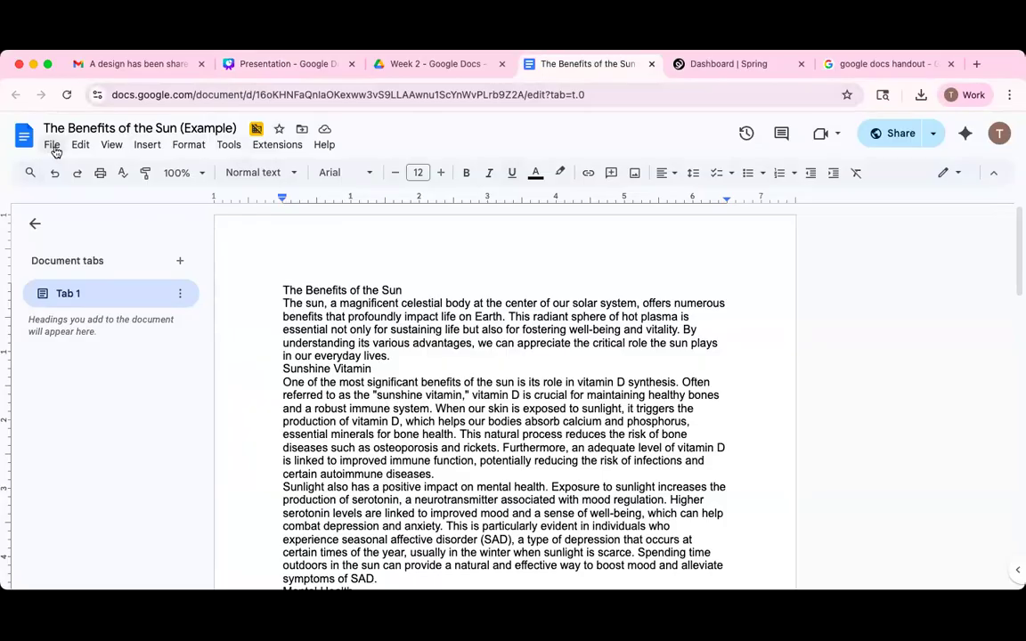
Open the File menu of 'The Benefits of the Sun (Example)' to reach Make a copy.
click(54, 146)
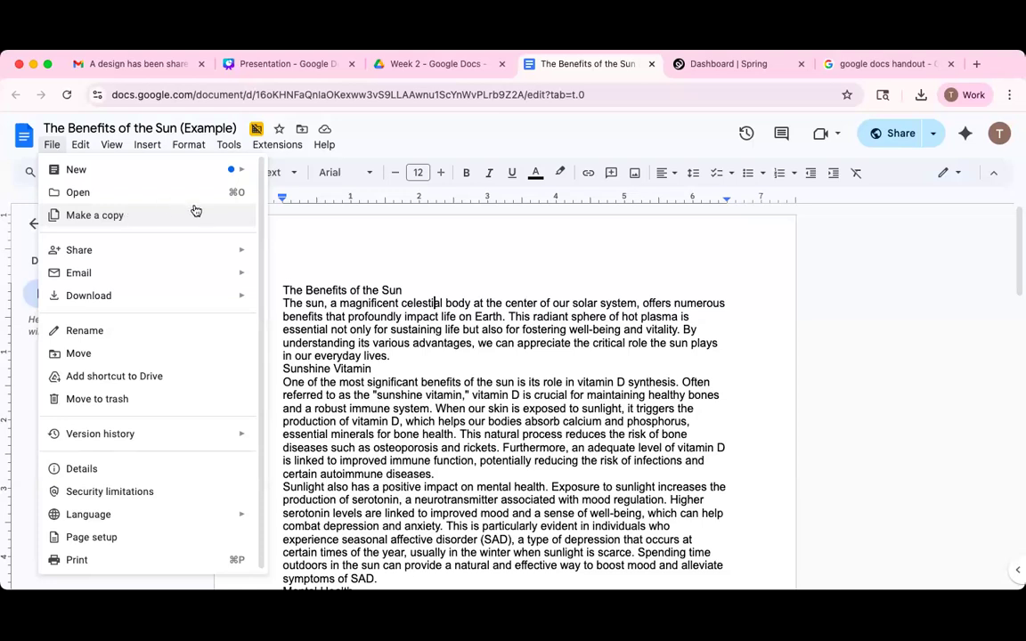
Cancel the Copy document dialog without copying, then bring up File > New.
click(109, 217)
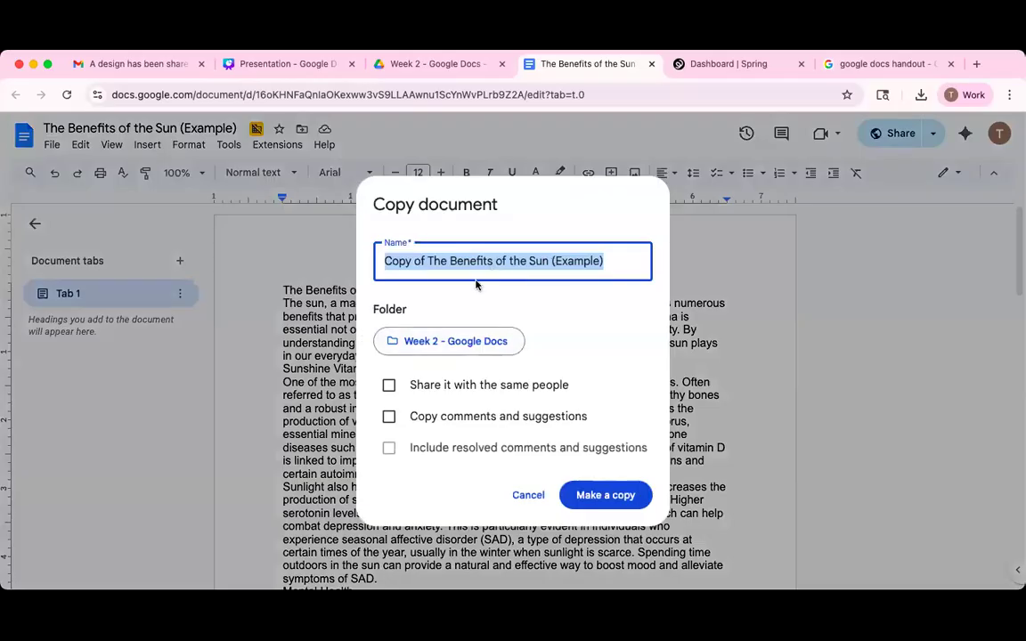
click(528, 496)
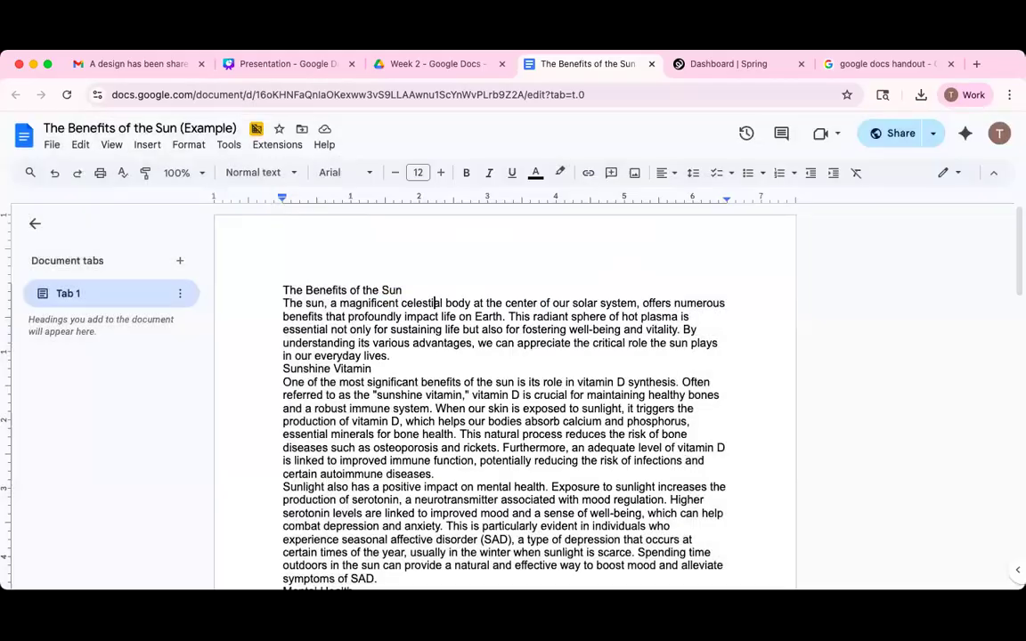
click(53, 145)
mouse_move(64, 170)
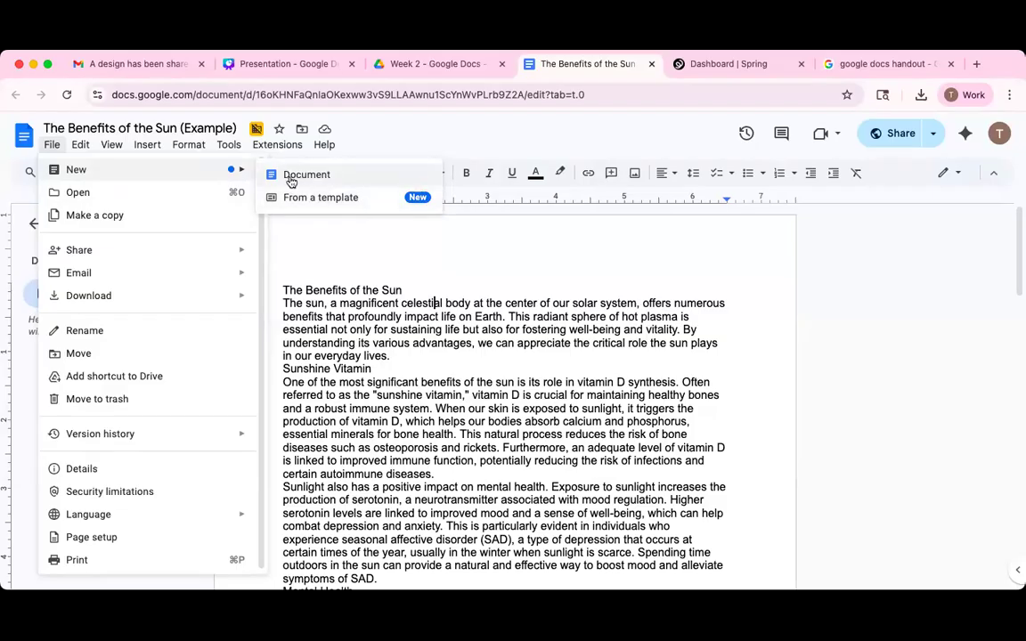
Create a blank document from File > New and rename it 'Test 1'.
click(341, 175)
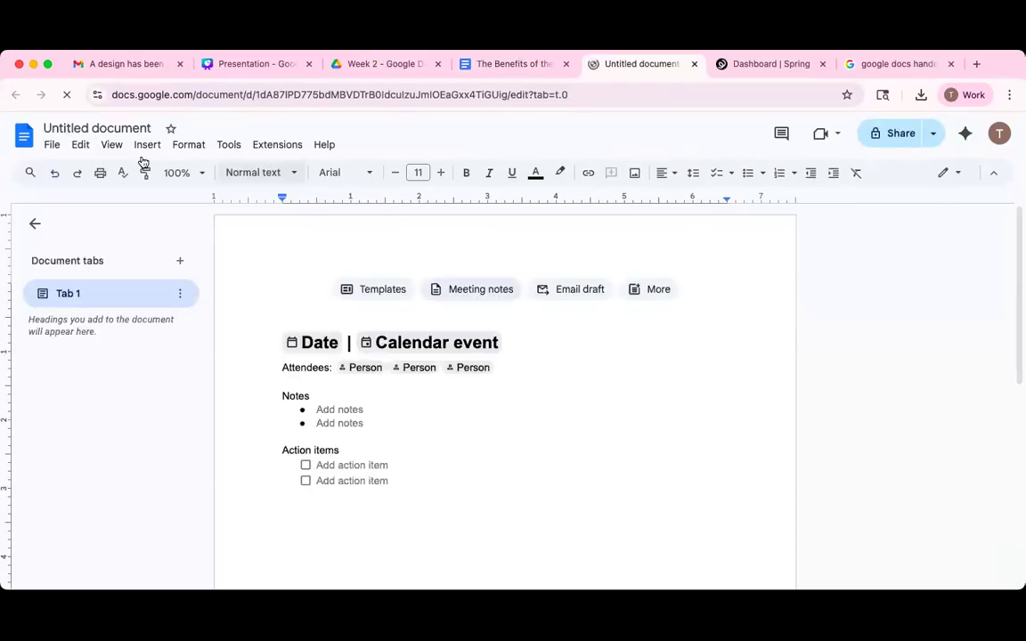
click(88, 127)
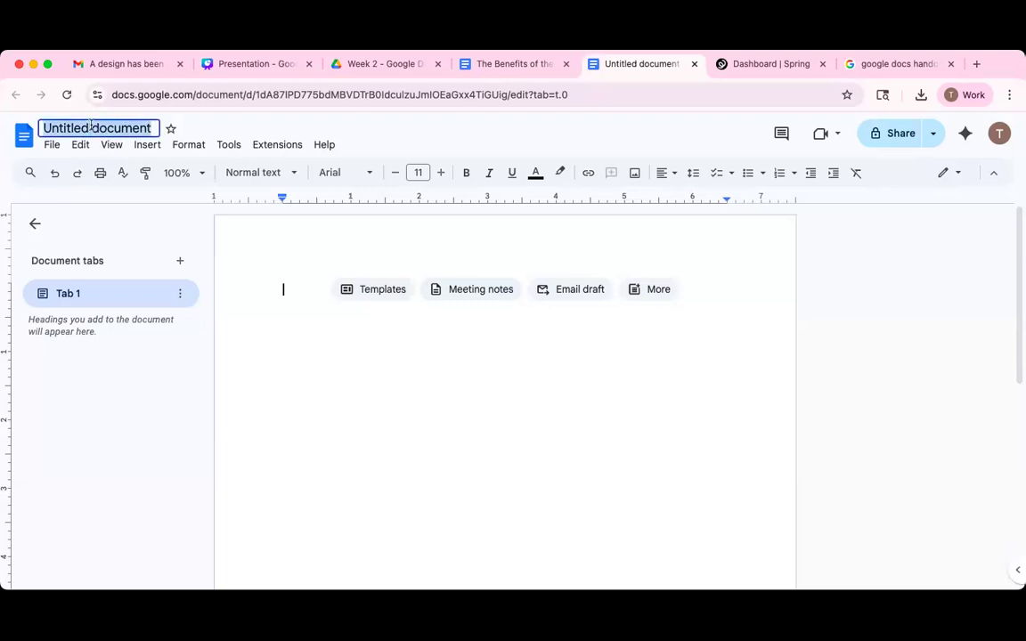
text(Test 1)
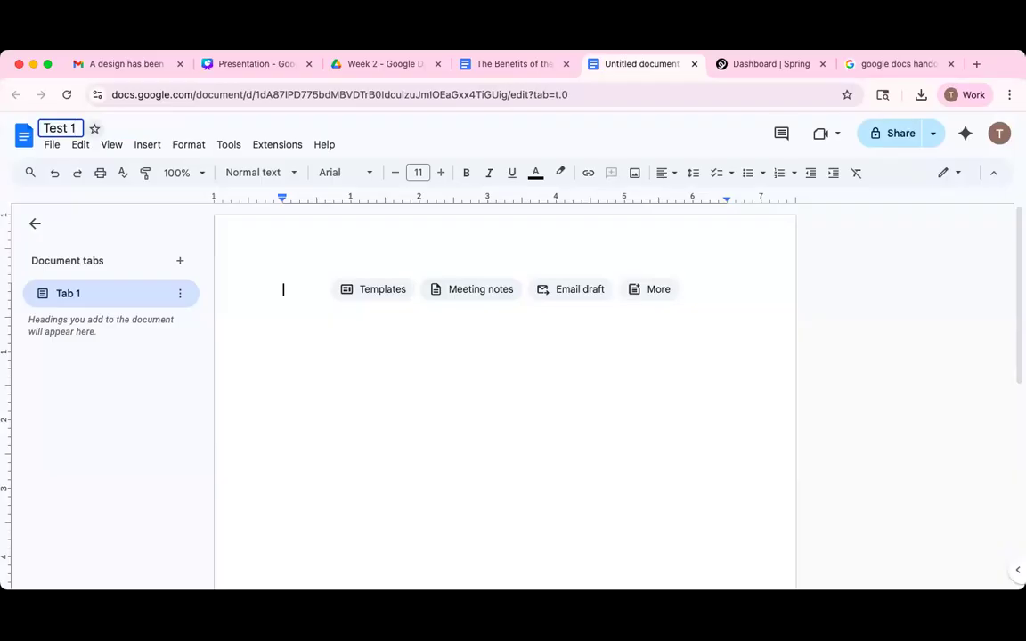
key(Return)
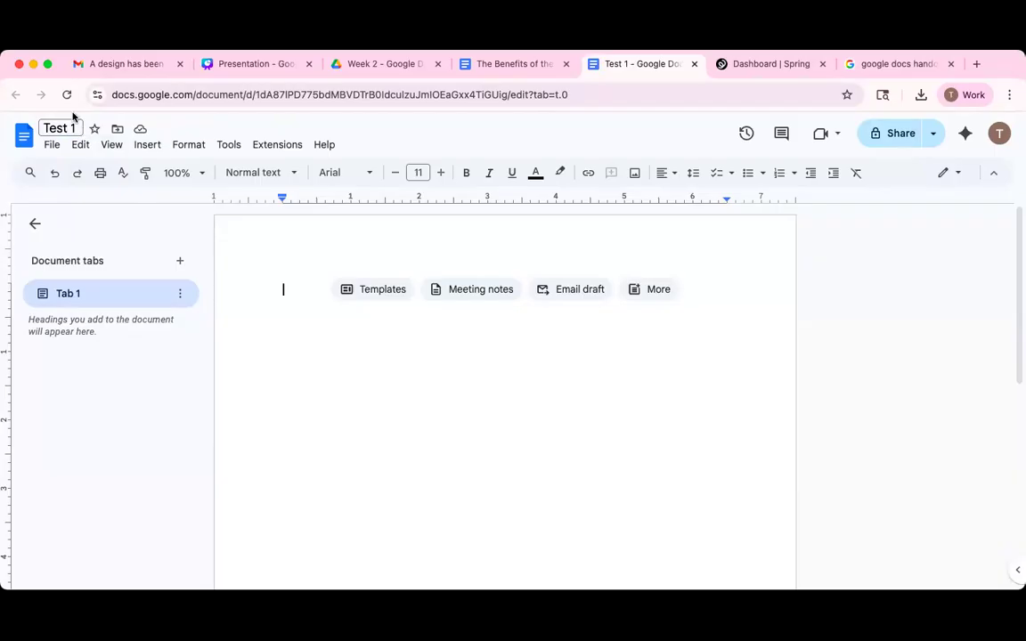
click(60, 129)
triple_click(53, 128)
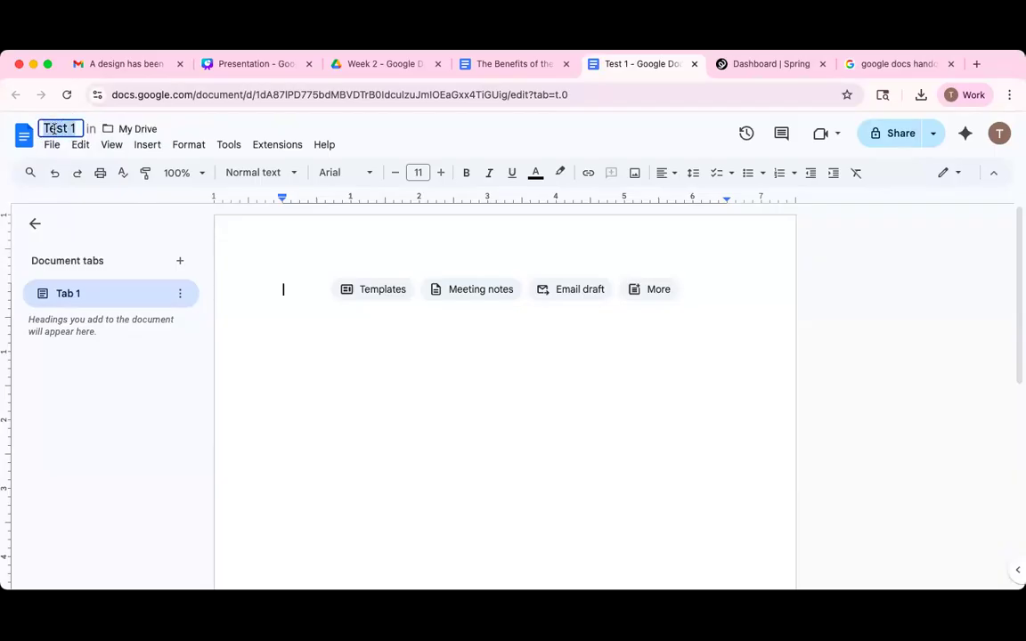
text(Test 1)
key(Return)
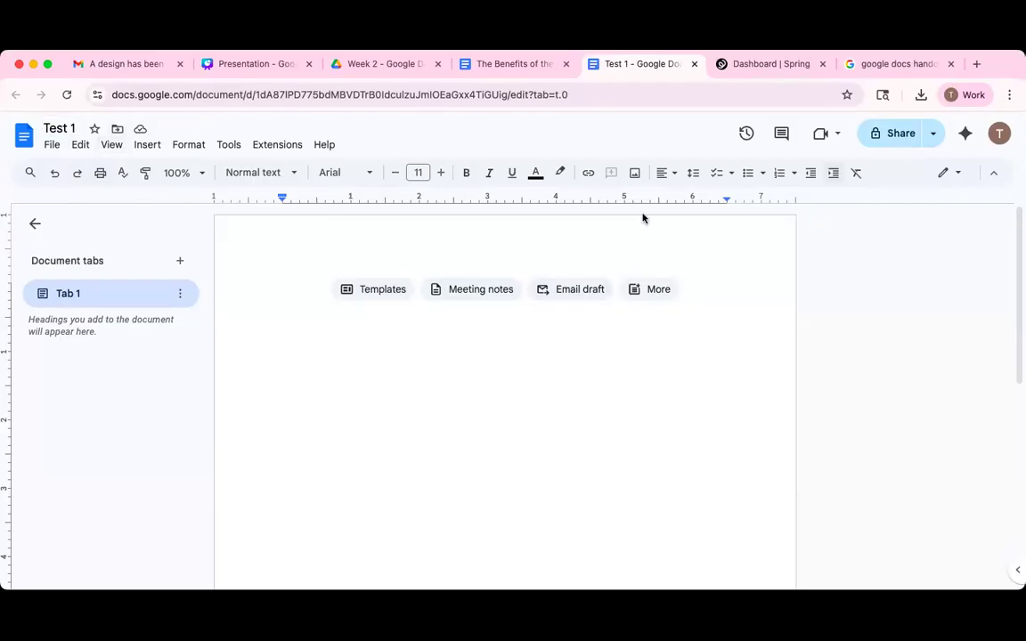
click(386, 64)
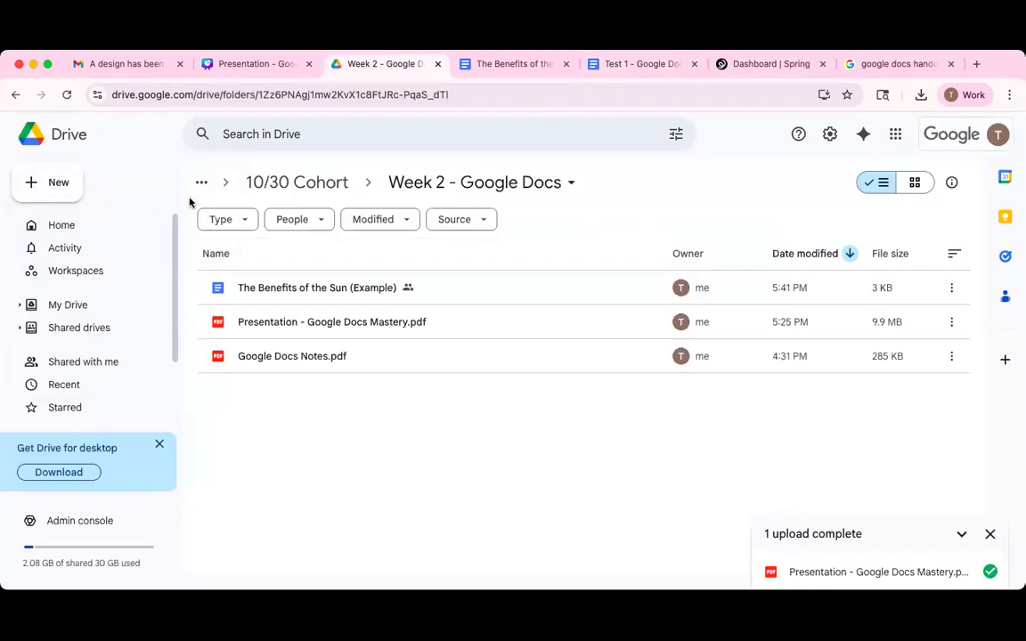
click(37, 186)
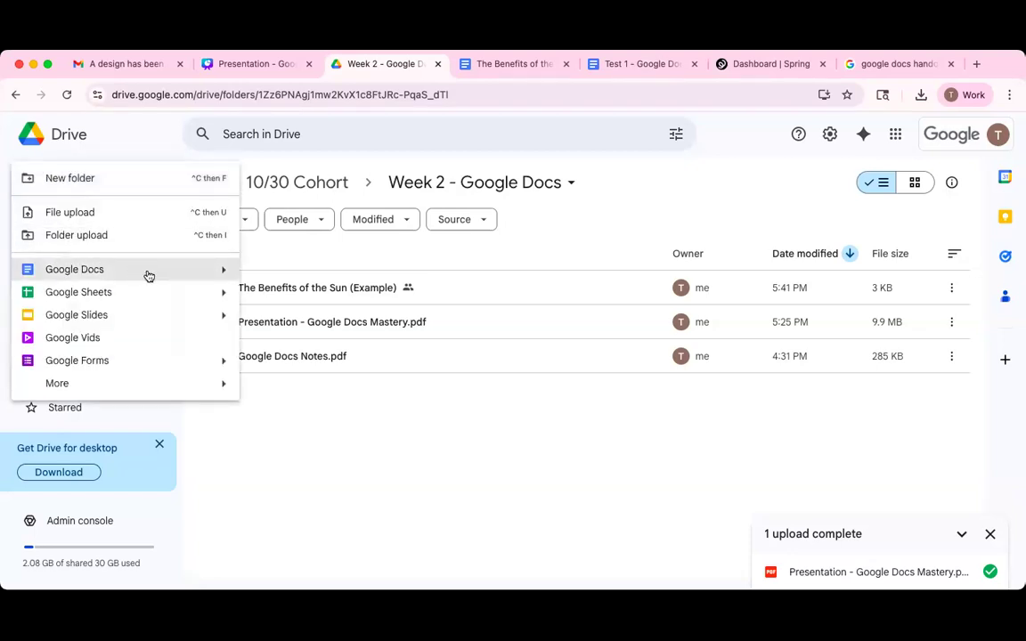
click(152, 270)
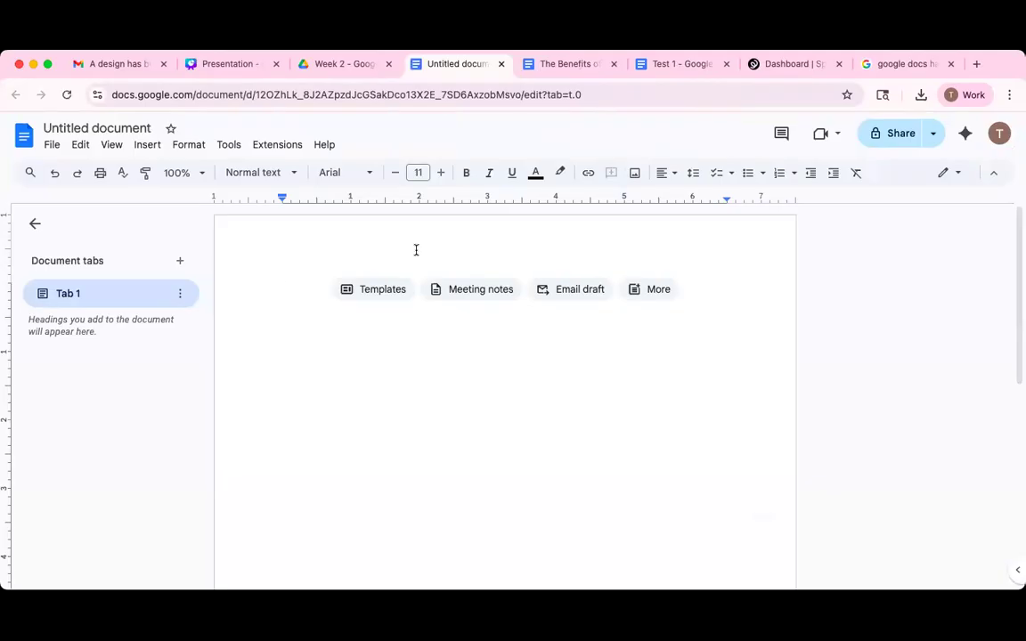
click(502, 65)
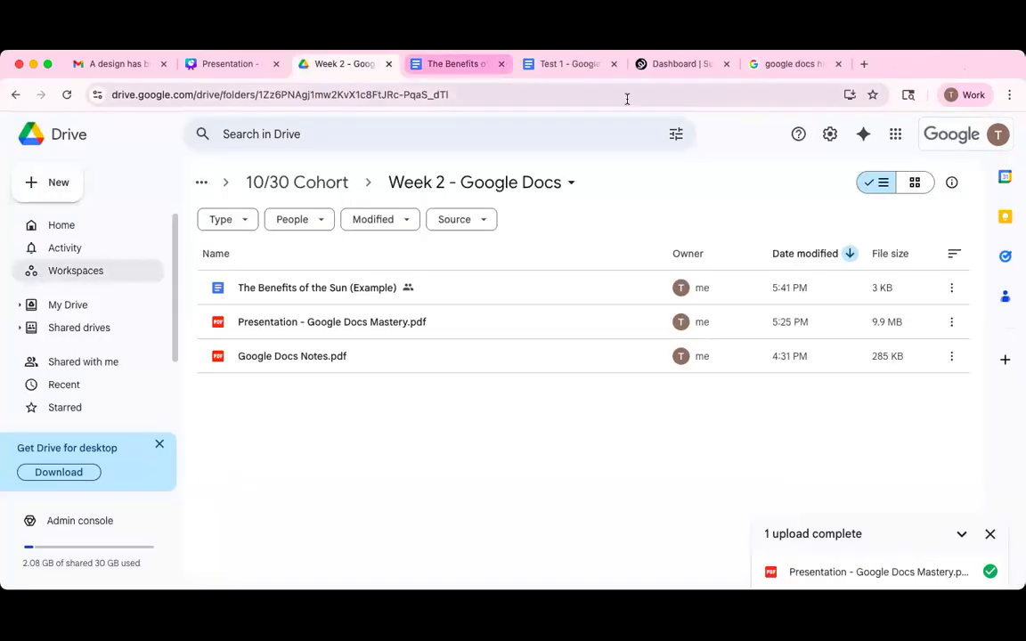
click(571, 66)
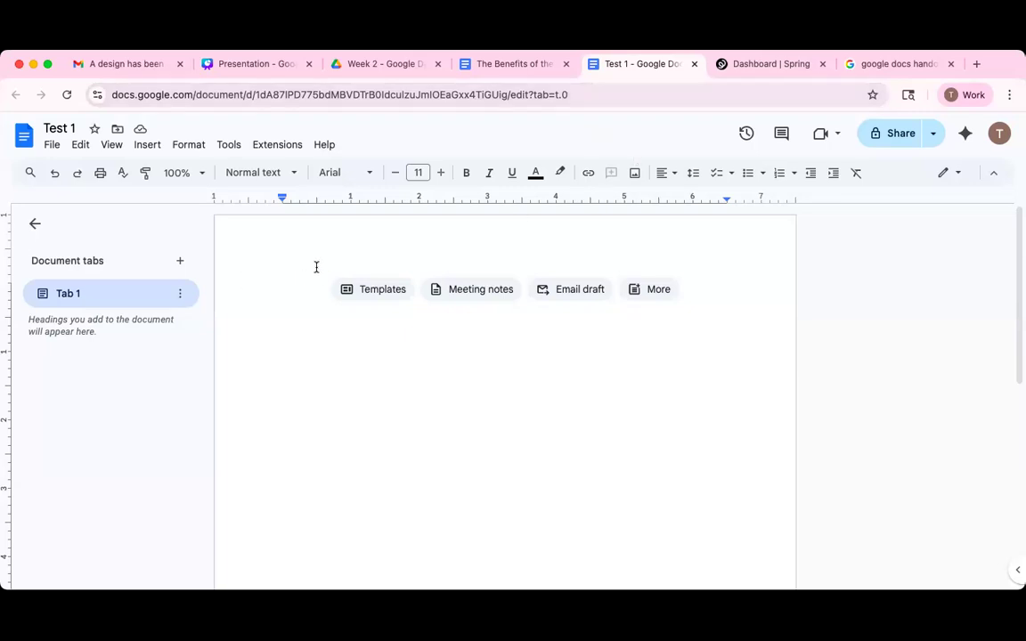
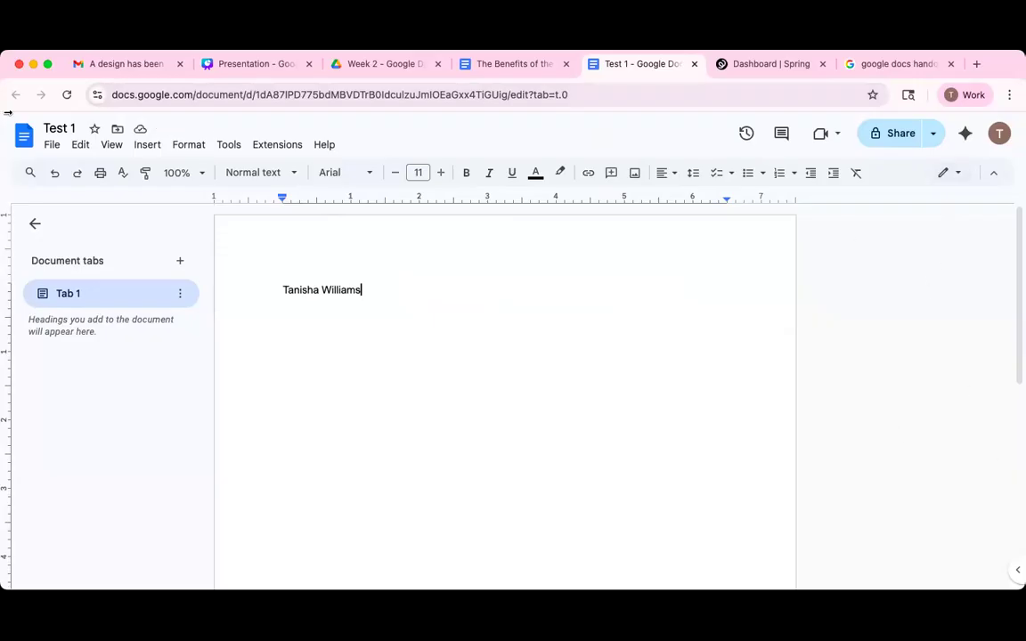
Type the author's full name as the document's first line.
click(225, 145)
mouse_move(267, 147)
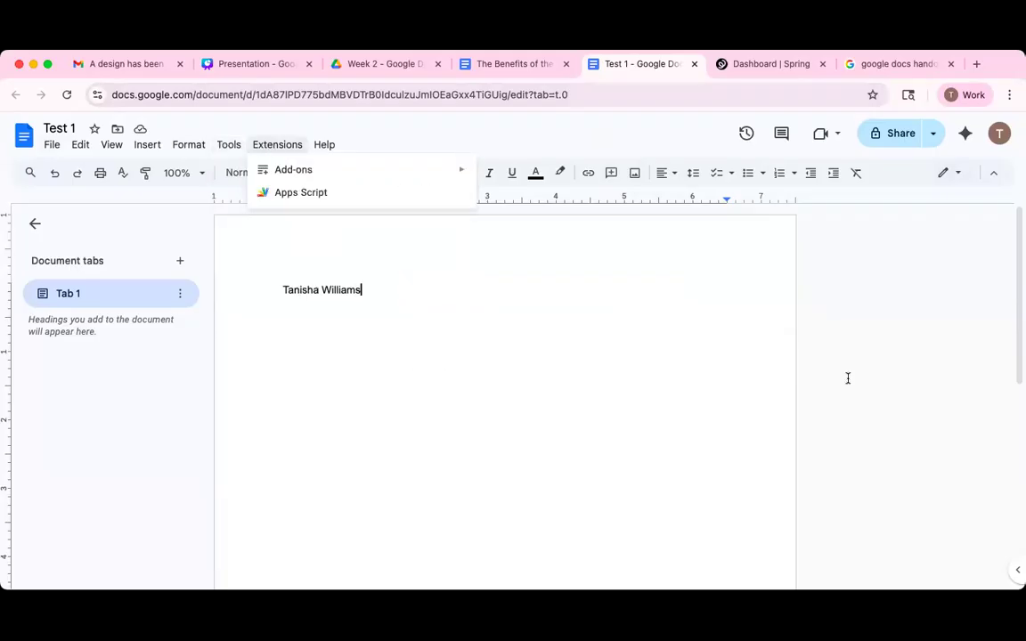
click(874, 418)
drag(1020, 239, 1020, 375)
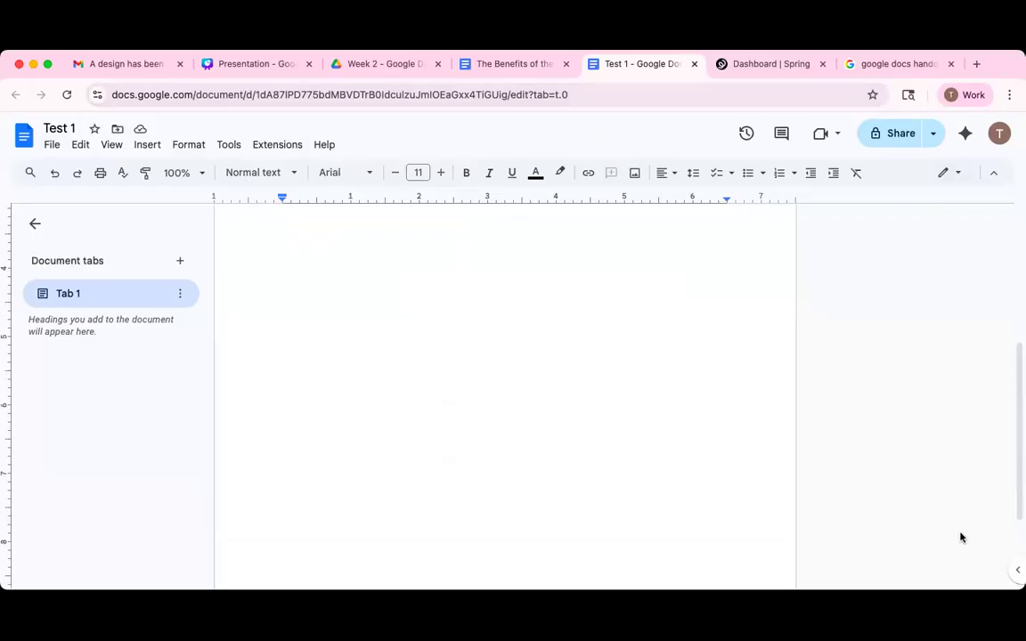
Show the Calendar, Keep and Tasks side panel and zoom the page to 150%.
click(1014, 571)
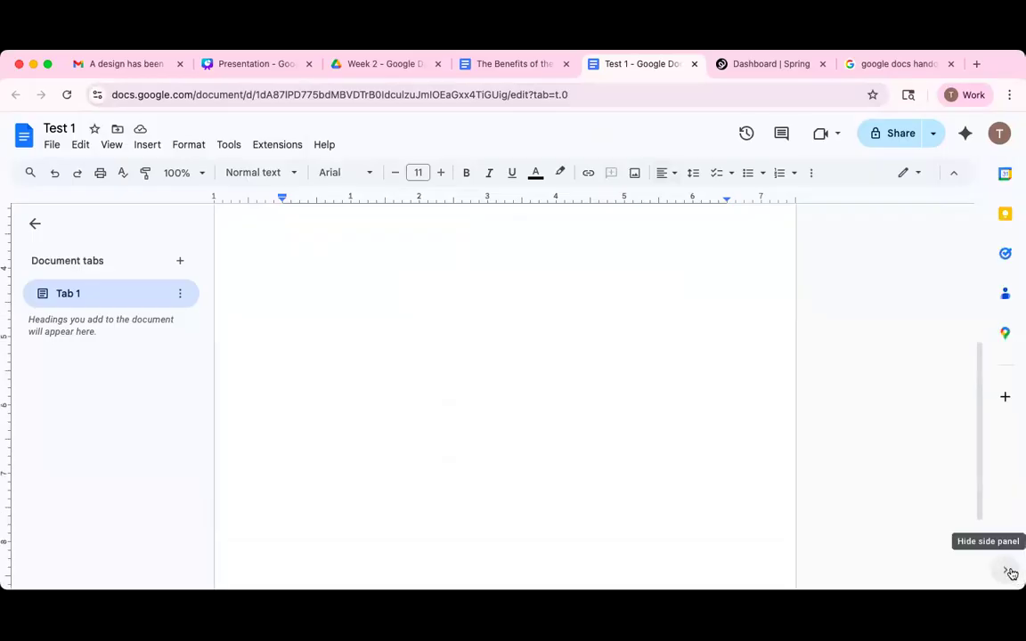
click(955, 178)
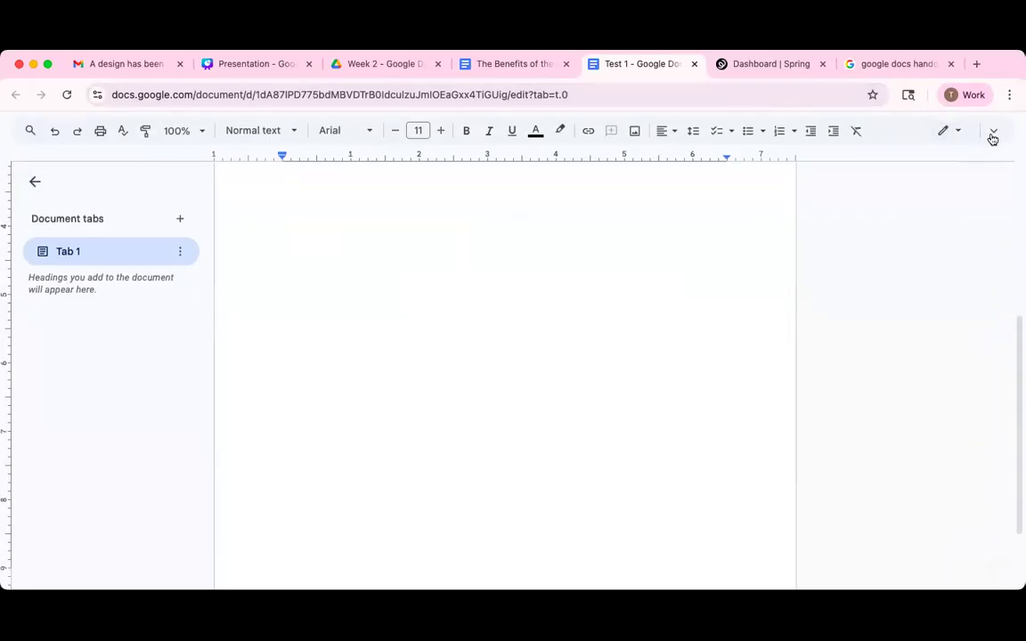
click(992, 133)
click(198, 172)
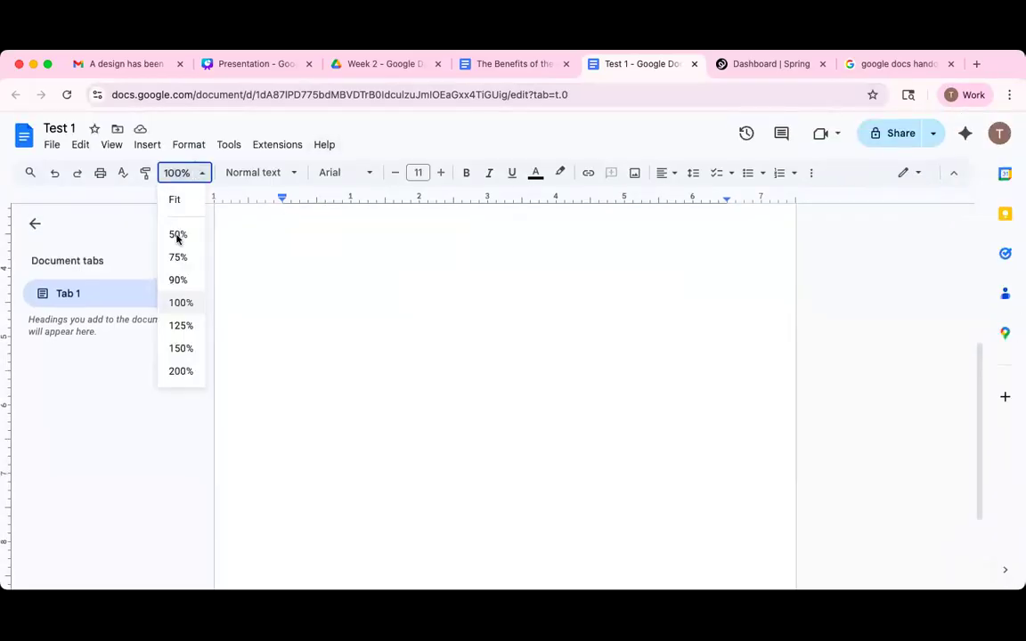
click(178, 348)
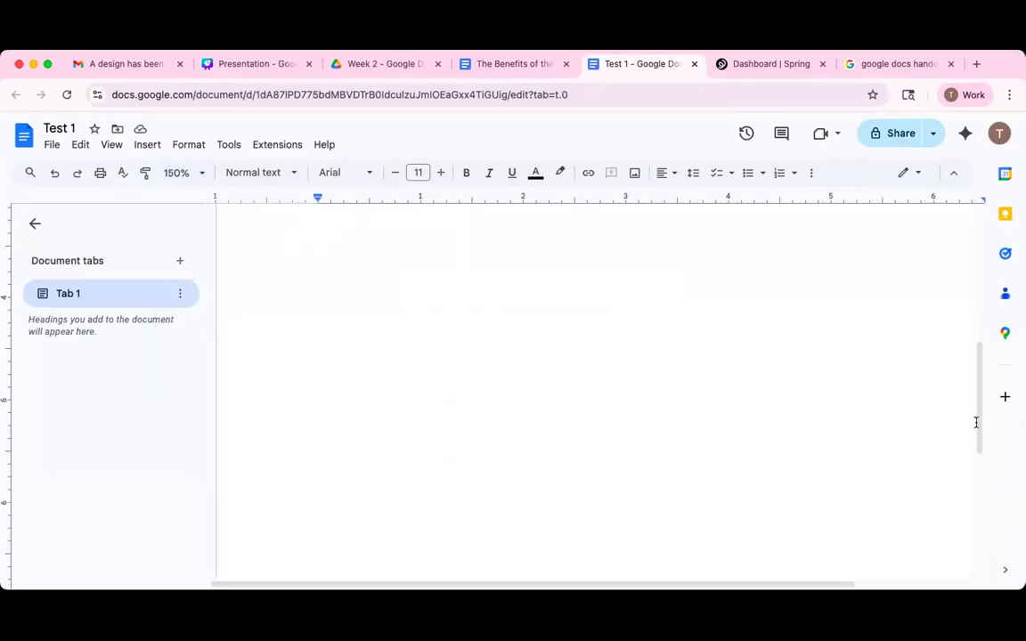
scroll(497, 364, up, 5)
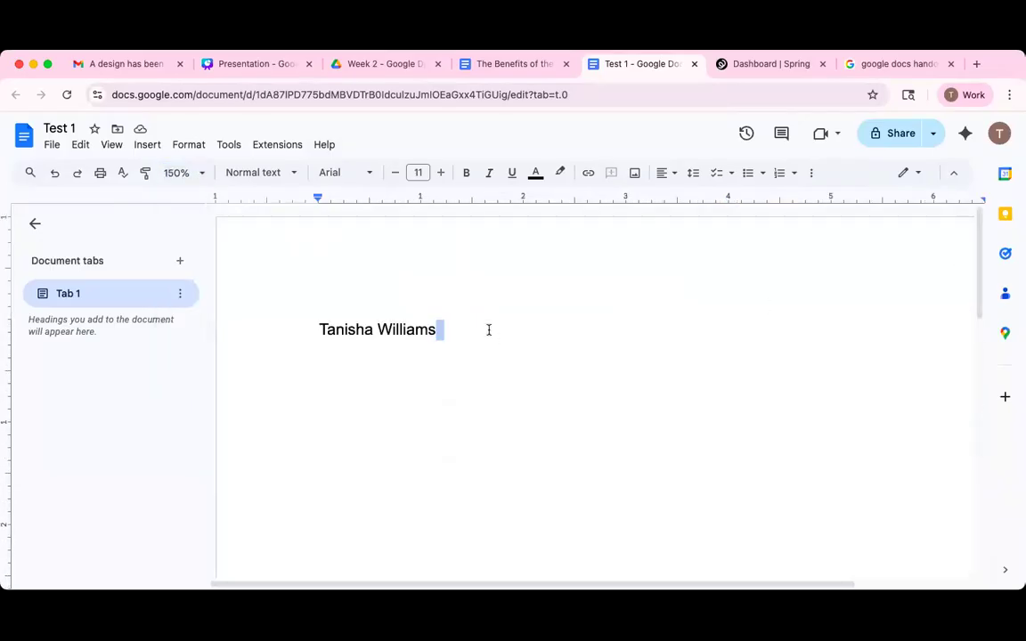
Add the home city, 'Pet: dog' and 'Quote: Life is meant to be lived!' on separate lines below the name.
click(443, 321)
key(Return)
text(Brooklyn, NY)
key(Return)
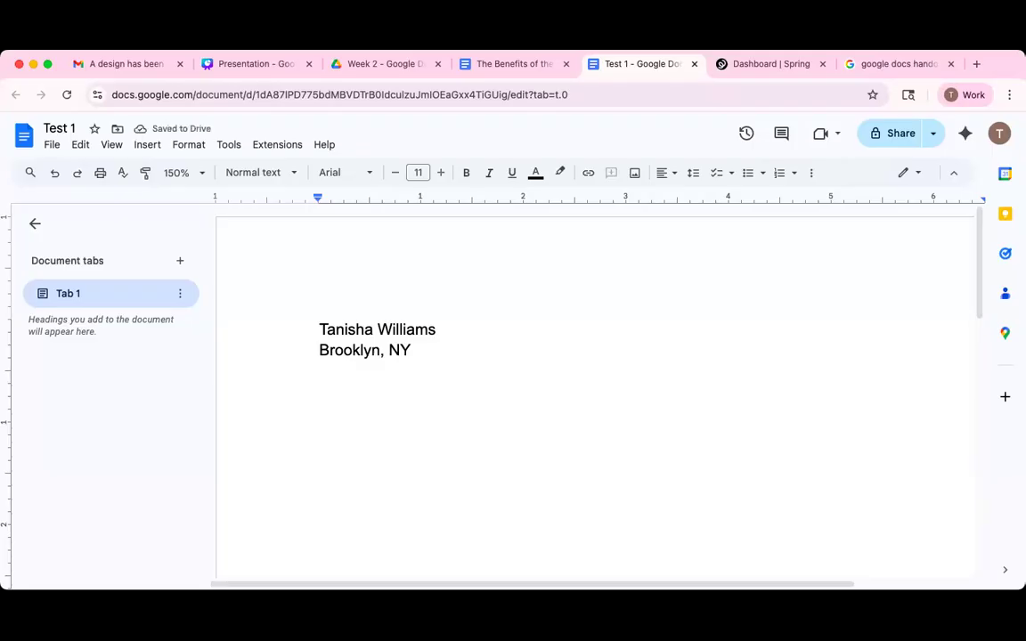
text(Pet)
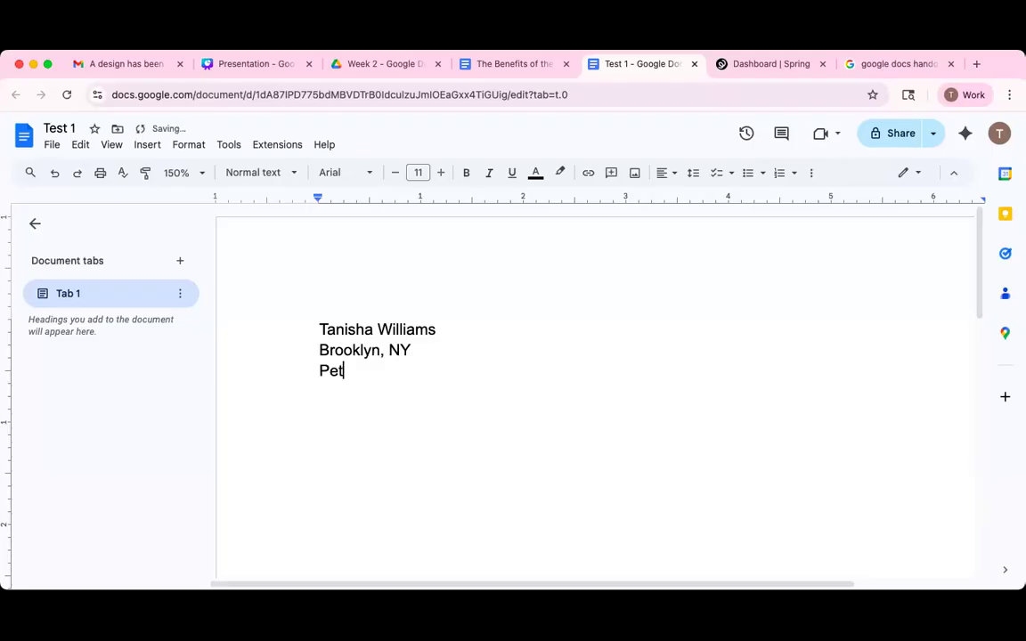
text(: dog)
key(Return)
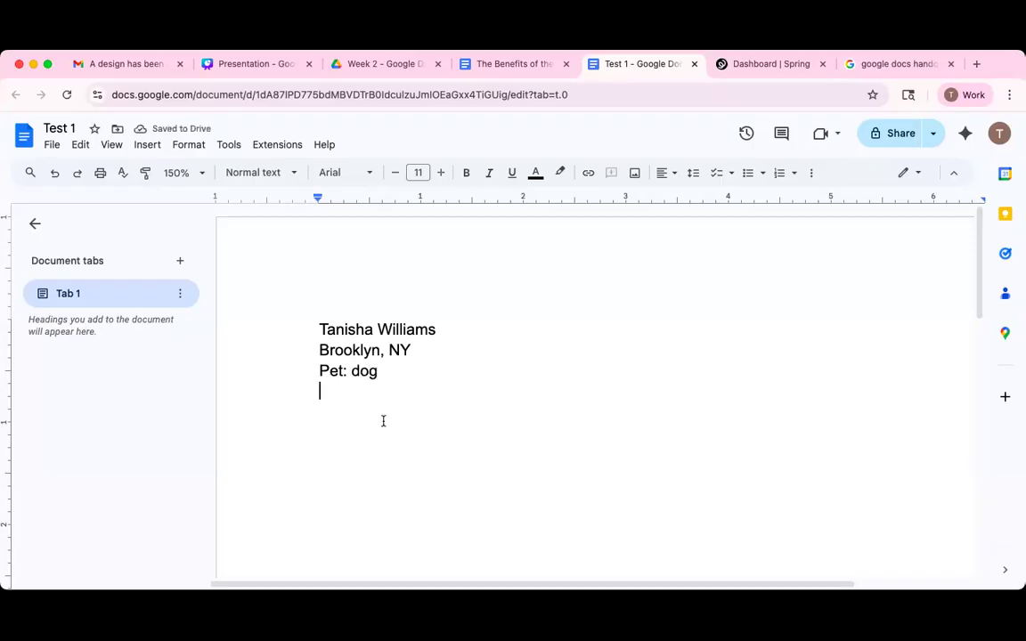
text(Qu)
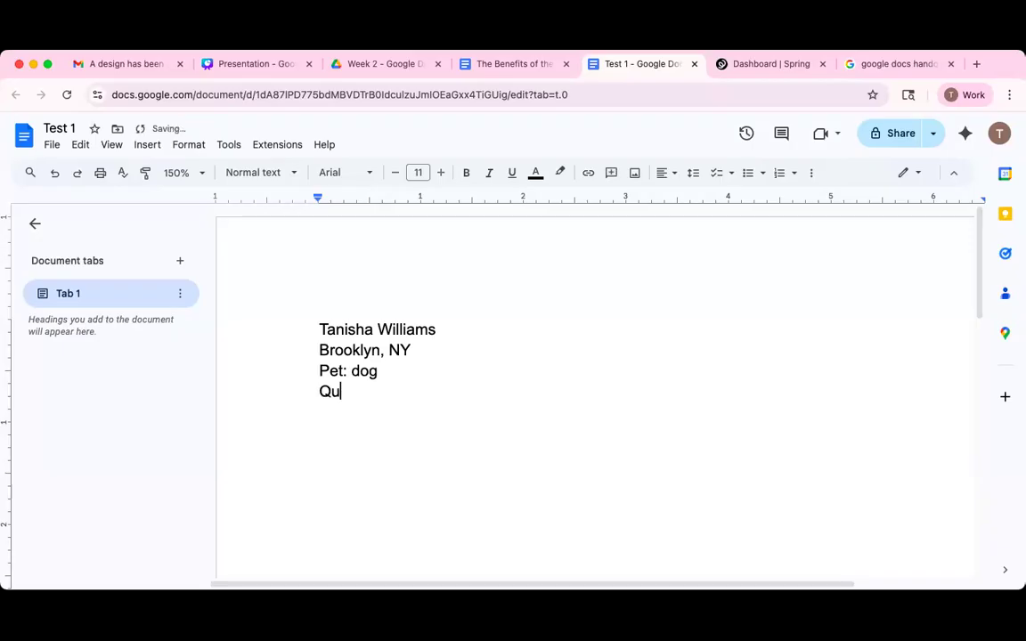
text(ote: Life is meant to be lived!)
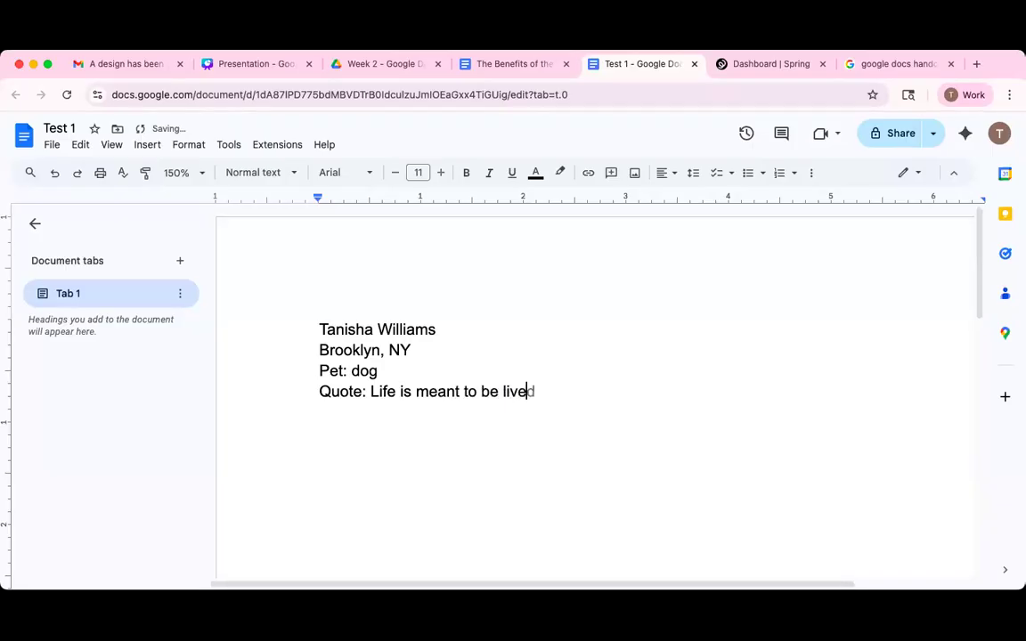
click(424, 351)
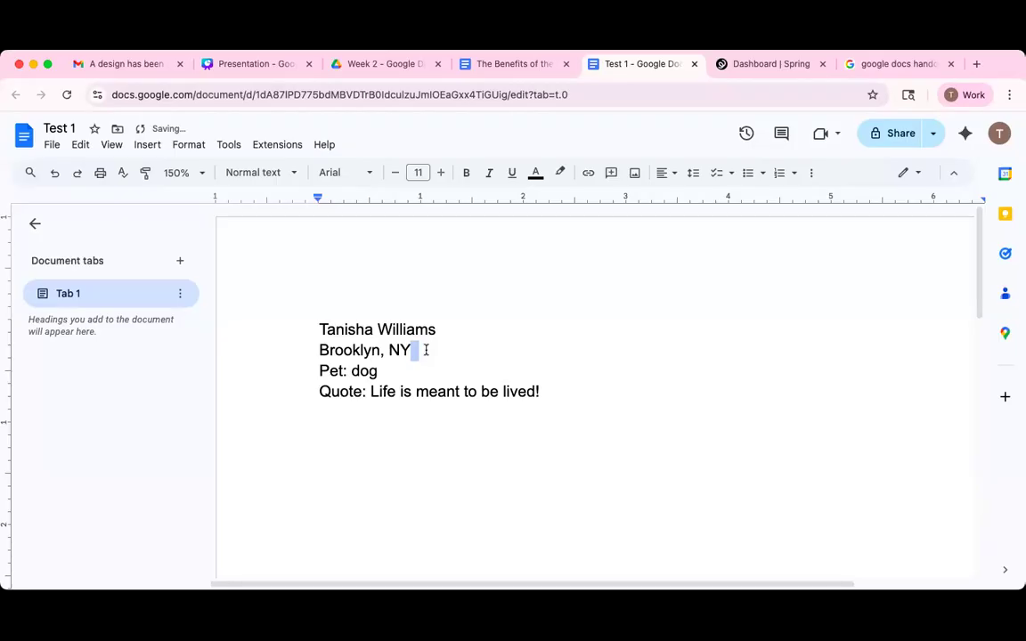
click(545, 393)
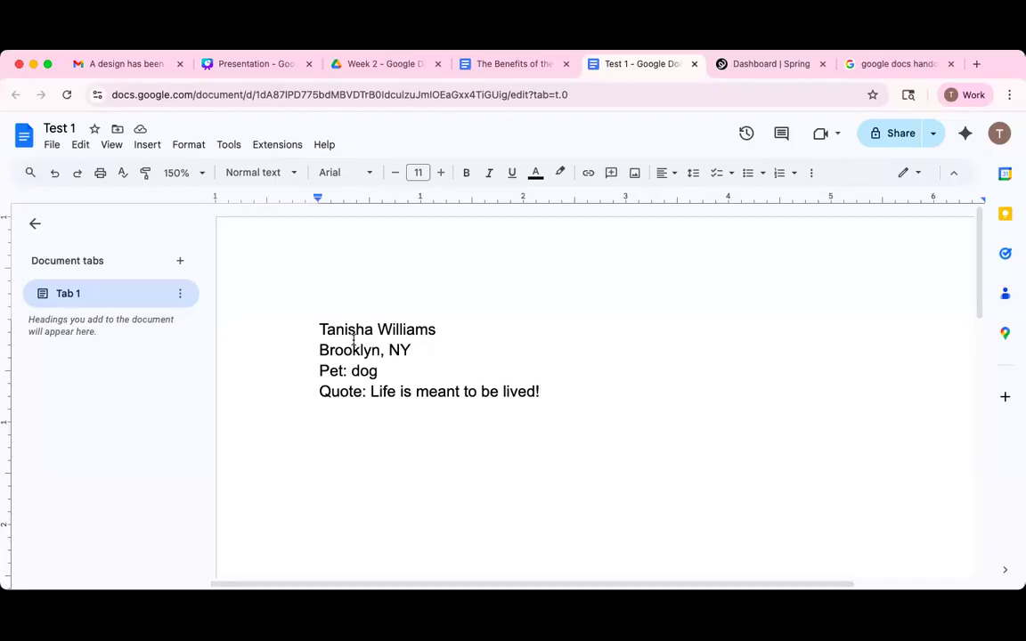
Highlight all four note lines, from the name down to the quote.
drag(317, 324, 545, 365)
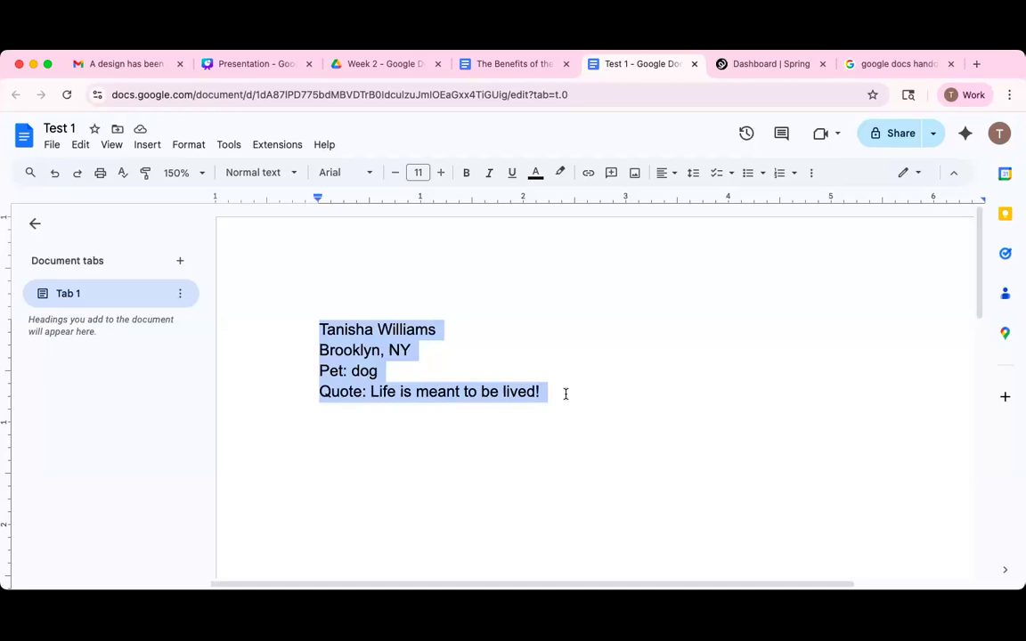
click(565, 394)
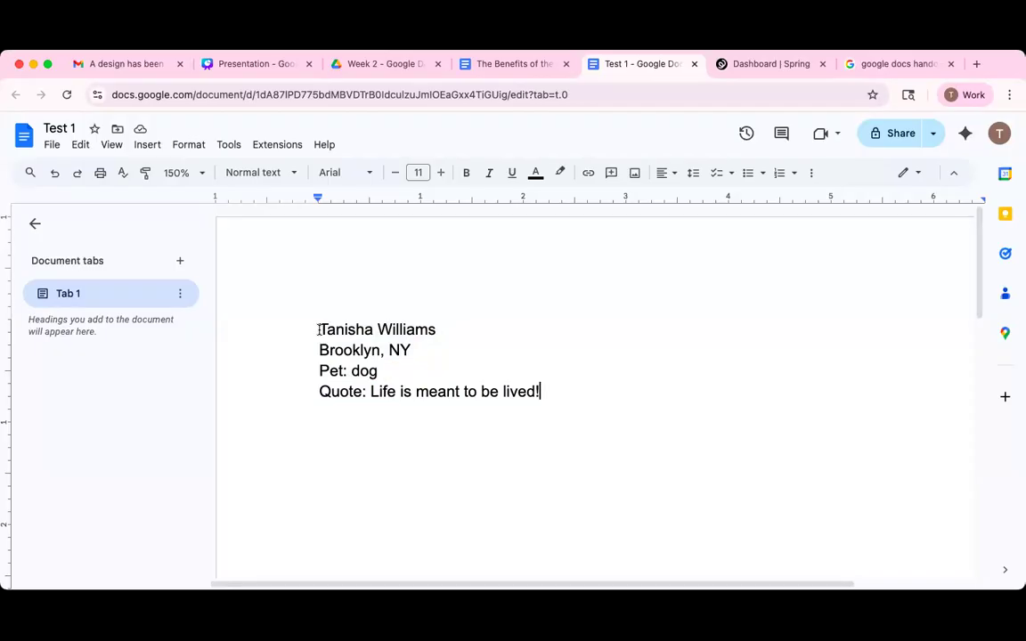
drag(319, 330, 608, 398)
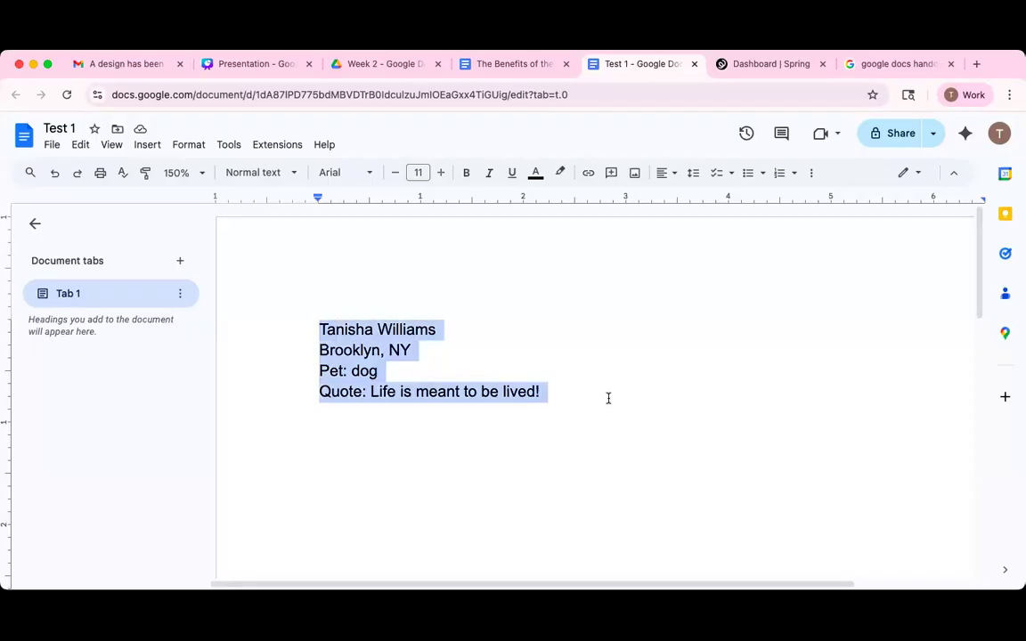
drag(323, 329, 624, 447)
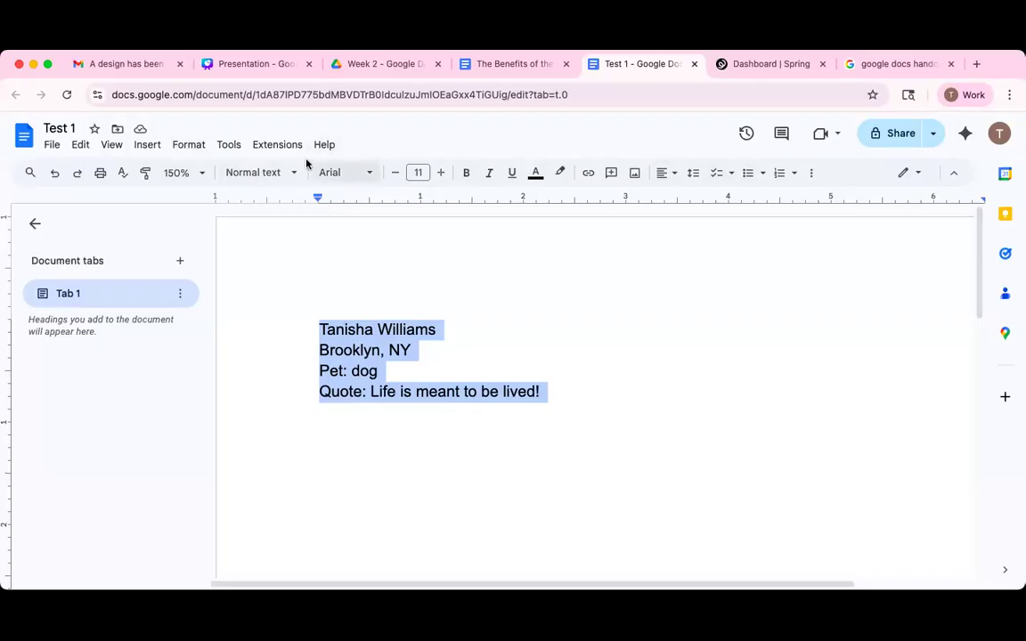
Apply EB Garamond Semi Bold to all four lines.
click(372, 174)
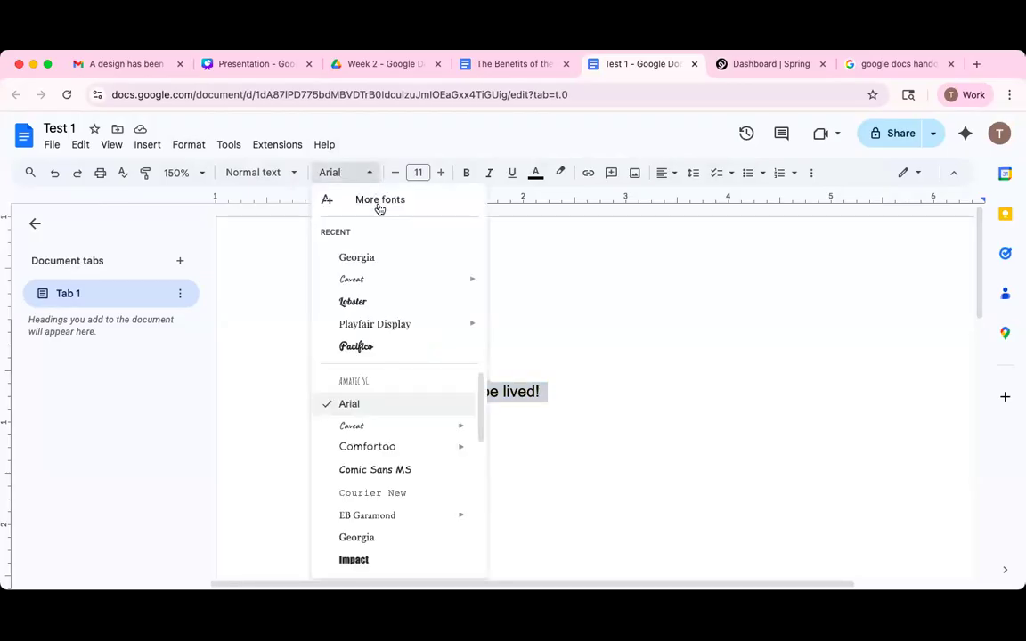
drag(478, 430, 511, 354)
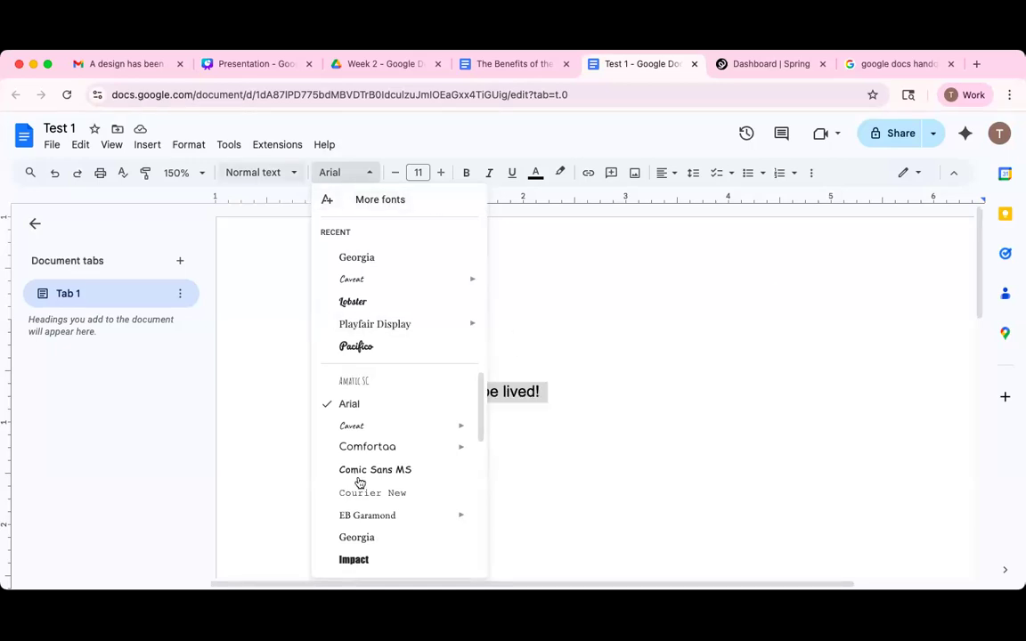
scroll(327, 418, down, 2)
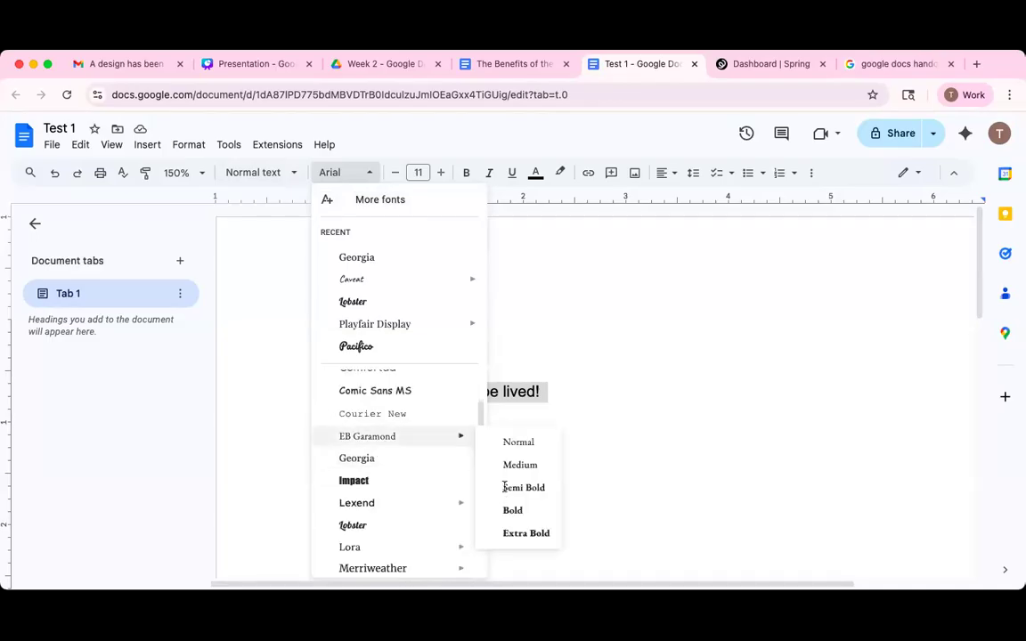
mouse_move(472, 441)
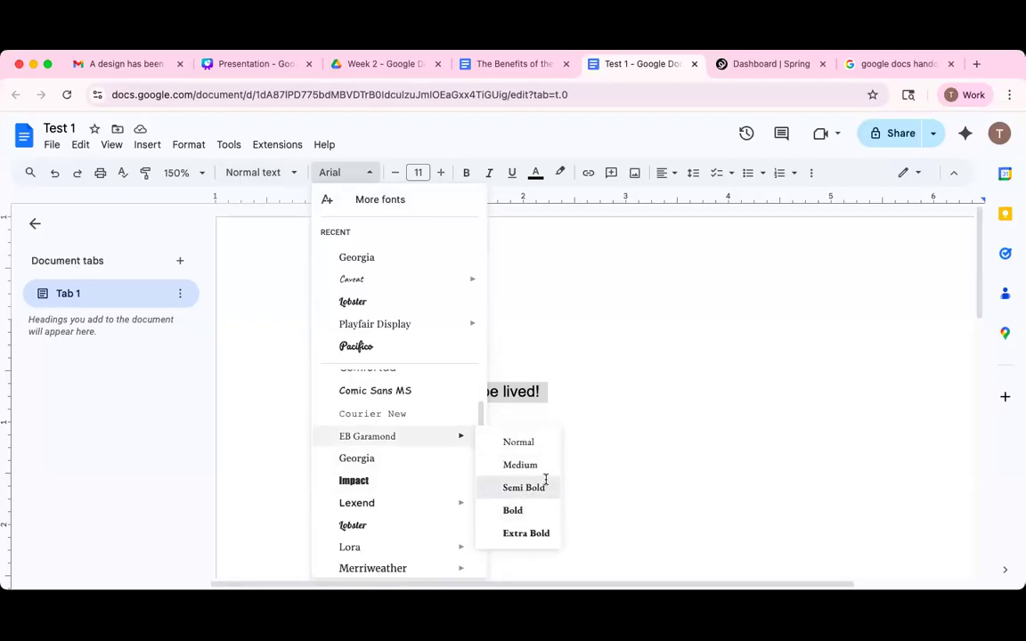
click(512, 444)
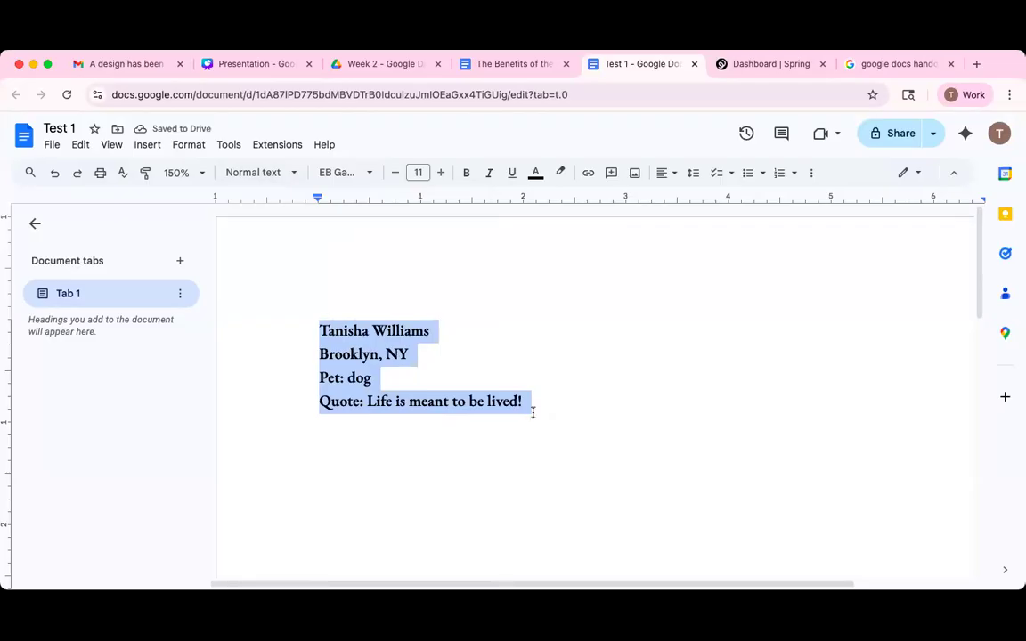
Make the city line bold and change its EB Garamond weight to Medium.
drag(319, 357, 435, 359)
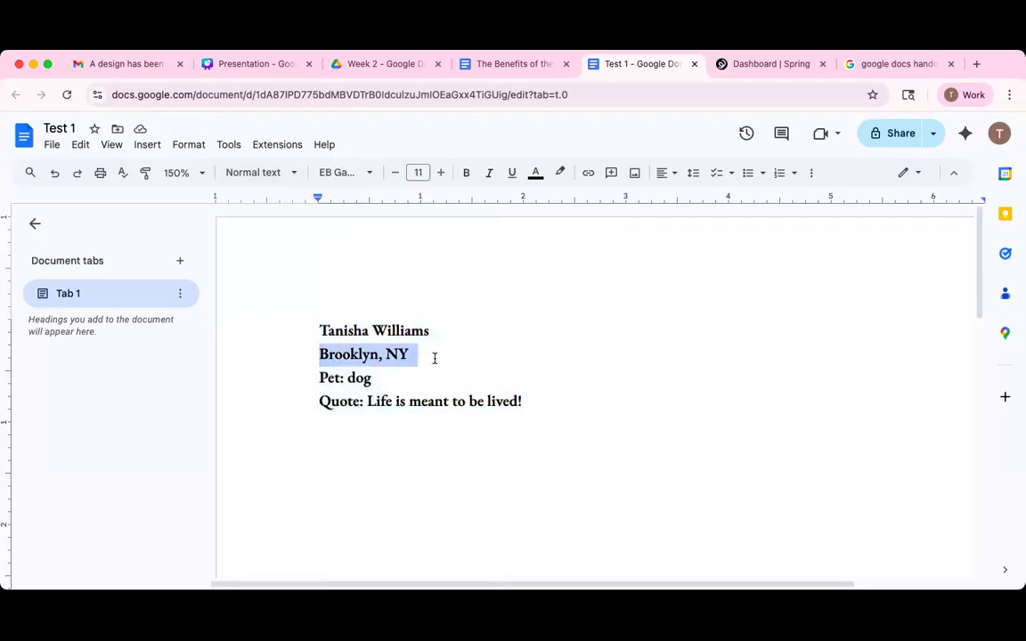
click(466, 174)
click(367, 176)
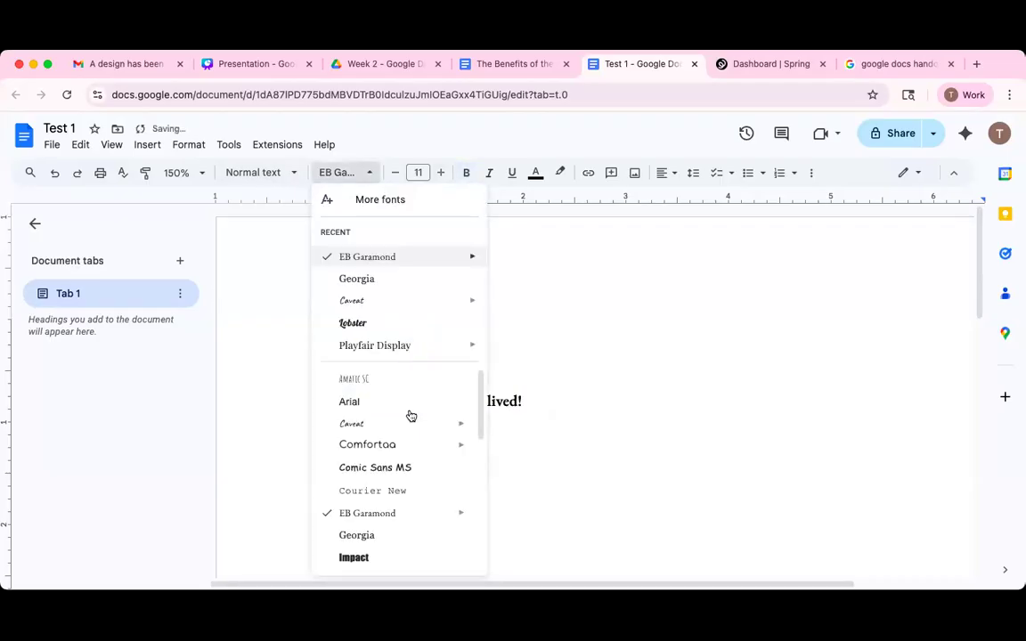
mouse_move(457, 530)
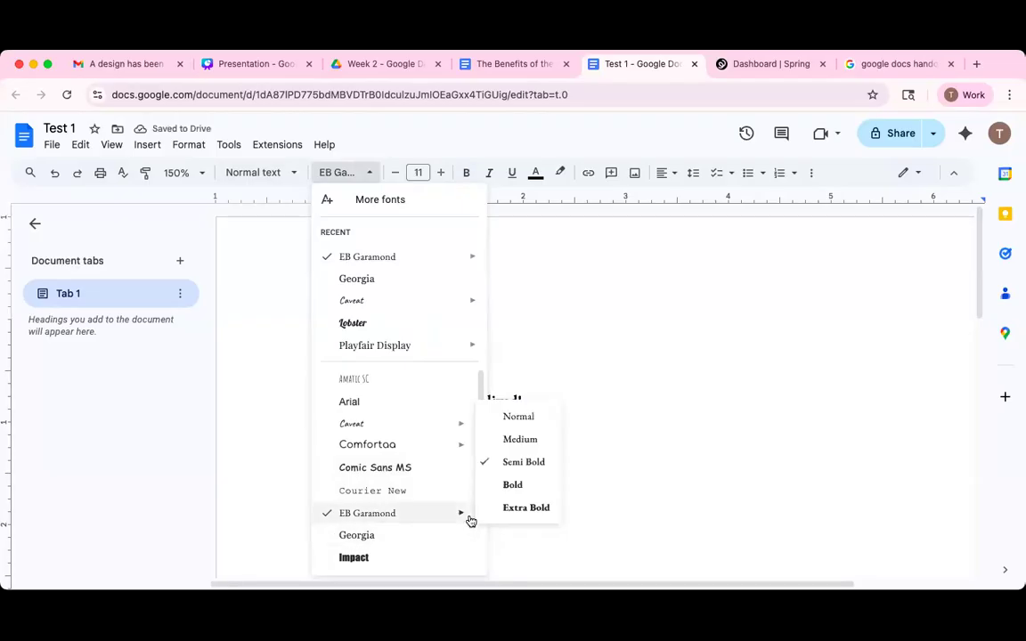
click(503, 439)
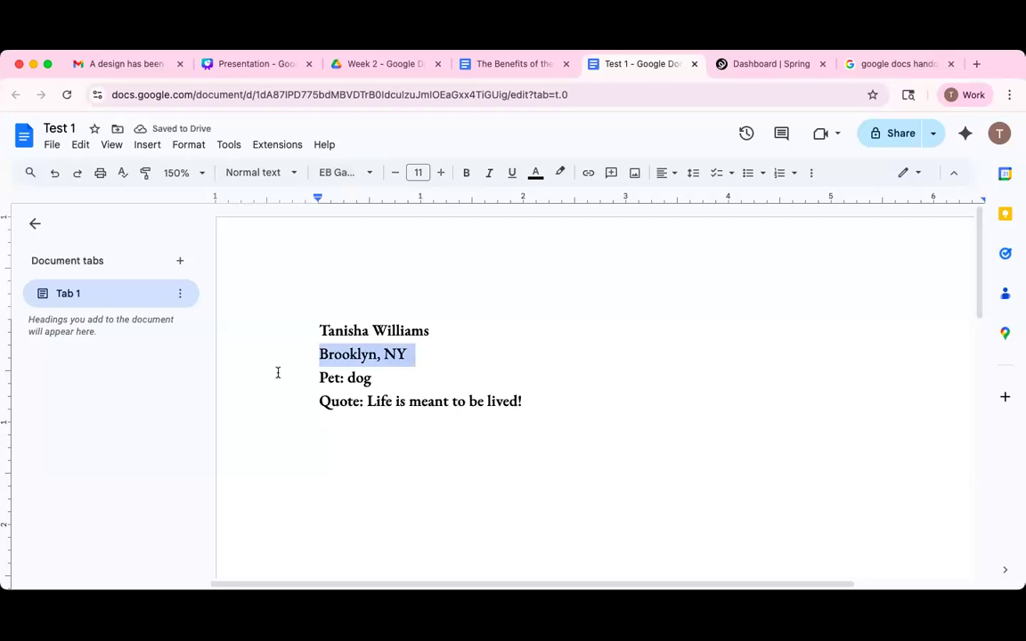
Set the 'Pet: dog' line in Caveat and the quote line in Amatic SC.
triple_click(368, 381)
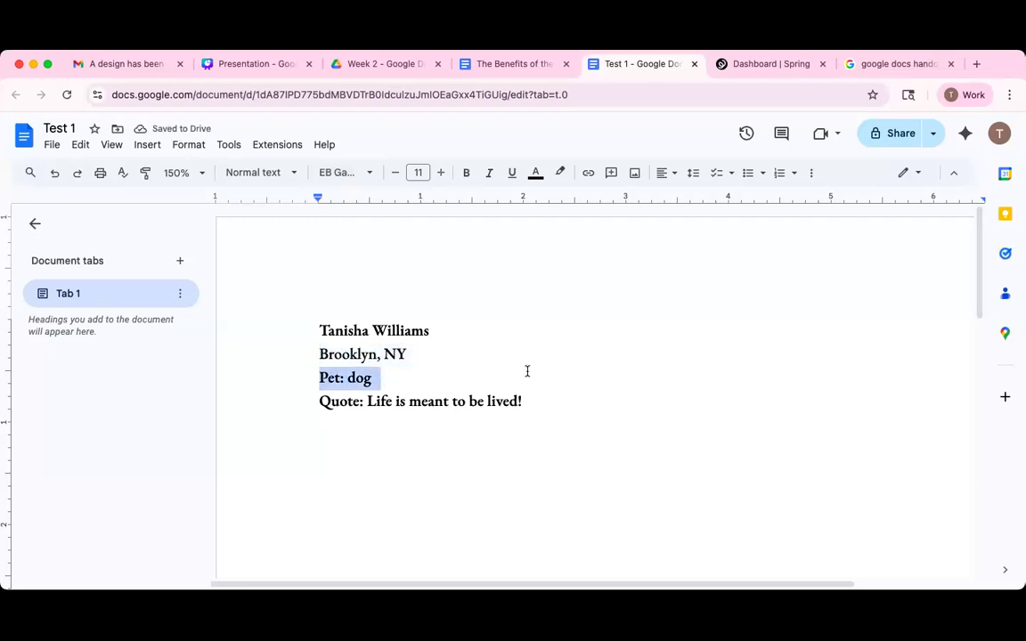
click(346, 172)
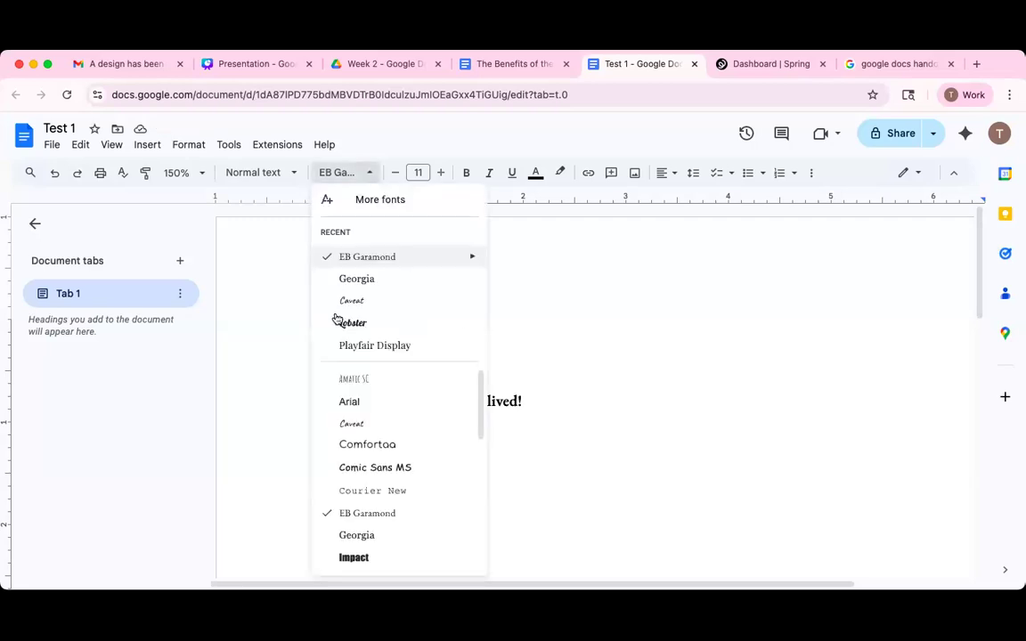
mouse_move(366, 300)
click(352, 423)
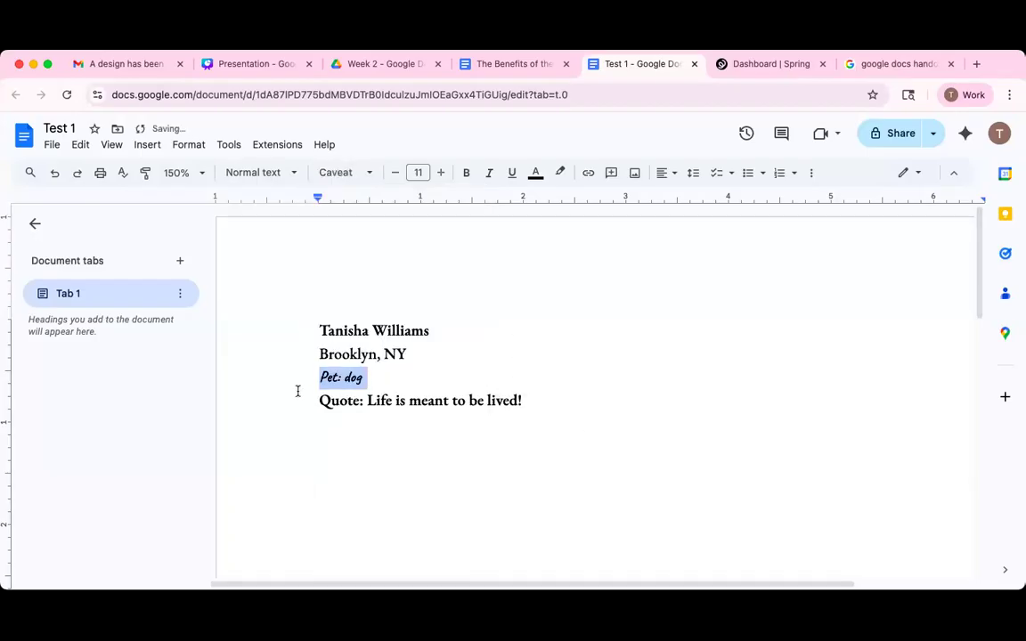
drag(318, 403, 549, 392)
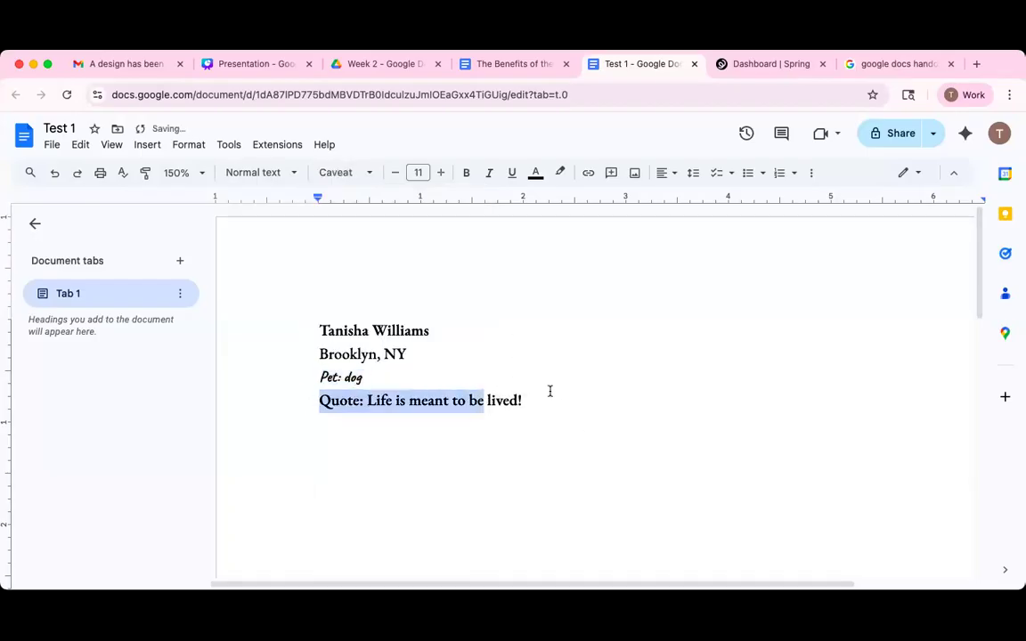
click(346, 172)
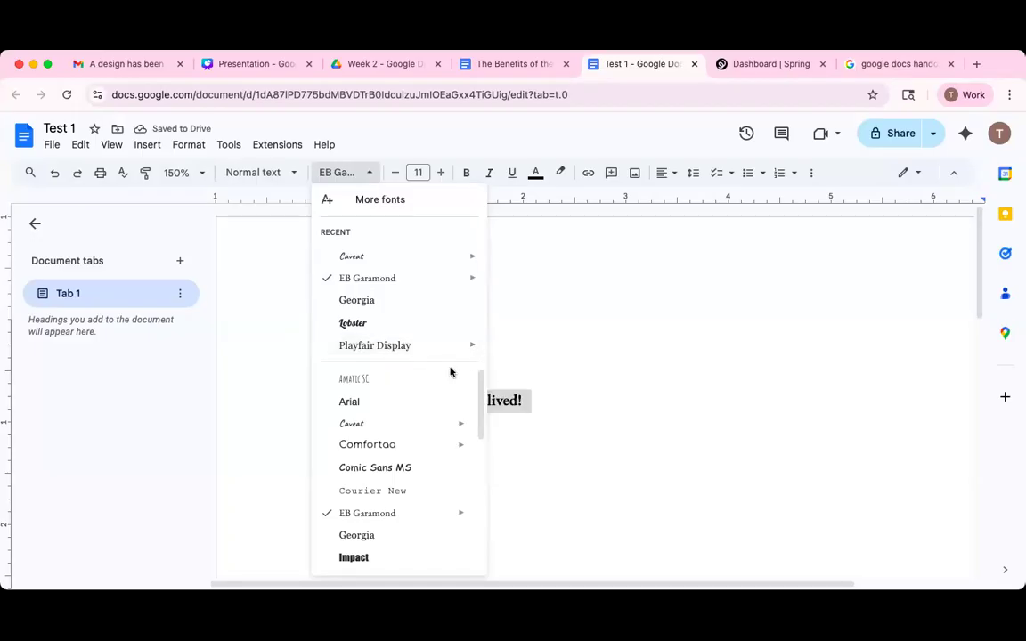
click(424, 381)
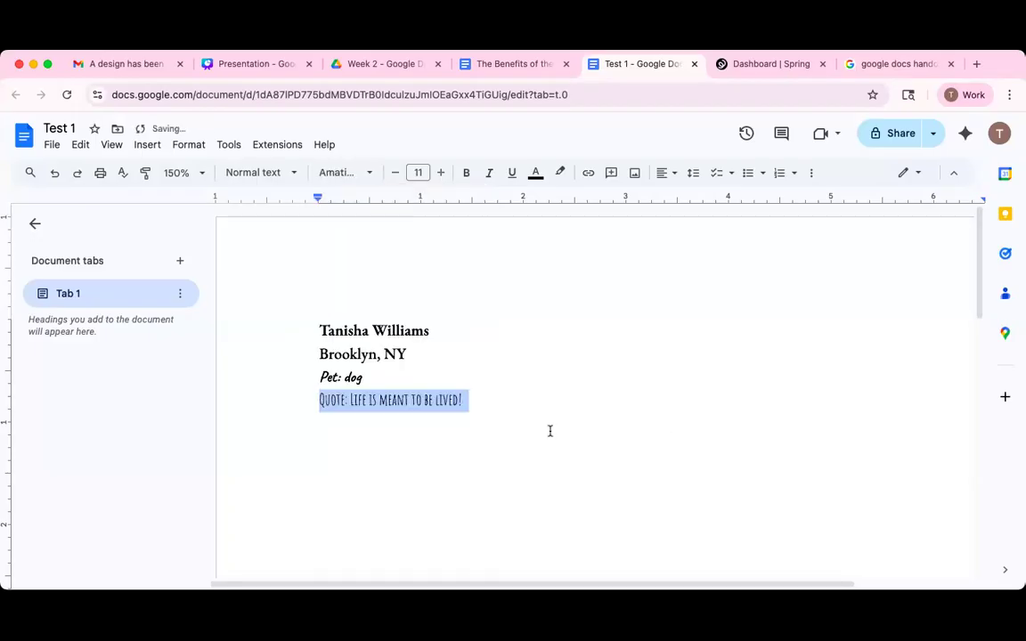
click(540, 472)
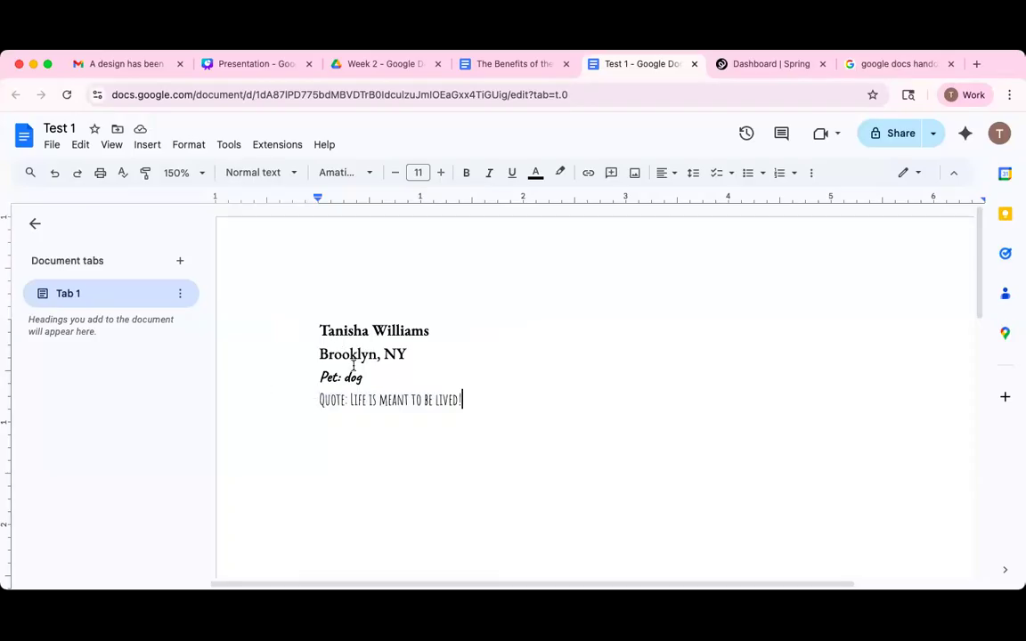
Set the name line's font size to 25 pt.
triple_click(464, 317)
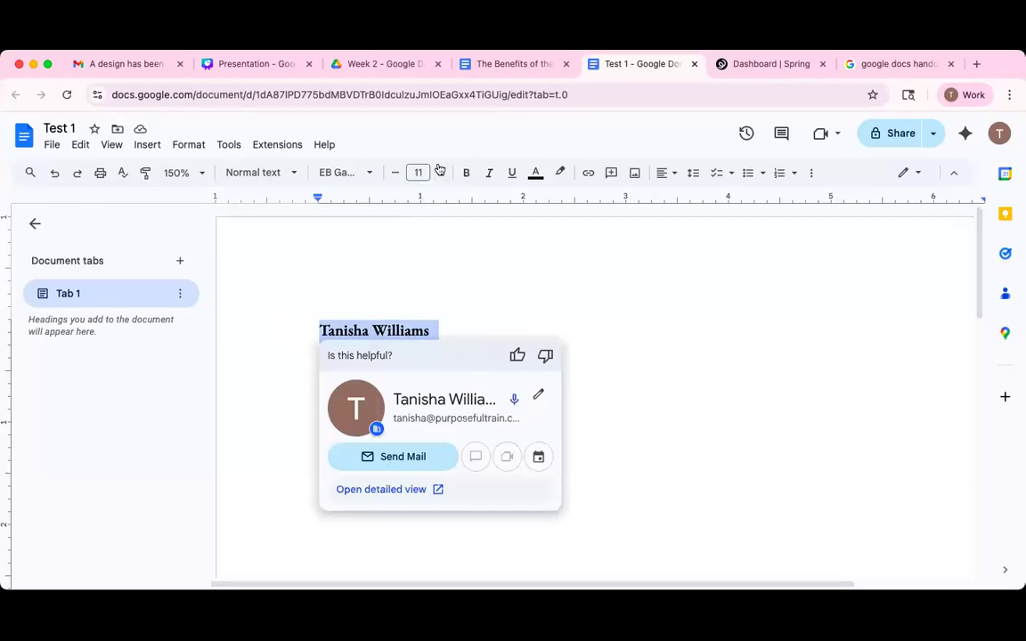
click(441, 173)
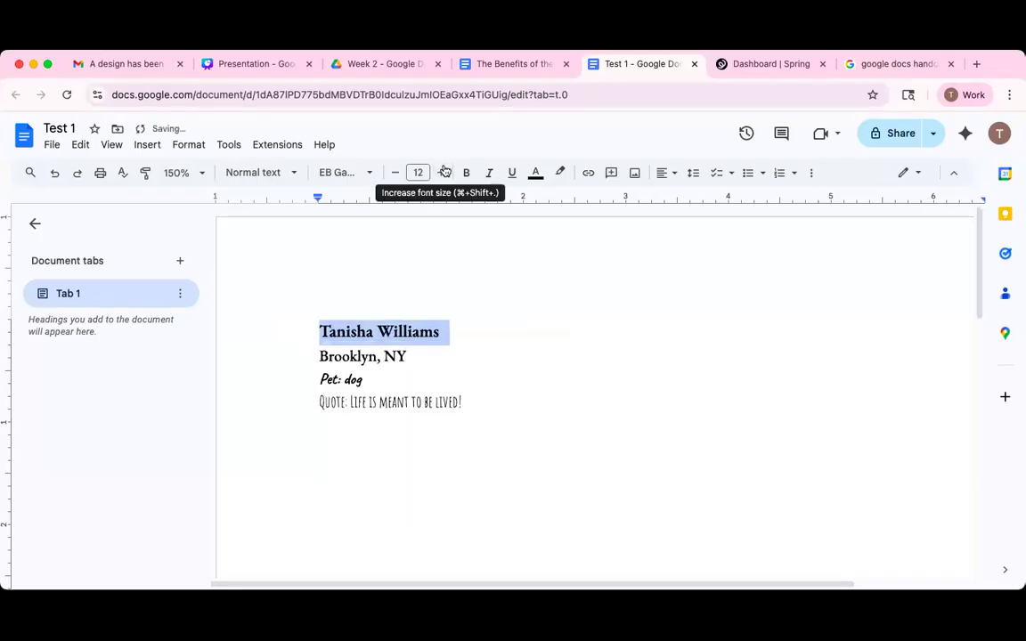
click(440, 175)
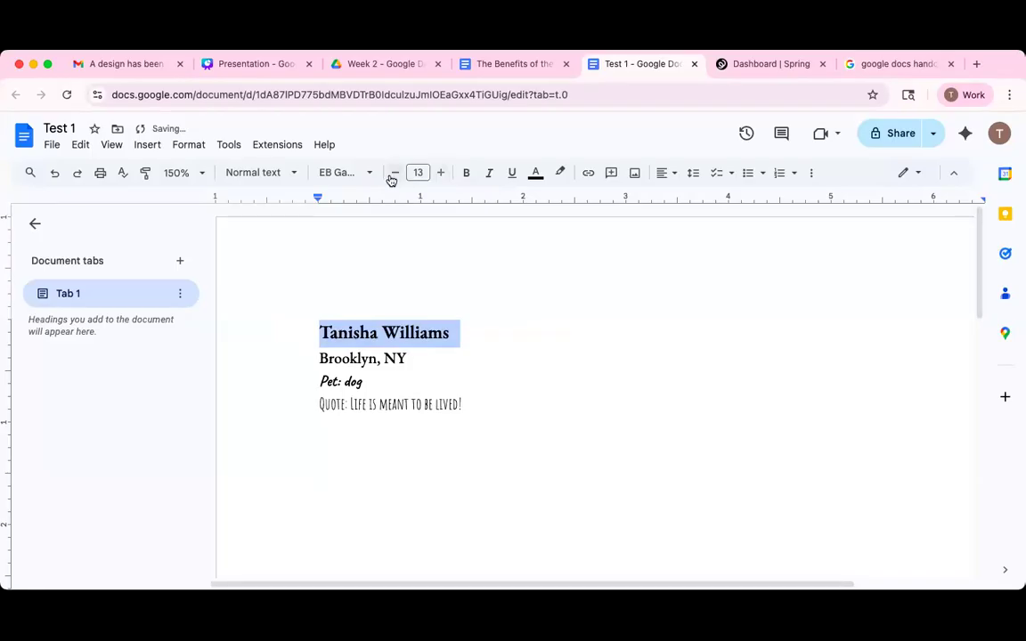
double_click(394, 173)
click(422, 172)
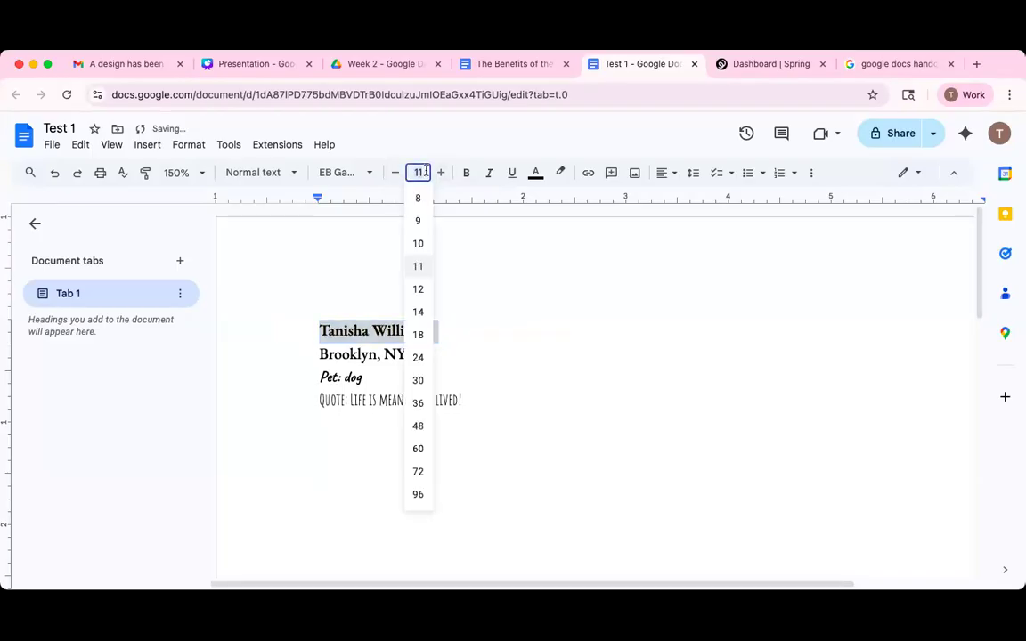
text(25)
key(Return)
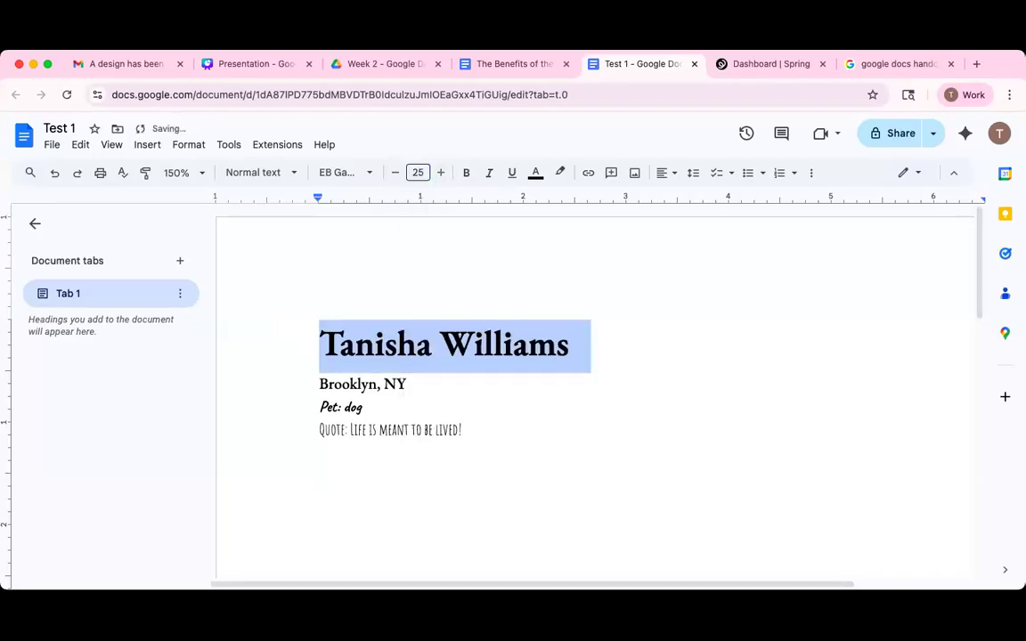
Try bold, italic and underline on the name, then remove them again.
click(422, 246)
click(419, 173)
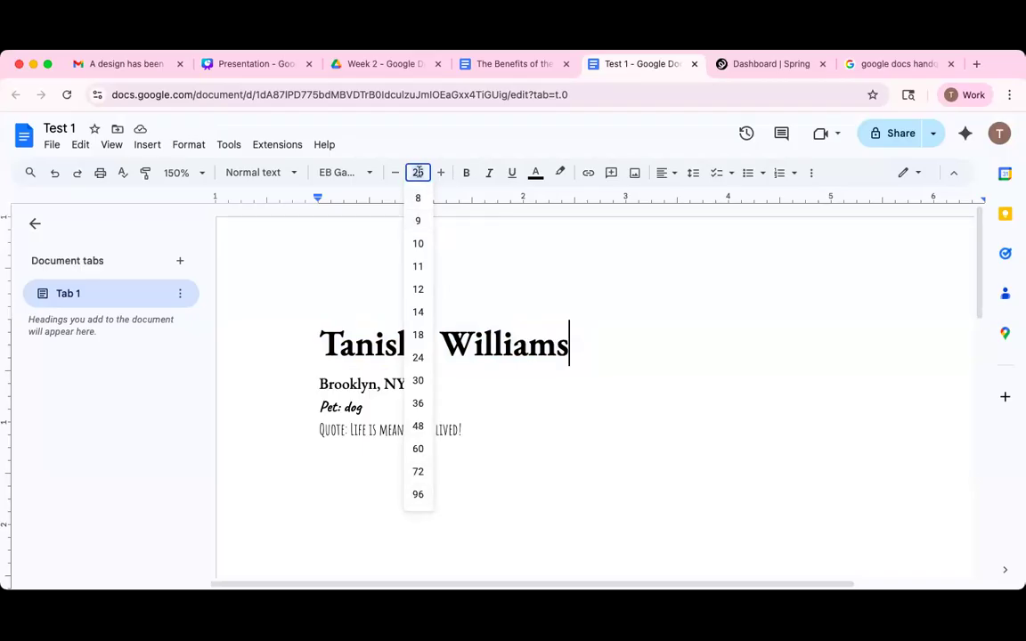
click(578, 320)
drag(578, 320, 294, 331)
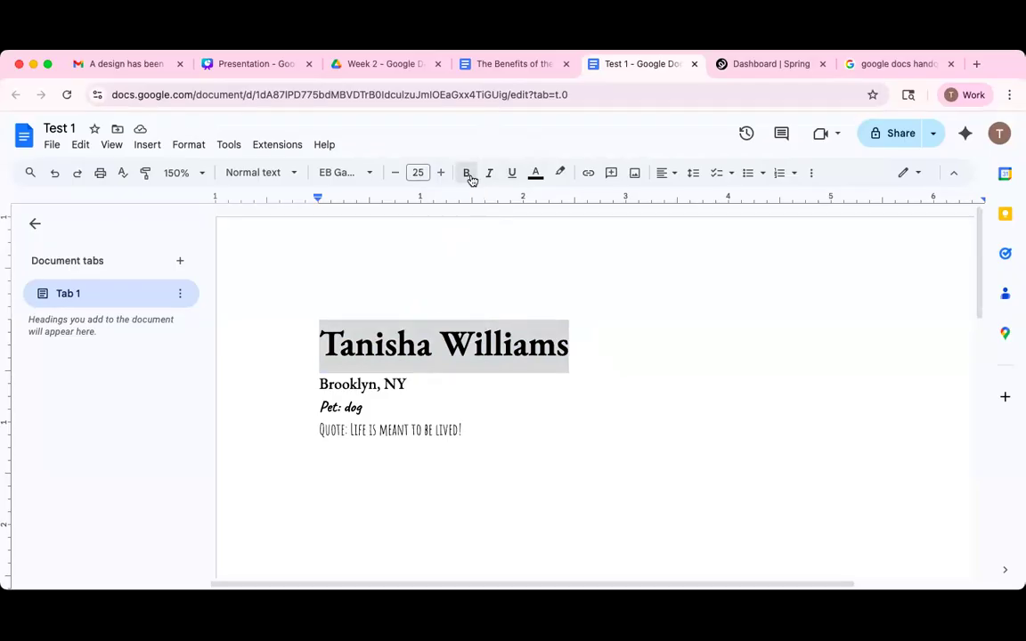
click(469, 175)
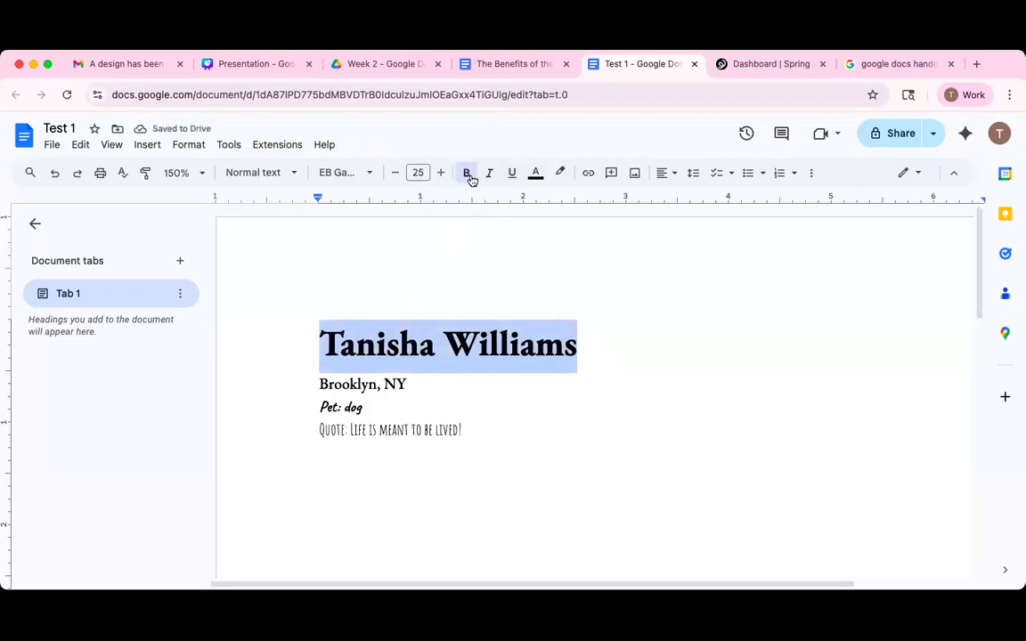
click(491, 174)
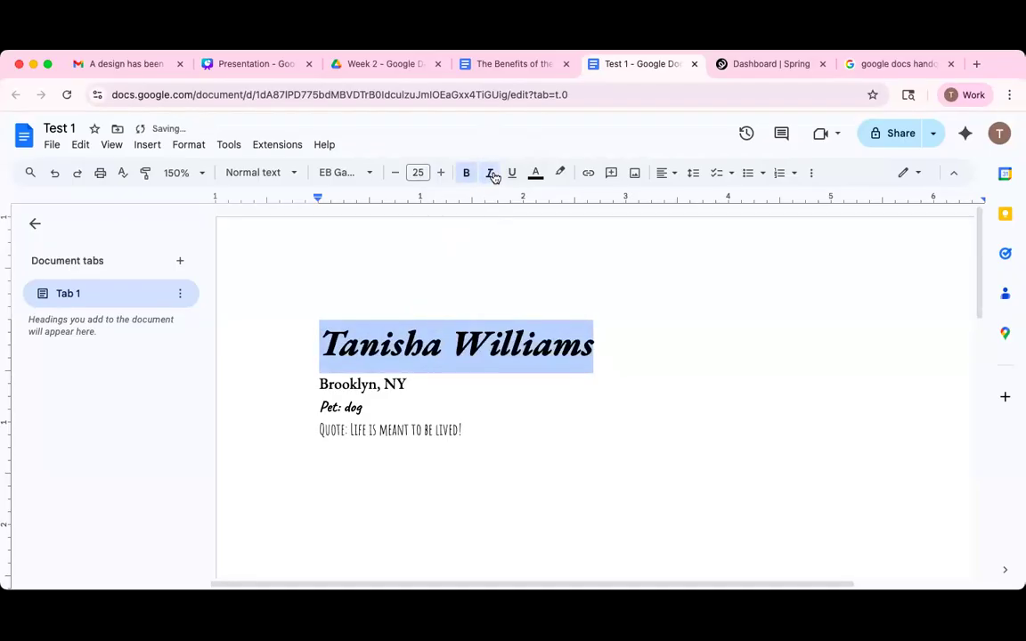
click(520, 176)
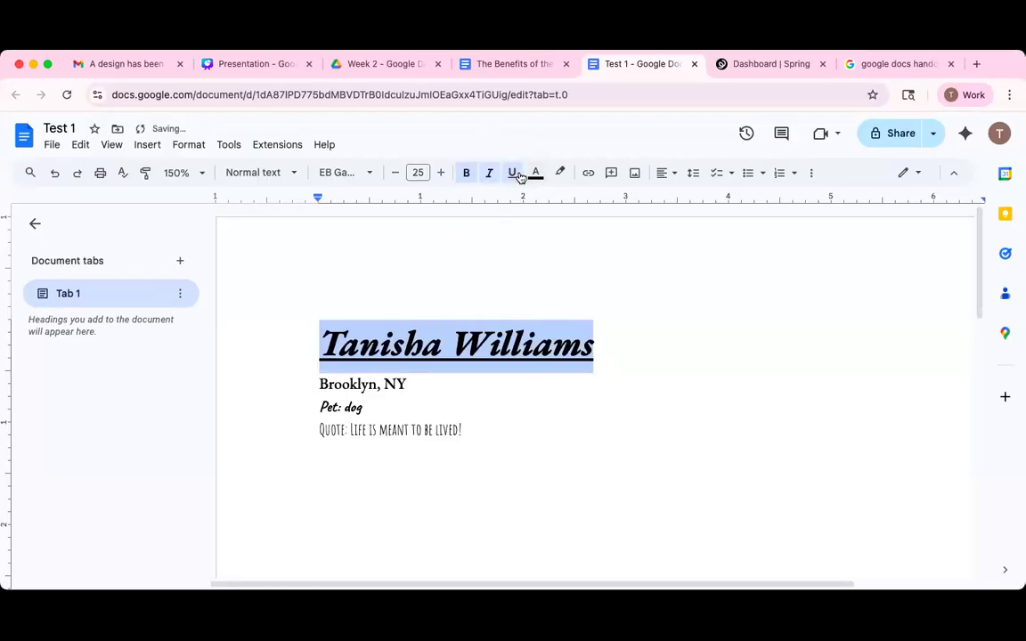
click(520, 177)
click(490, 179)
click(483, 295)
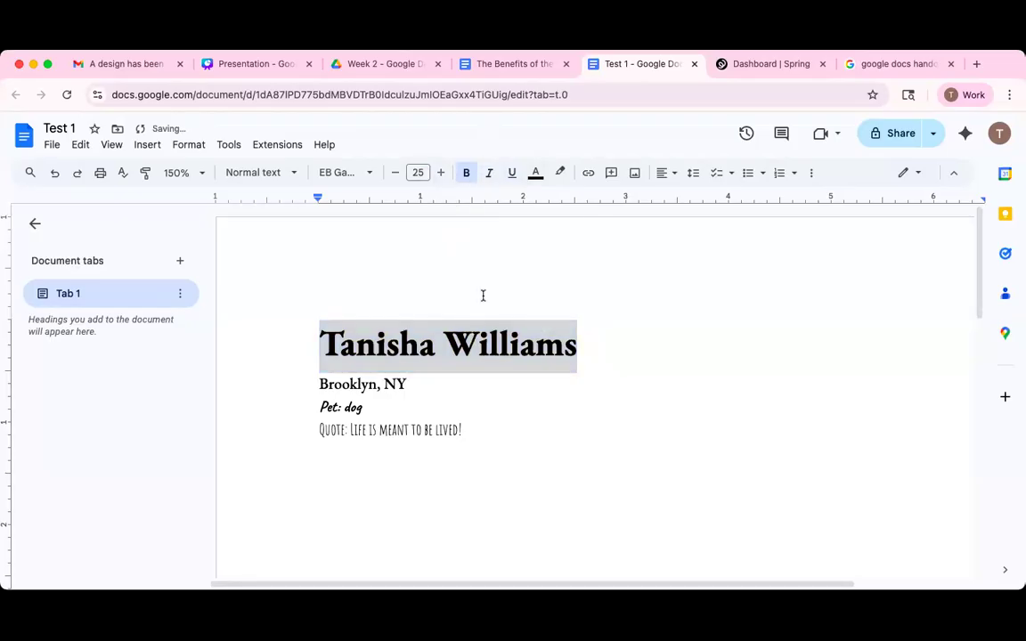
click(466, 173)
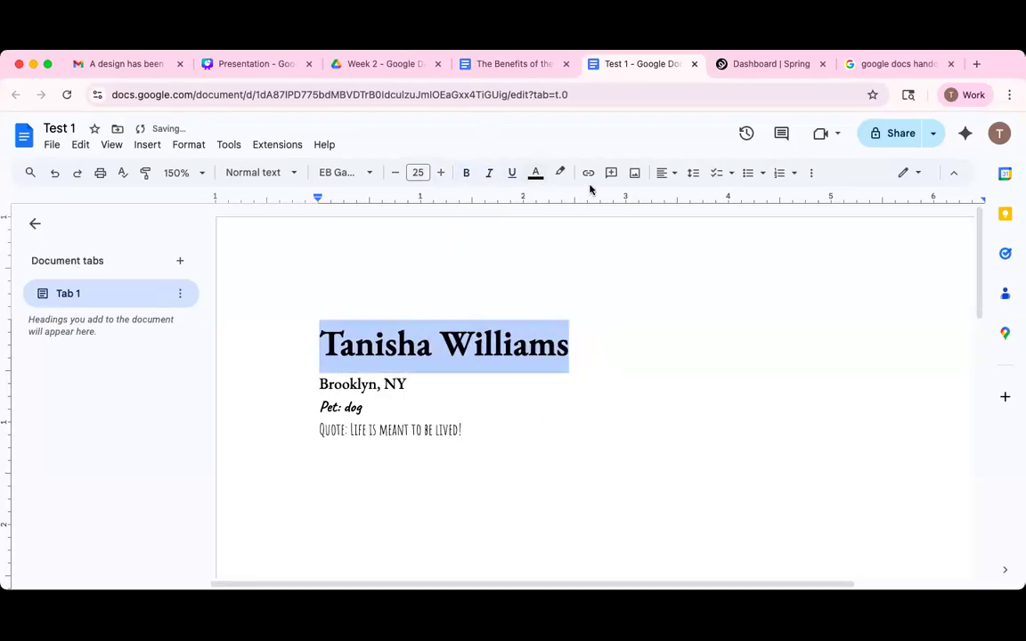
Apply the custom text colour #ff0000 to the name title.
click(536, 173)
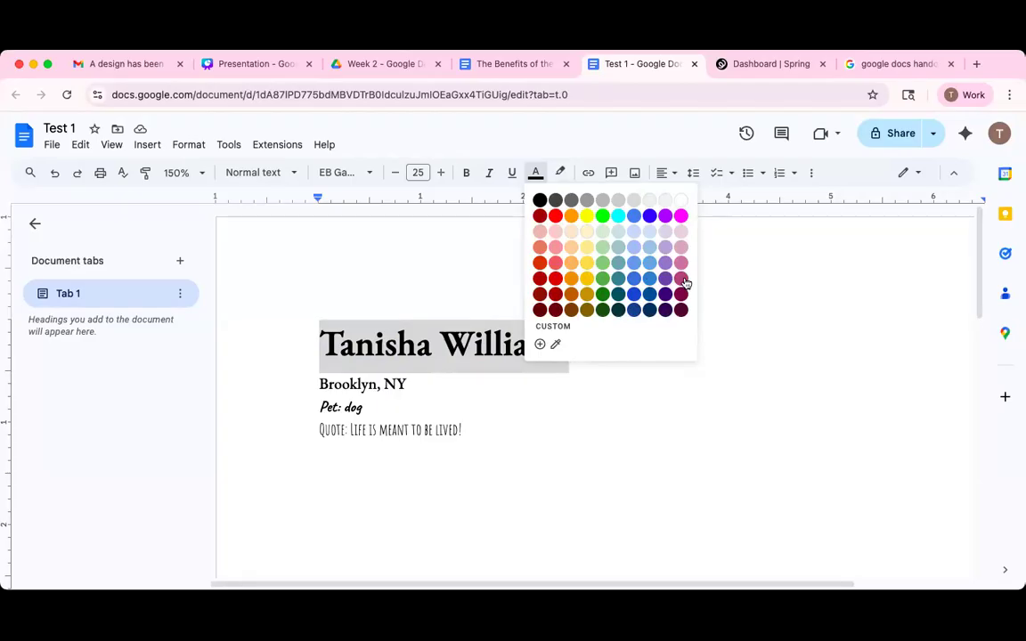
click(541, 346)
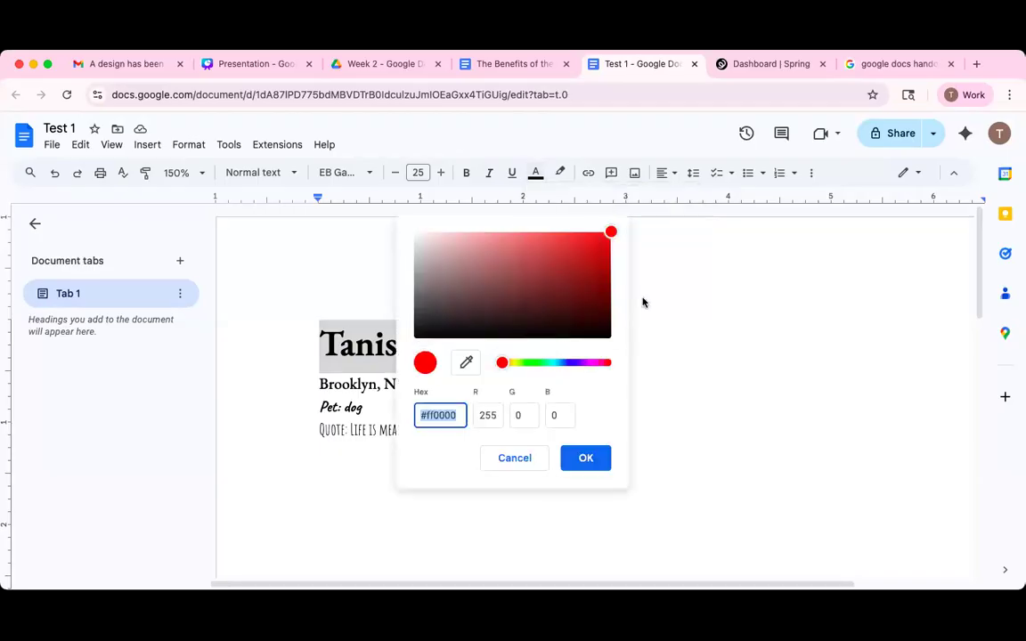
click(533, 463)
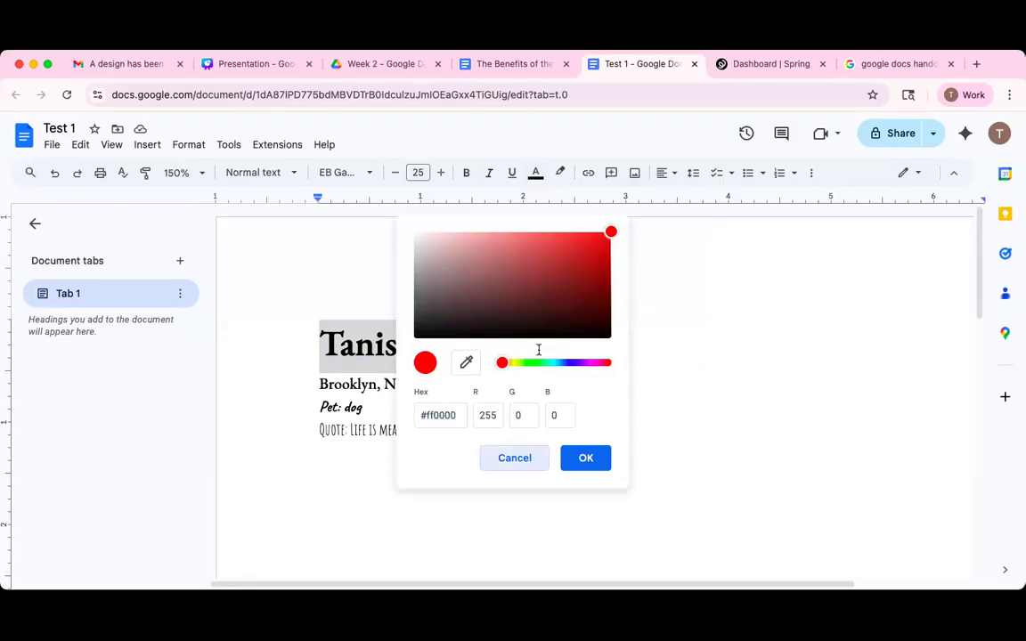
click(535, 172)
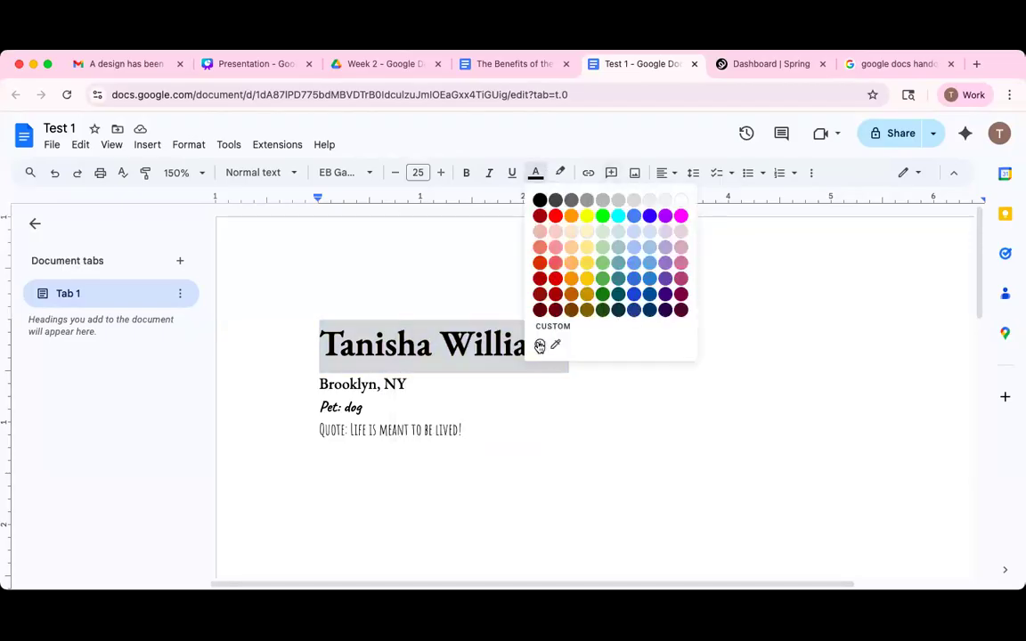
click(539, 345)
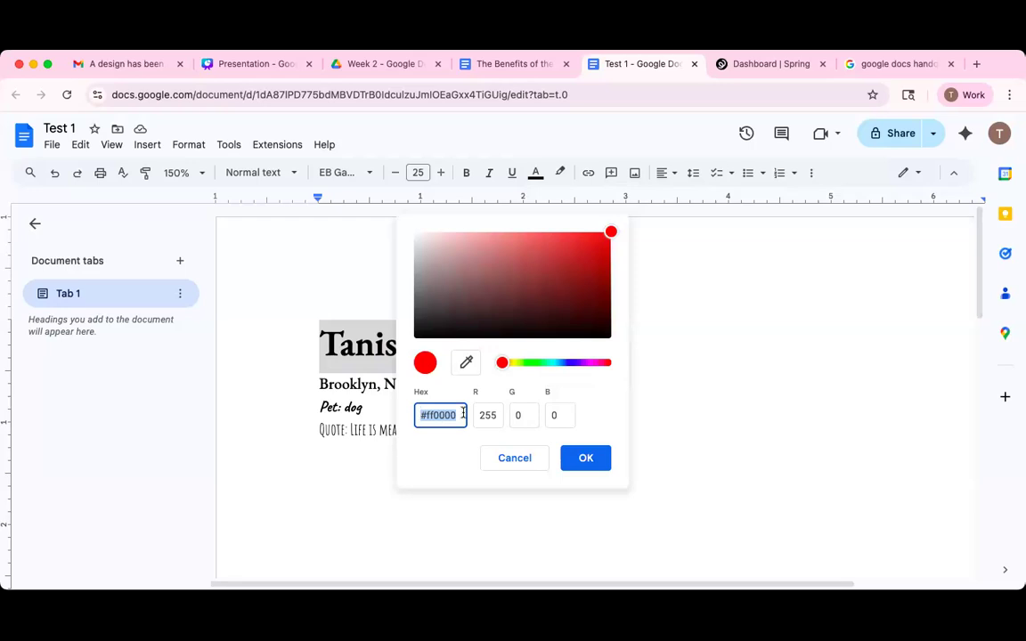
text(fg)
click(585, 458)
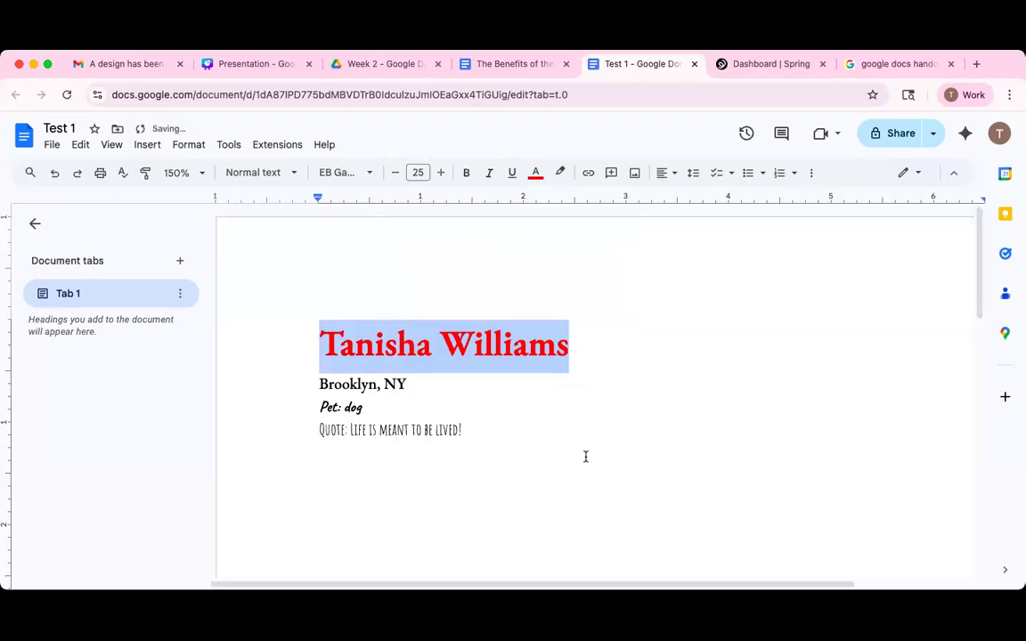
Change the title's custom text colour to #ee1234 by editing its hex code.
click(535, 173)
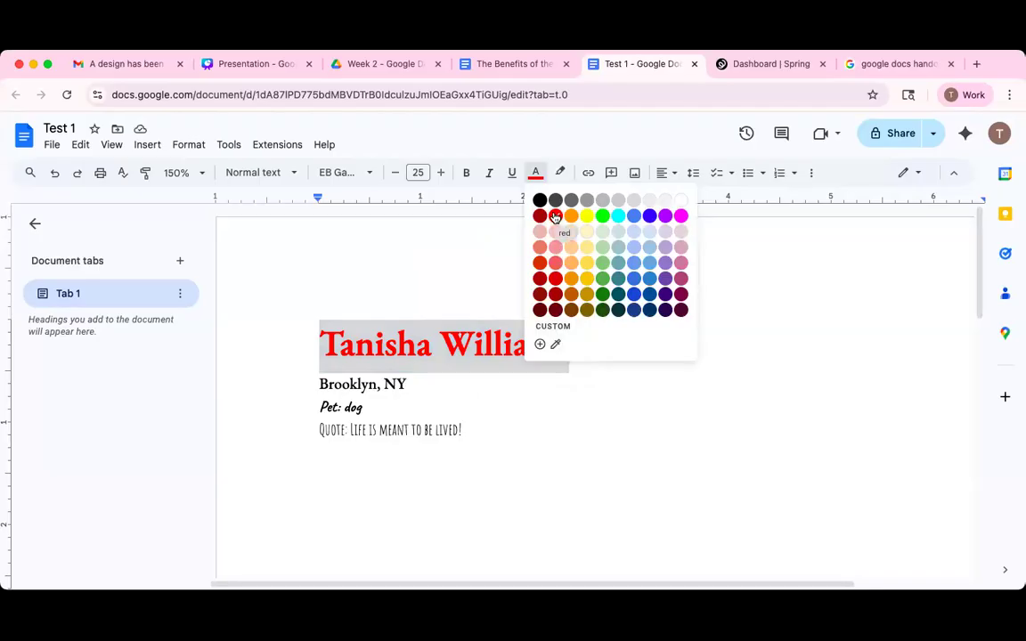
click(540, 347)
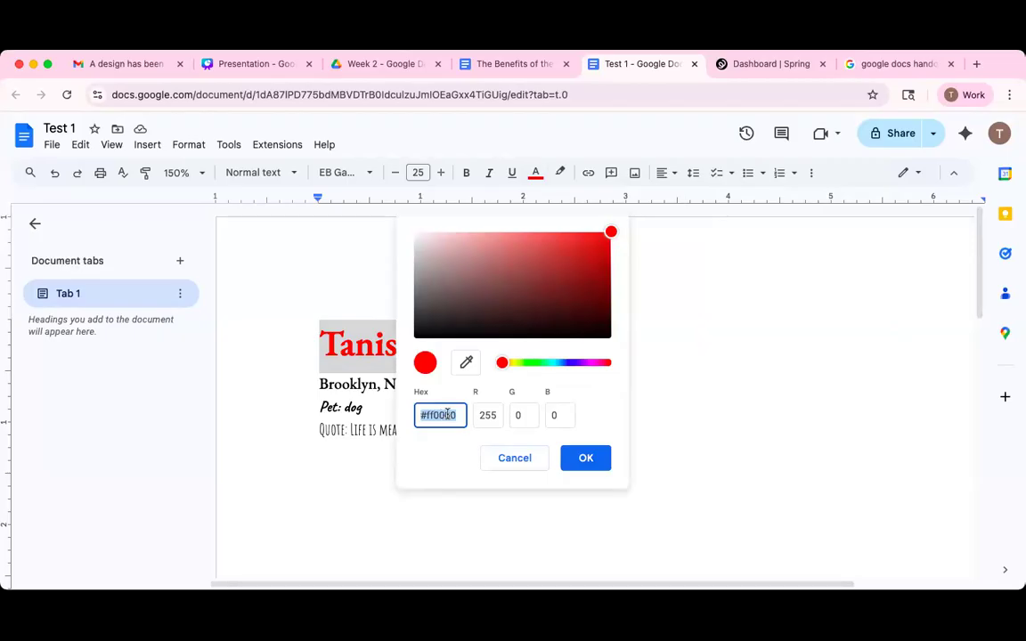
click(463, 416)
key(BackSpace)
key(BackSpace)
key(BackSpace)
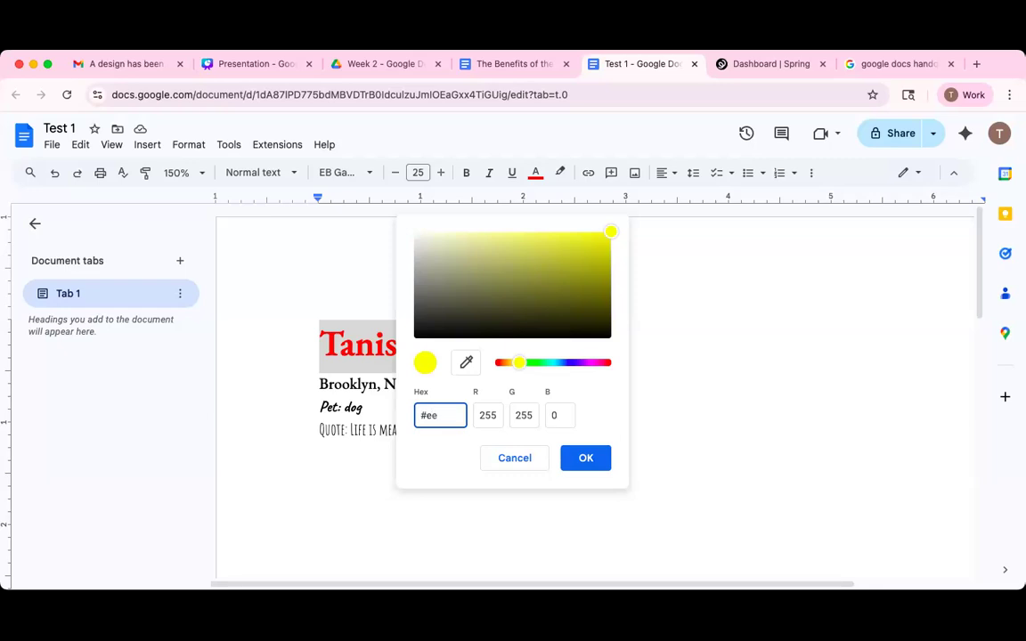
text(234)
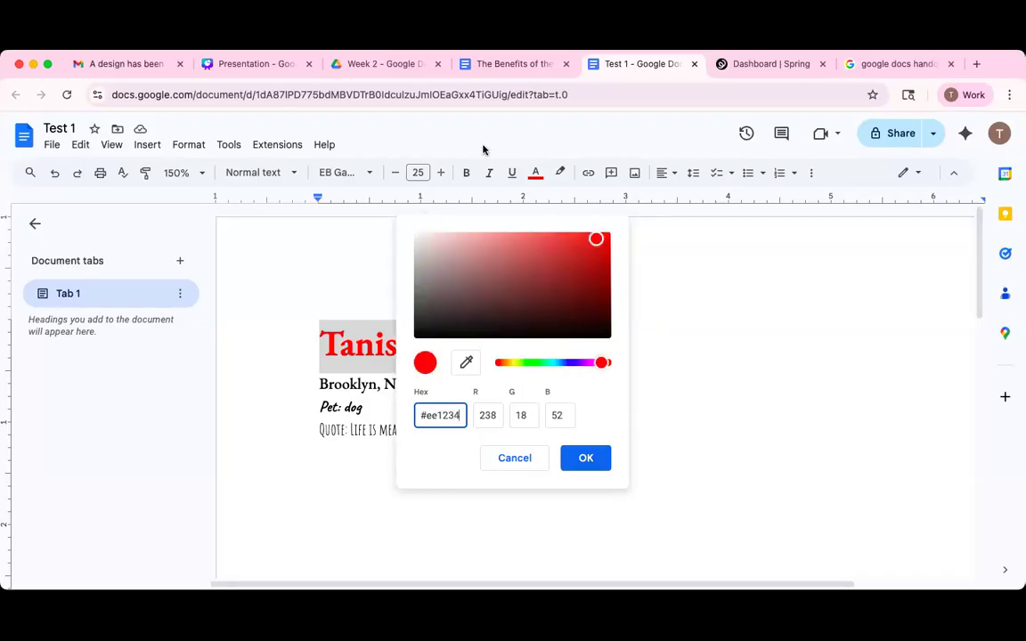
click(591, 460)
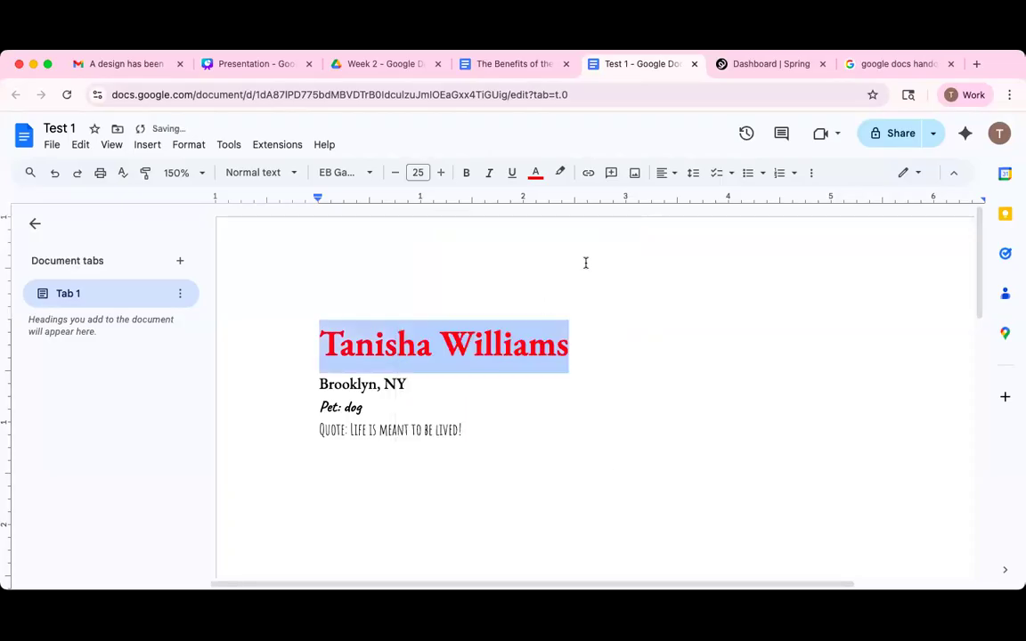
click(536, 174)
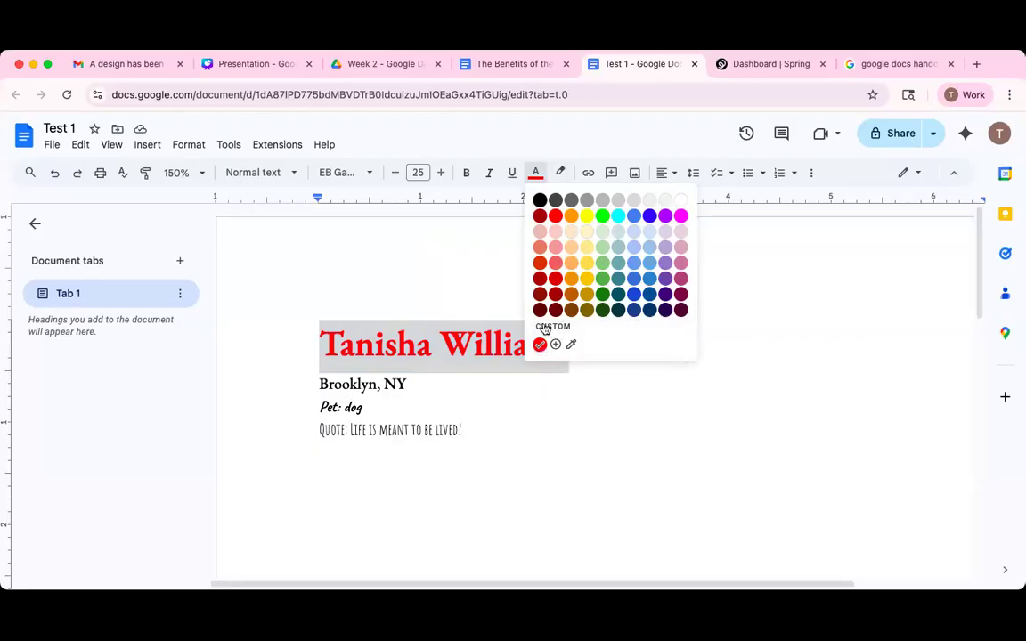
click(318, 385)
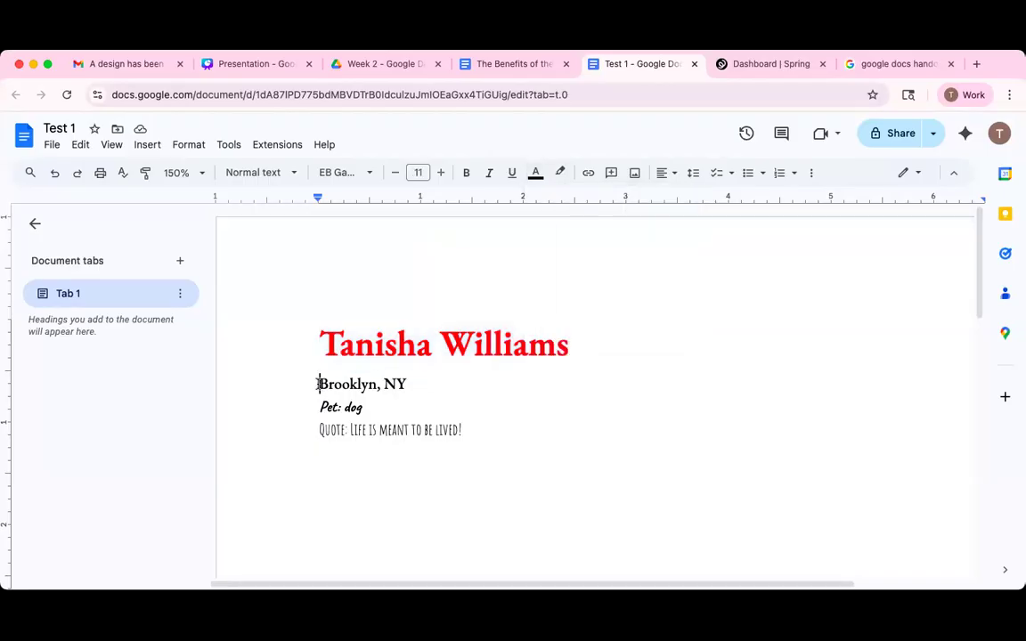
Colour the city line dark red and the Pet: dog line purple.
triple_click(445, 385)
click(535, 172)
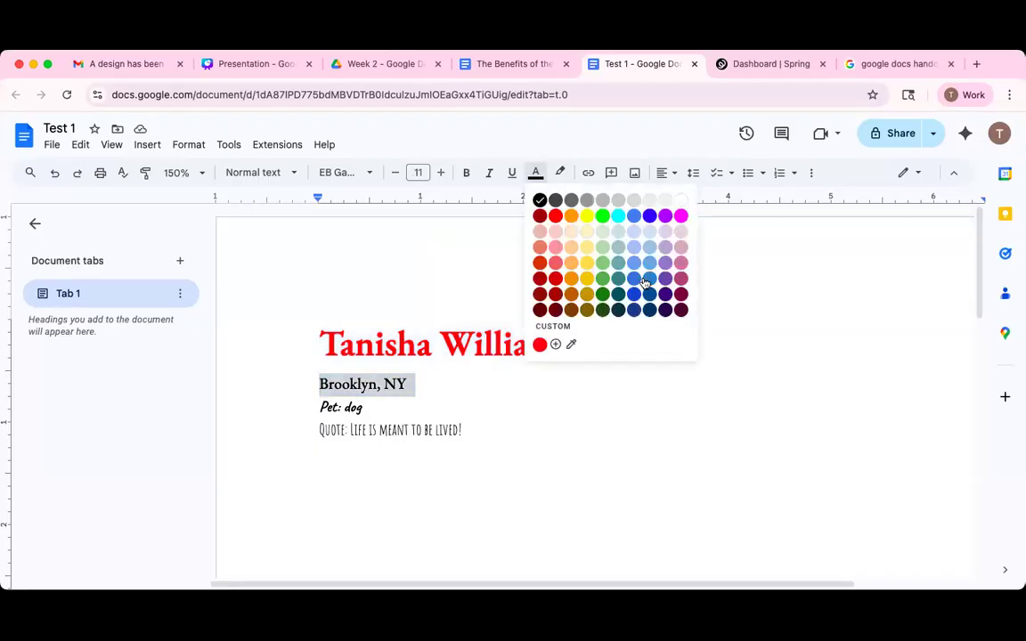
drag(317, 412, 388, 407)
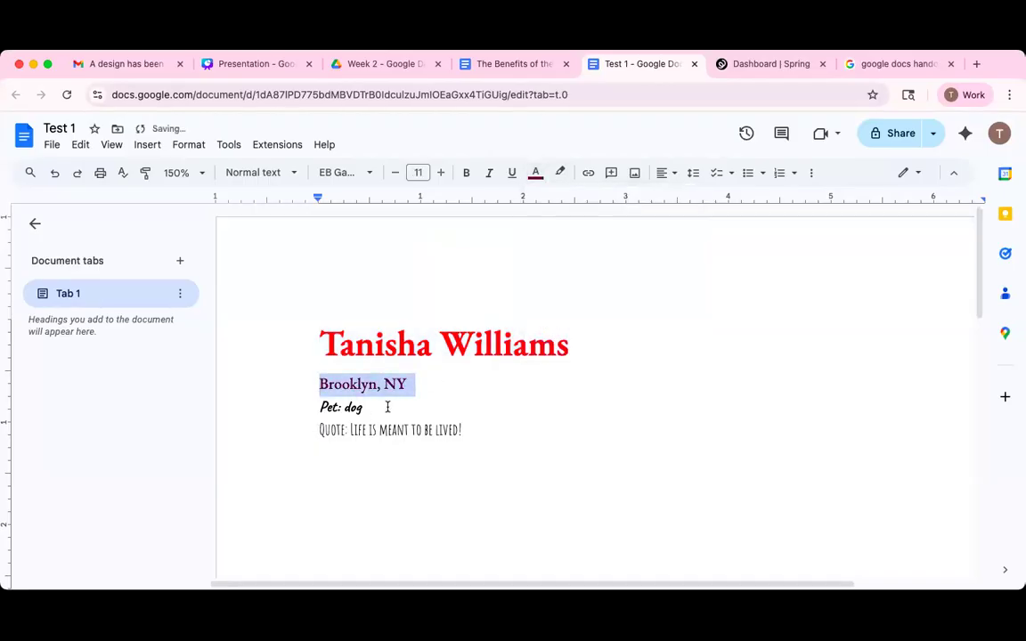
click(536, 171)
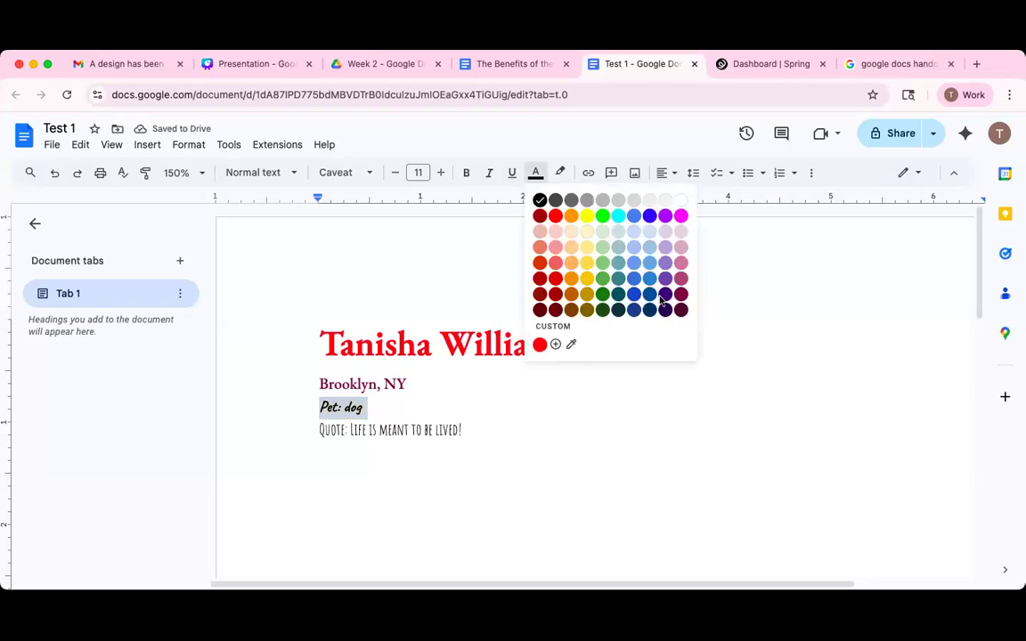
click(596, 268)
Colour the quote line rose pink with the eyedropper, sampling it from the page.
drag(311, 431, 499, 419)
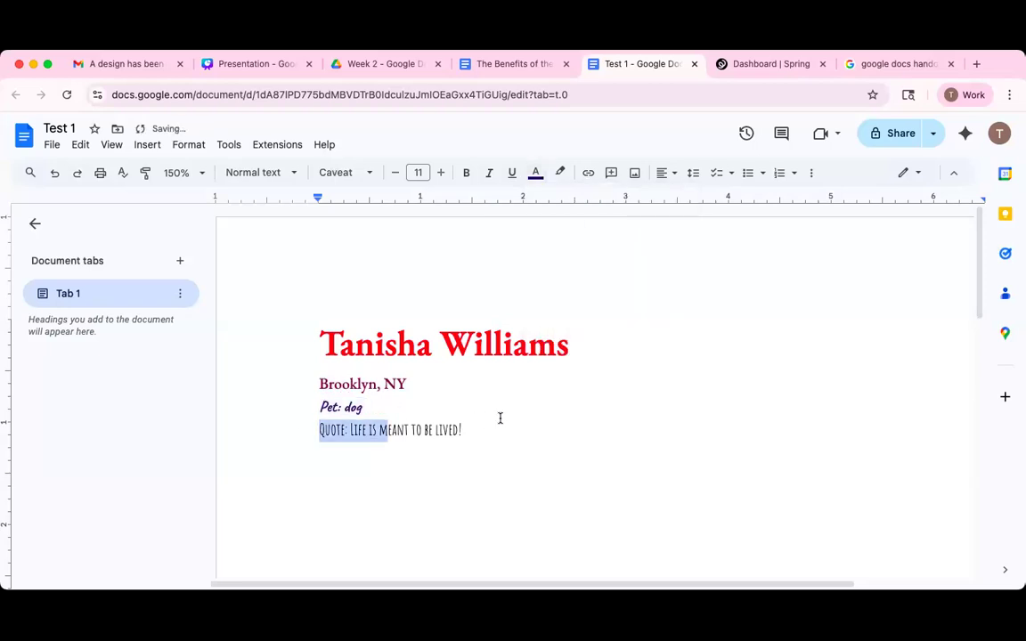
click(536, 172)
click(567, 345)
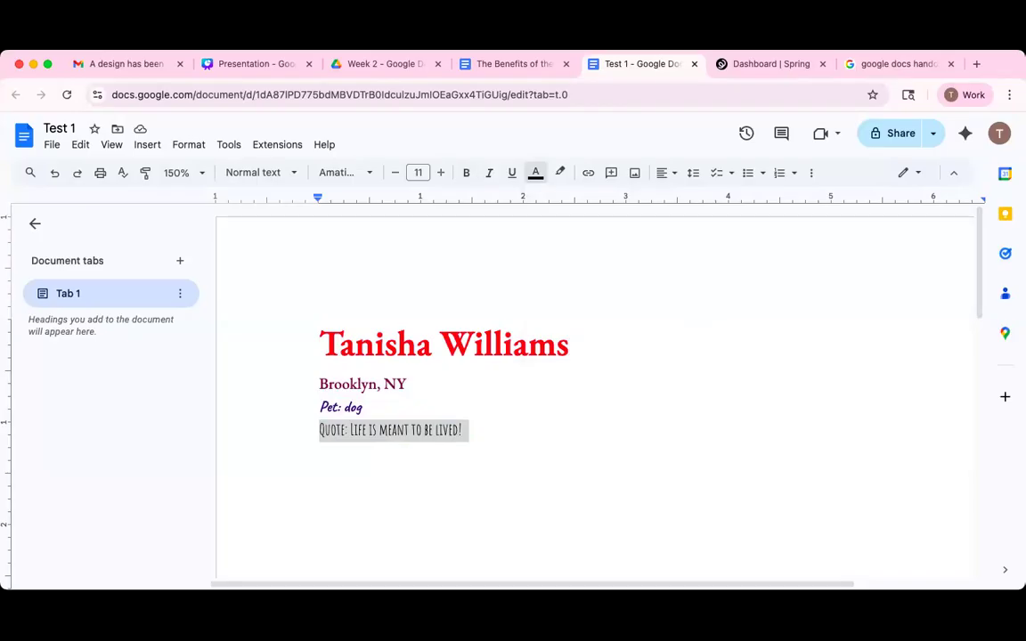
click(473, 409)
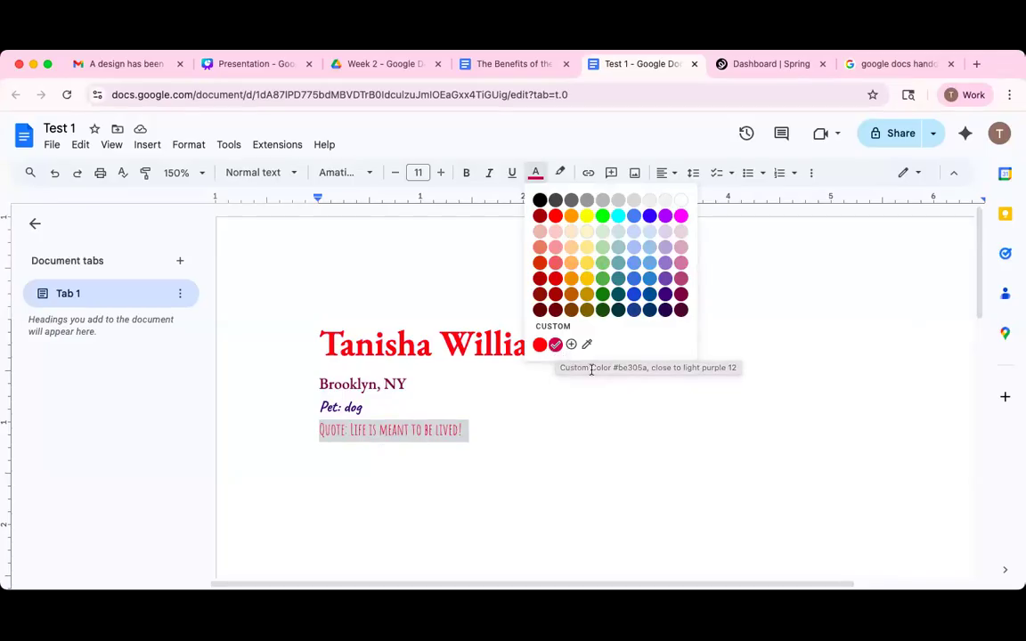
click(604, 424)
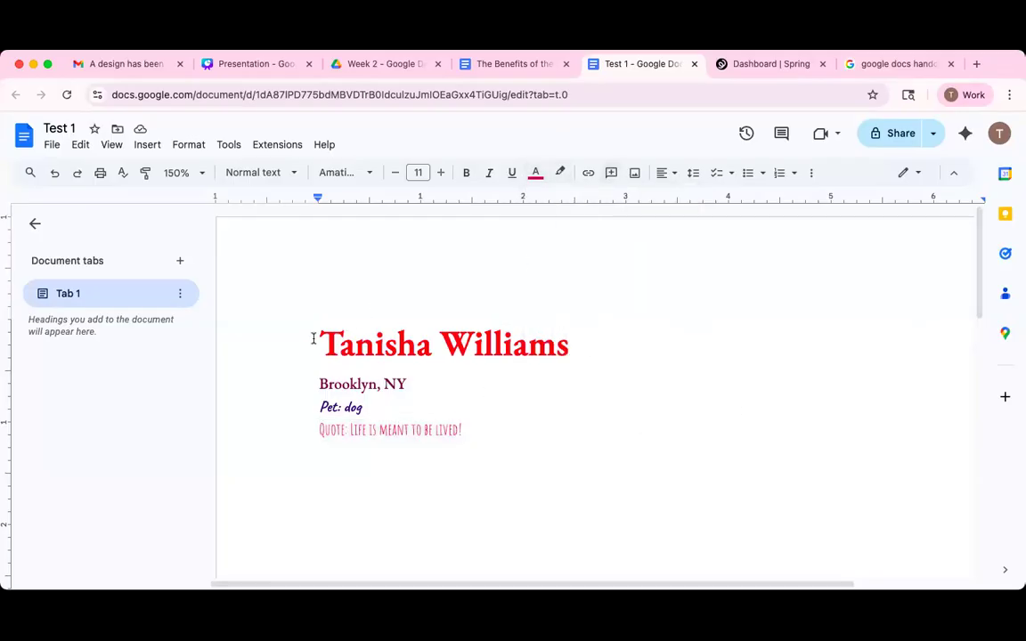
triple_click(403, 386)
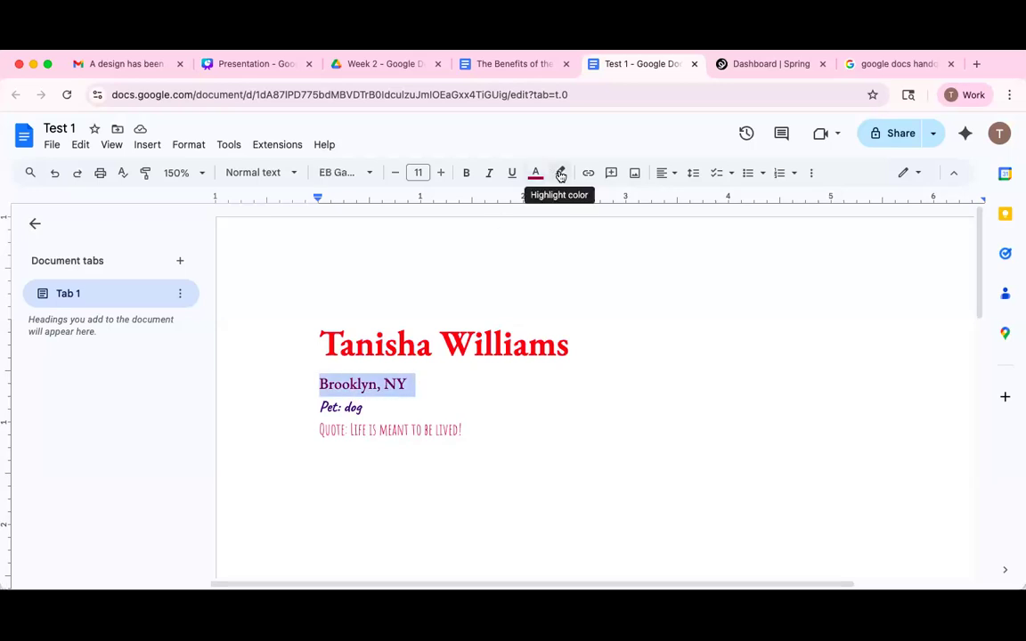
click(562, 174)
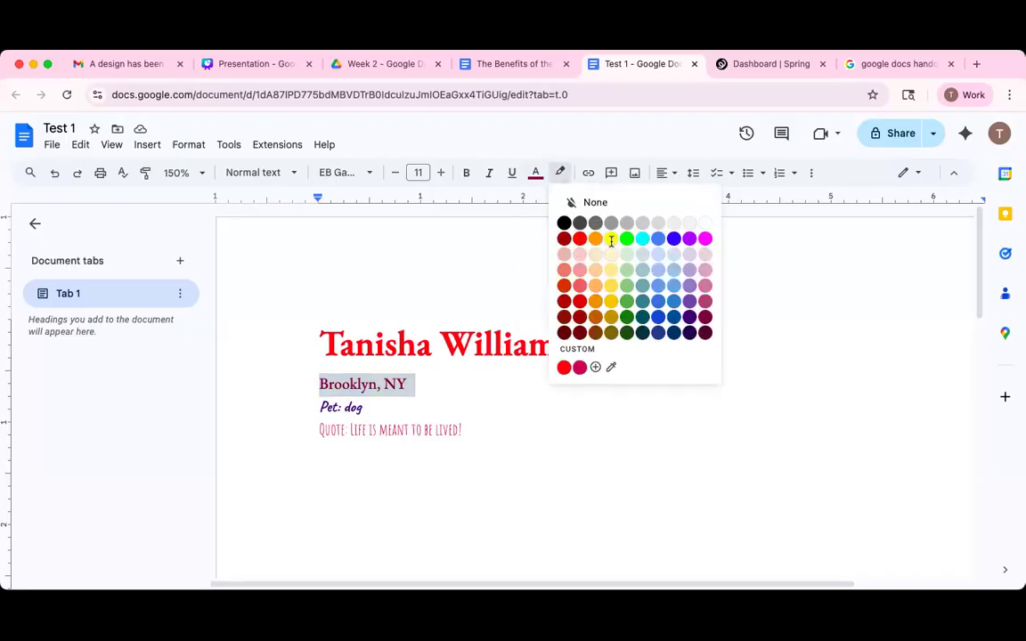
Highlight the city line yellow, then switch its highlight to pink.
click(611, 237)
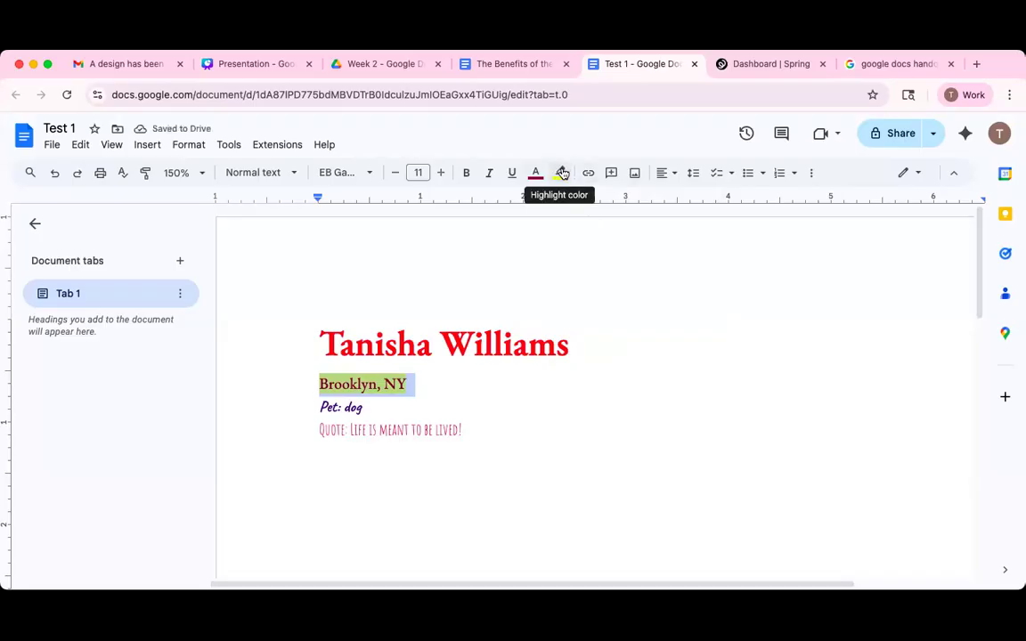
click(562, 174)
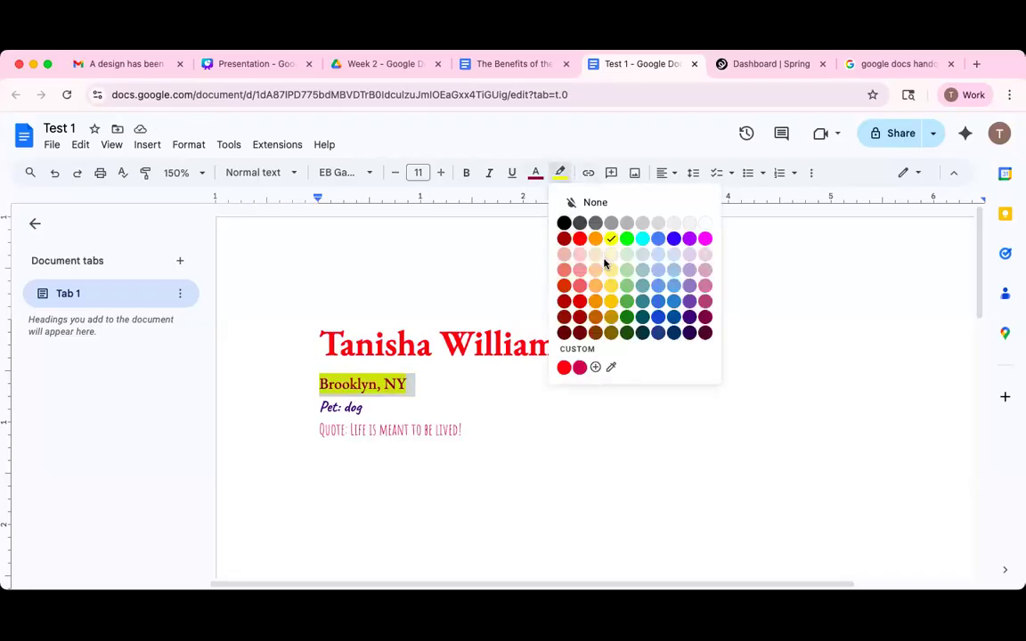
click(611, 238)
click(561, 172)
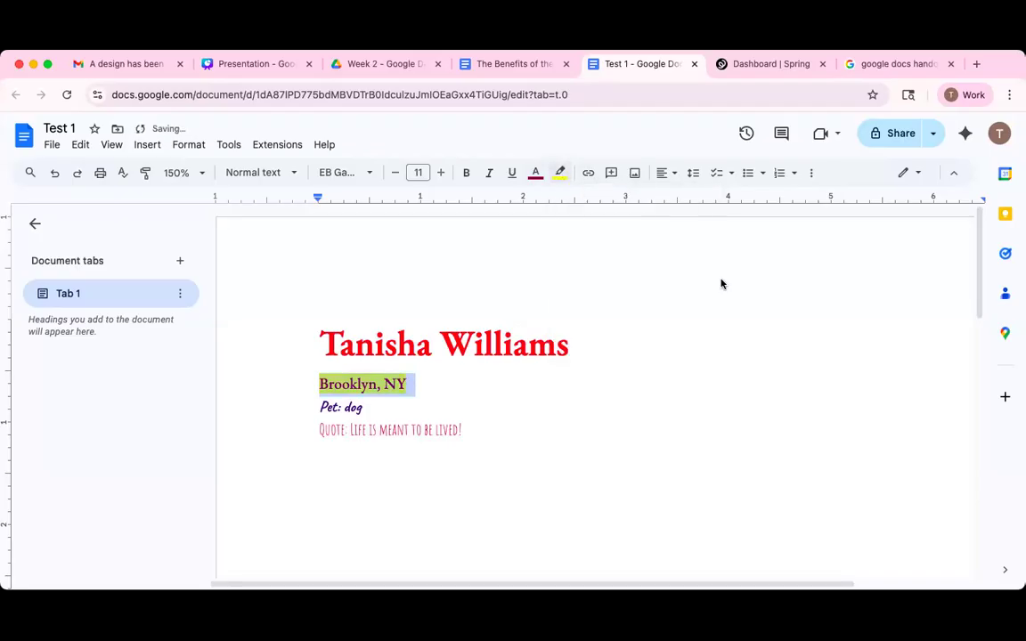
click(706, 284)
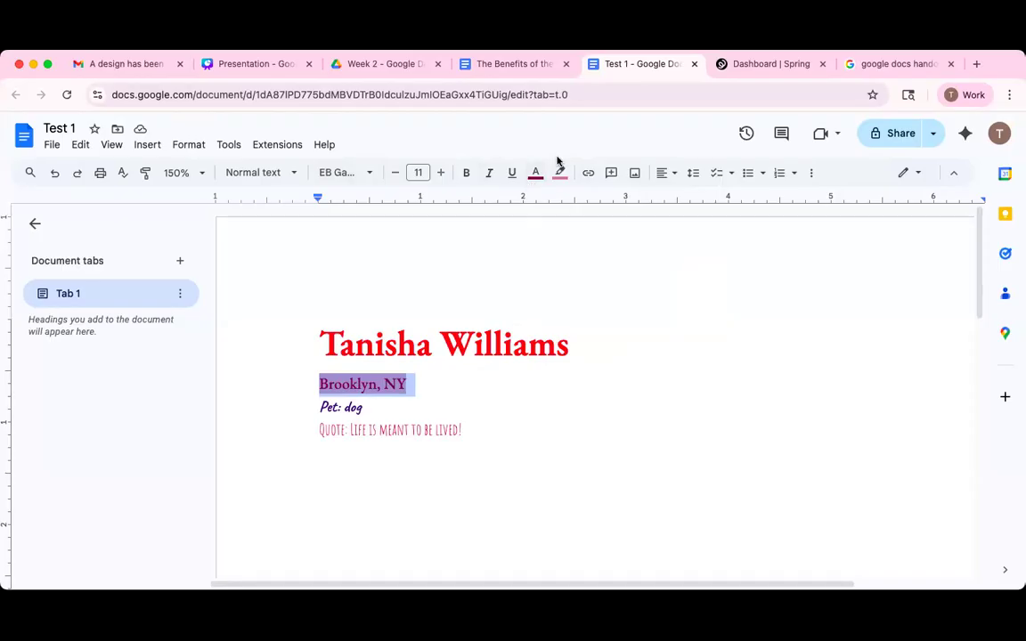
click(475, 345)
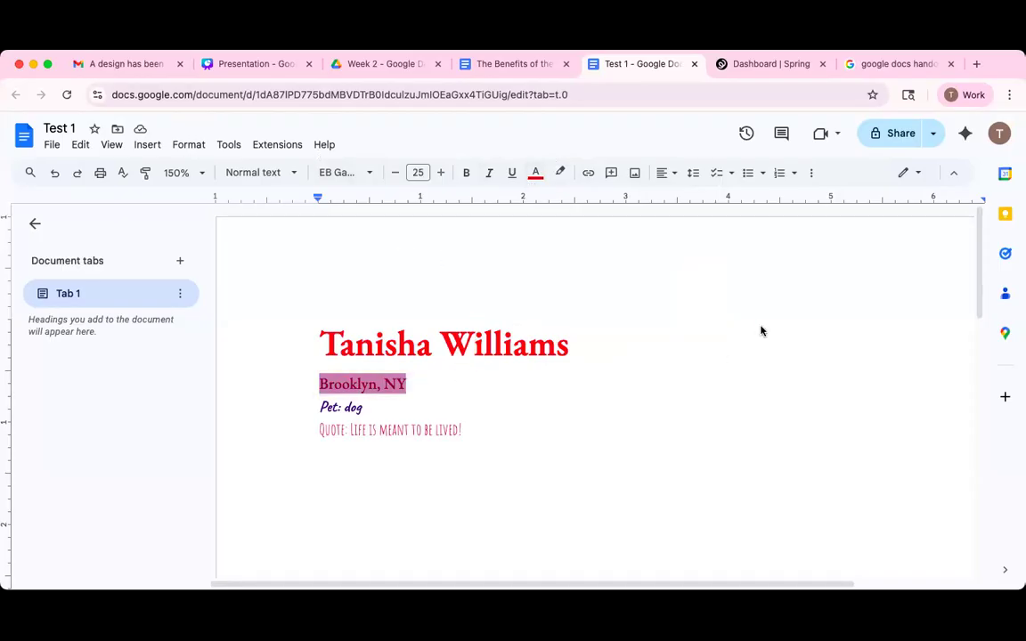
Look through the Format menu's text options without changing anything.
click(188, 150)
mouse_move(195, 150)
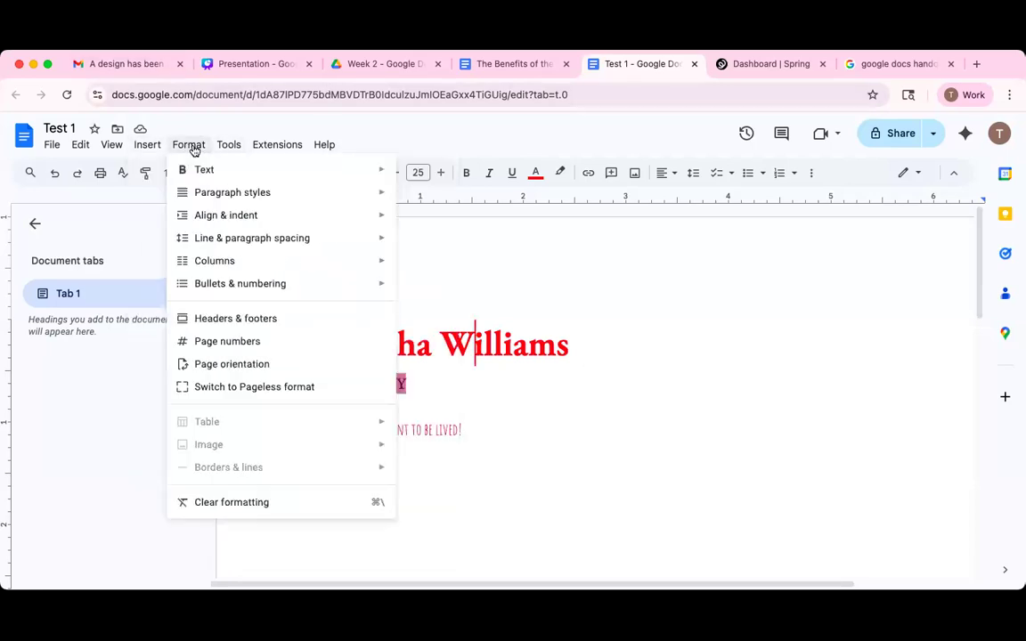
mouse_move(229, 147)
mouse_move(194, 175)
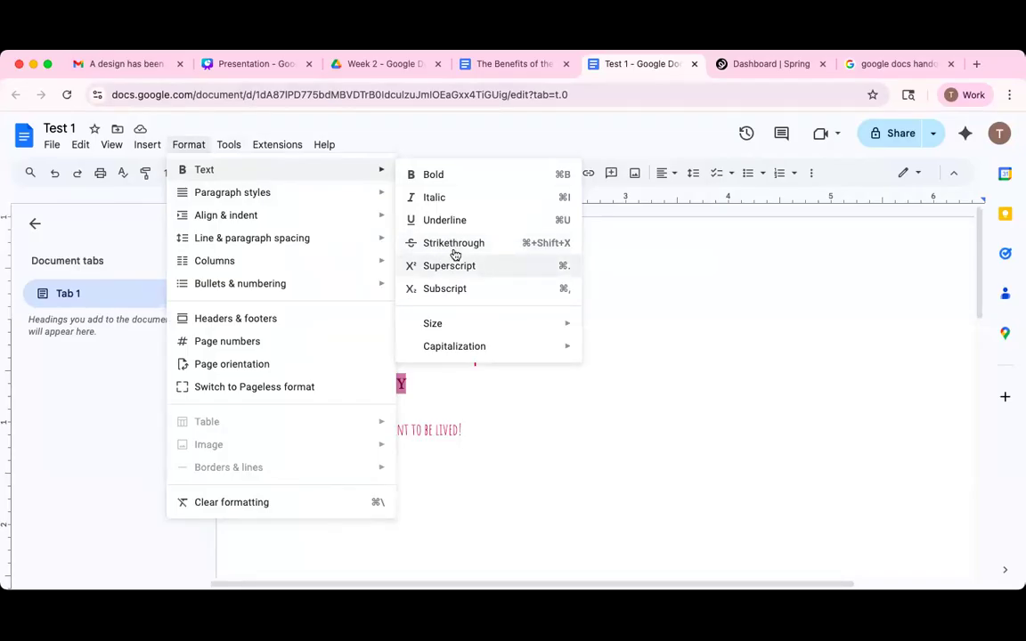
click(682, 344)
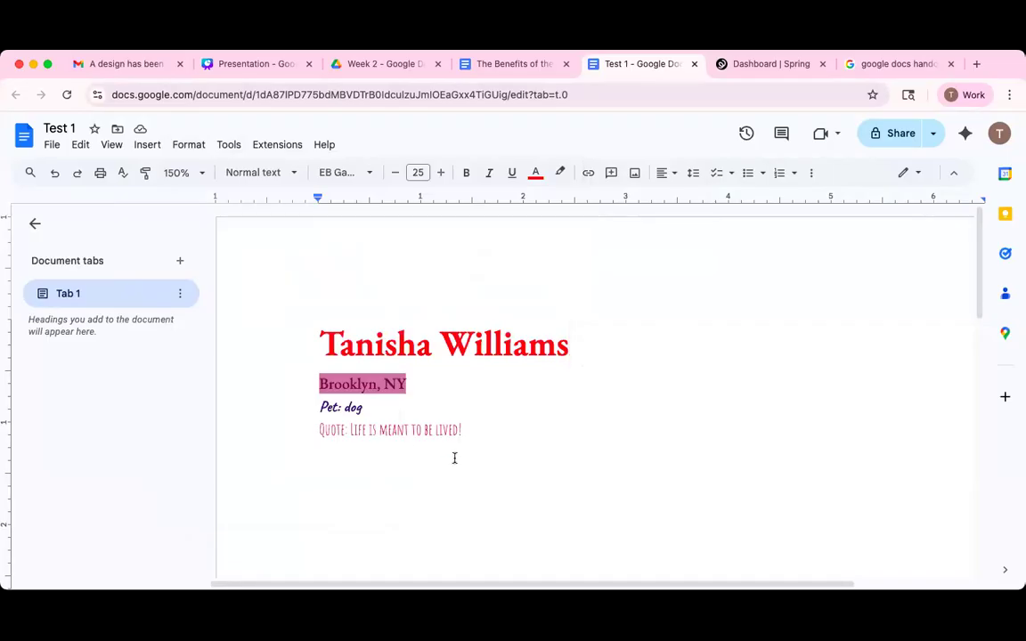
Apply strikethrough to the whole Pet: dog line.
triple_click(347, 403)
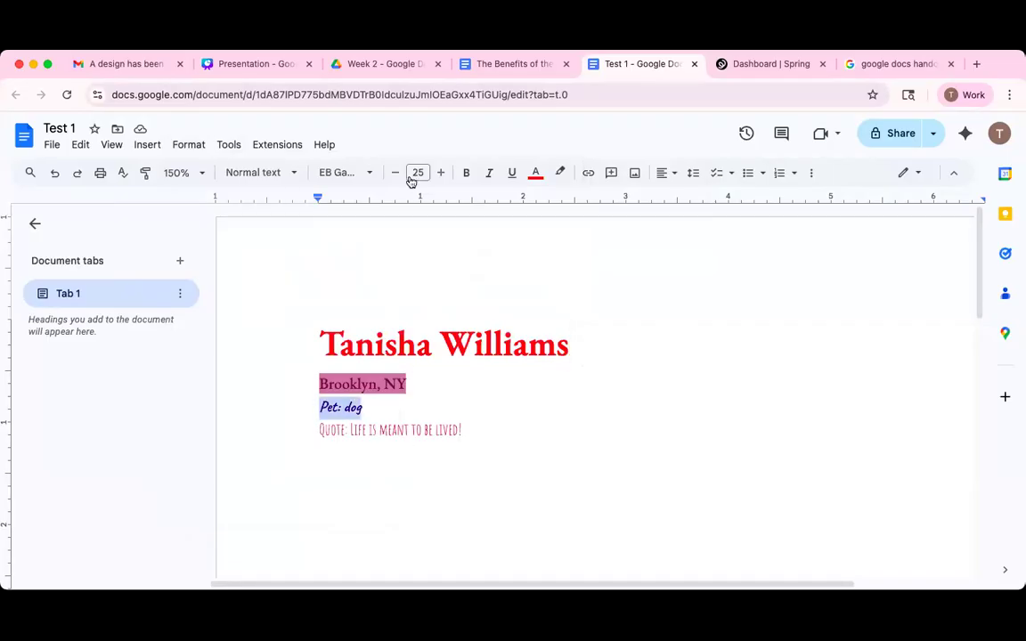
click(188, 145)
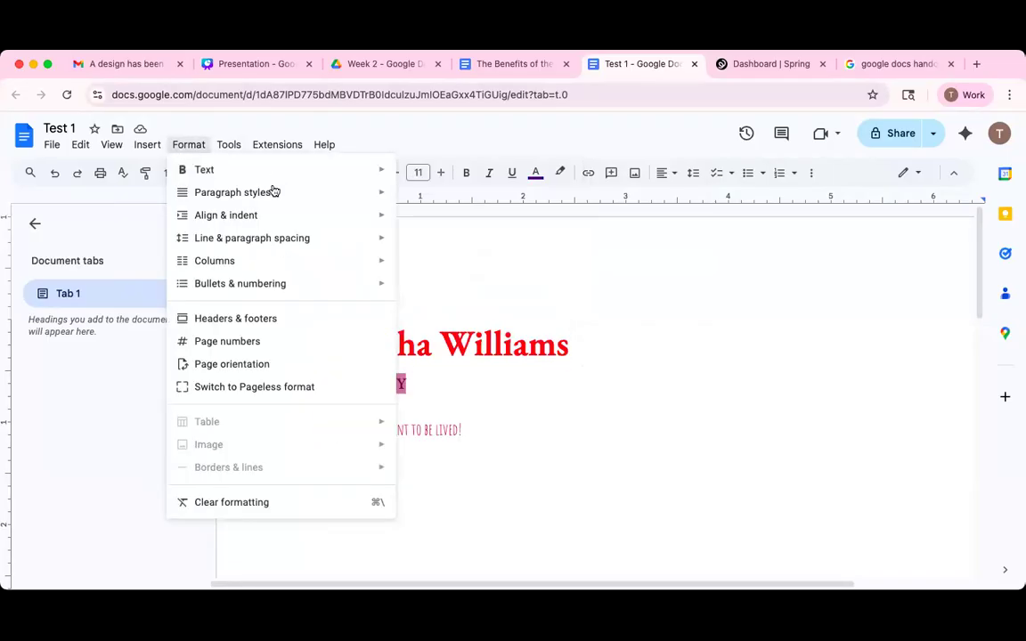
mouse_move(299, 169)
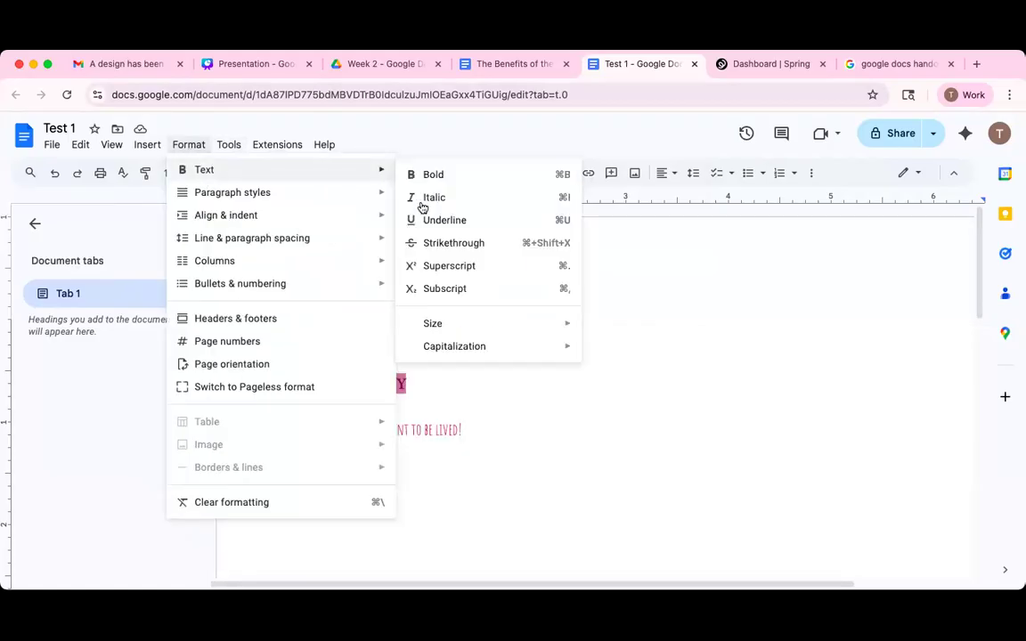
click(430, 243)
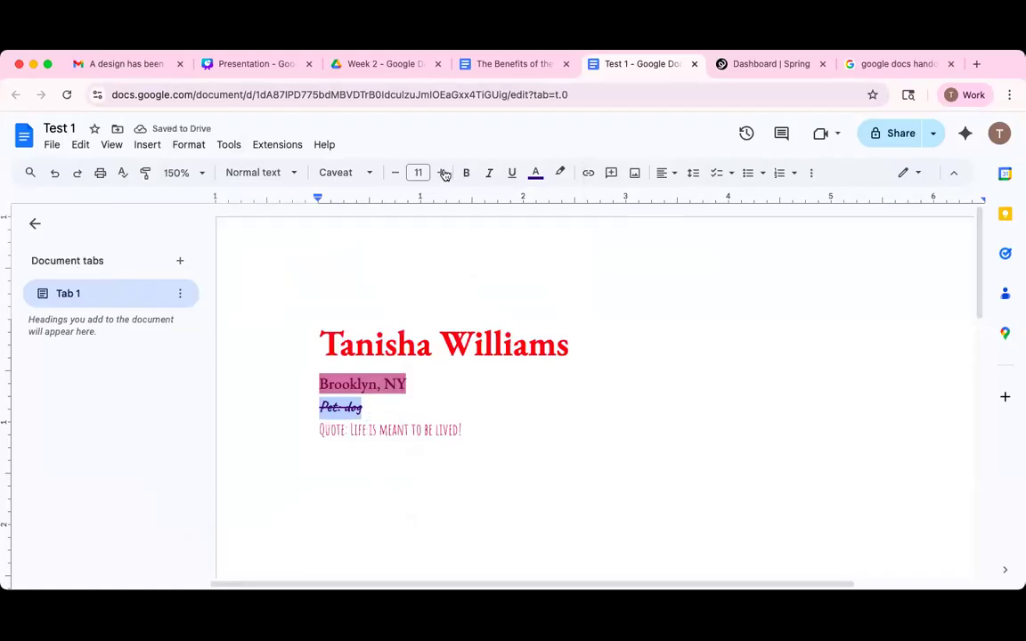
Toggle strikethrough off again on the Pet: dog line.
click(192, 144)
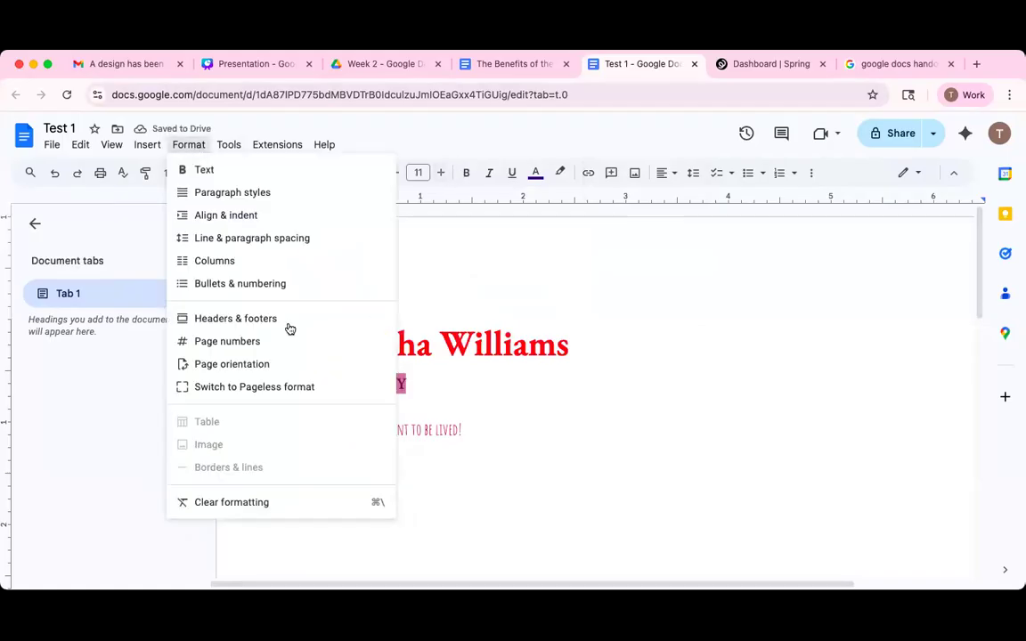
mouse_move(334, 179)
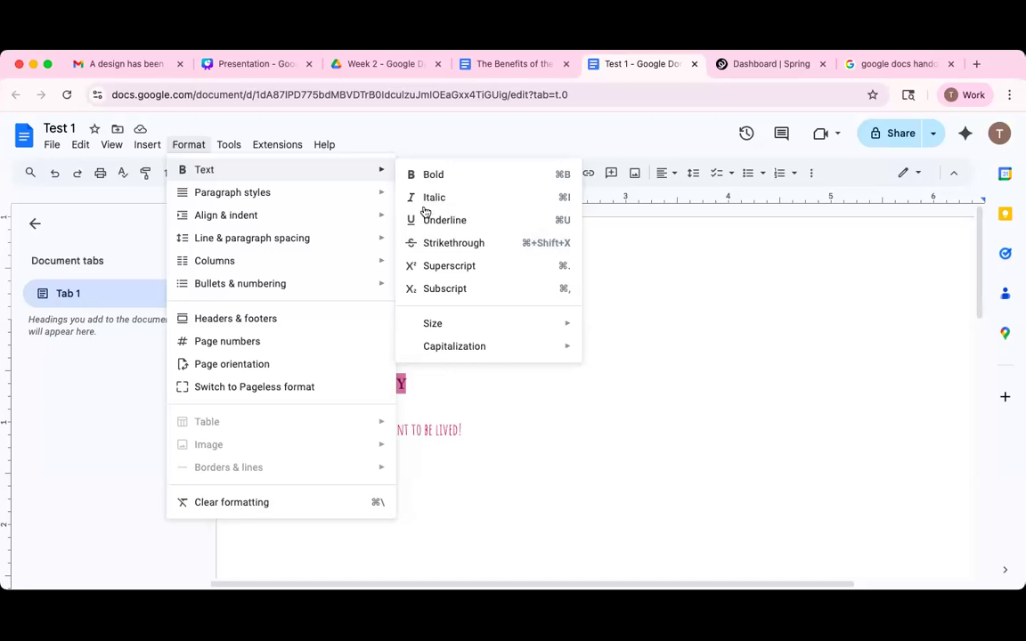
click(436, 245)
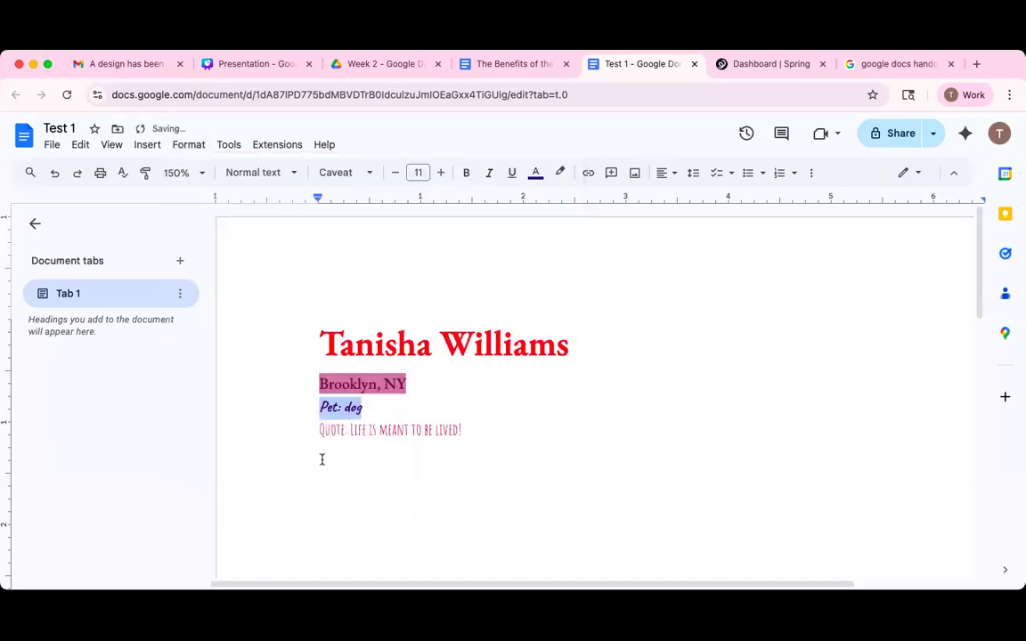
click(339, 413)
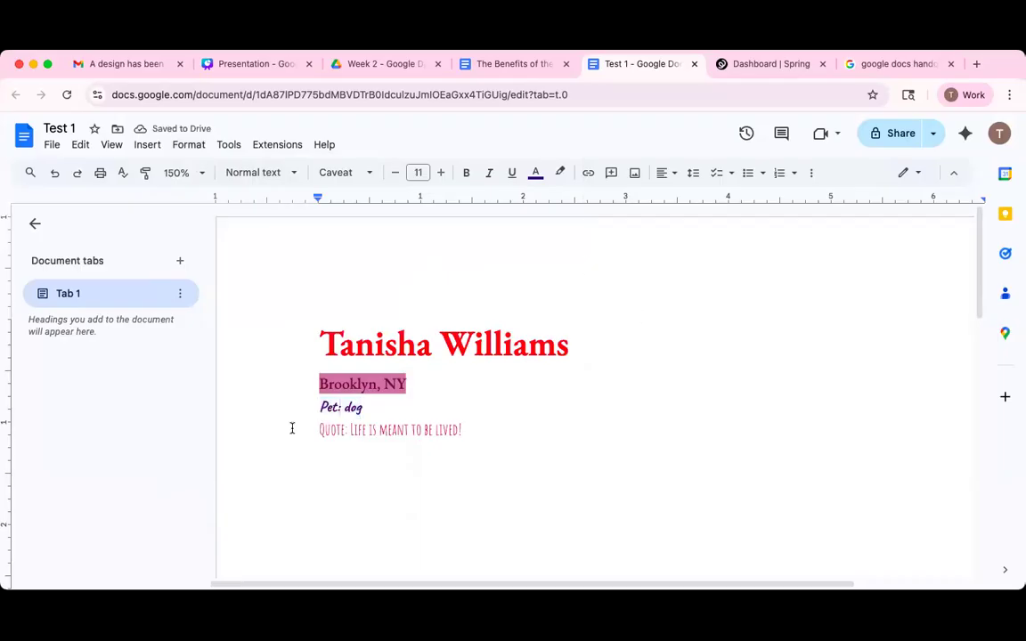
drag(307, 432, 481, 430)
click(189, 145)
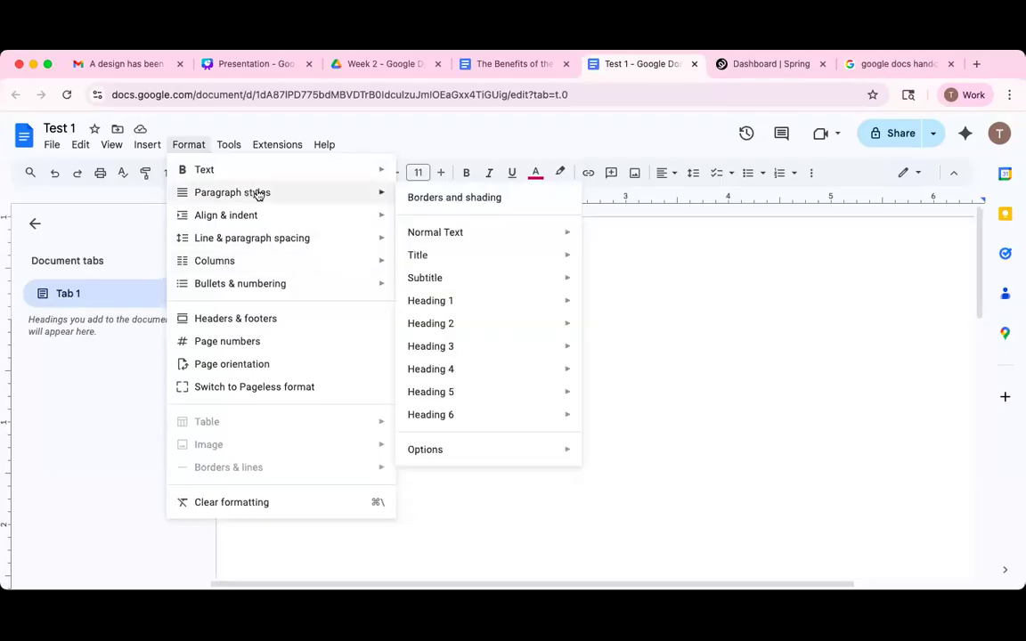
mouse_move(244, 171)
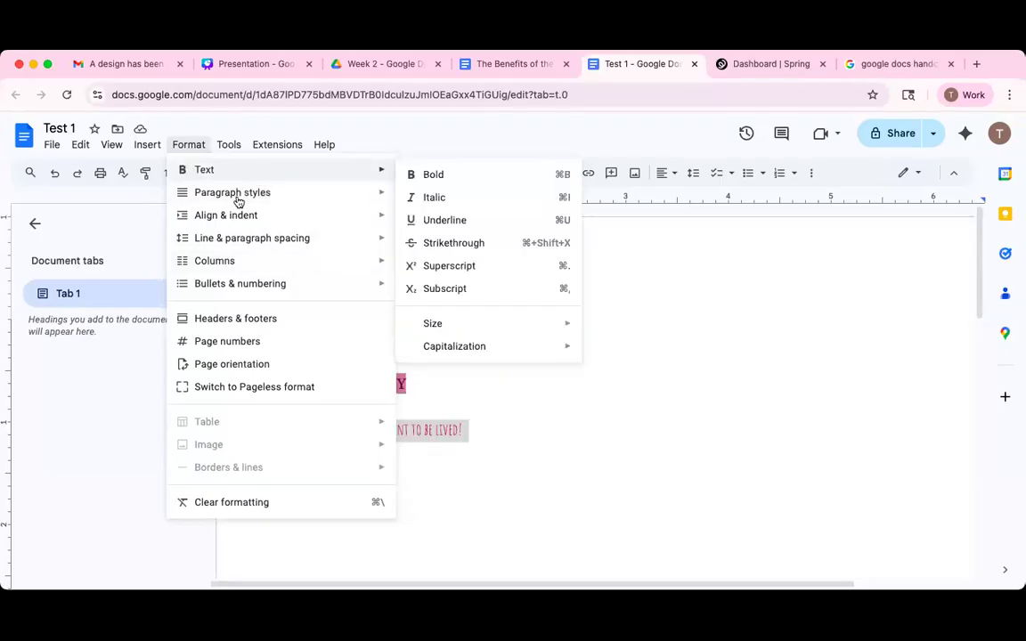
mouse_move(205, 218)
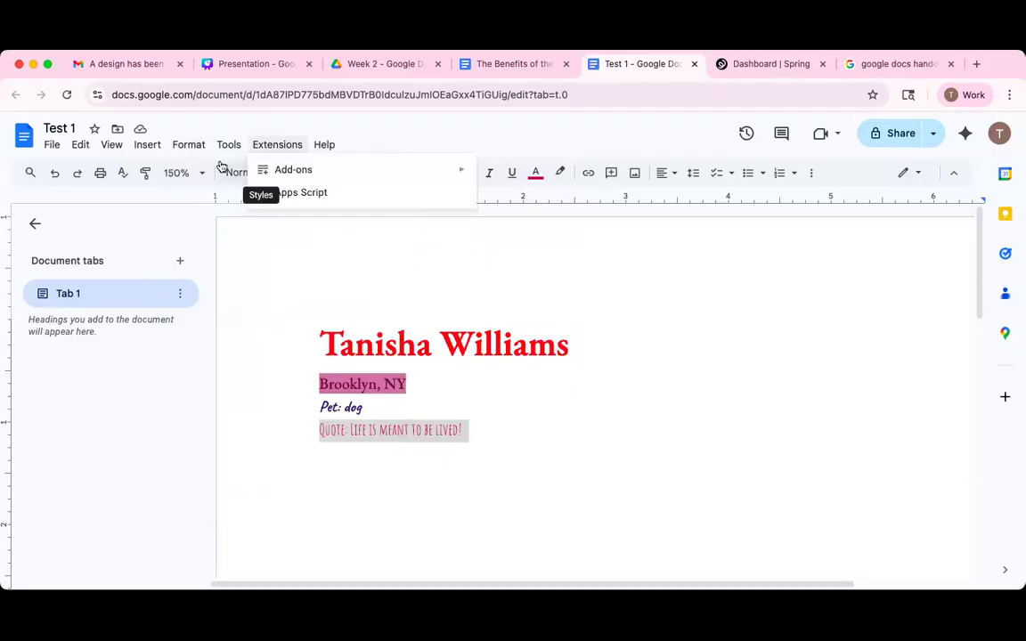
mouse_move(312, 169)
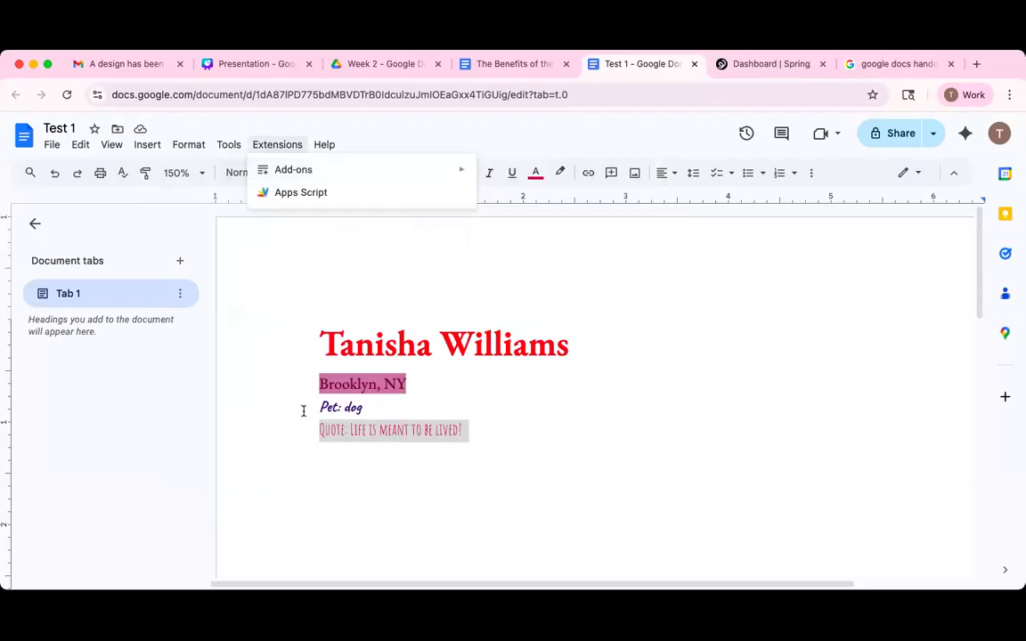
click(522, 408)
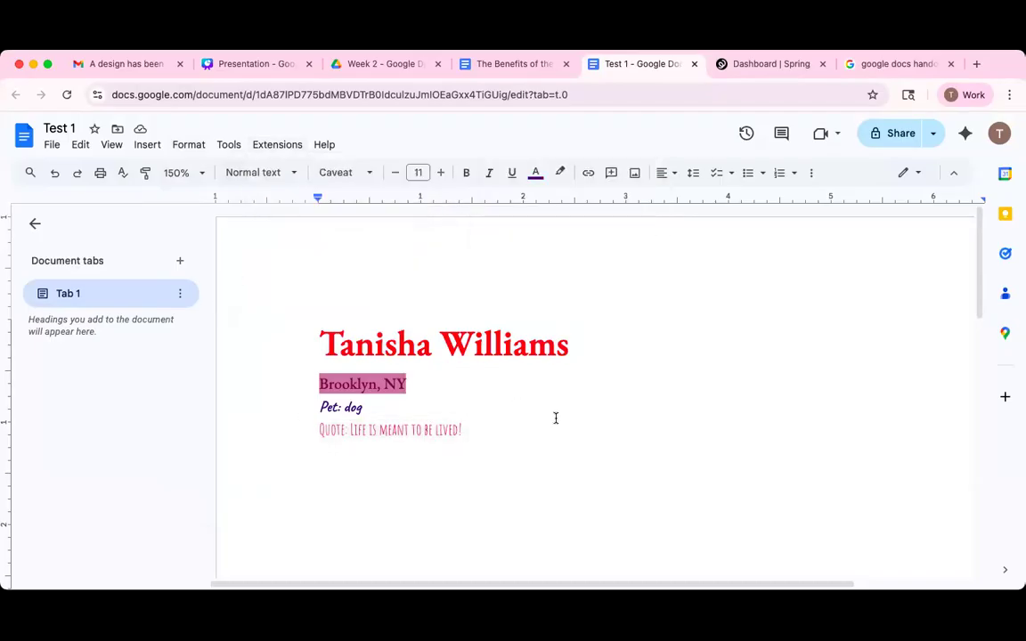
double_click(477, 429)
click(456, 415)
drag(321, 385, 469, 427)
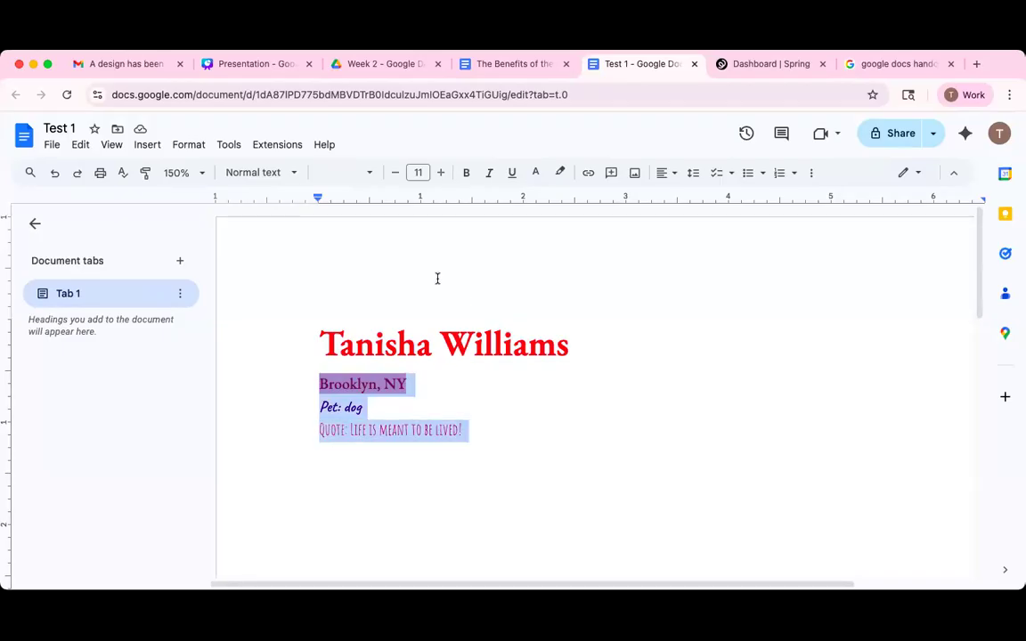
Select the Brooklyn, NY through quote lines and show the Line & paragraph spacing submenu.
click(189, 146)
mouse_move(187, 162)
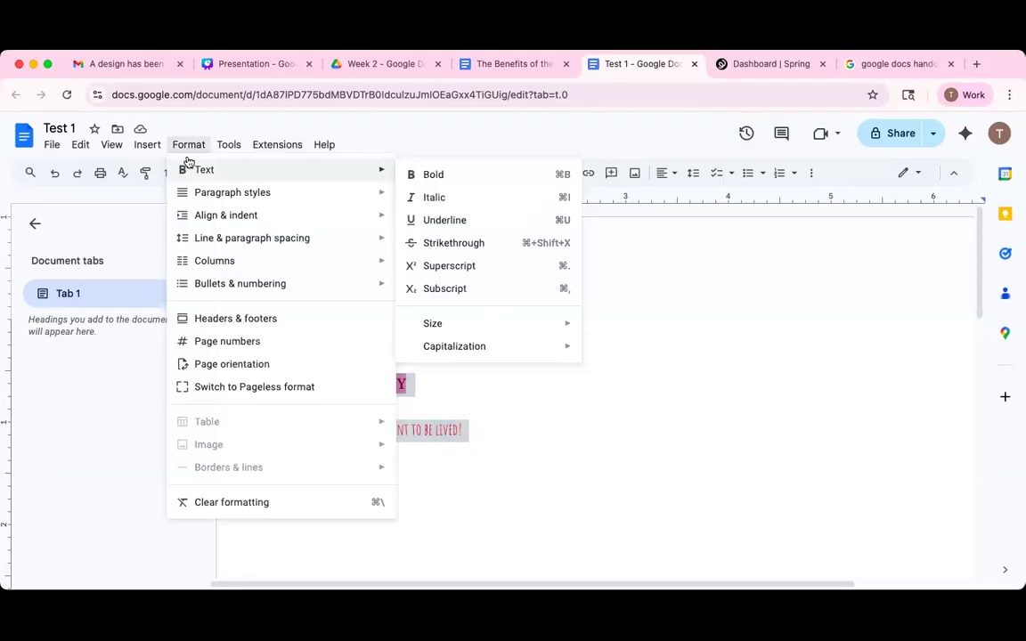
drag(407, 384, 465, 431)
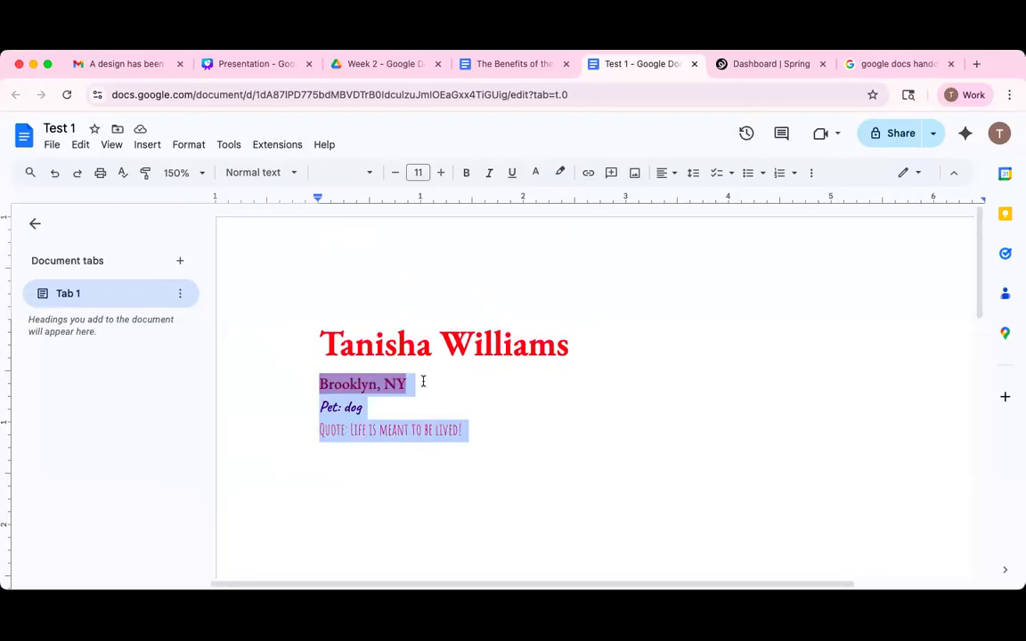
click(188, 145)
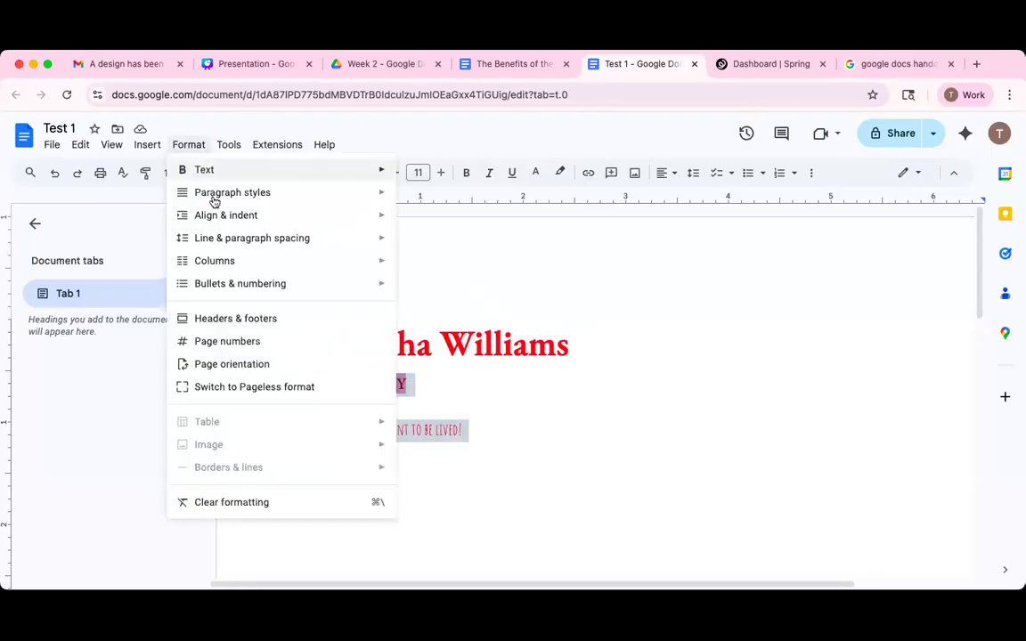
mouse_move(239, 249)
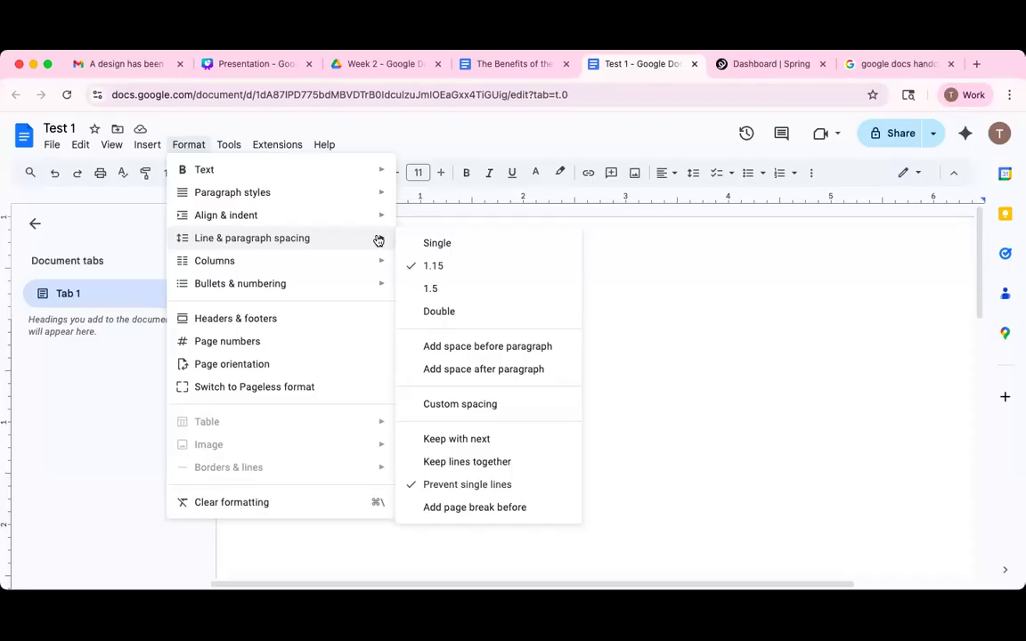
Turn off widow and orphan control for the city, pet and quote lines.
click(661, 332)
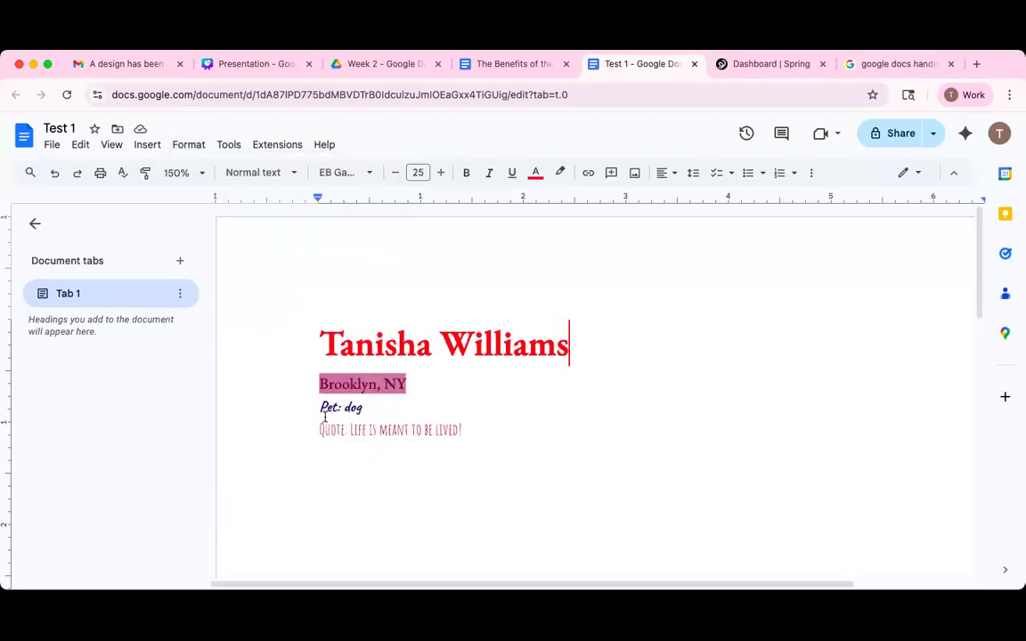
drag(320, 379, 468, 429)
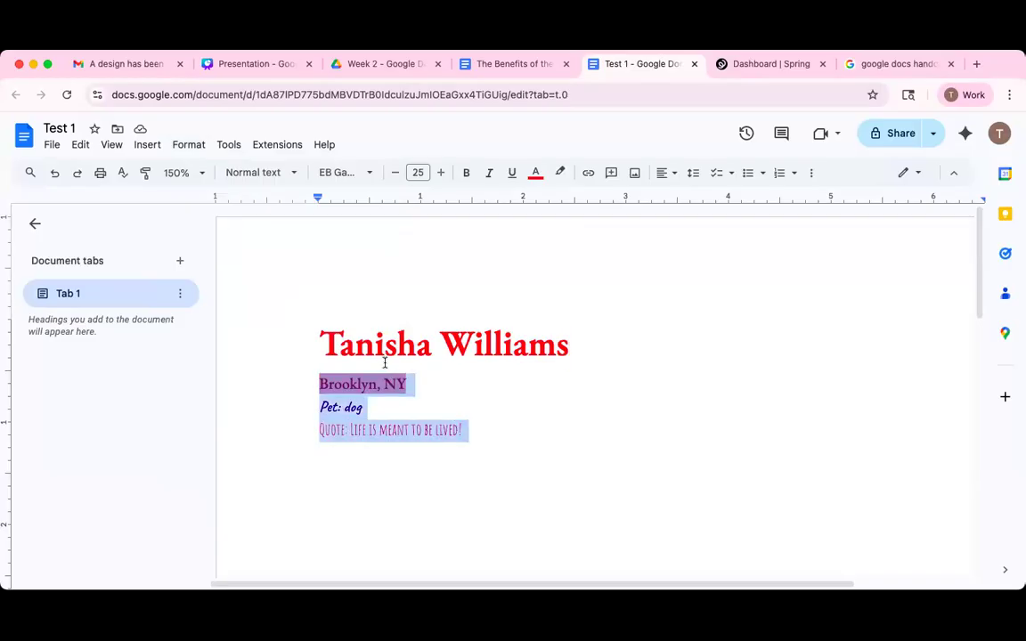
click(182, 146)
mouse_move(279, 239)
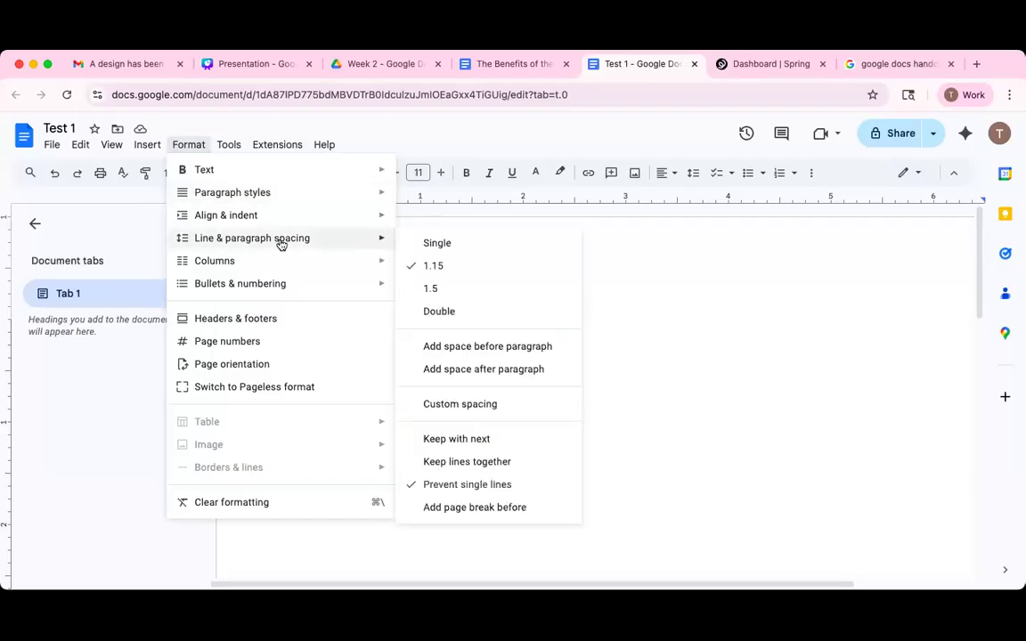
click(454, 484)
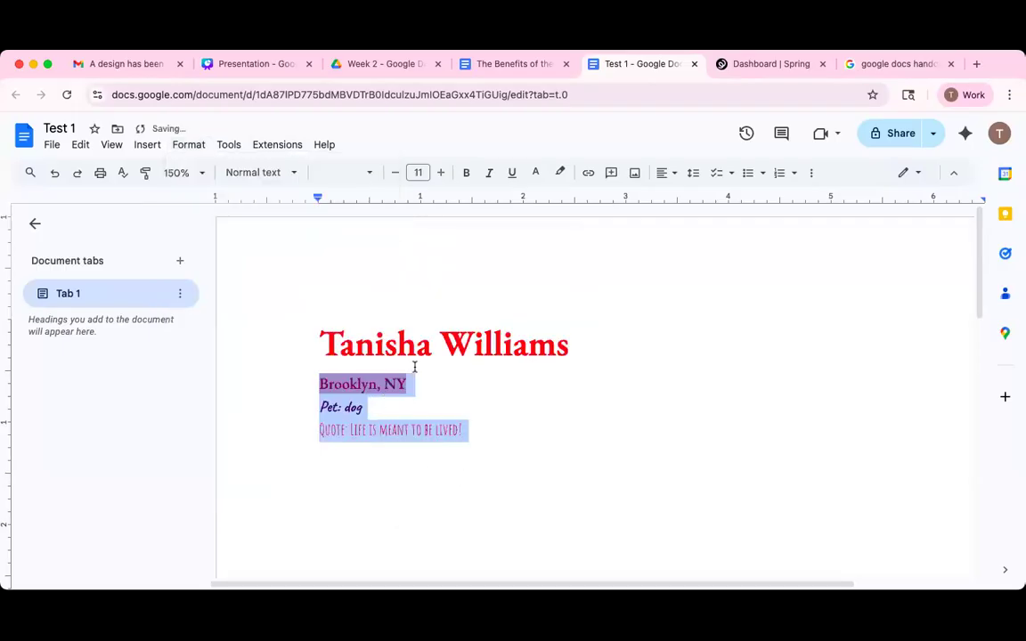
Set those three lines to single spacing, undoing and redoing to compare.
click(189, 145)
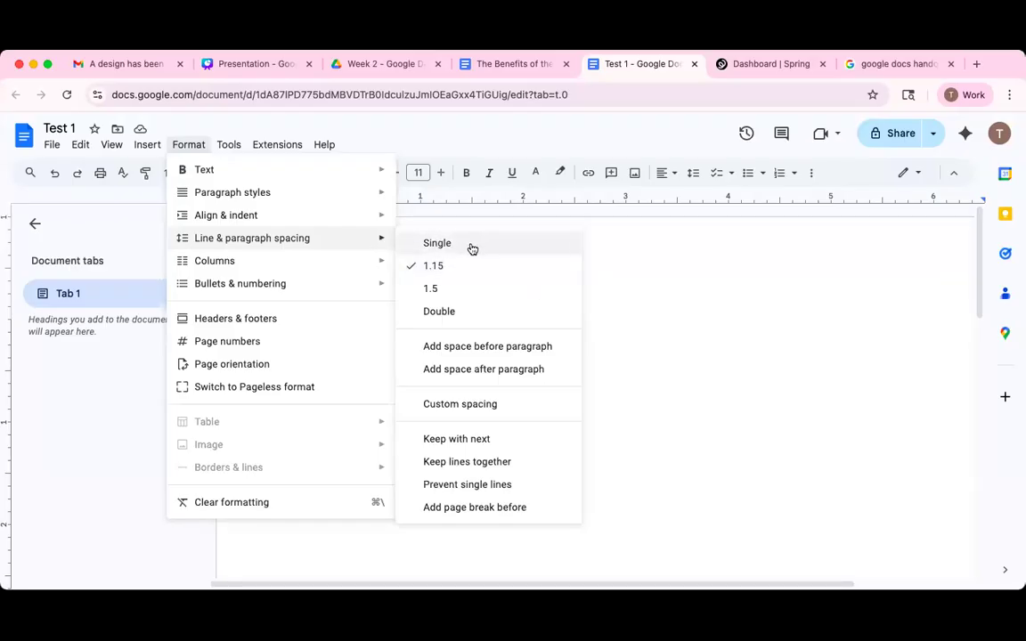
click(417, 443)
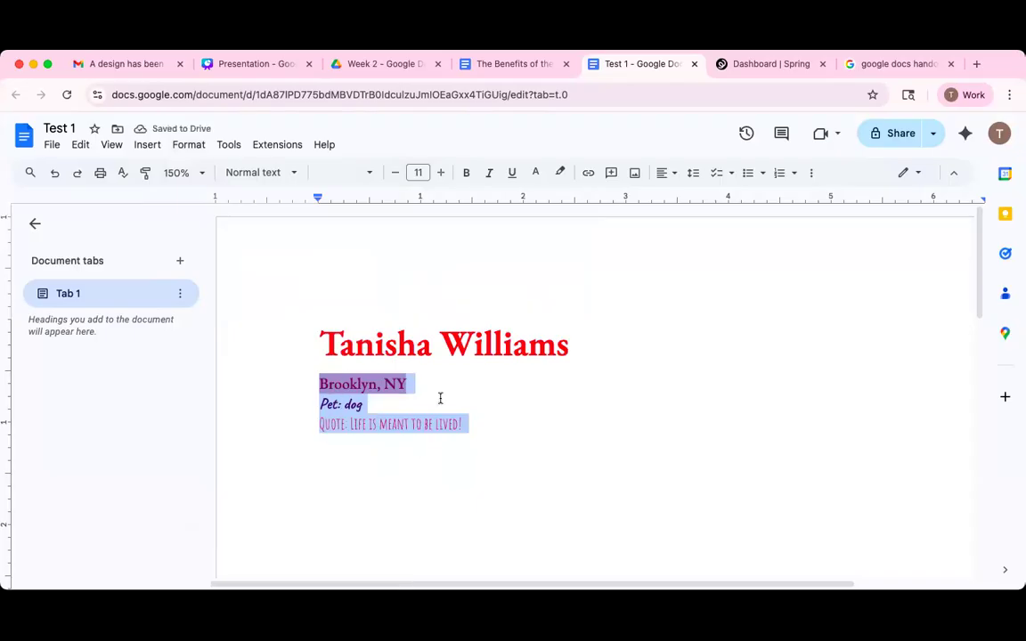
click(55, 174)
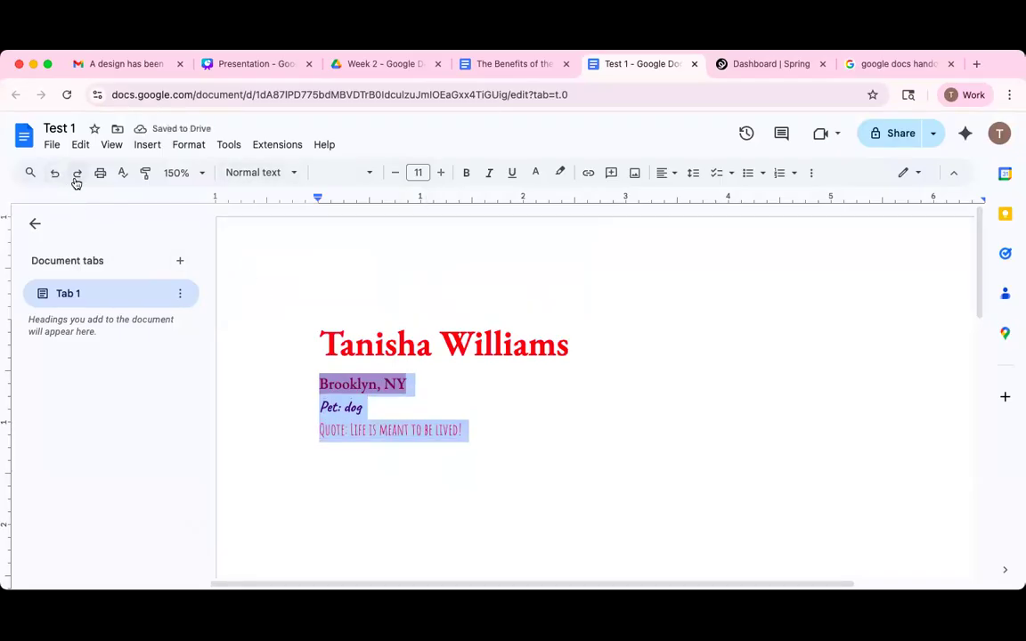
click(77, 174)
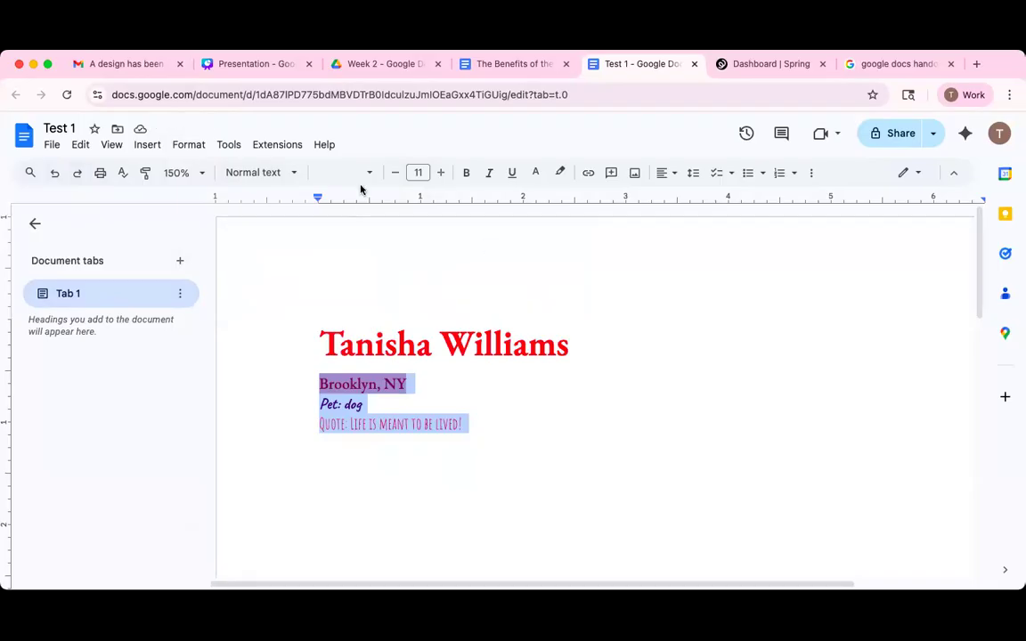
Bring up the Custom spacing dialog from Format > Line & paragraph spacing.
click(182, 144)
click(229, 145)
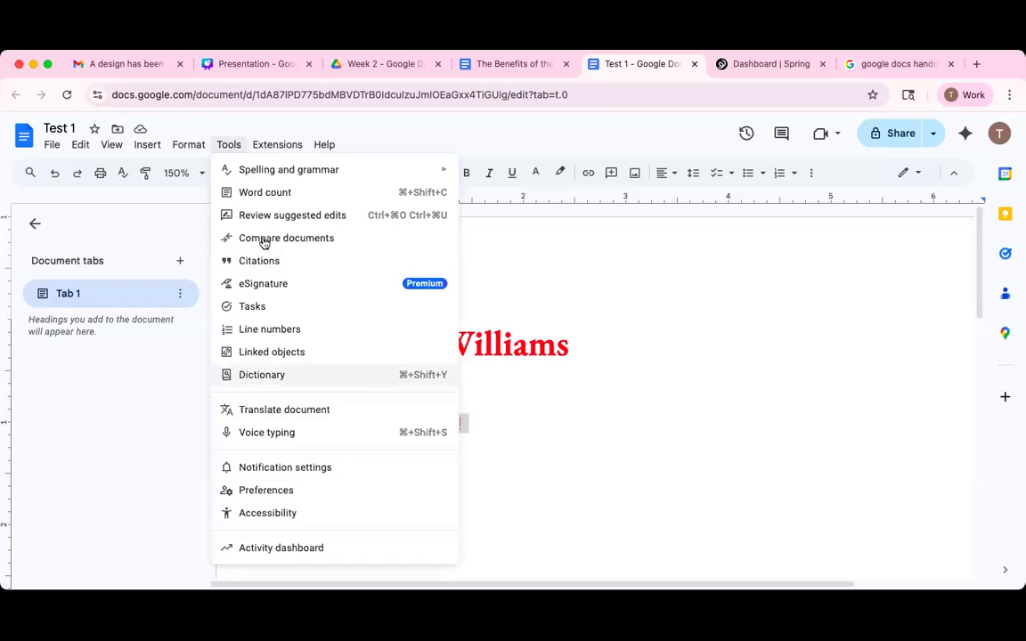
click(189, 144)
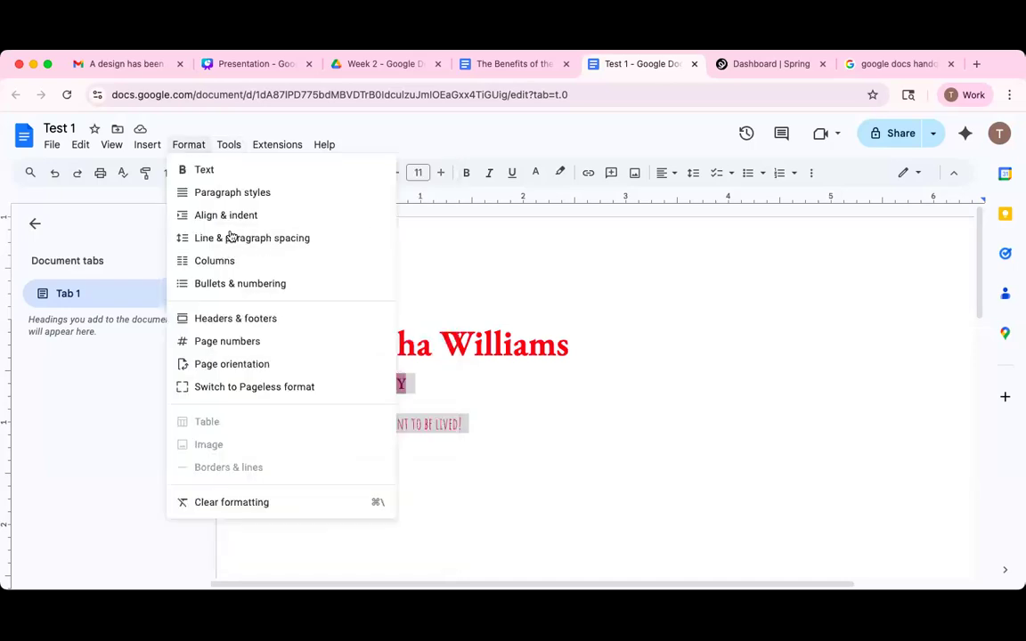
mouse_move(375, 246)
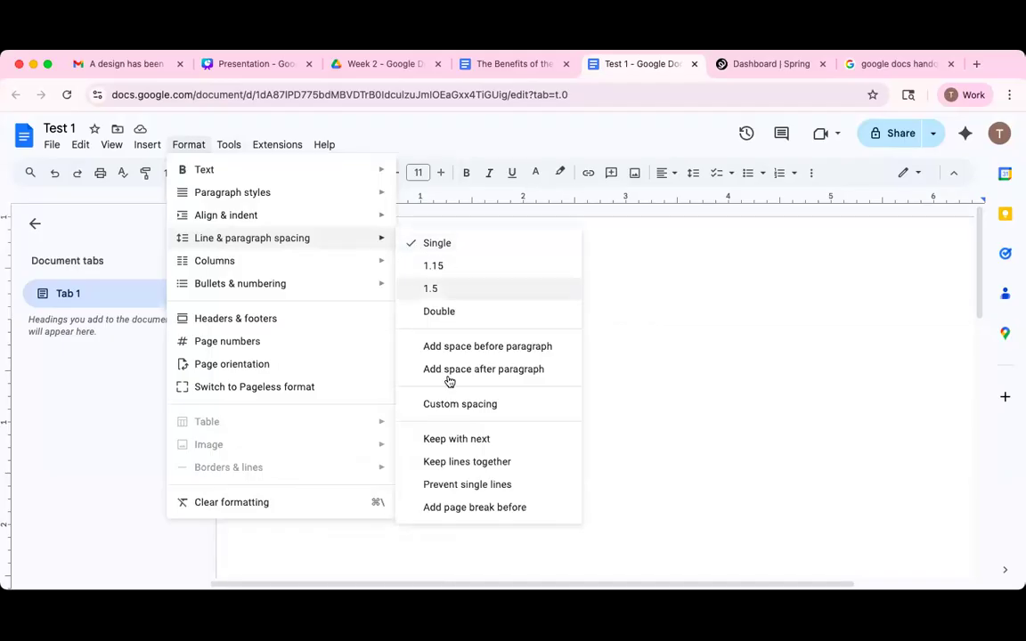
click(538, 413)
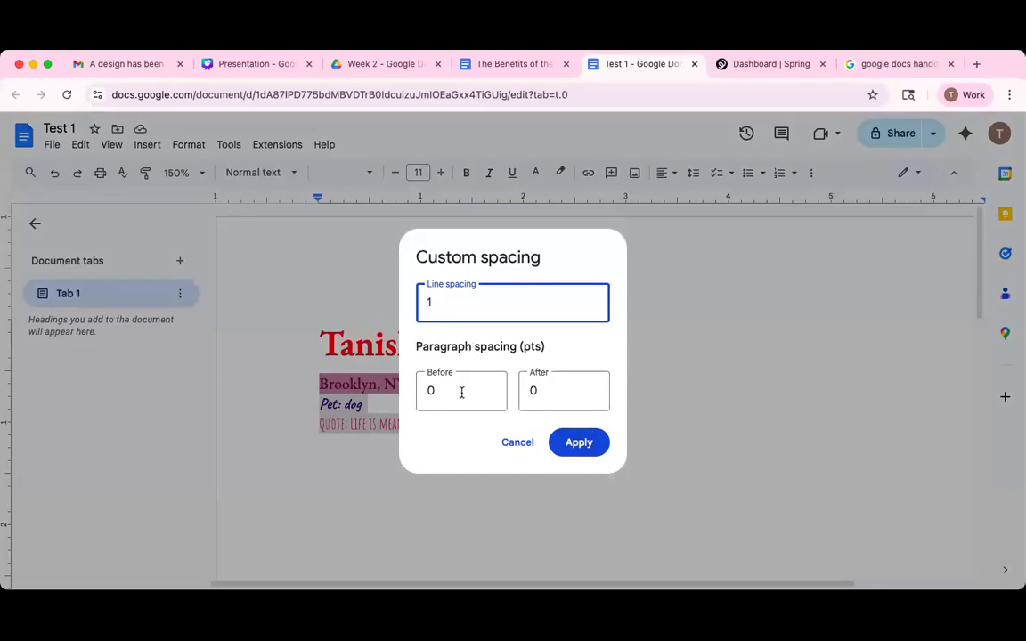
Set Before to 5 pt and After to 5 pt in Custom spacing and apply.
click(424, 390)
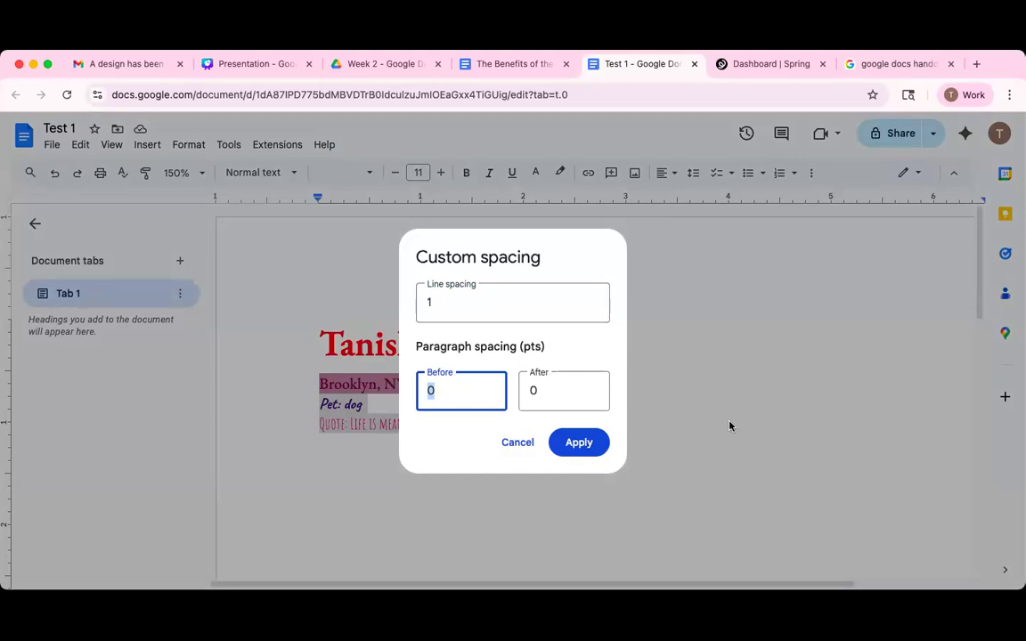
text(5)
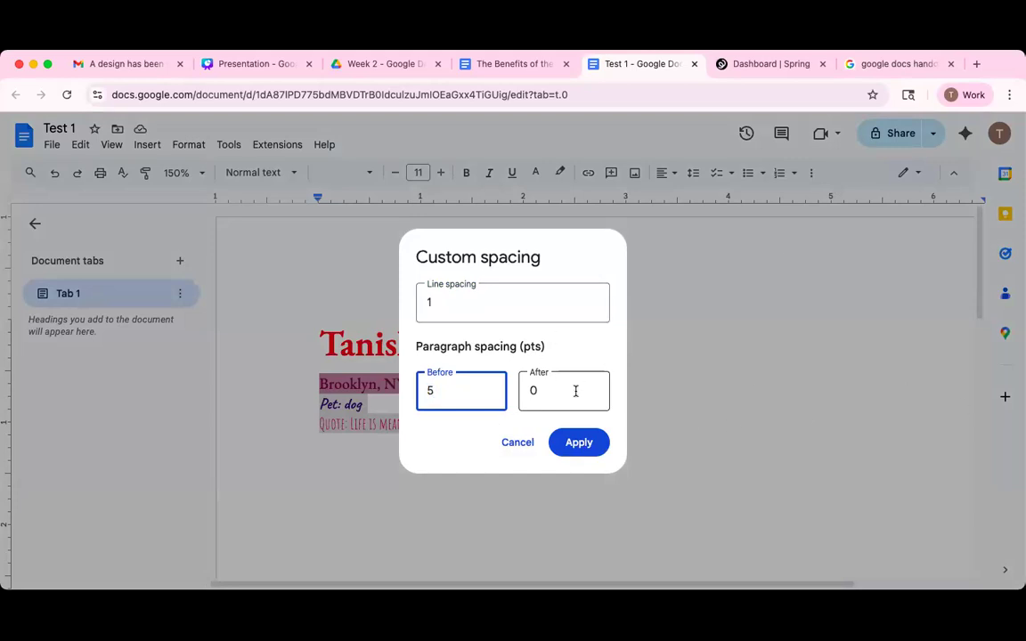
key(Tab)
text(5)
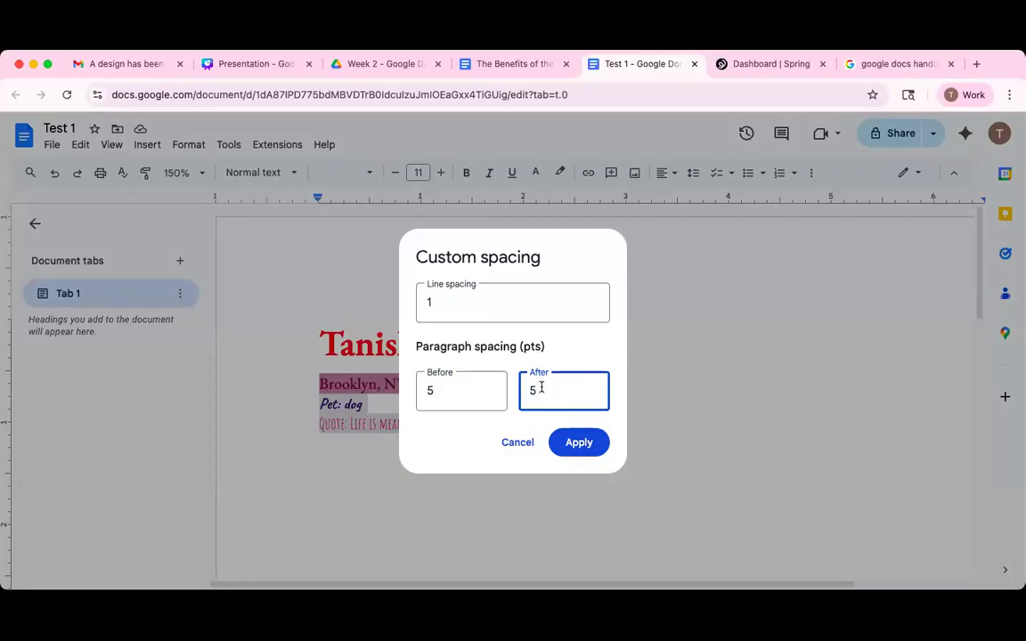
click(580, 443)
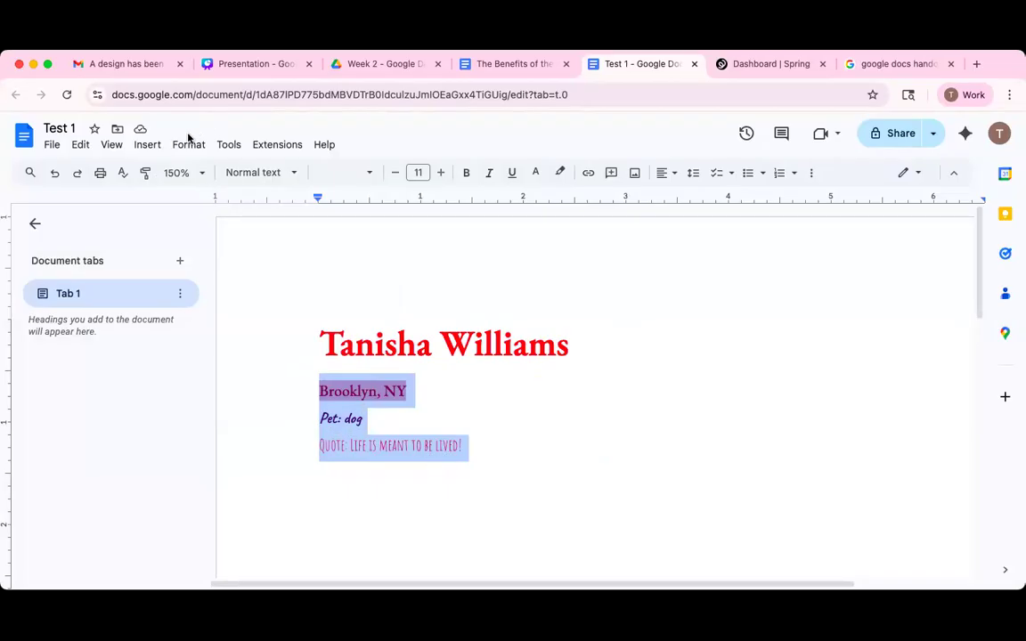
Copy the quote line, test-paste it on a new line, then delete that duplicate.
click(476, 448)
drag(476, 449, 317, 446)
right_click(404, 308)
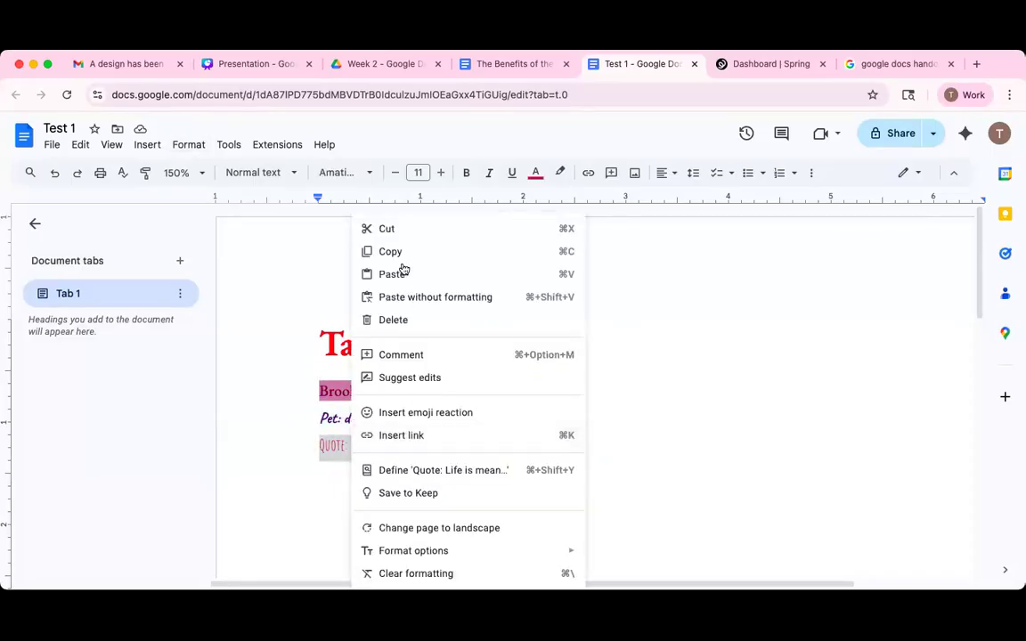
click(390, 252)
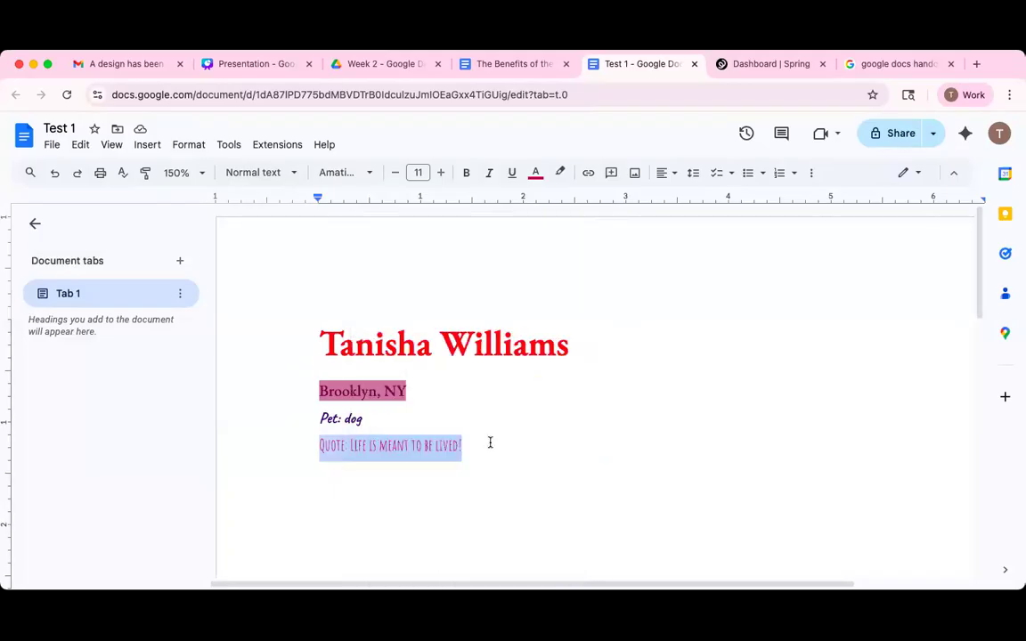
click(490, 442)
key(Return)
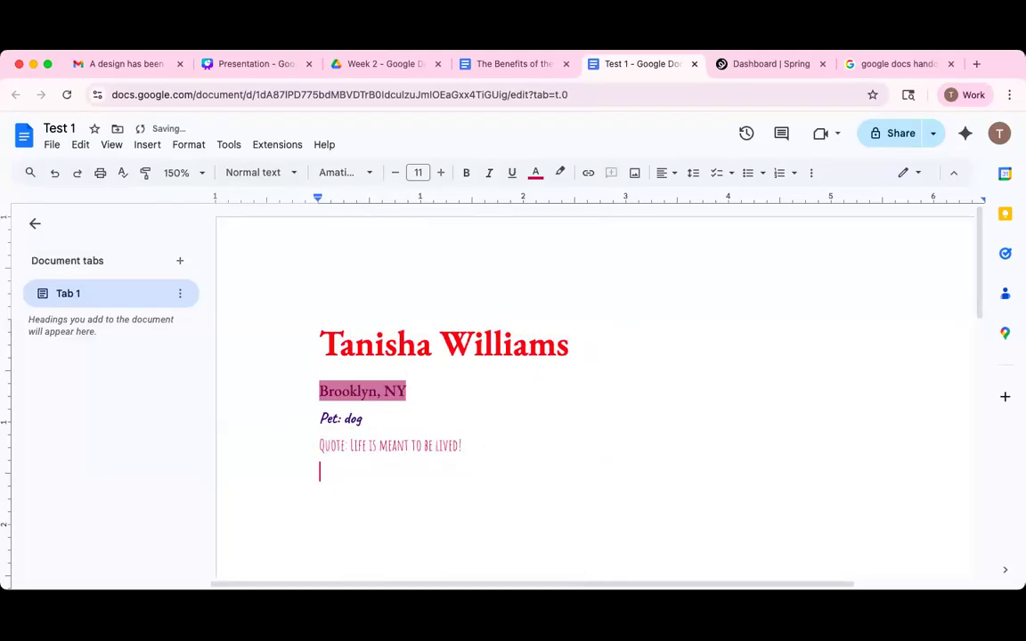
right_click(337, 472)
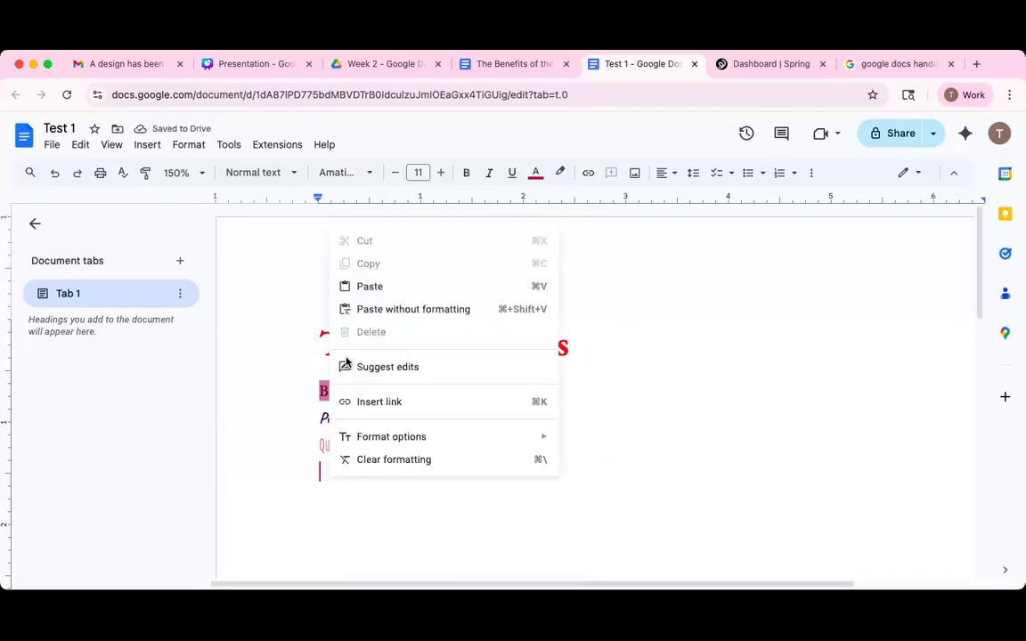
click(366, 286)
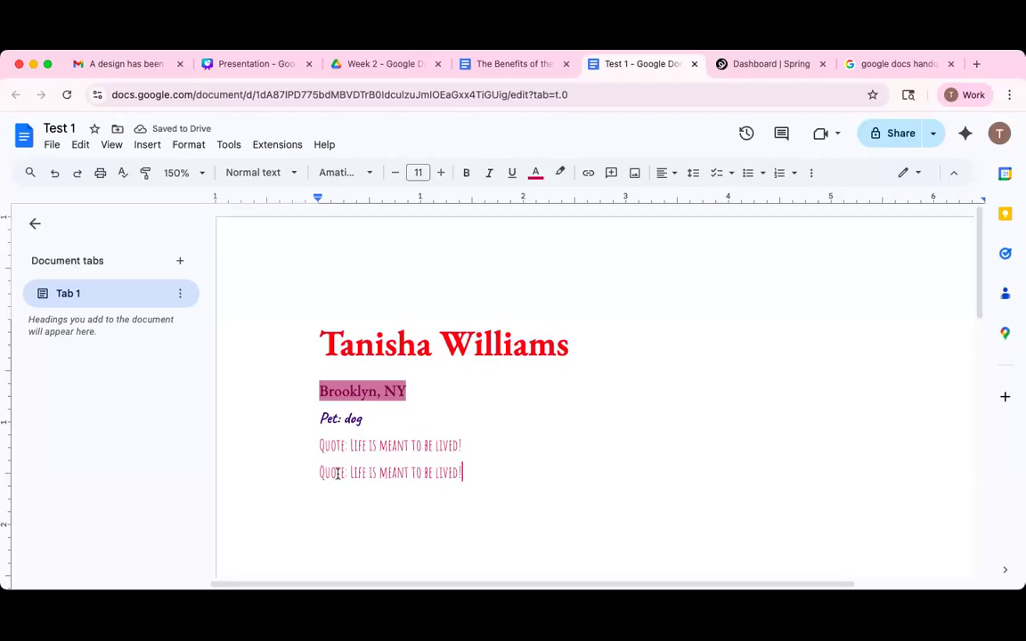
shift+click(304, 473)
key(super+c)
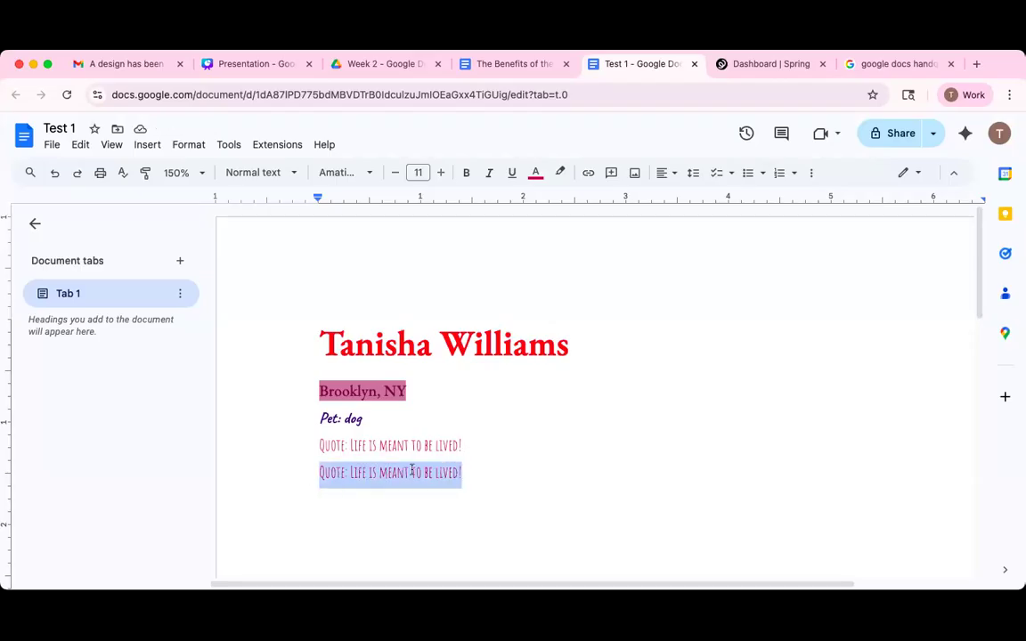
key(BackSpace)
key(BackSpace)
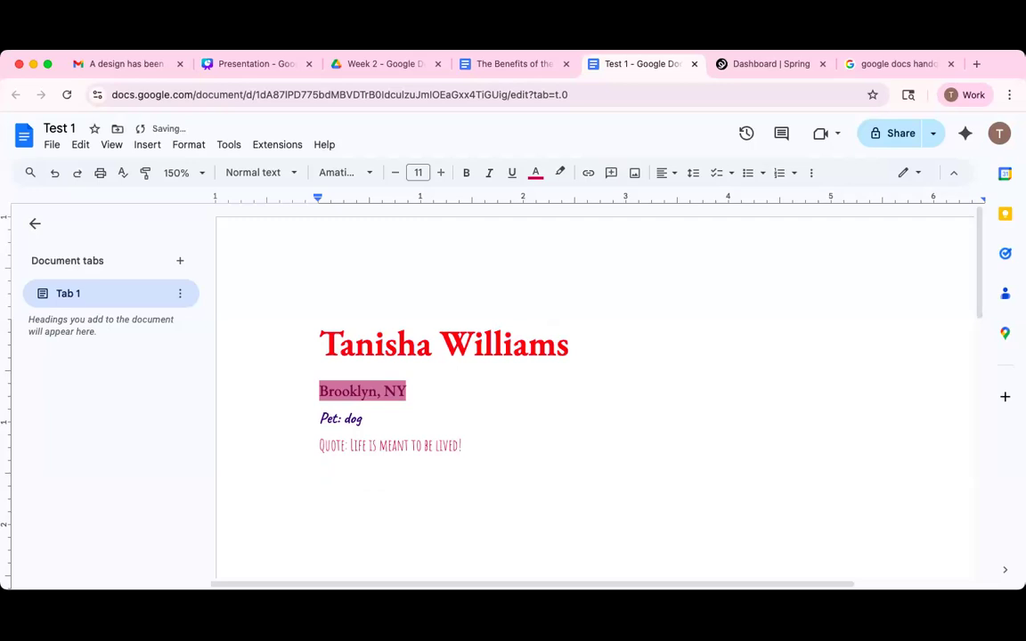
Paste copies onto the quote's end until it repeats ten times across three lines.
right_click(473, 447)
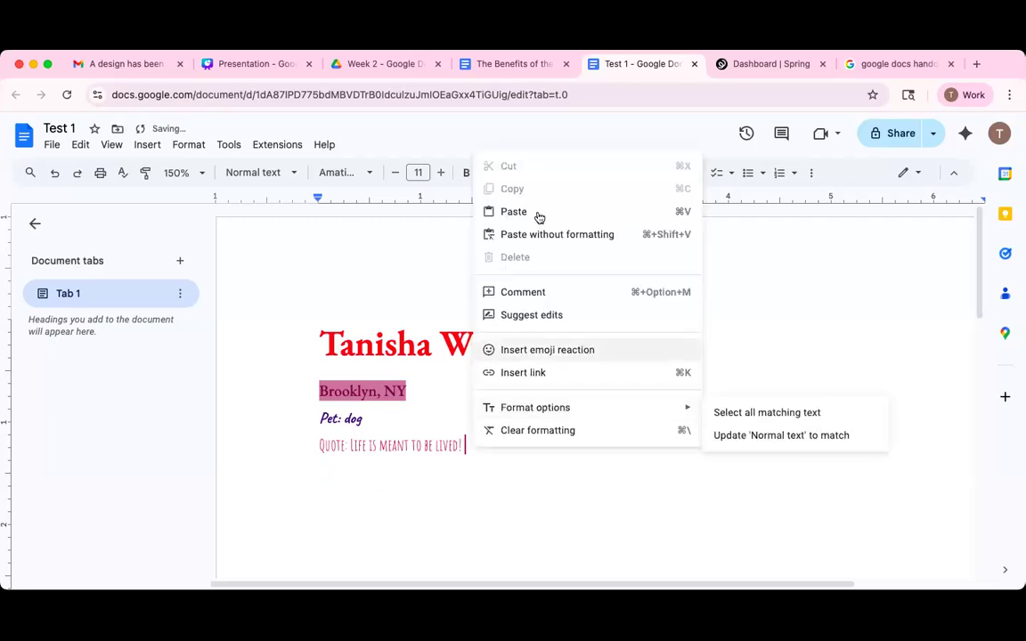
click(555, 235)
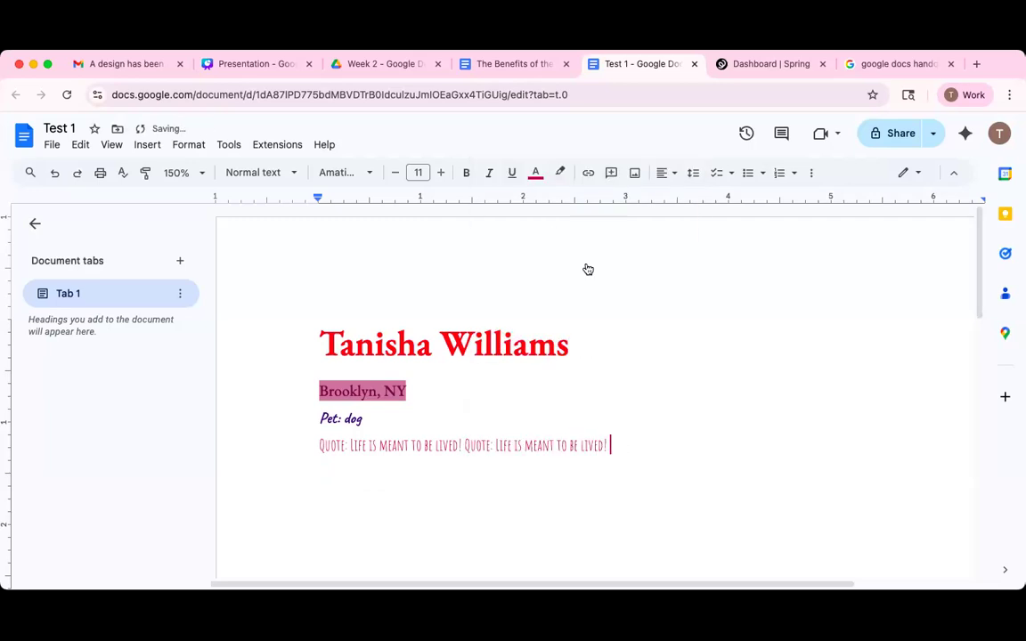
right_click(628, 443)
click(664, 212)
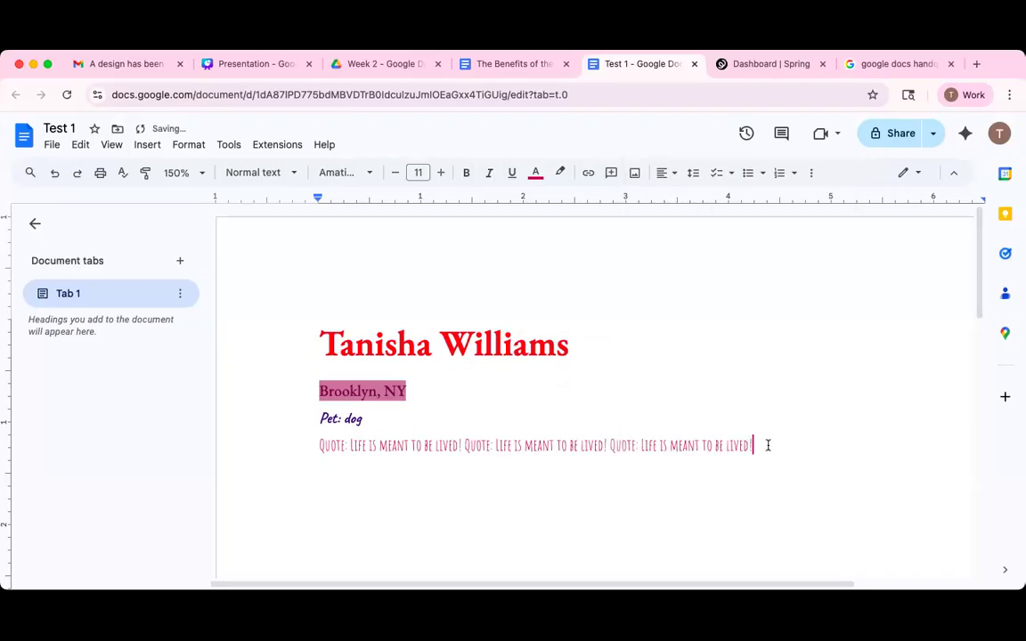
right_click(768, 445)
click(811, 211)
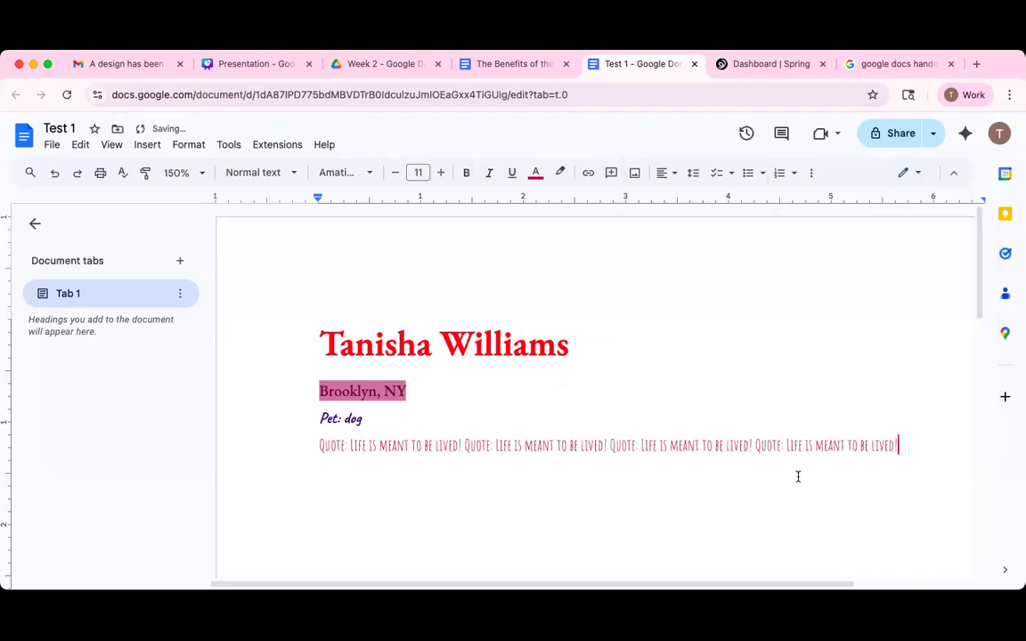
right_click(905, 442)
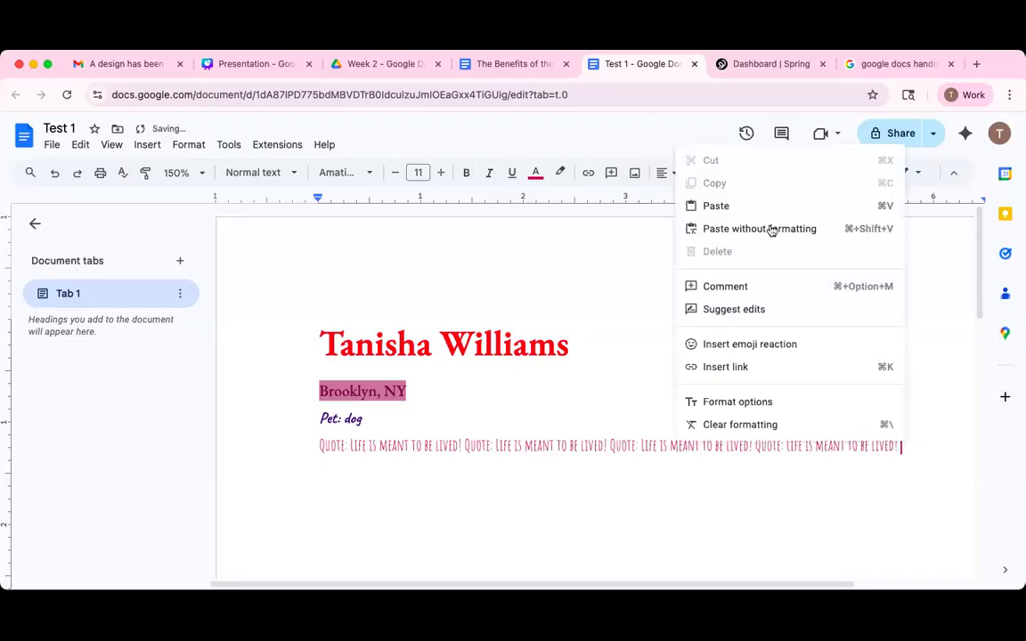
click(726, 207)
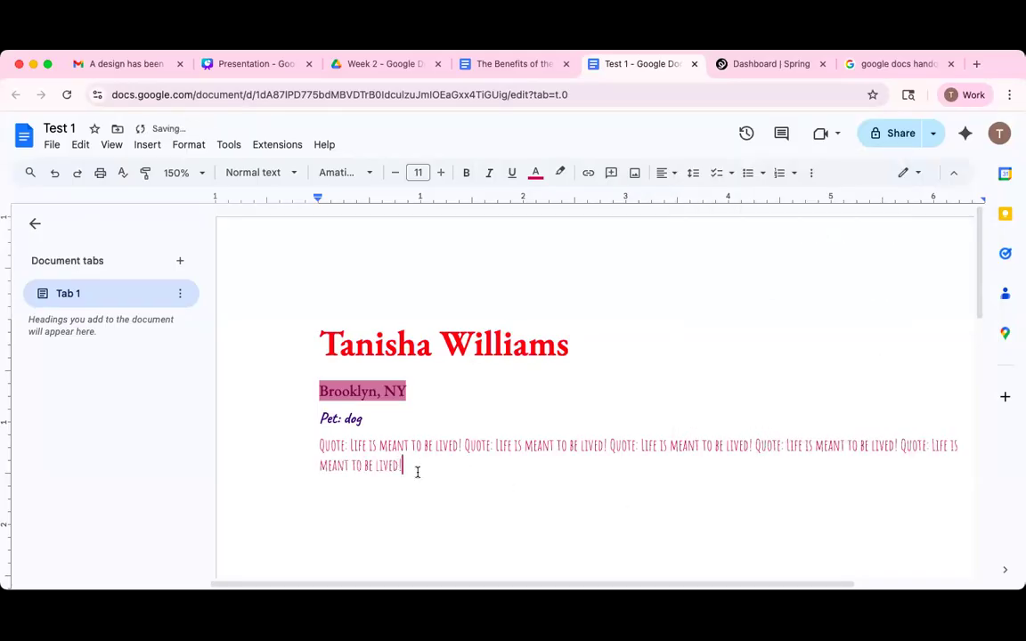
right_click(415, 469)
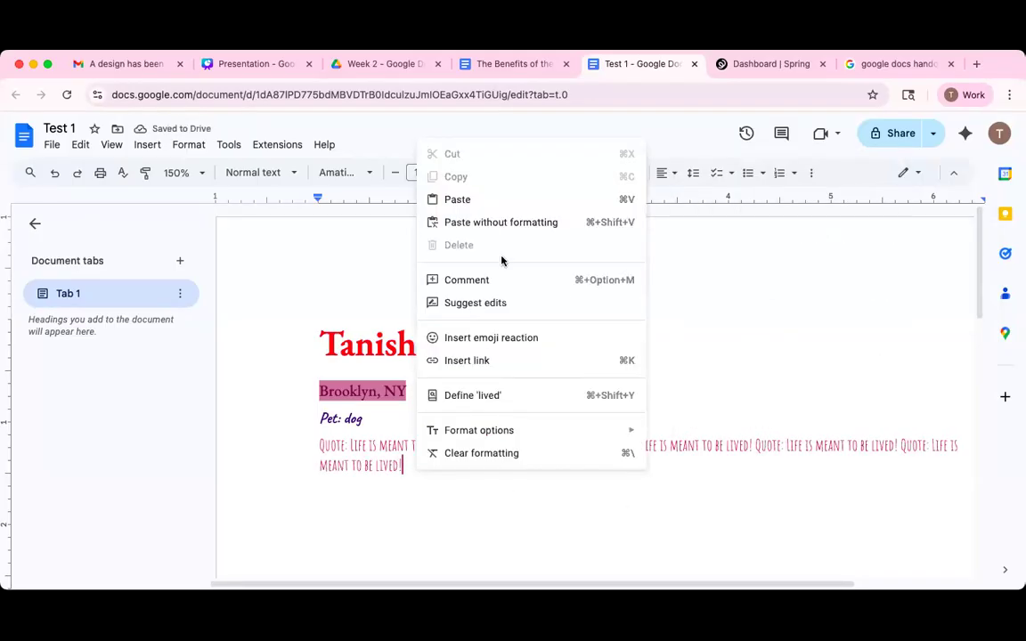
click(469, 201)
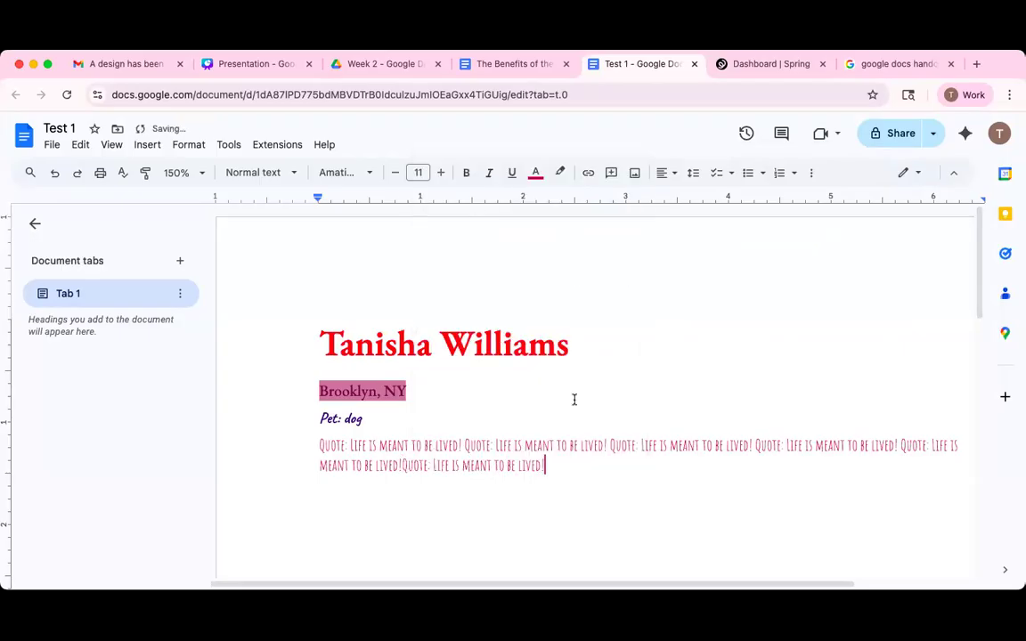
right_click(556, 465)
click(595, 229)
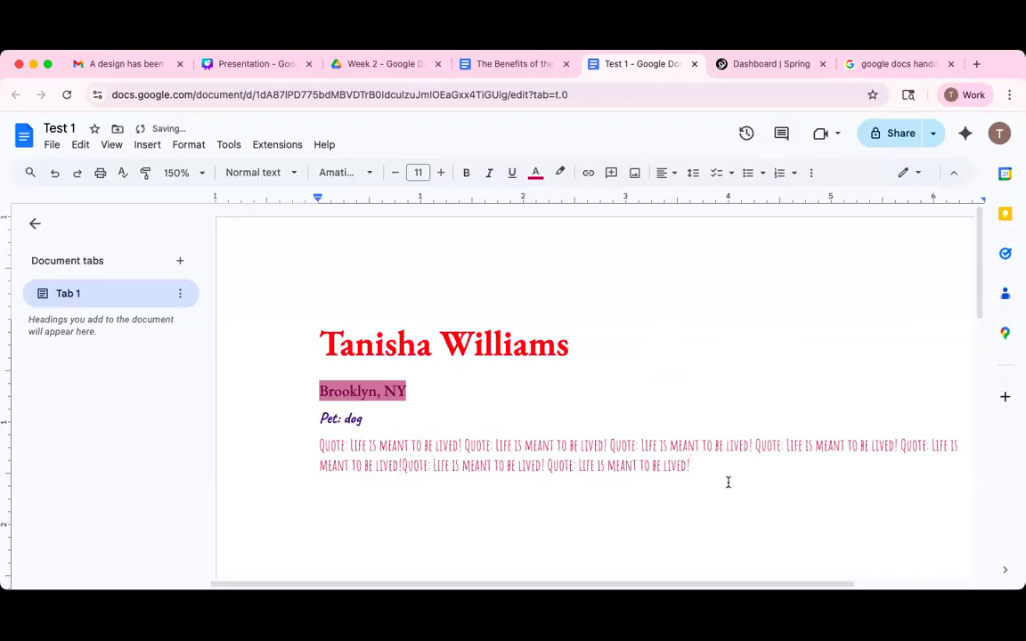
right_click(706, 465)
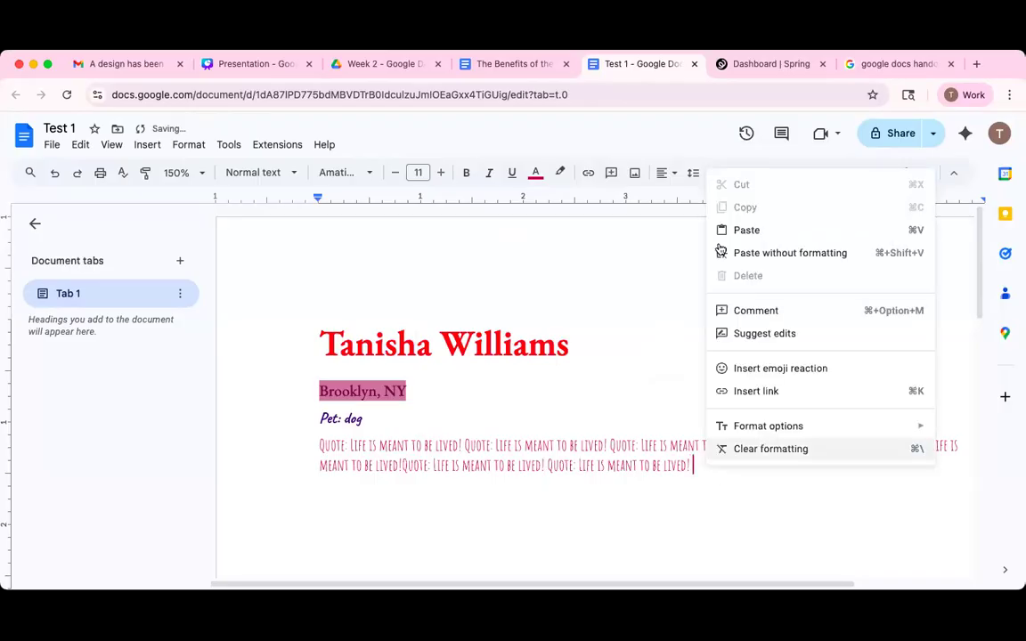
click(747, 231)
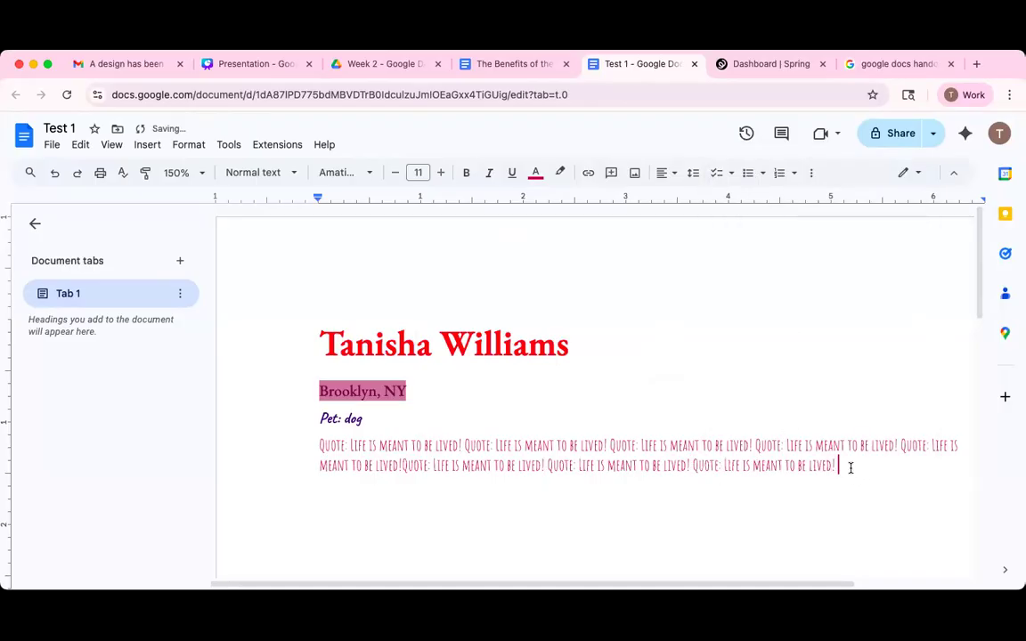
right_click(861, 445)
click(687, 229)
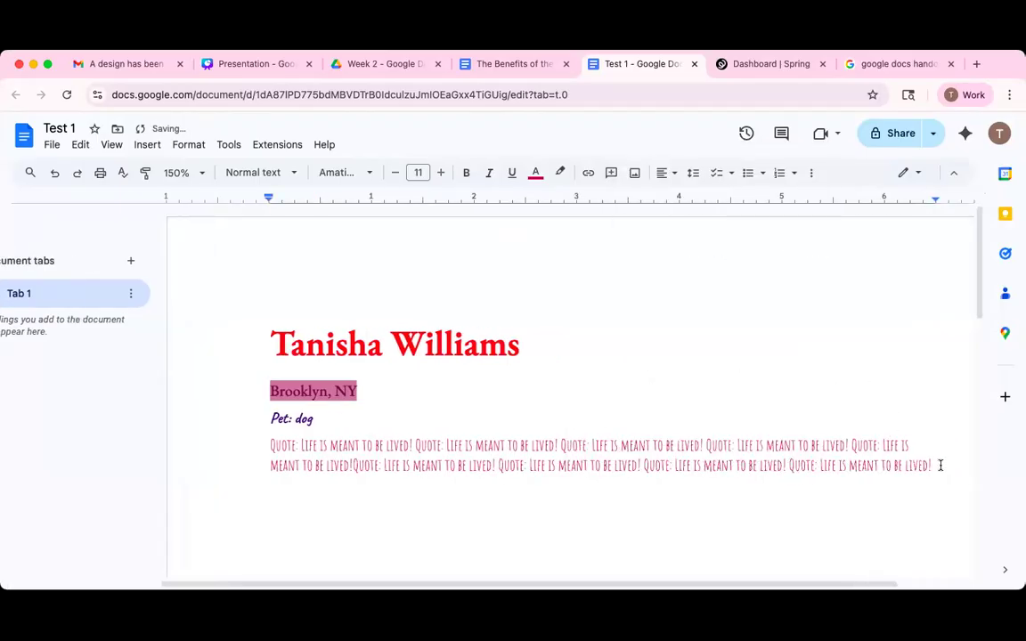
right_click(706, 254)
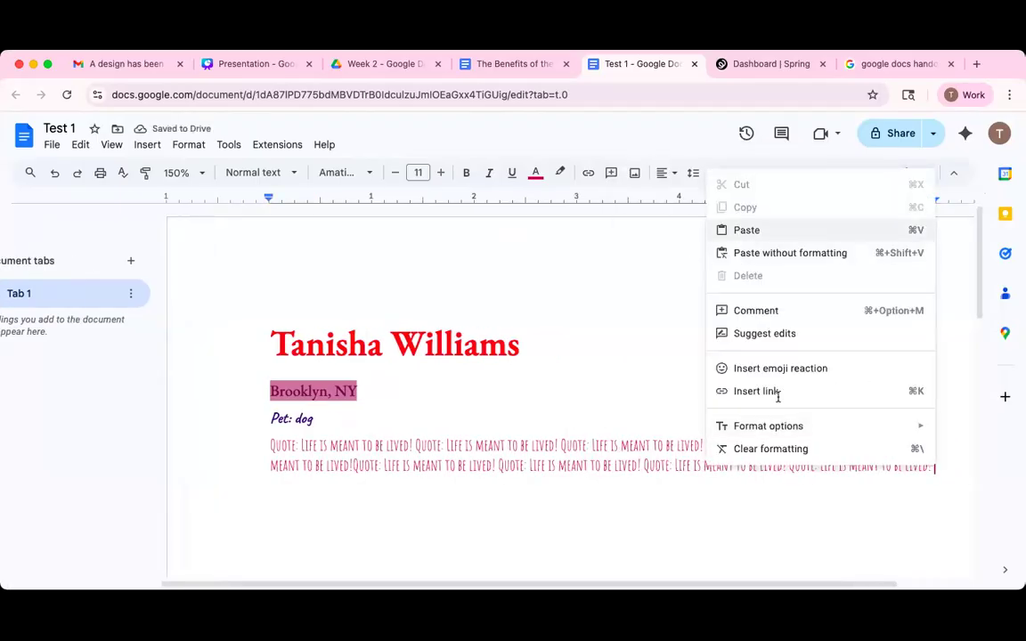
text(Quote: Life is meant to be lived!)
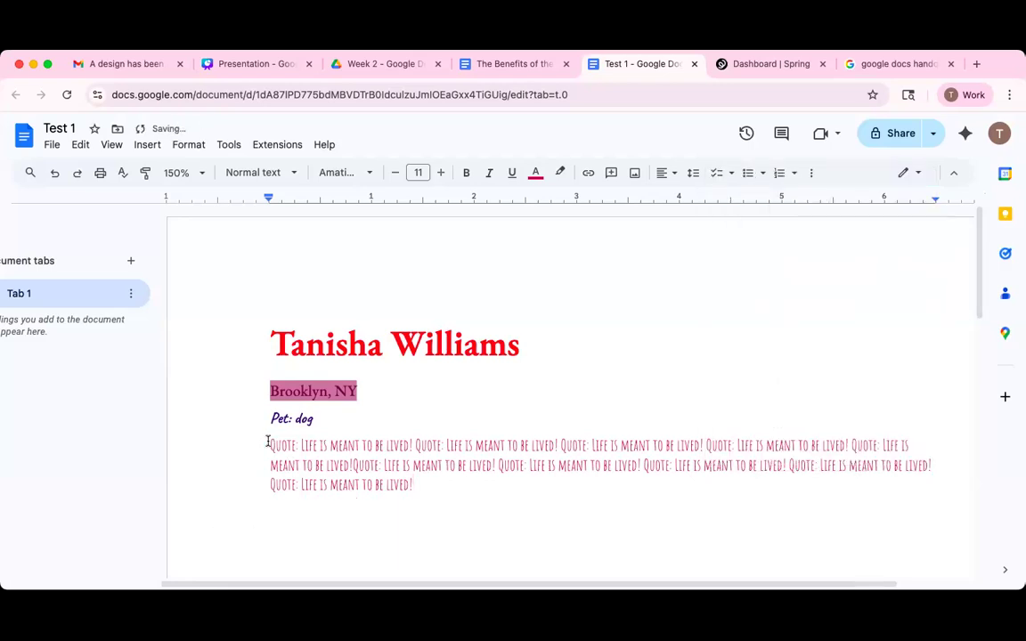
triple_click(430, 504)
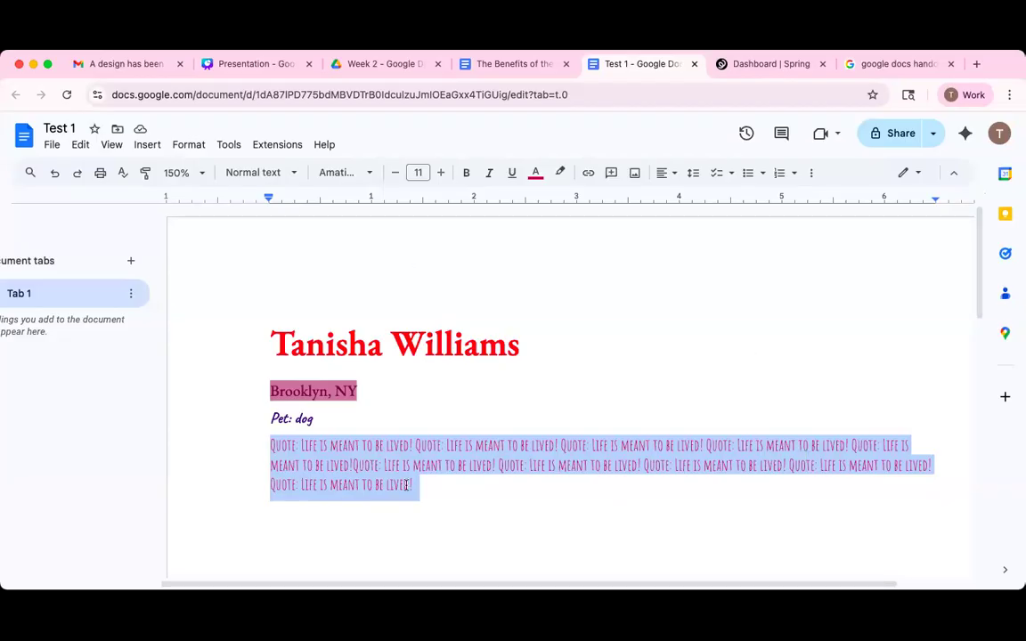
Set the repeated quote paragraph's line spacing to 1.15.
click(426, 465)
drag(420, 489, 295, 434)
click(188, 144)
mouse_move(256, 237)
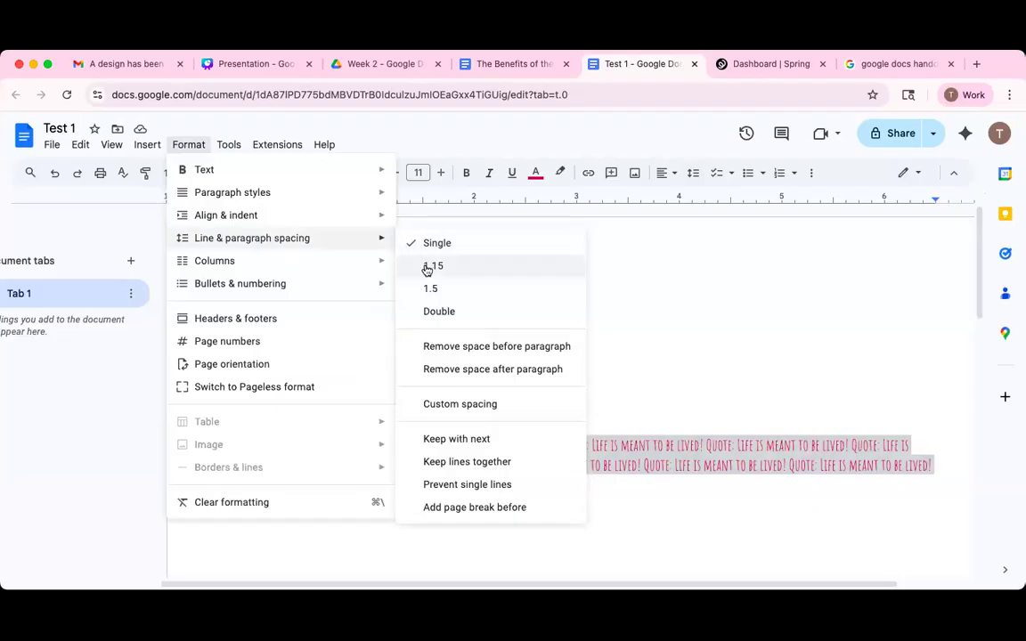
click(432, 266)
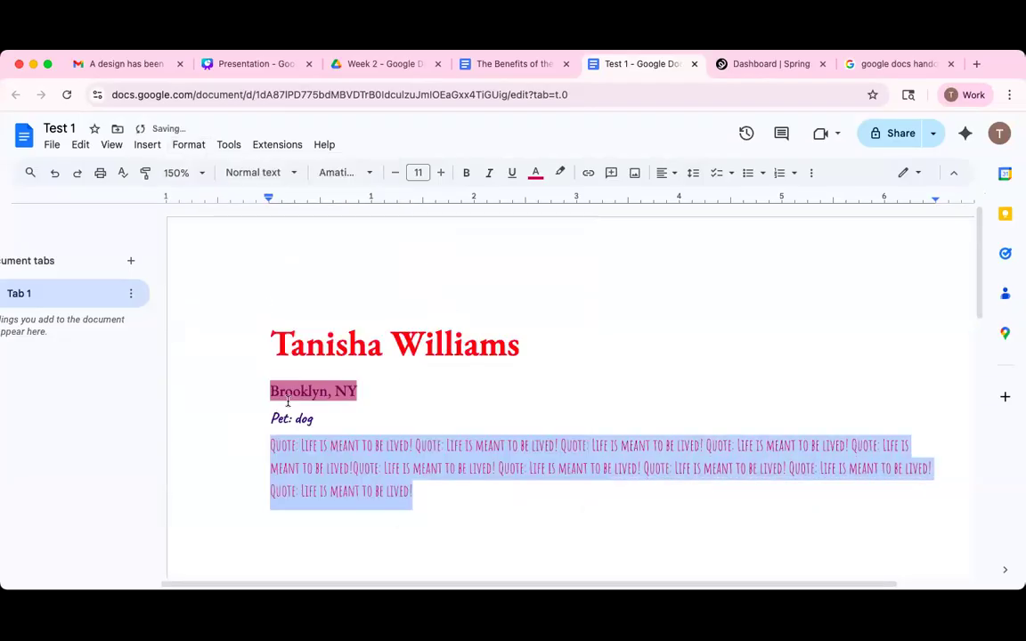
Set Custom spacing Before and After to 0 pt for the quote and apply.
click(189, 146)
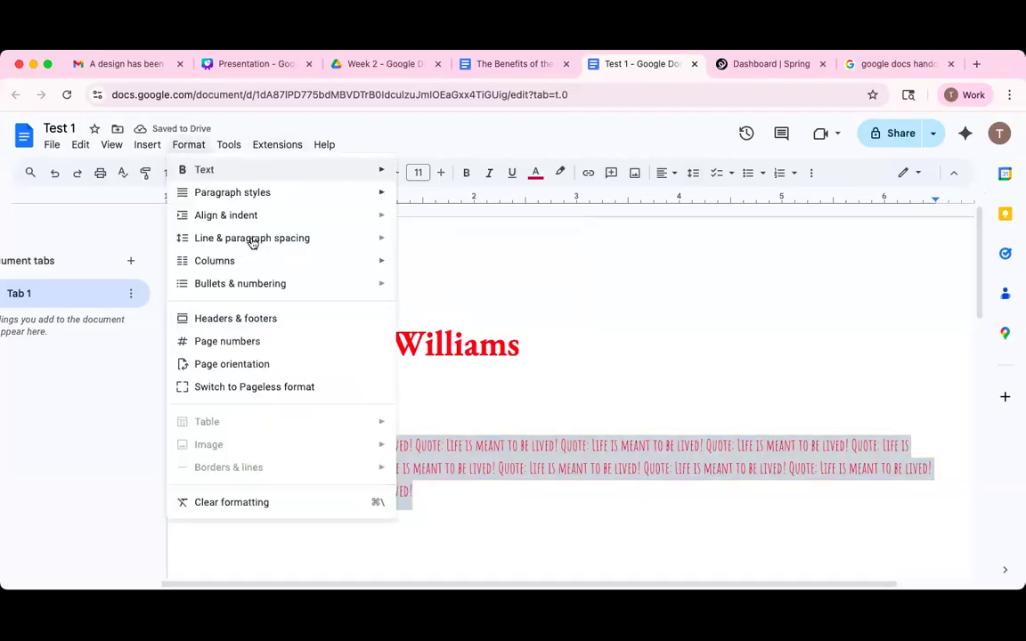
mouse_move(392, 239)
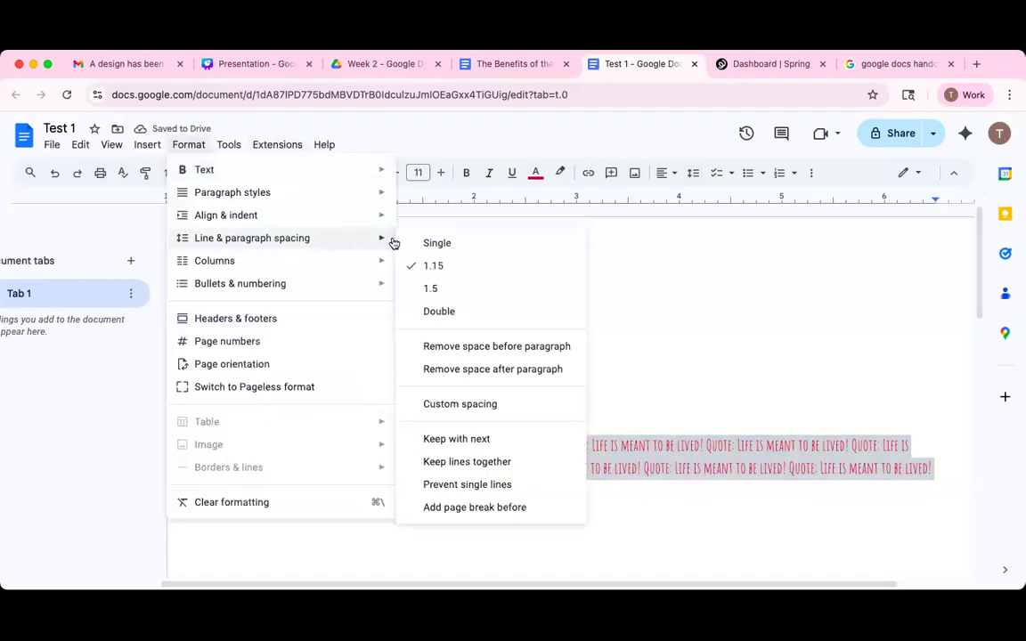
click(468, 403)
click(466, 393)
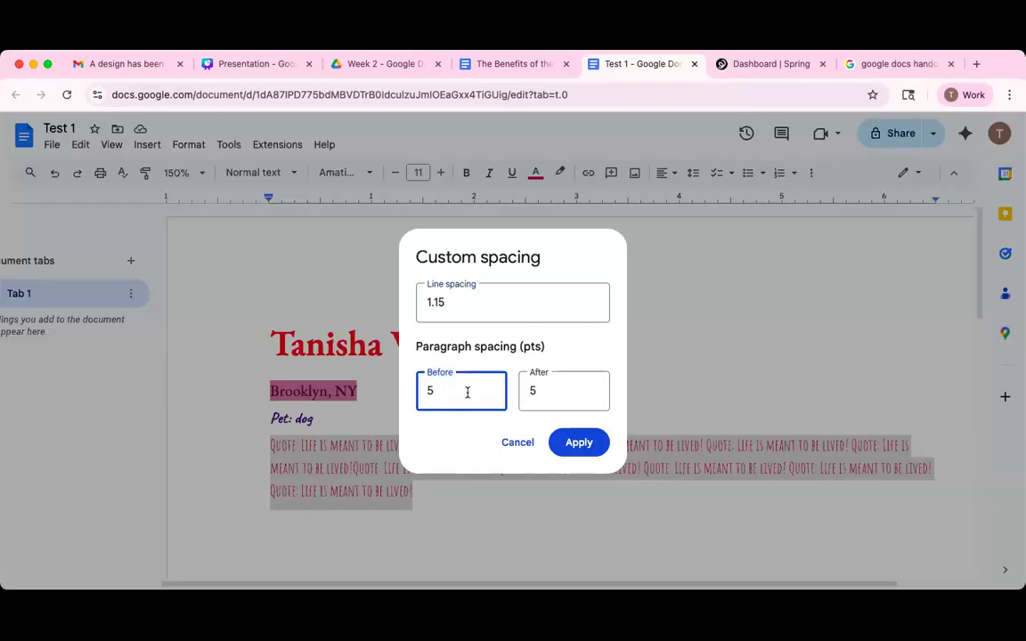
key(BackSpace)
click(561, 389)
key(BackSpace)
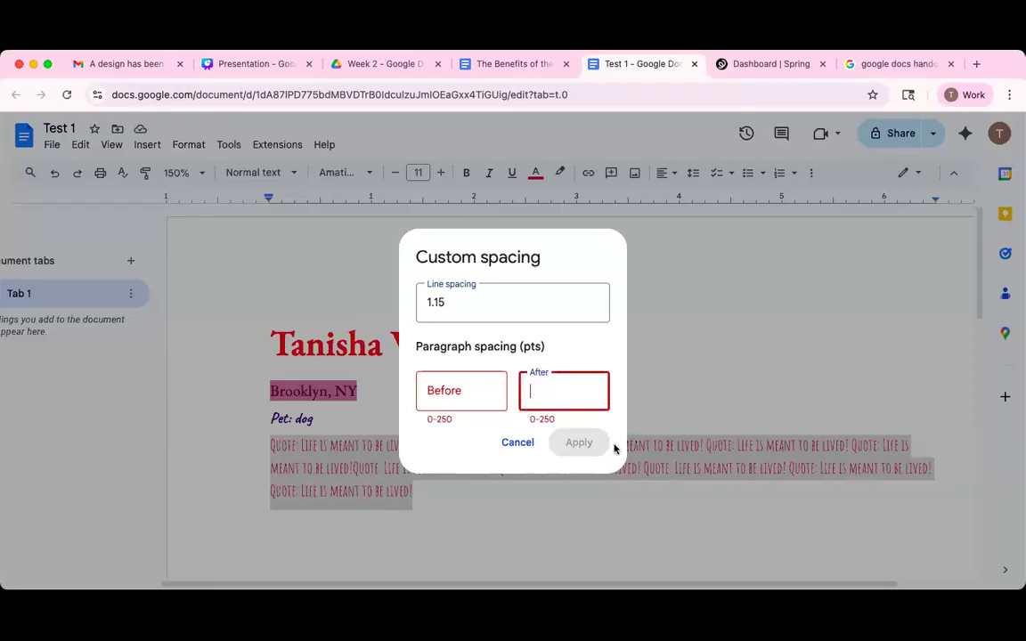
click(458, 389)
text(0)
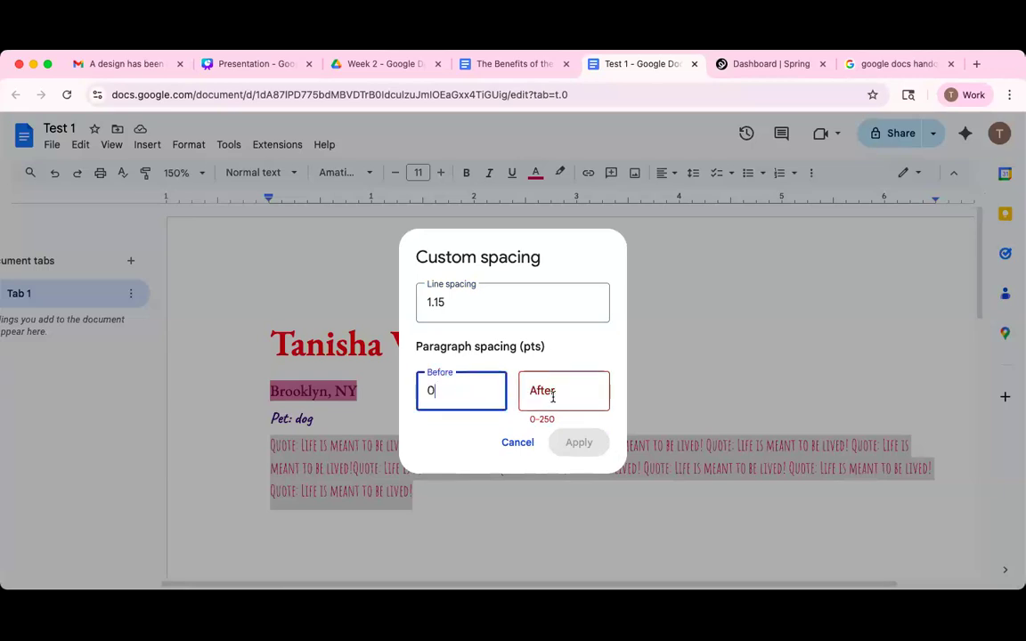
click(550, 392)
text(0)
click(597, 444)
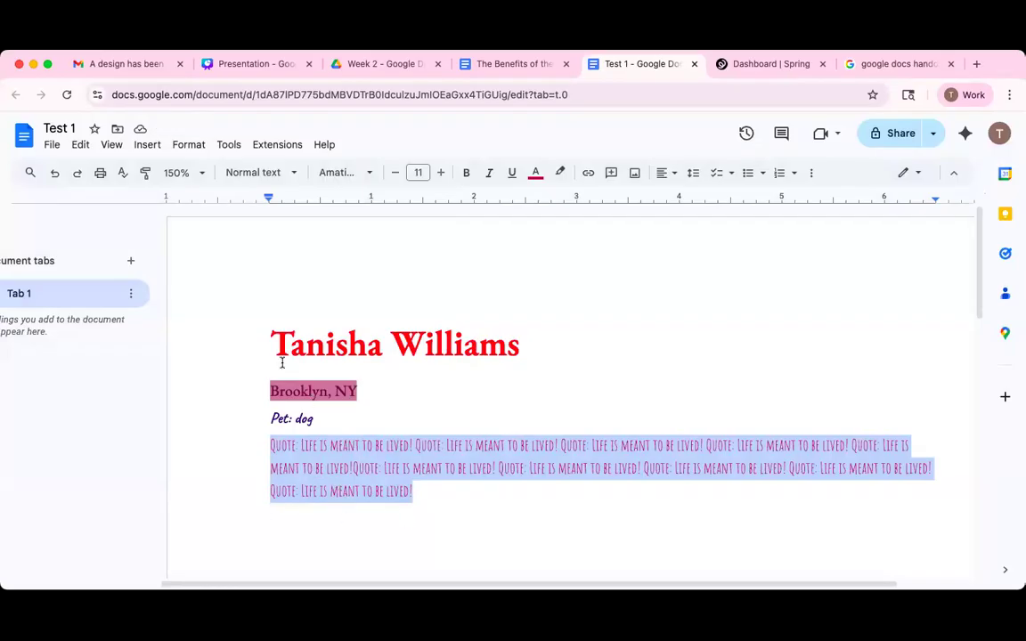
Select the title through the Pet: dog line and preview spacing options without changing them.
click(272, 337)
shift+click(342, 417)
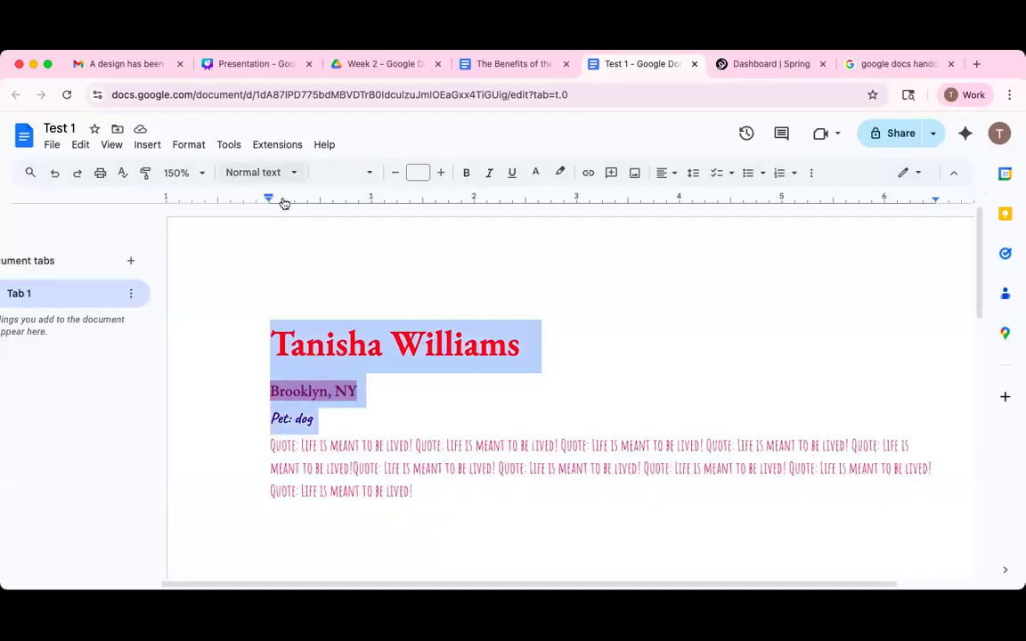
click(189, 144)
mouse_move(298, 240)
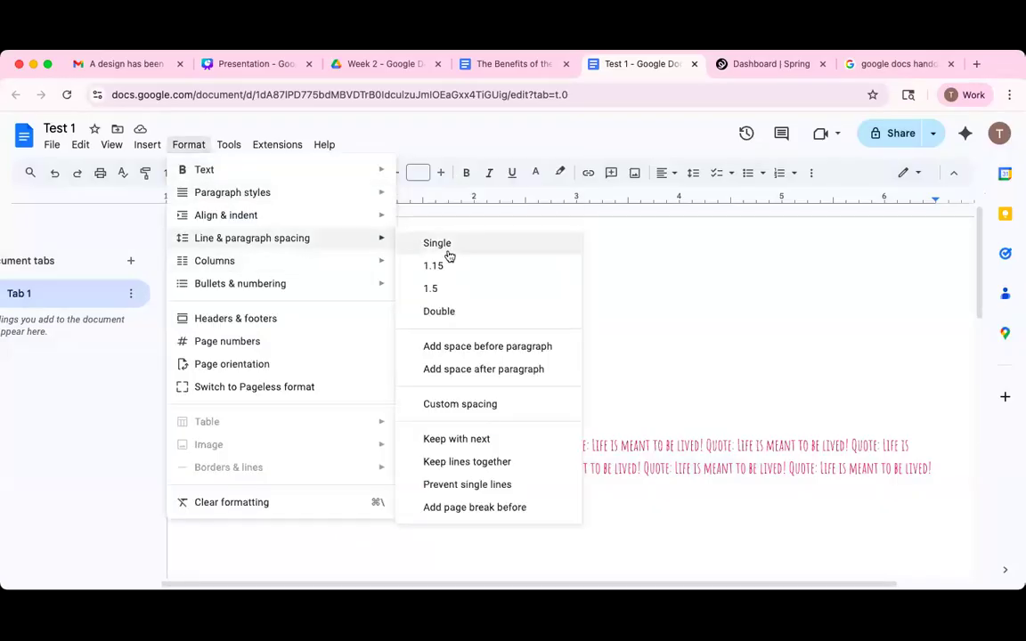
click(664, 313)
click(269, 325)
shift+click(336, 404)
shift+click(347, 416)
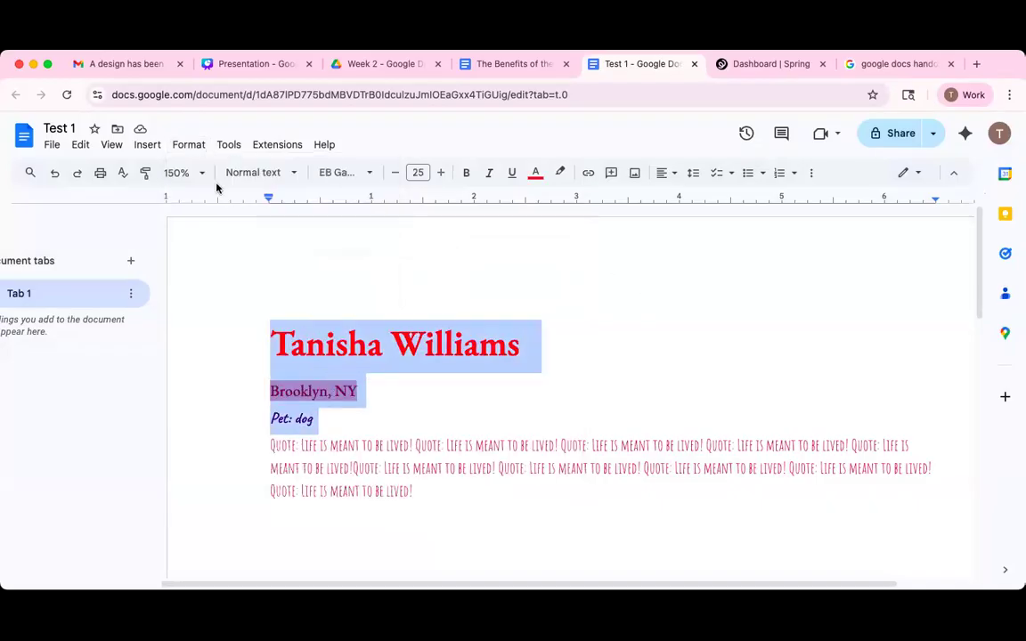
click(189, 147)
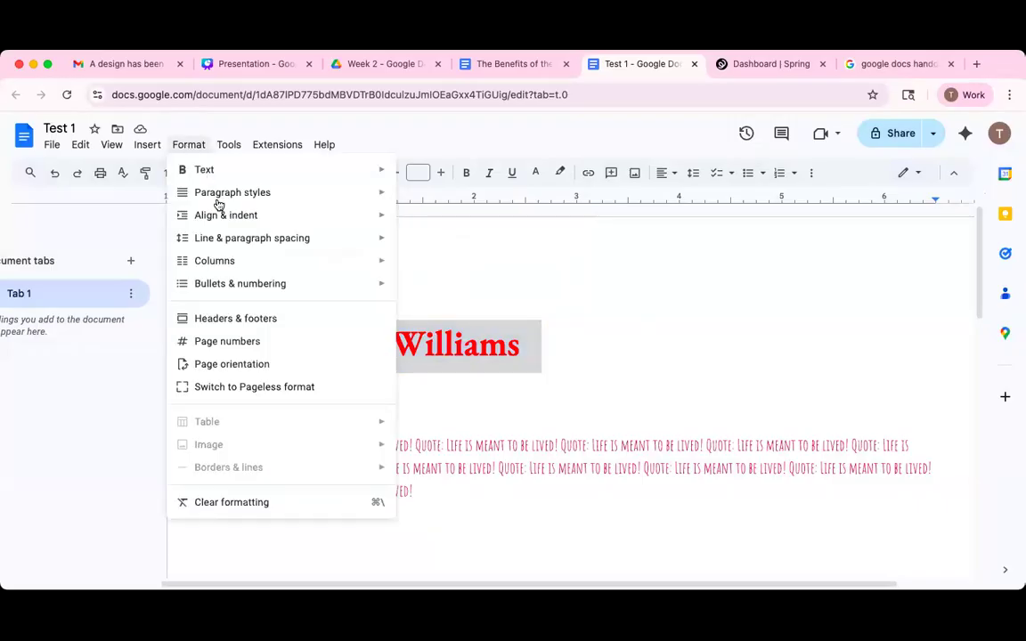
mouse_move(252, 238)
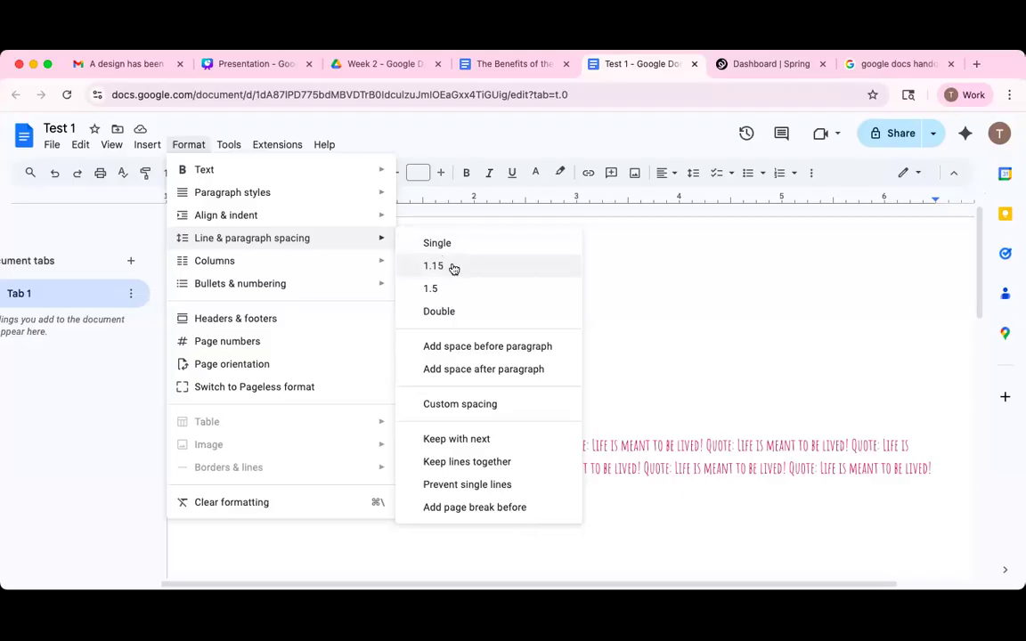
click(424, 345)
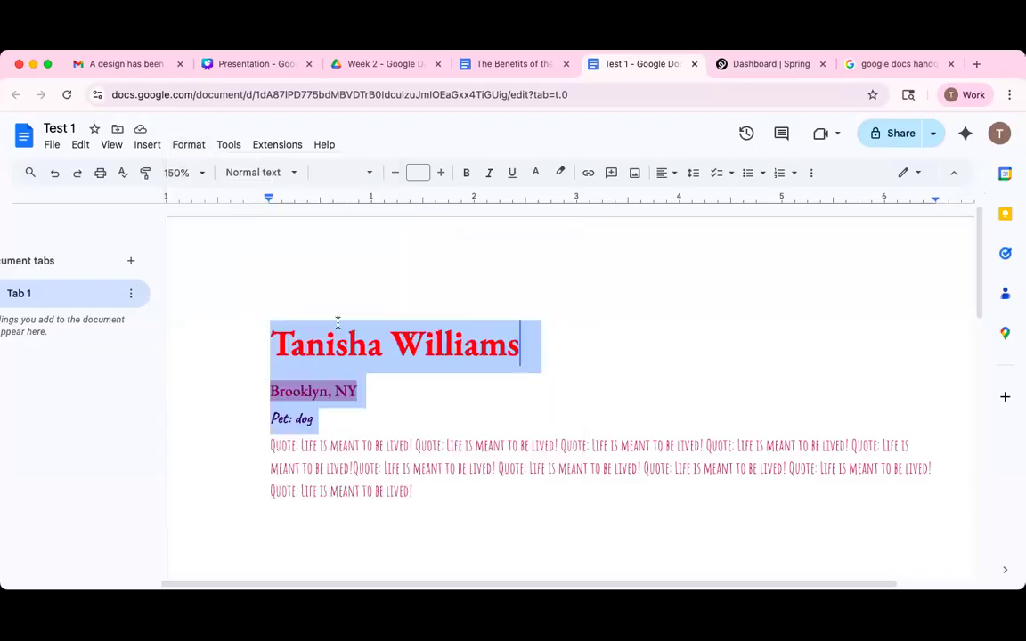
Check the Format menu from the name and Brooklyn, NY lines without making changes.
click(391, 344)
click(276, 339)
click(176, 146)
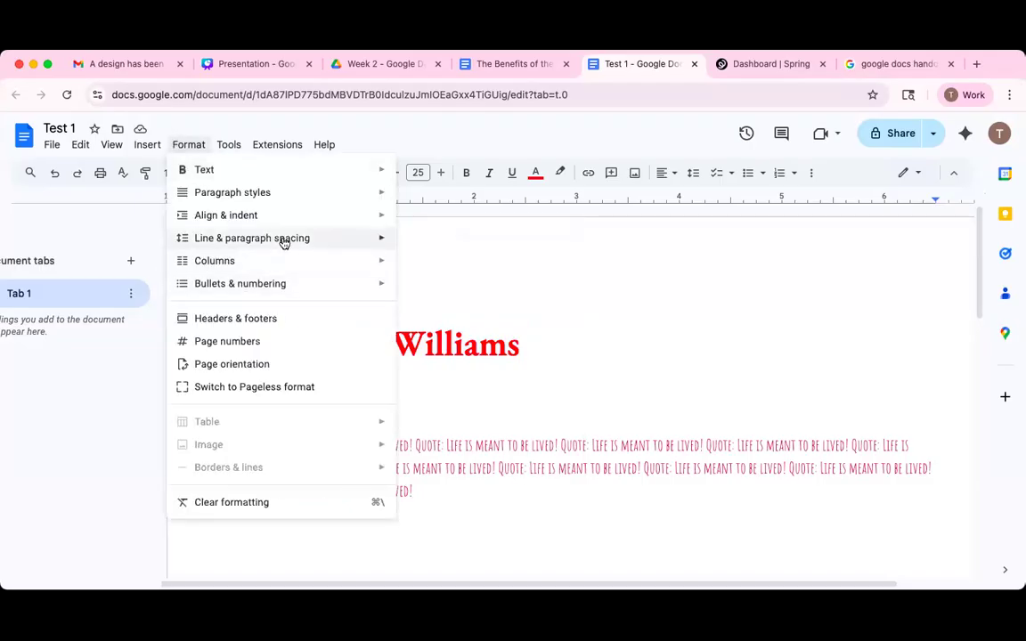
click(671, 331)
click(341, 378)
click(189, 145)
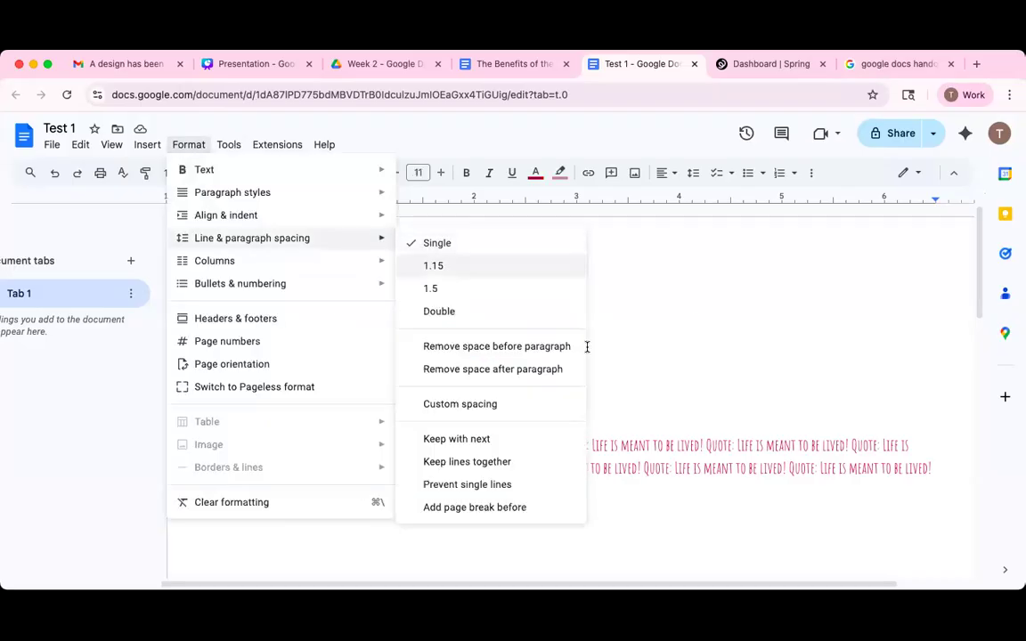
double_click(587, 347)
Apply 1.15 line spacing to the name, Brooklyn, NY and pet lines.
click(267, 345)
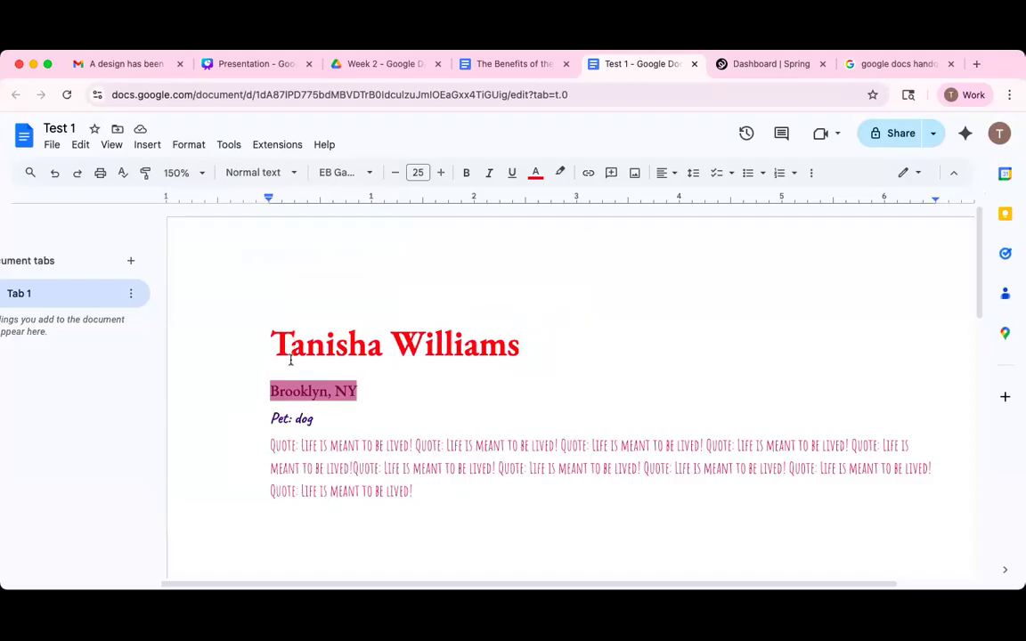
shift+click(319, 417)
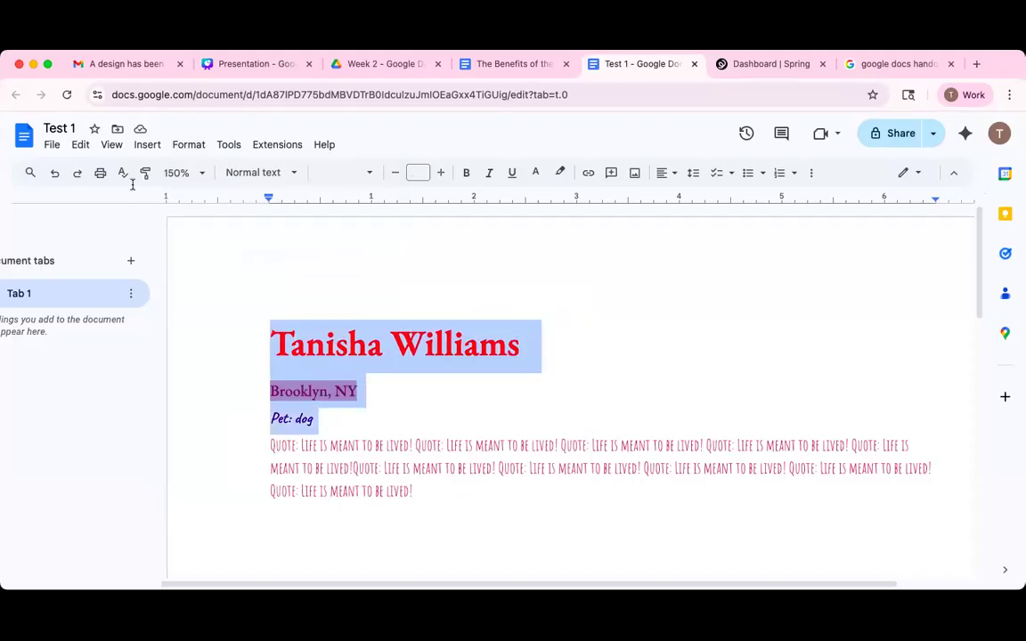
click(188, 144)
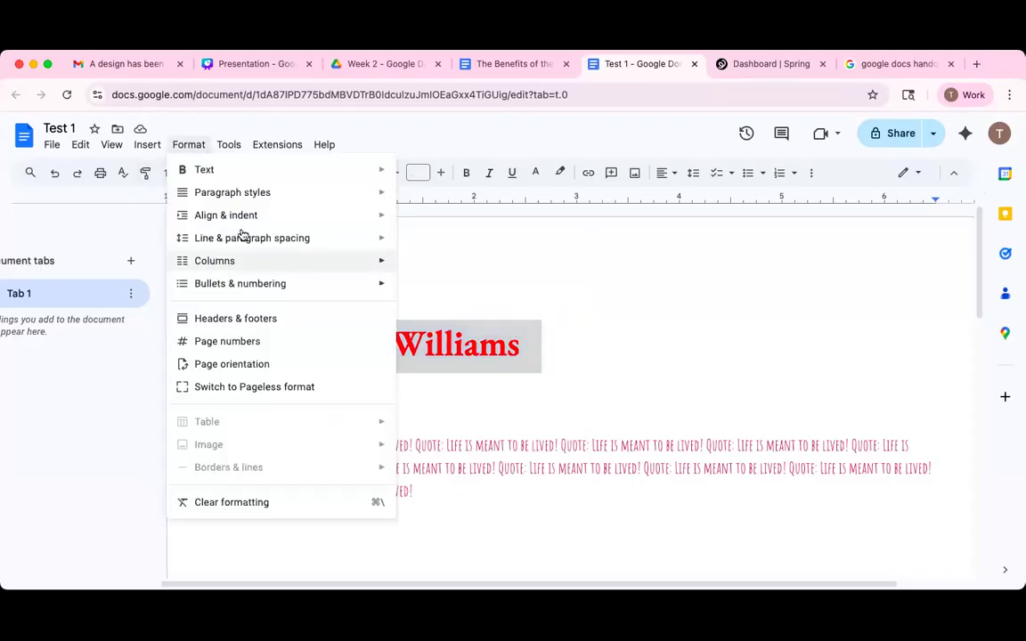
mouse_move(252, 238)
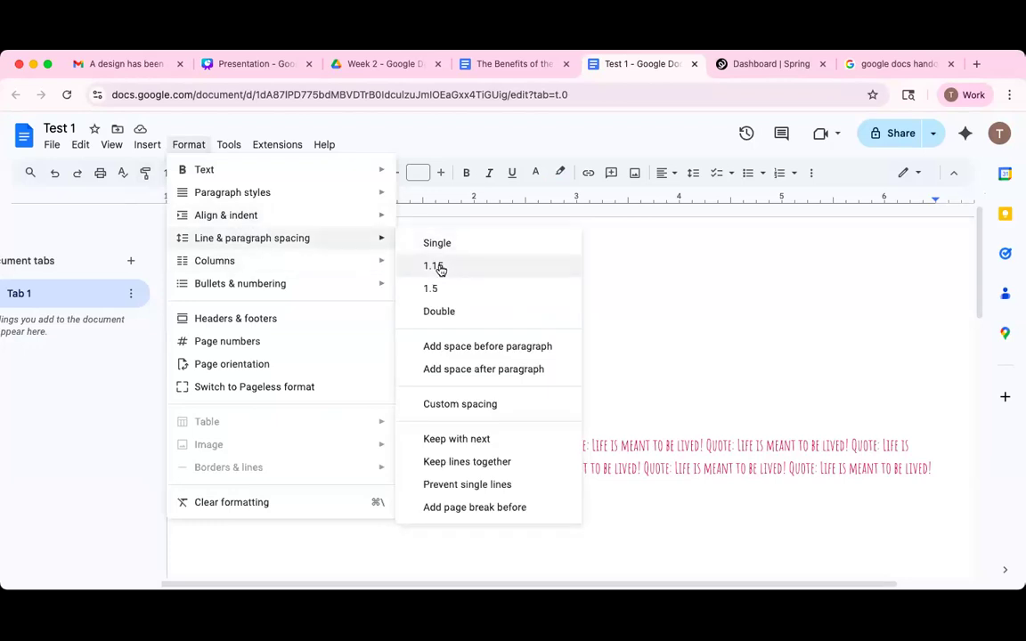
click(475, 273)
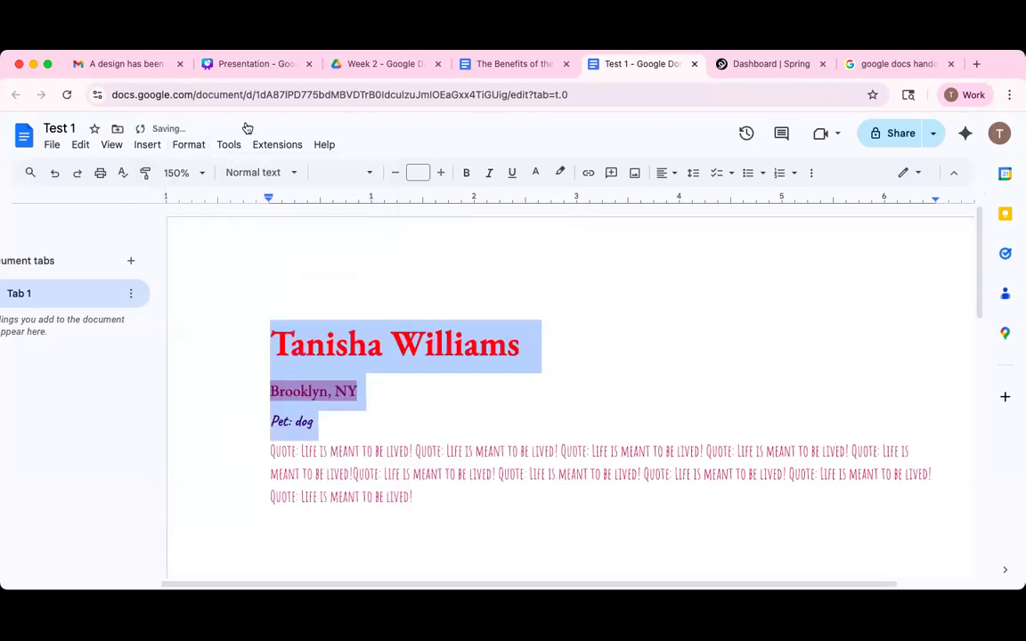
Apply the Custom spacing settings to those lines and deselect to check the result.
click(188, 144)
mouse_move(336, 241)
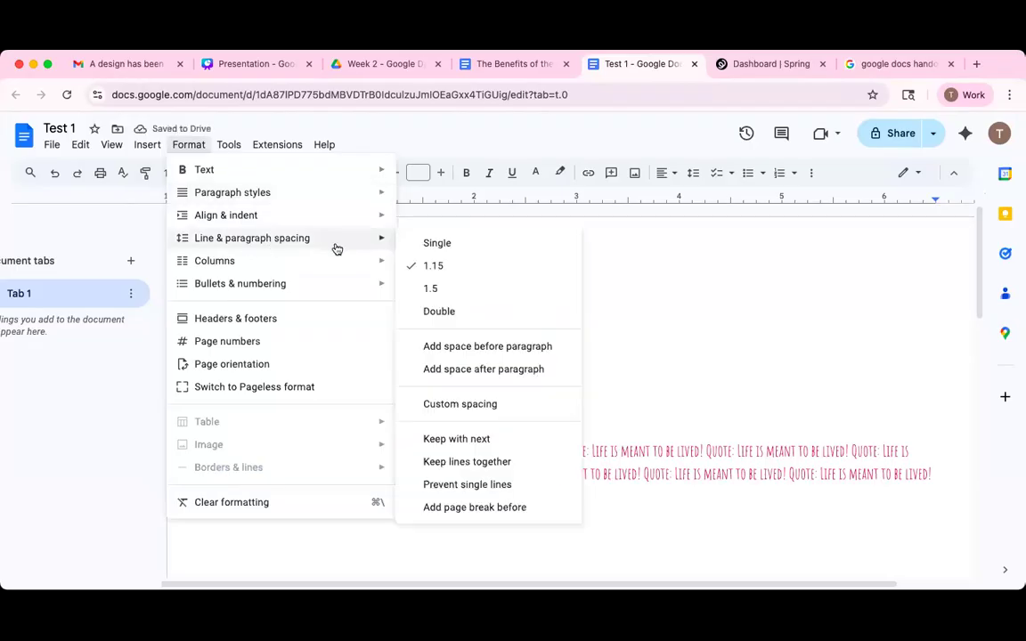
click(470, 405)
click(588, 450)
click(371, 355)
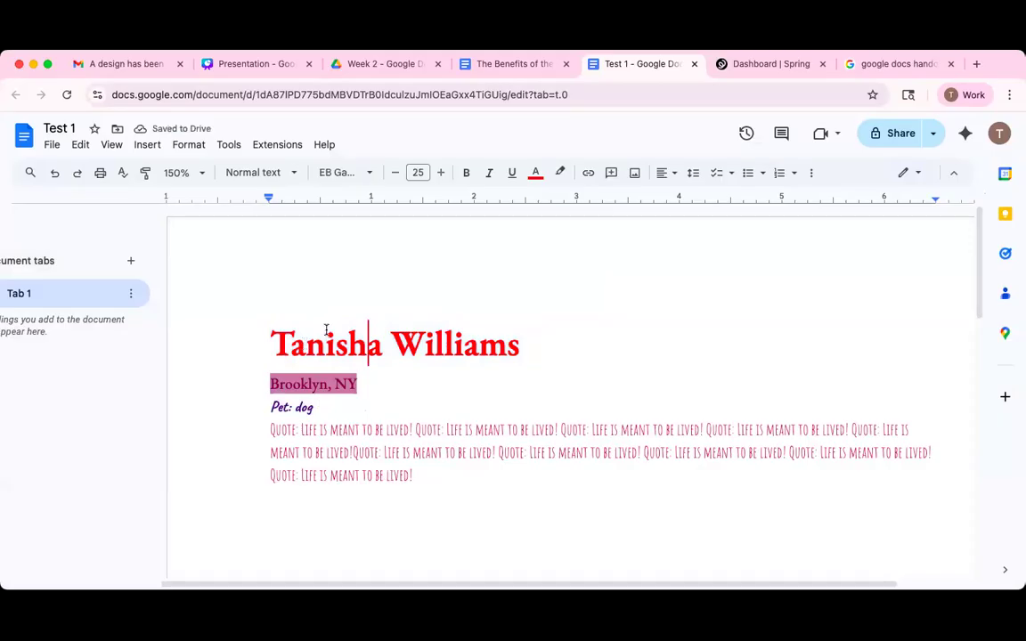
click(415, 476)
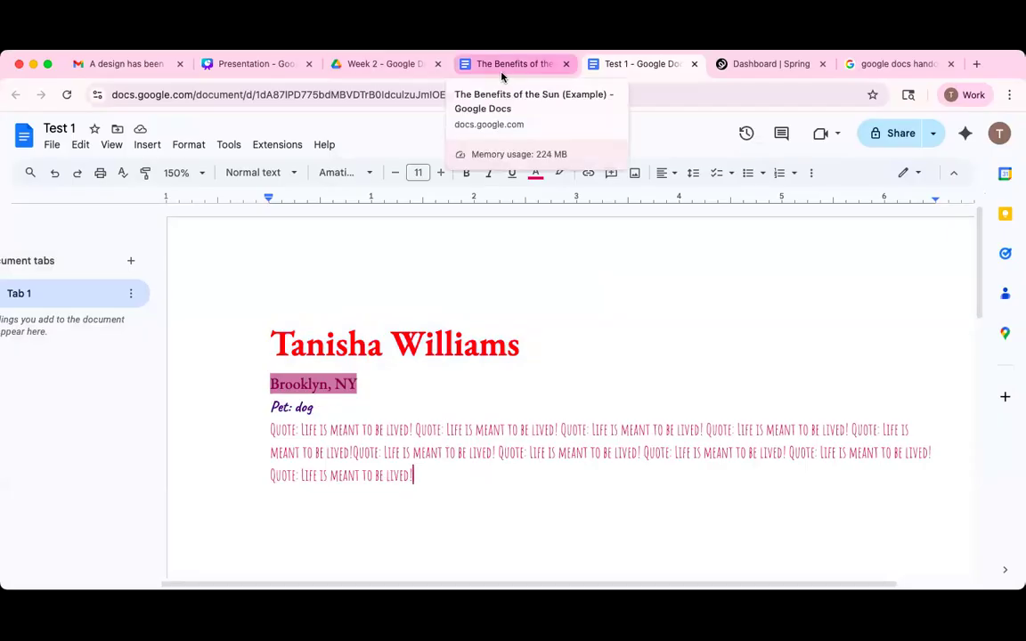
Return to the original 'The Benefits of the Sun (Example)' document's browser tab.
click(497, 75)
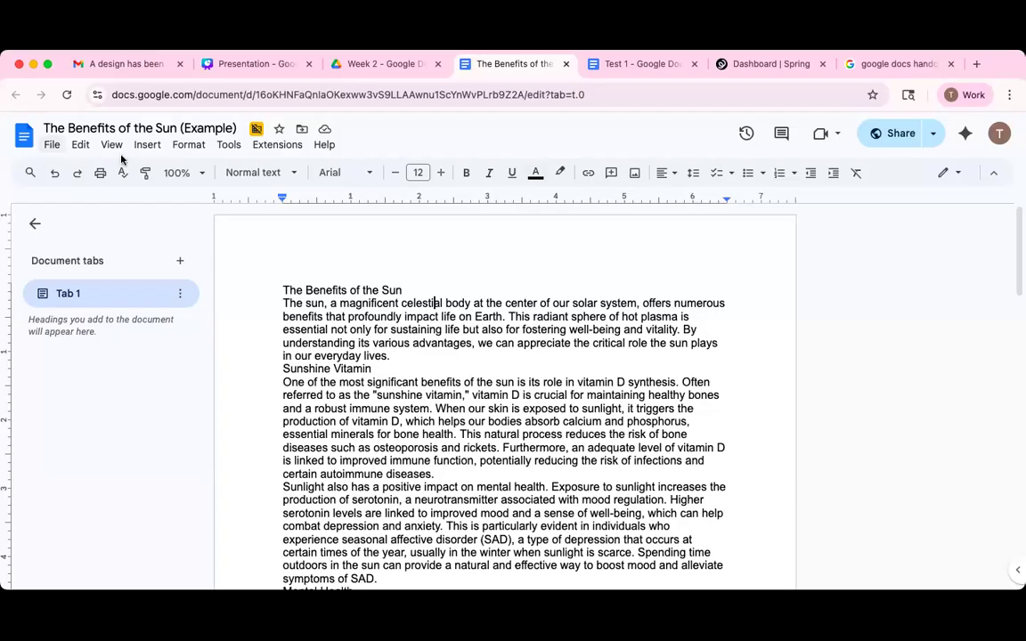
Make a copy of 'The Benefits of the Sun (Example)' document.
click(56, 146)
click(121, 224)
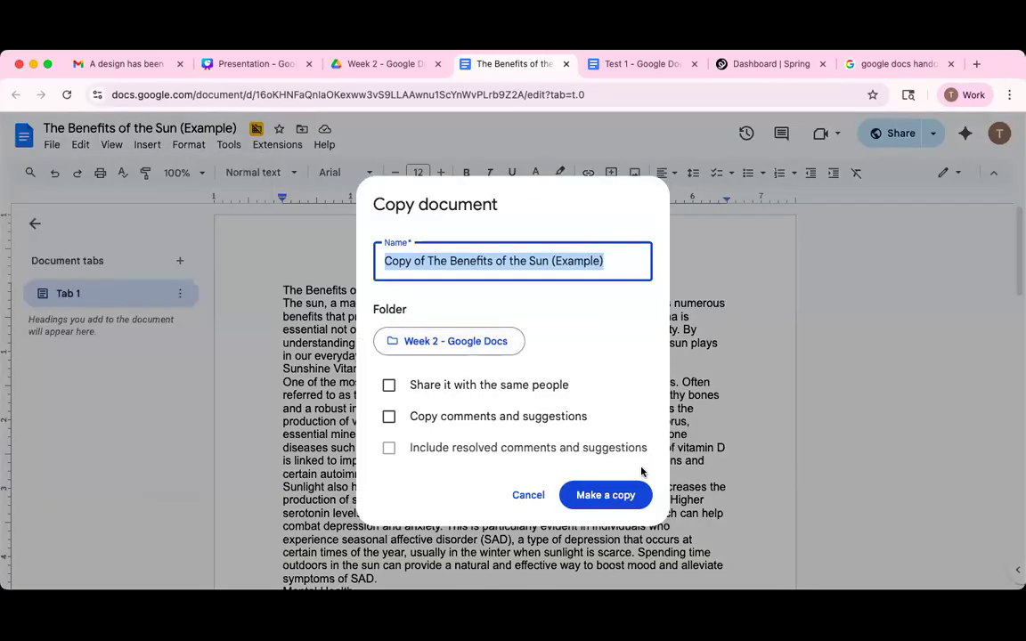
click(615, 495)
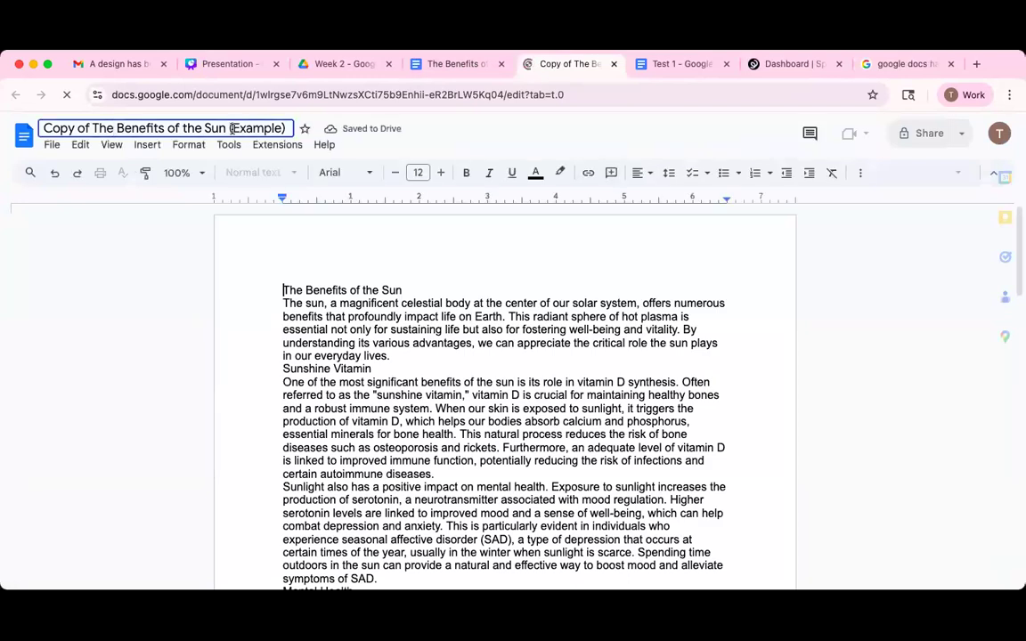
Rename the copy to 'Copy of The Benefits of the Sun', removing '(Example)'.
double_click(272, 131)
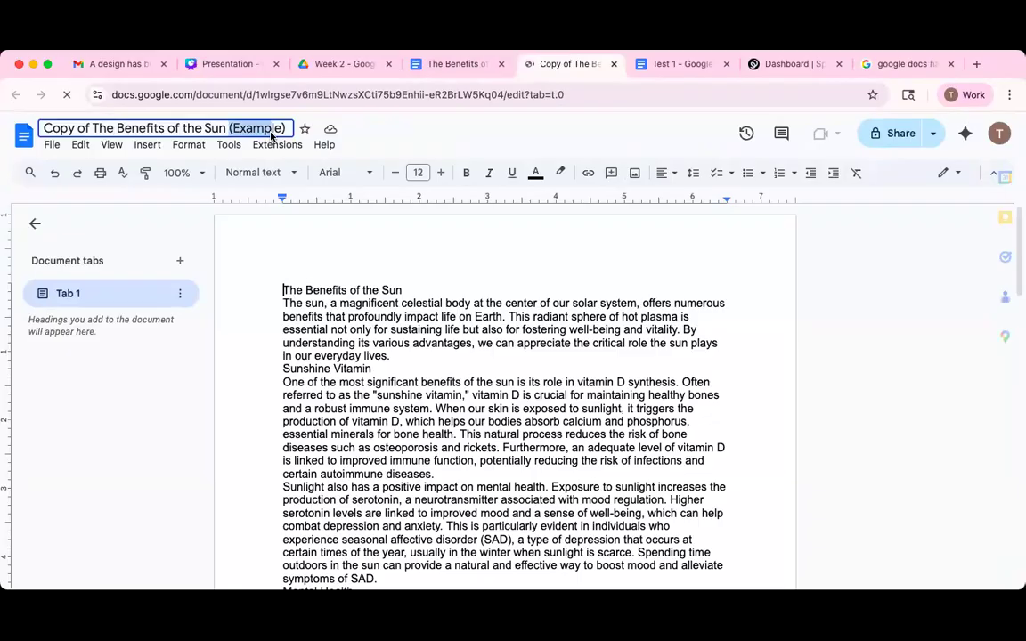
text(e)
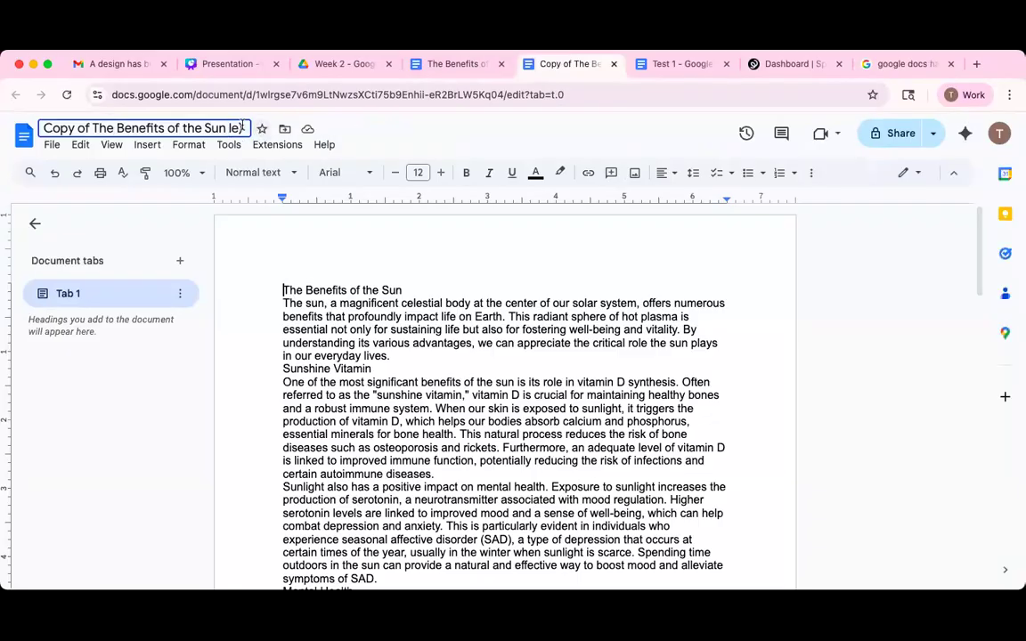
key(BackSpace)
key(BackSpace)
key(BackSpace)
key(BackSpace)
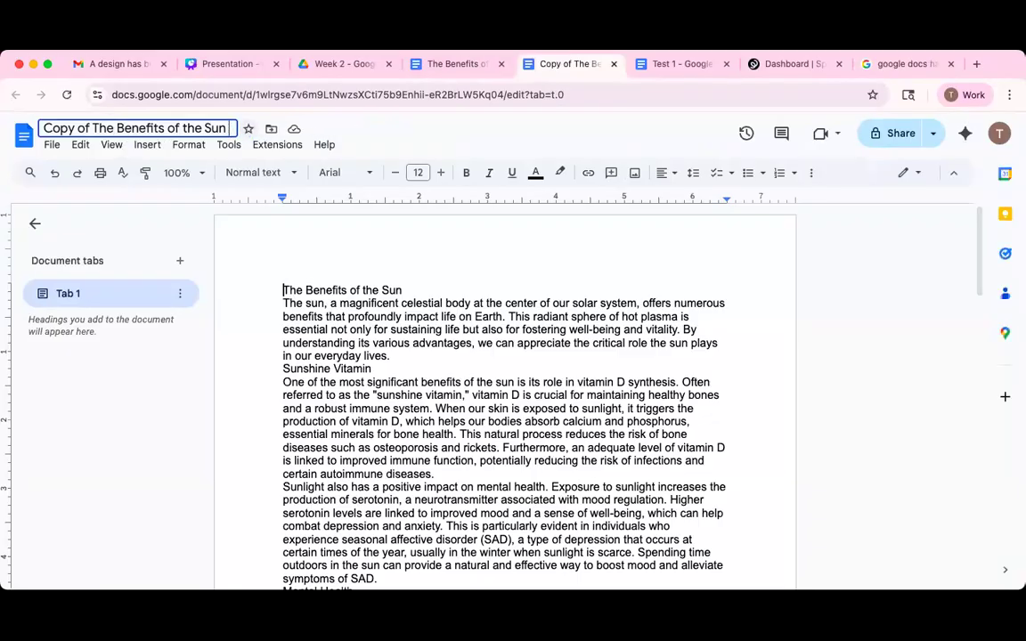
click(544, 262)
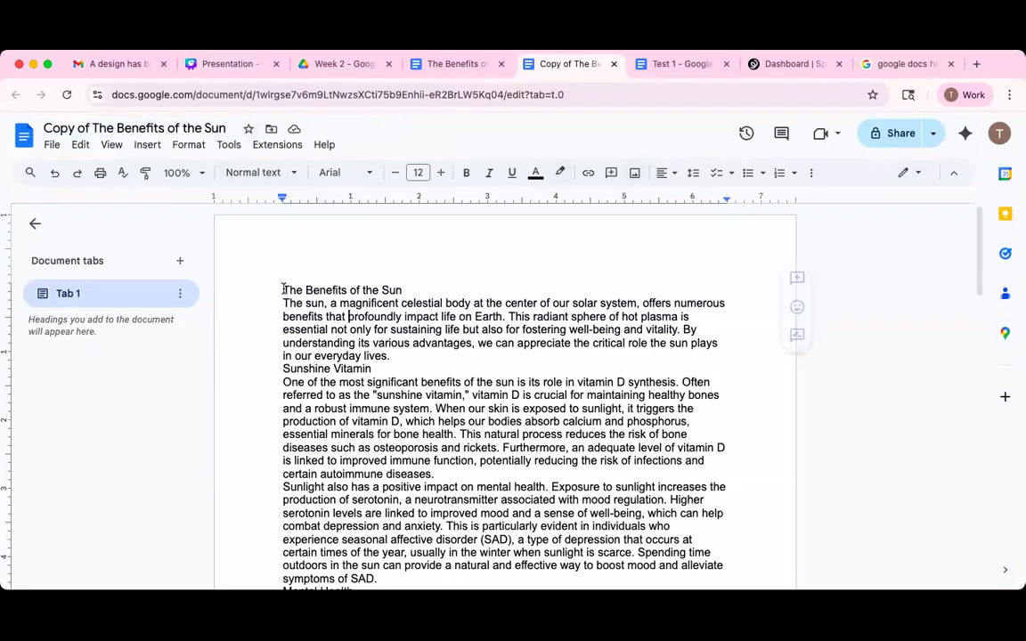
drag(282, 290, 414, 291)
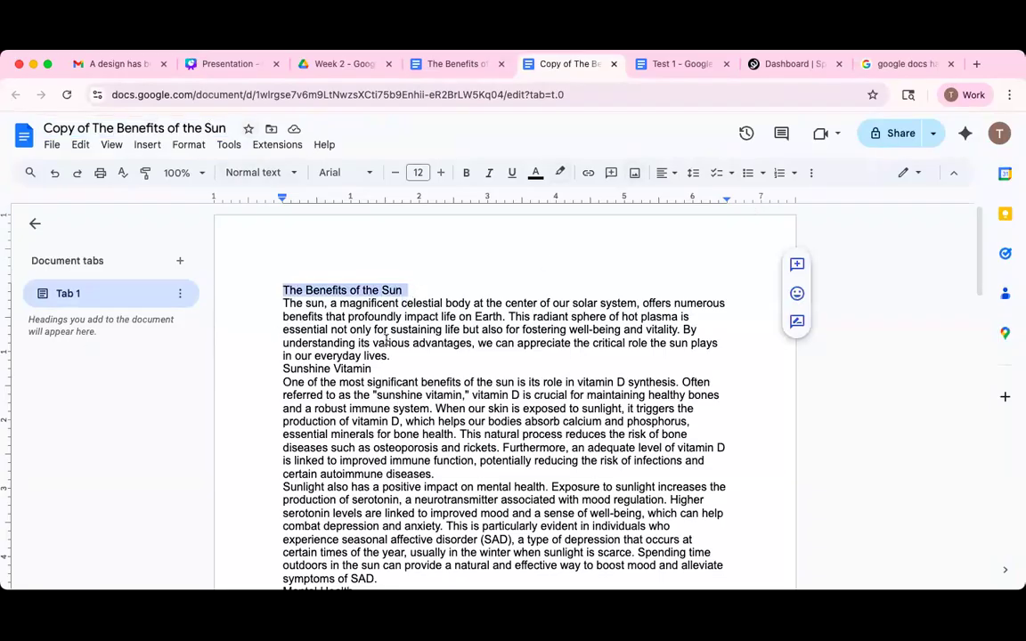
scroll(385, 340, down, 15)
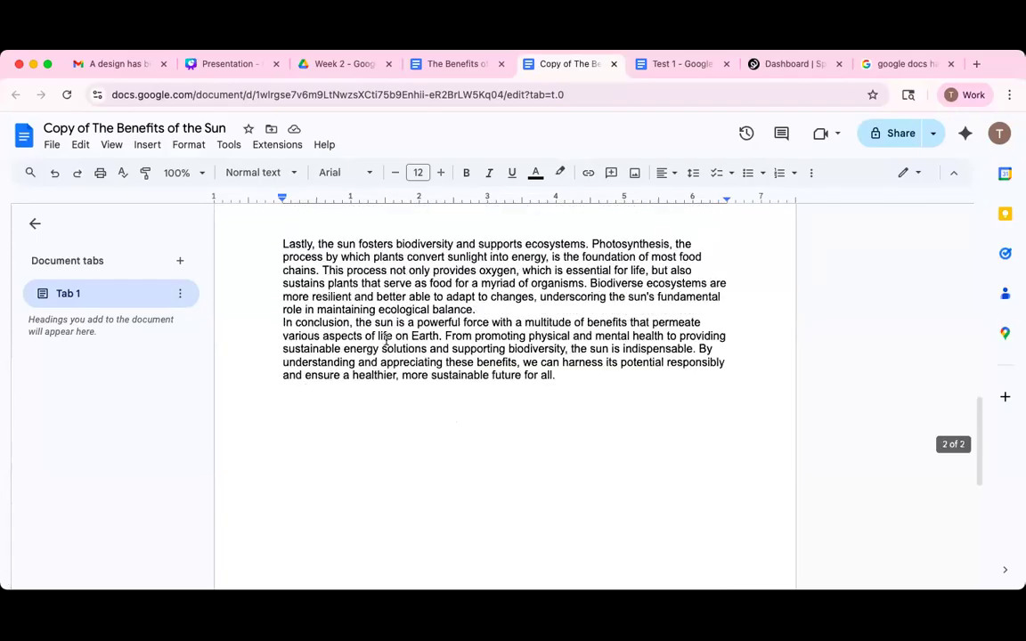
scroll(386, 339, up, 15)
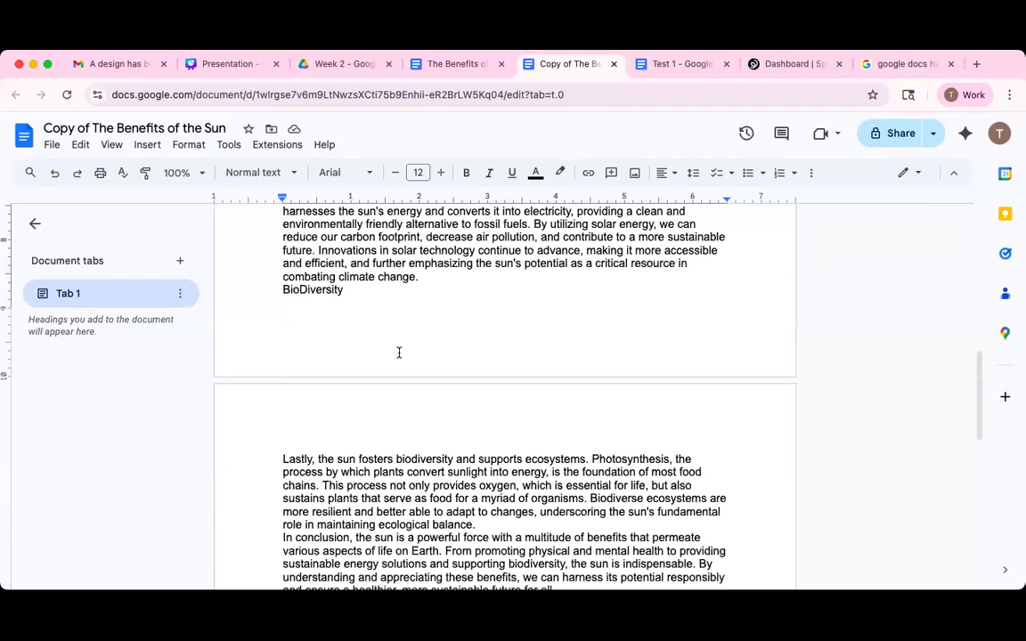
scroll(400, 356, down, 2)
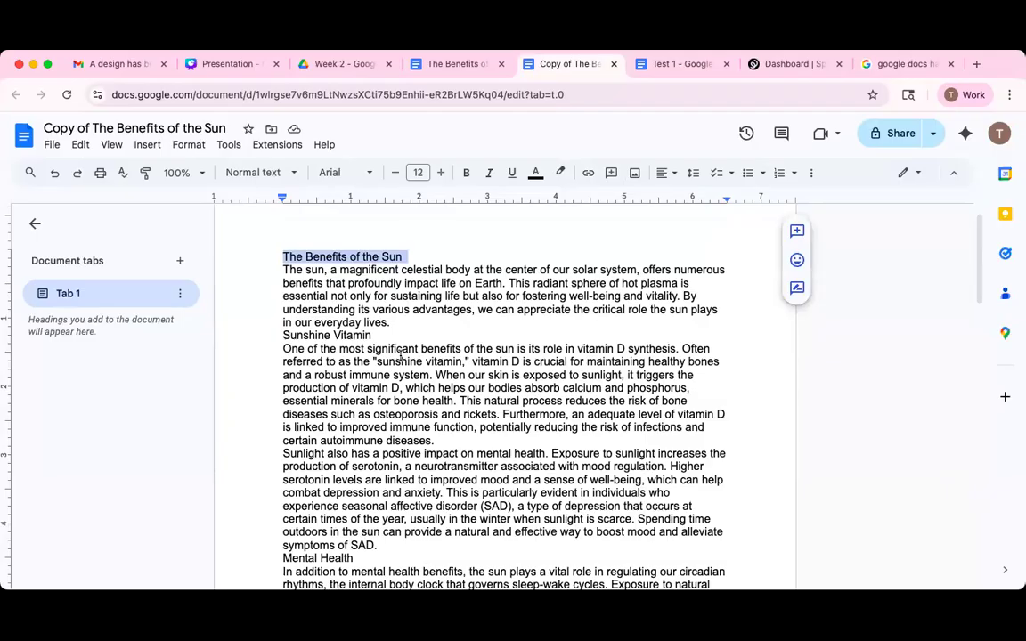
click(300, 257)
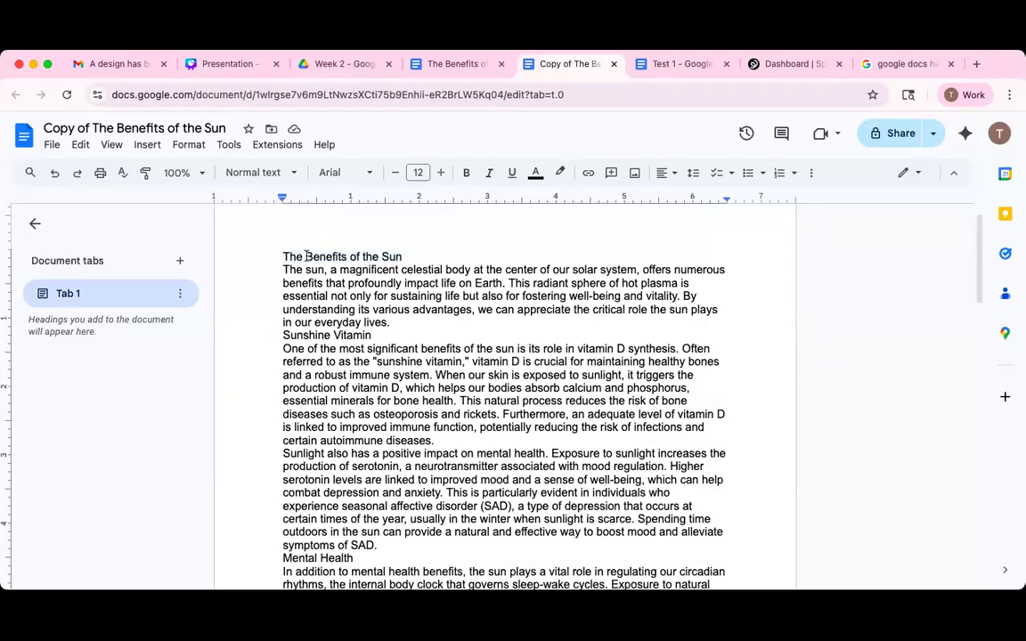
click(341, 175)
click(565, 363)
click(412, 296)
Make the title 'The Benefits of the Sun' bold at 16 pt.
drag(282, 256, 497, 211)
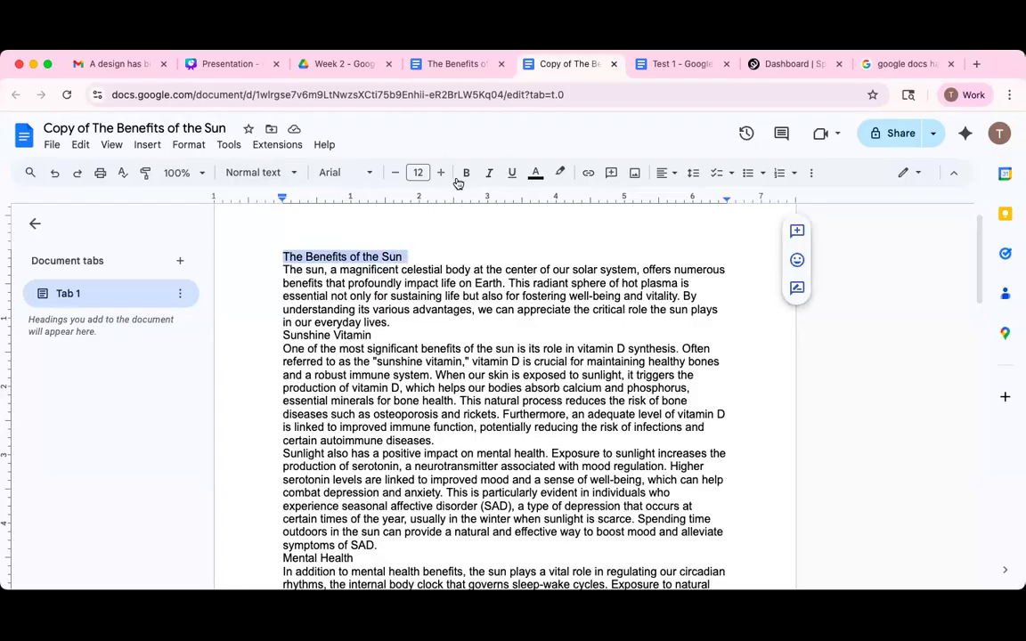
key(super+b)
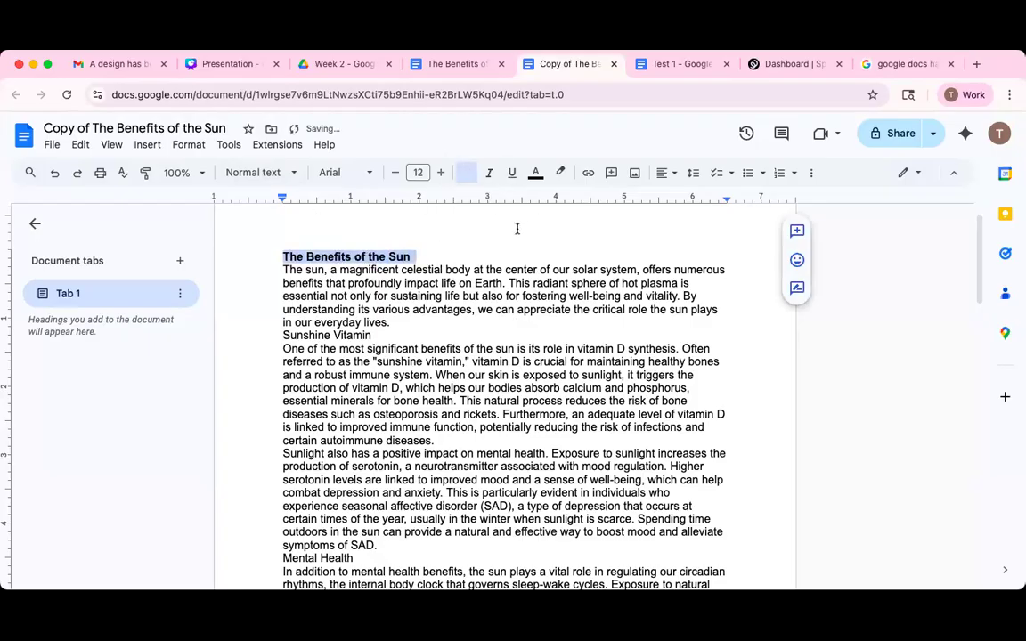
click(438, 174)
click(438, 173)
click(438, 174)
click(439, 174)
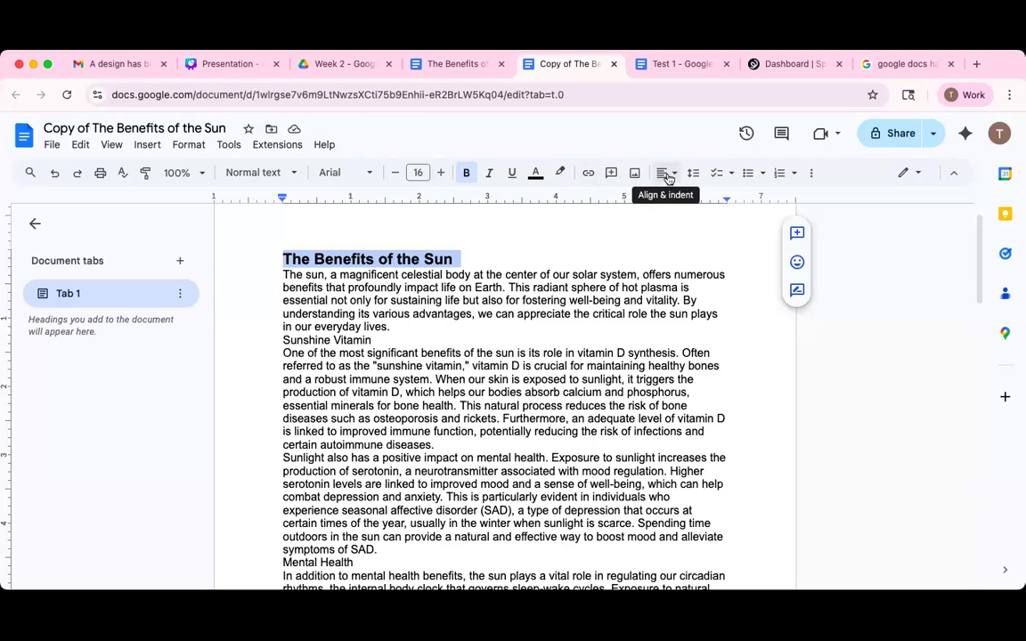
click(672, 176)
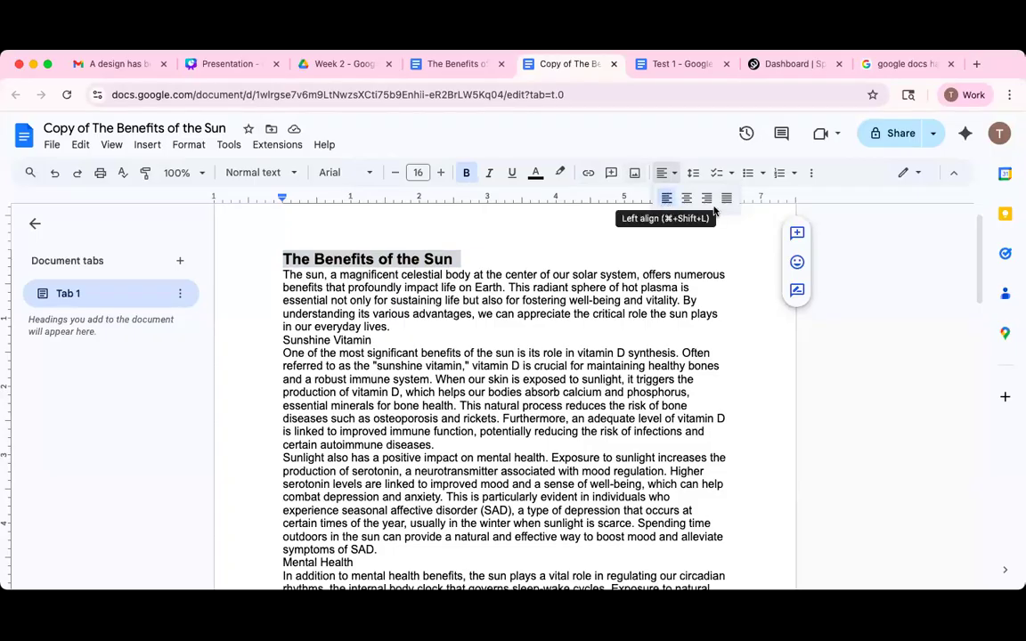
Center-align the title on the page.
click(708, 201)
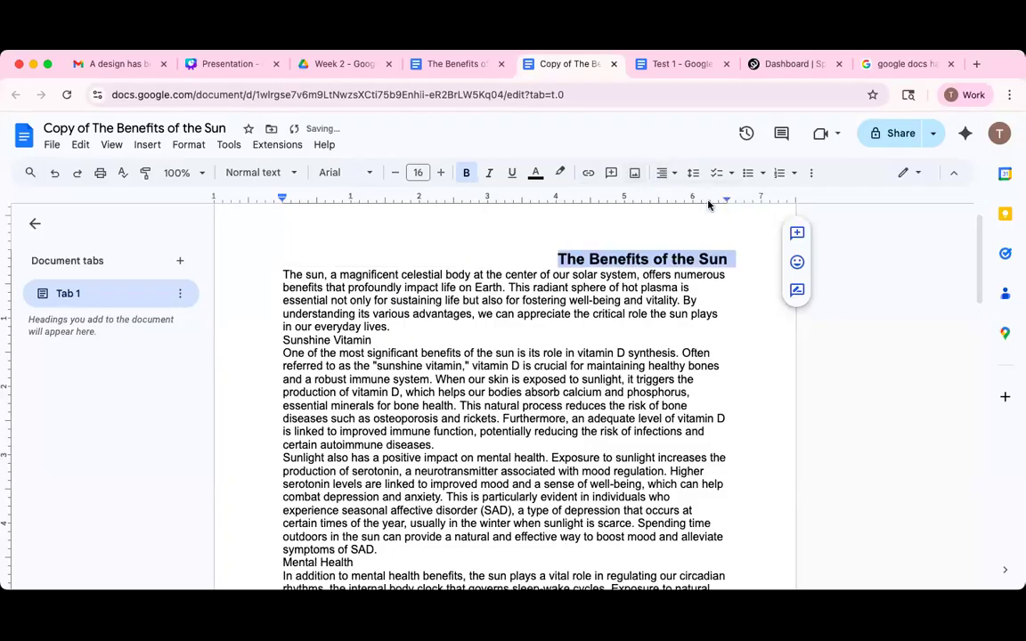
click(664, 173)
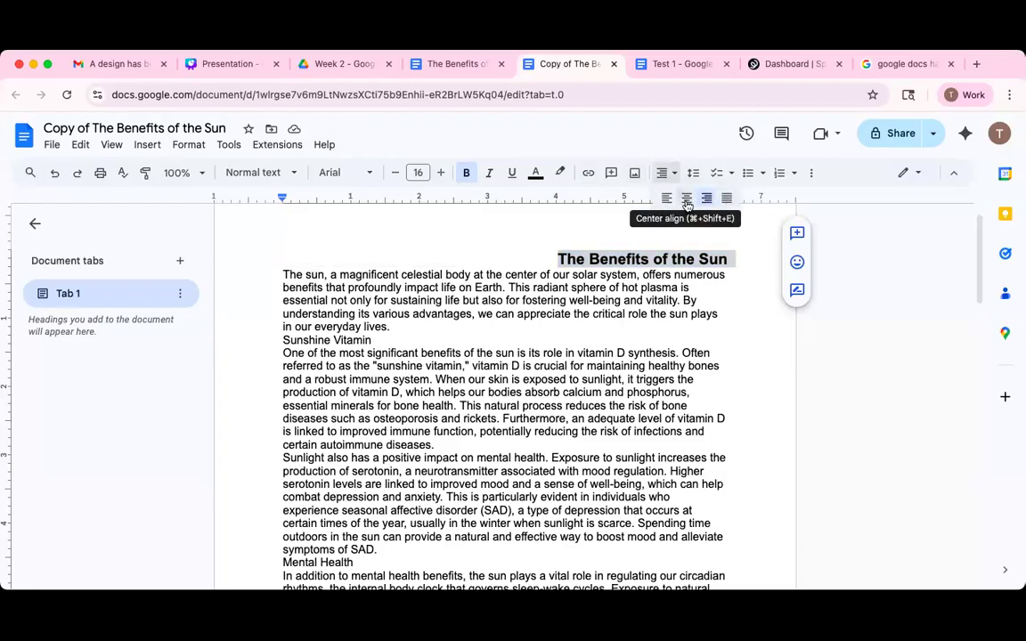
click(687, 199)
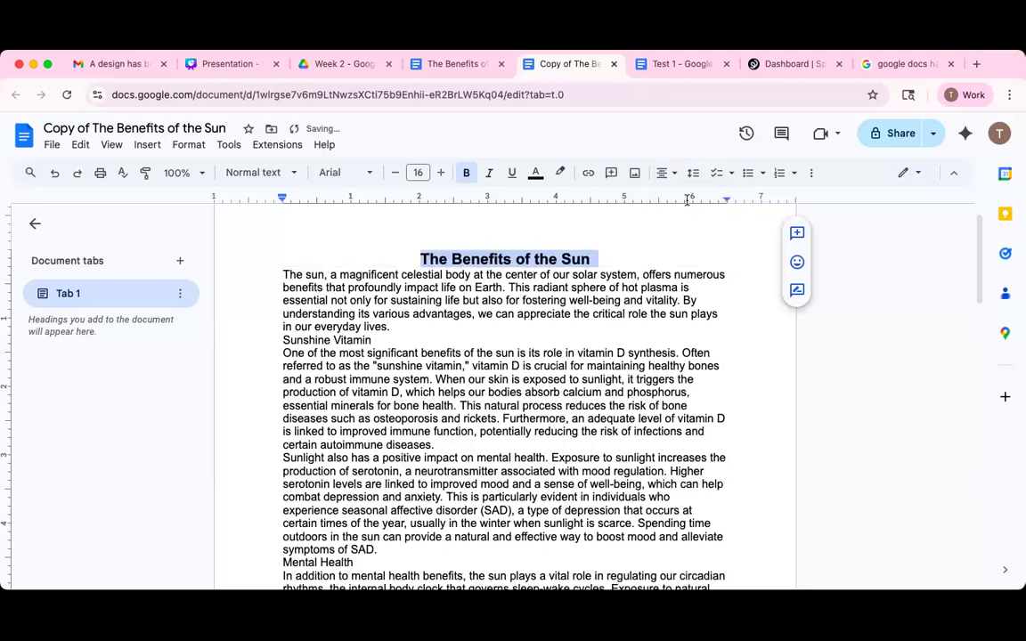
Enlarge the title from 16 pt to 18 pt.
drag(595, 258, 411, 260)
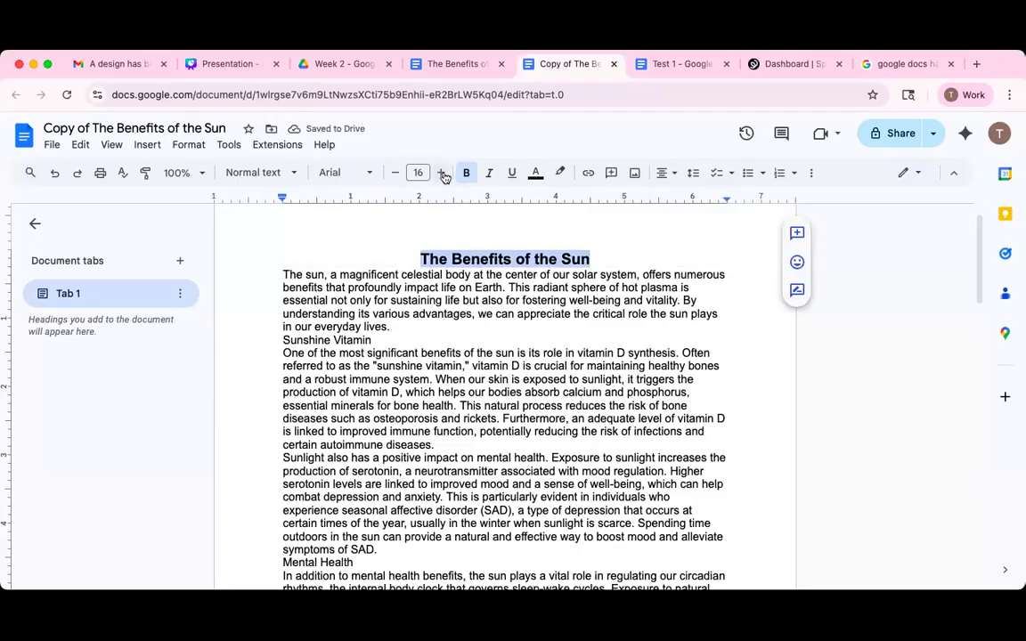
click(442, 175)
key(super+shift+period)
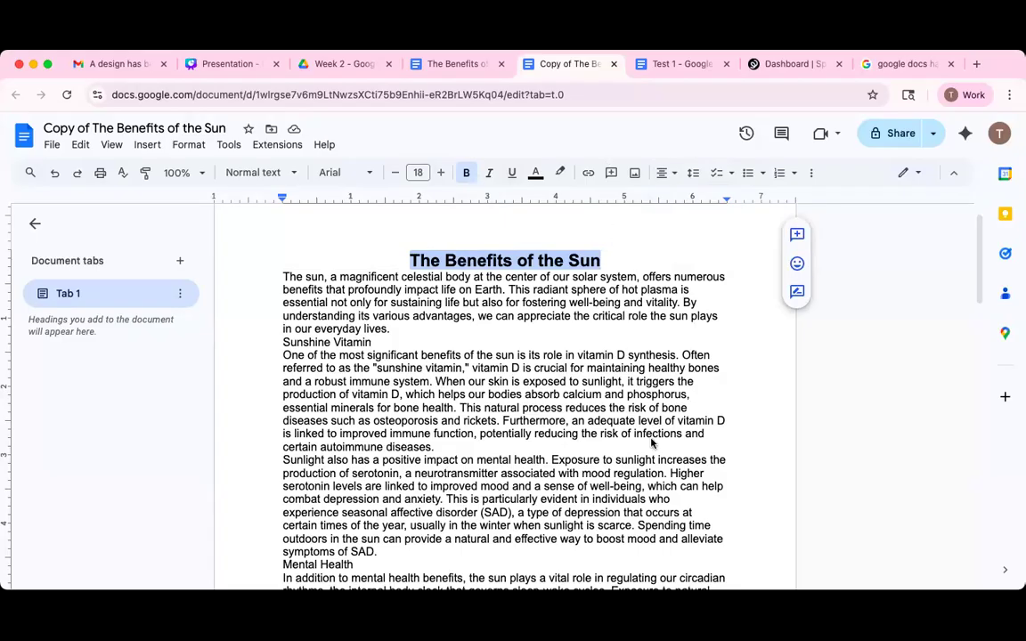
Insert an empty line between the 18 pt title and the first body paragraph.
click(621, 259)
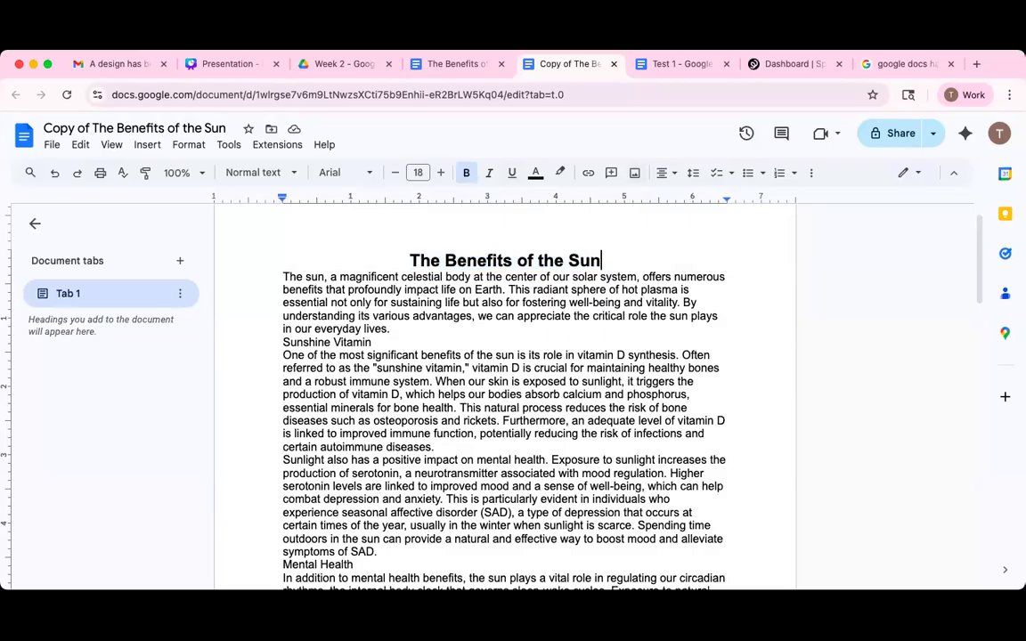
key(Return)
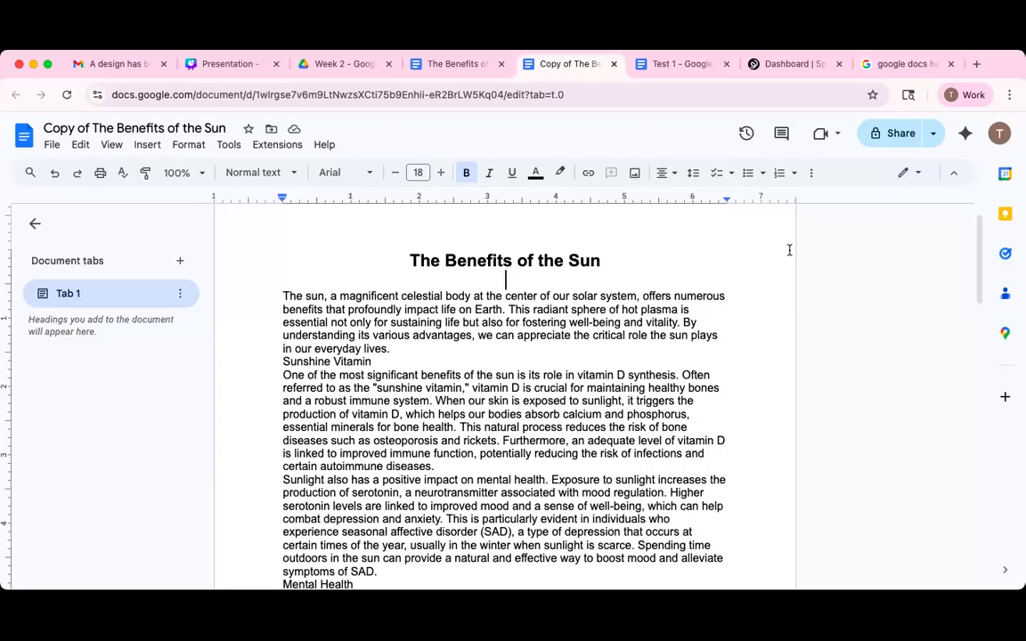
click(469, 178)
key(super+shift+l)
key(BackSpace)
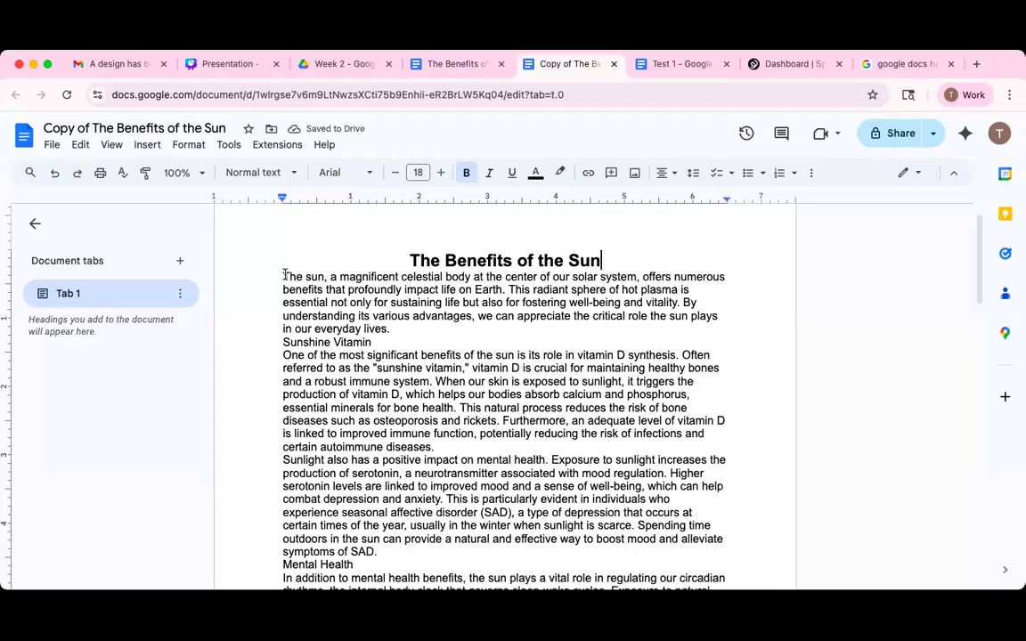
key(Right)
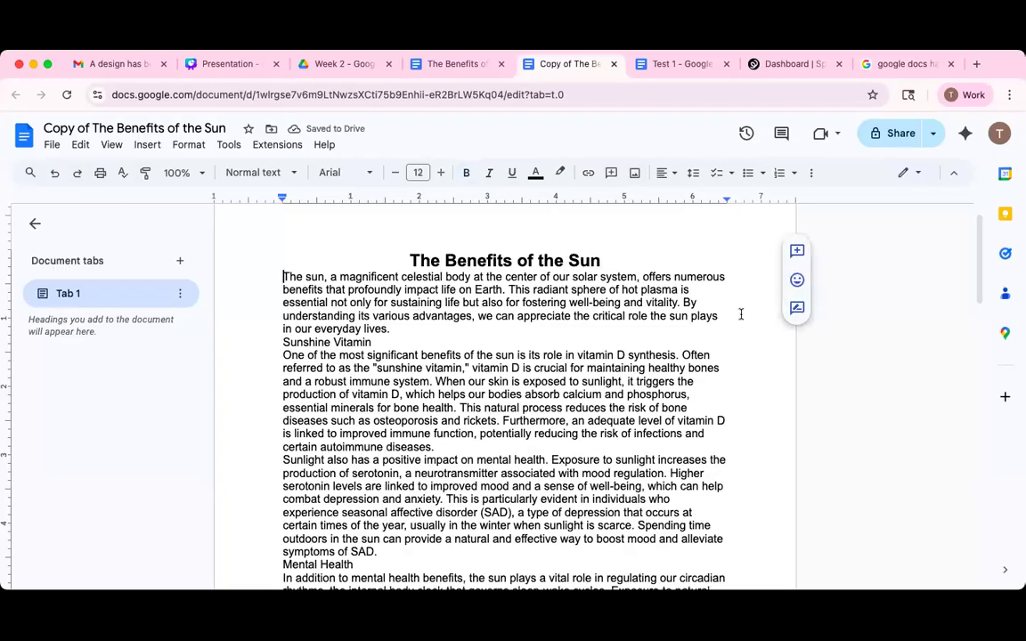
key(Return)
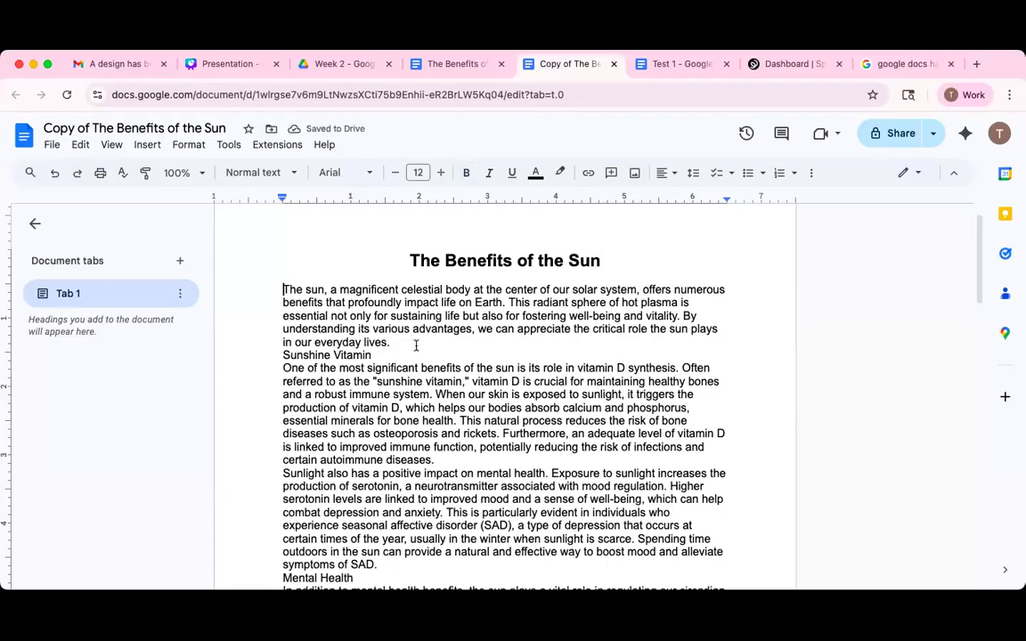
click(602, 259)
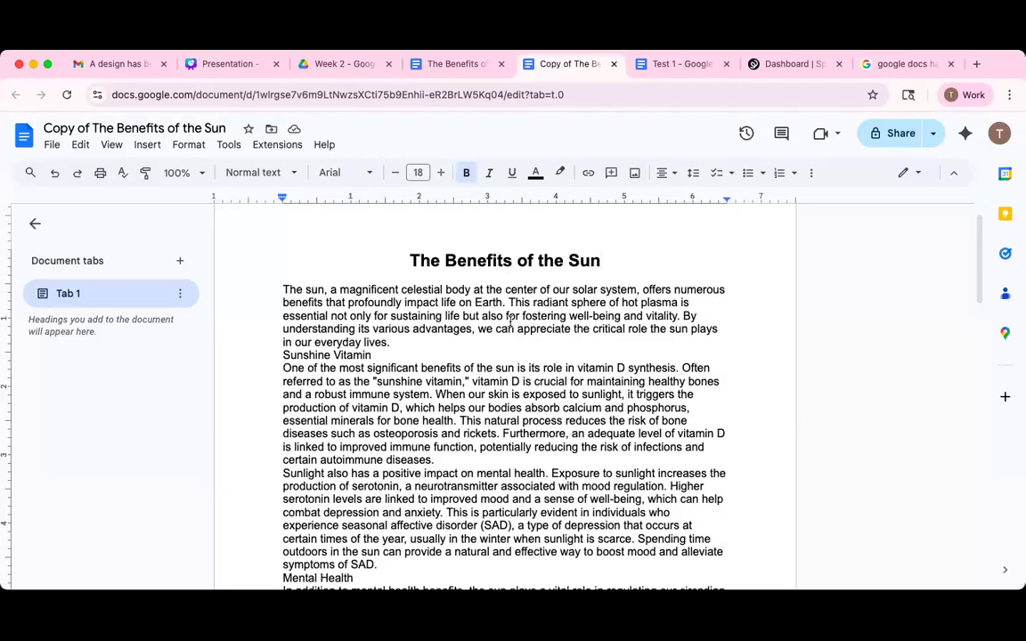
click(304, 302)
click(285, 290)
double_click(287, 289)
triple_click(409, 332)
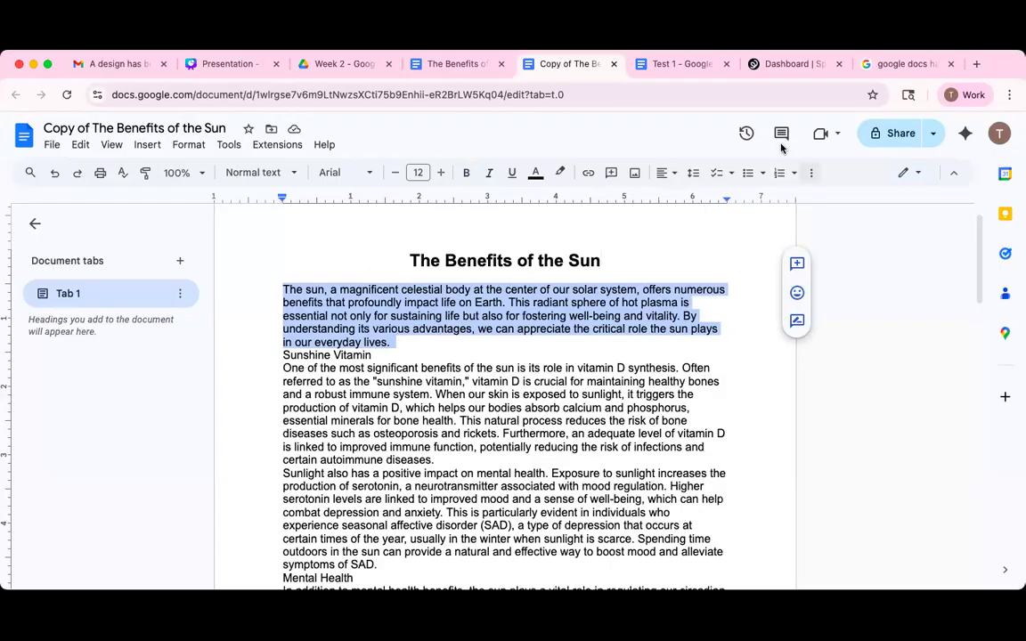
click(668, 178)
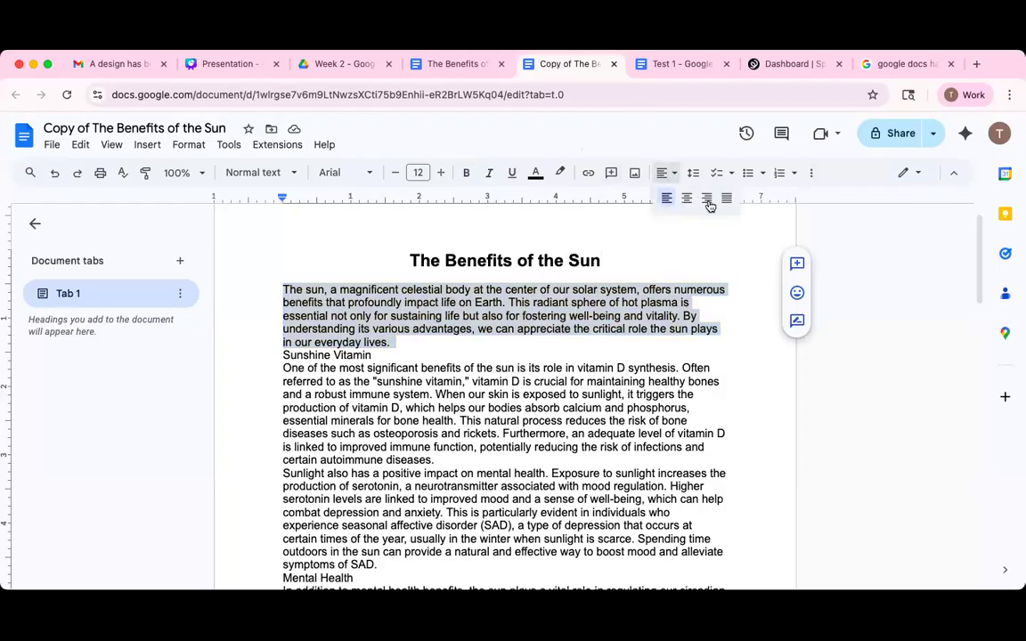
click(727, 199)
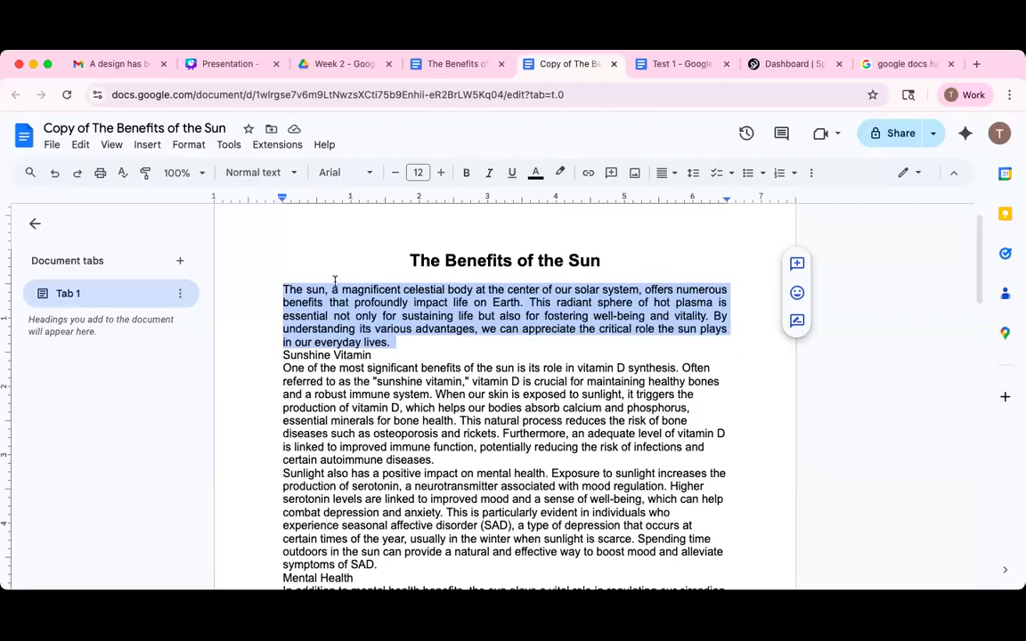
click(670, 175)
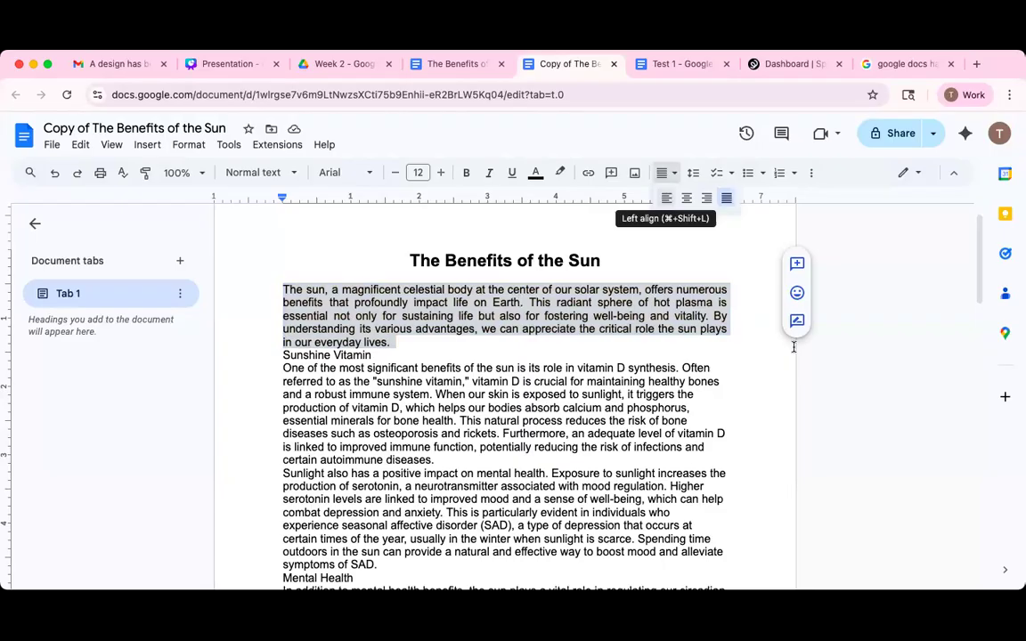
key(super+shift+l)
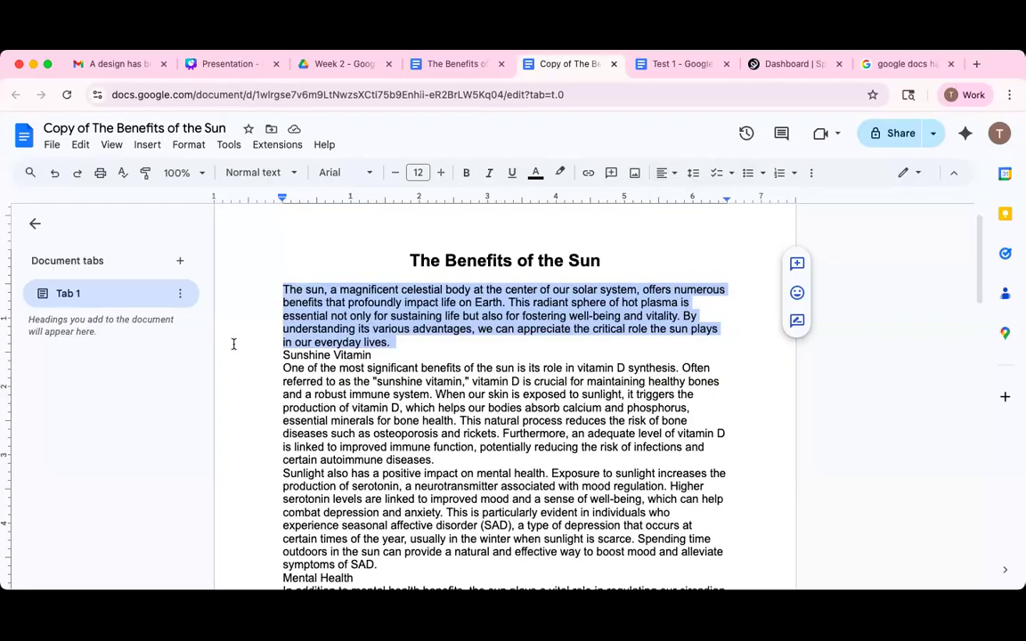
Add a blank line after the intro paragraph ending 'everyday lives.'.
click(444, 338)
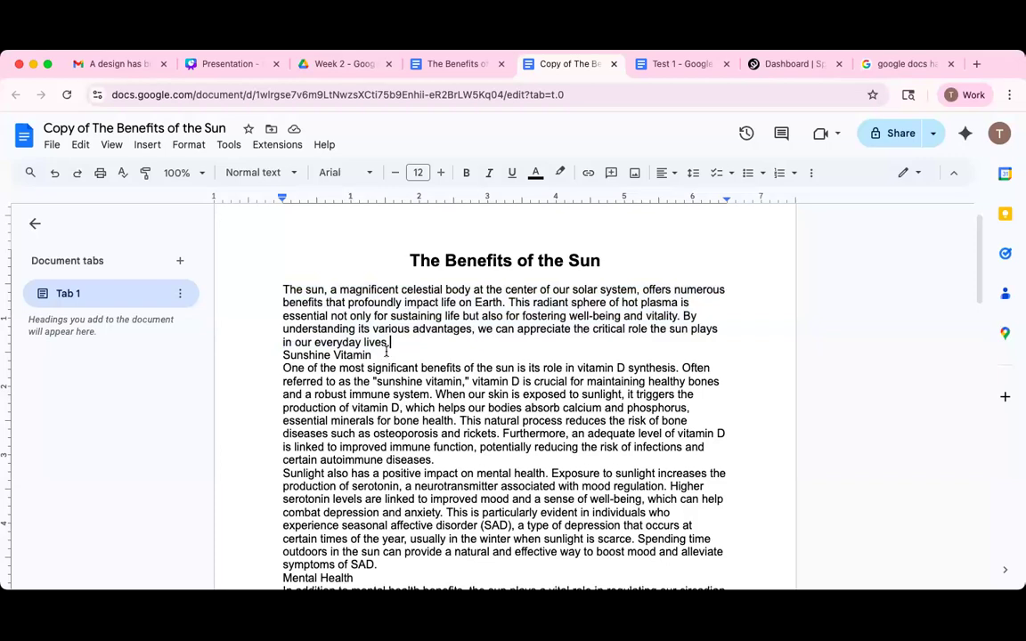
key(Return)
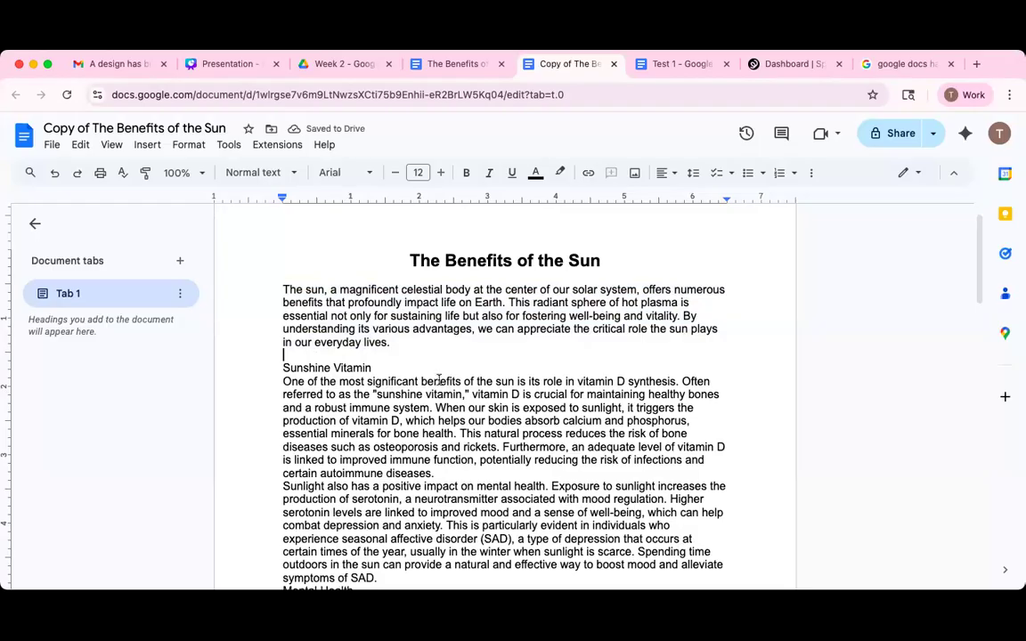
scroll(421, 375, down, 1)
scroll(421, 374, down, 2)
scroll(419, 373, down, 3)
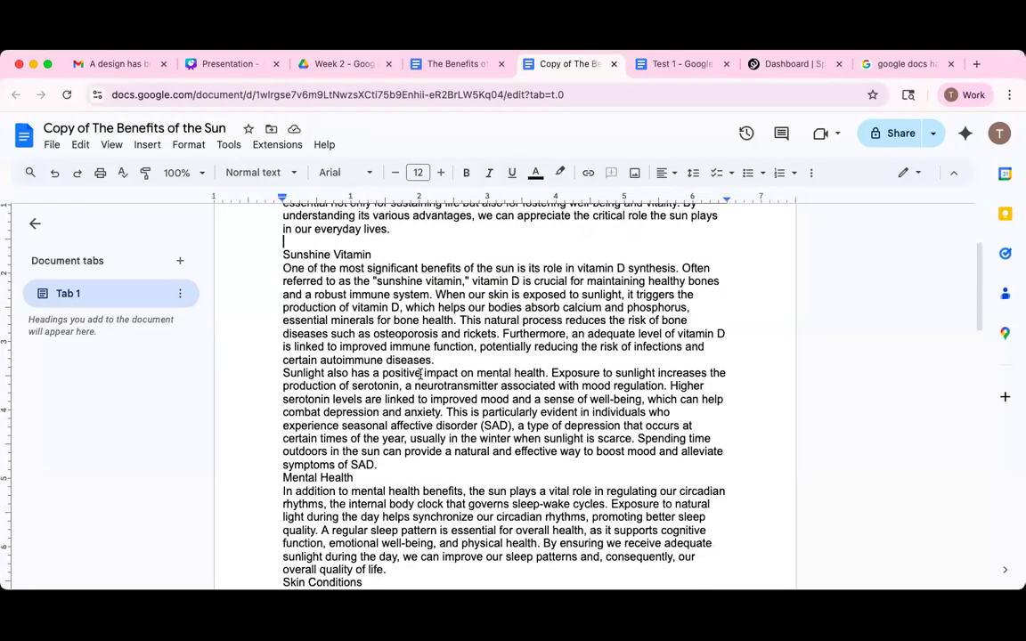
scroll(405, 365, up, 3)
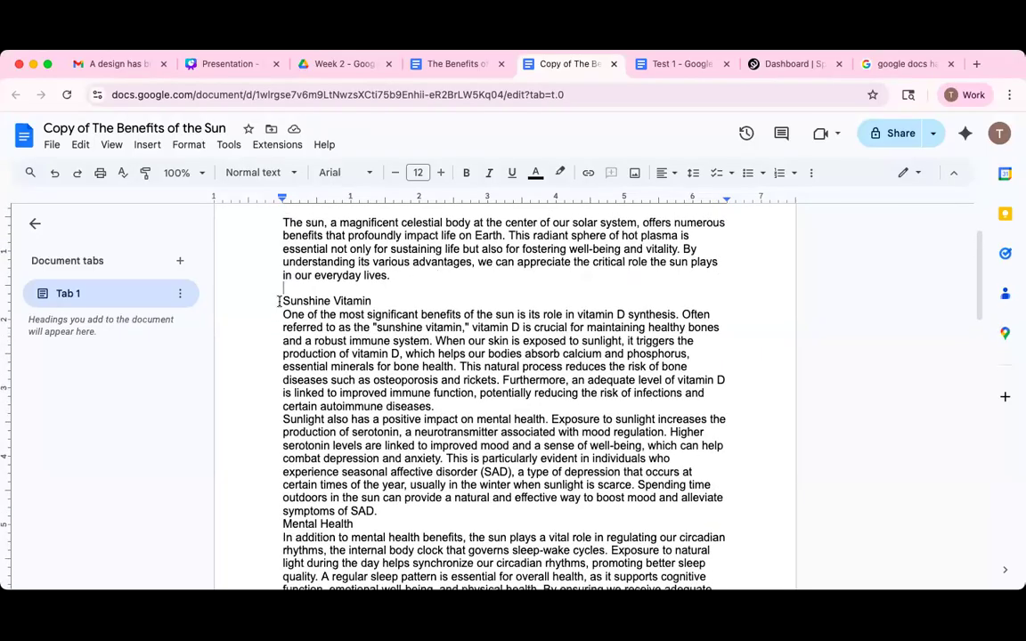
triple_click(364, 302)
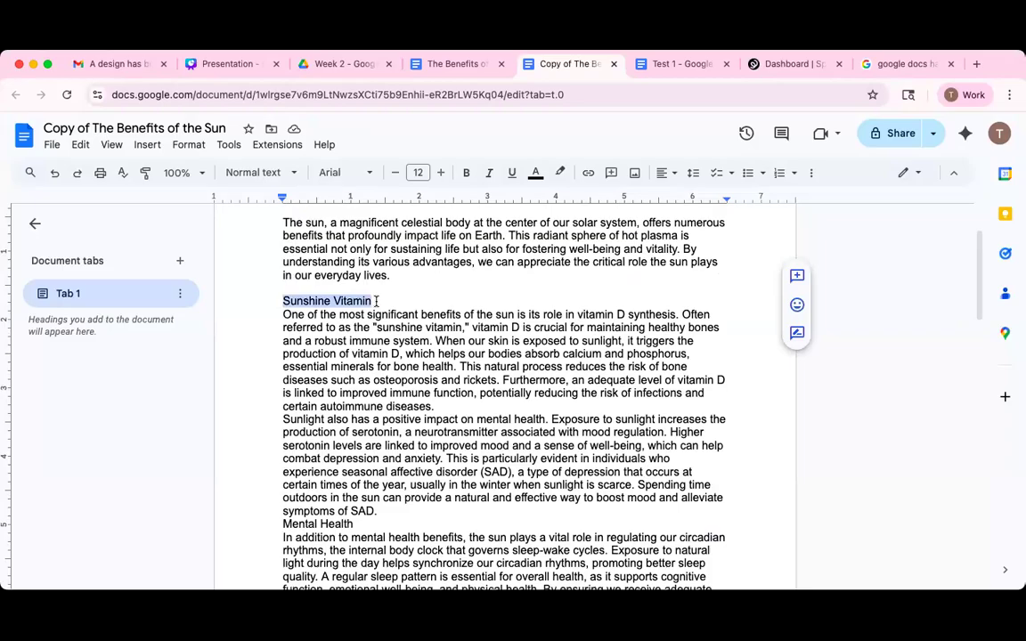
Make the 'Sunshine Vitamin' heading bold at 14 pt.
click(466, 172)
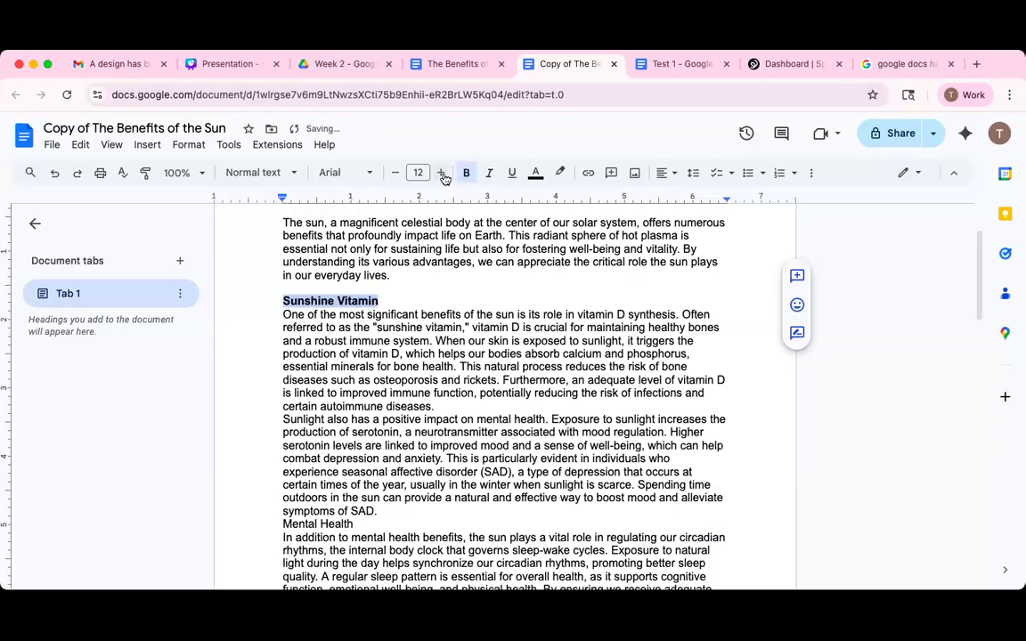
scroll(440, 228, up, 2)
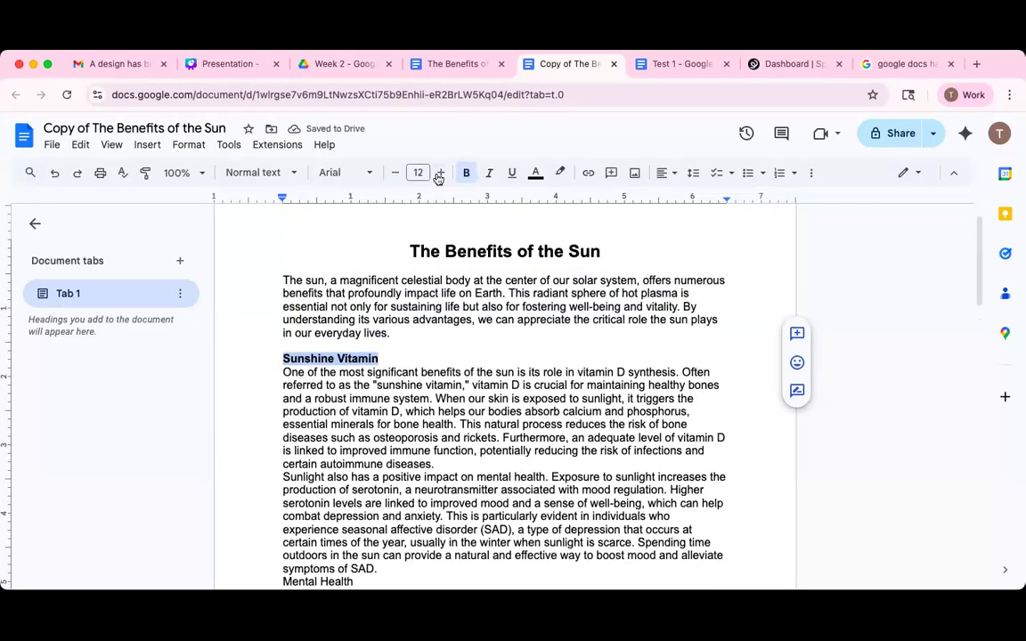
click(441, 173)
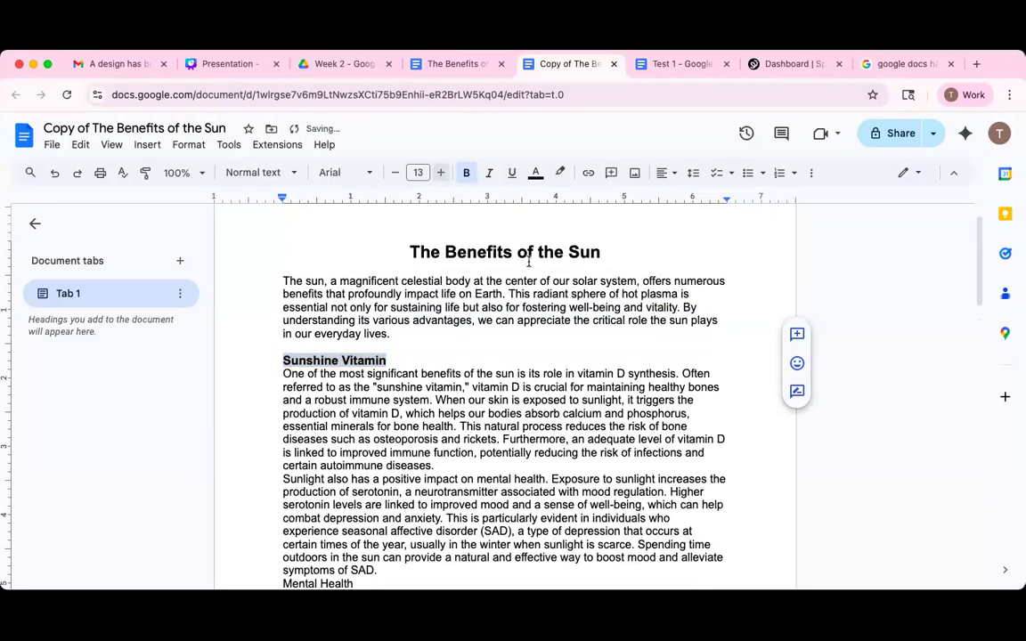
click(441, 173)
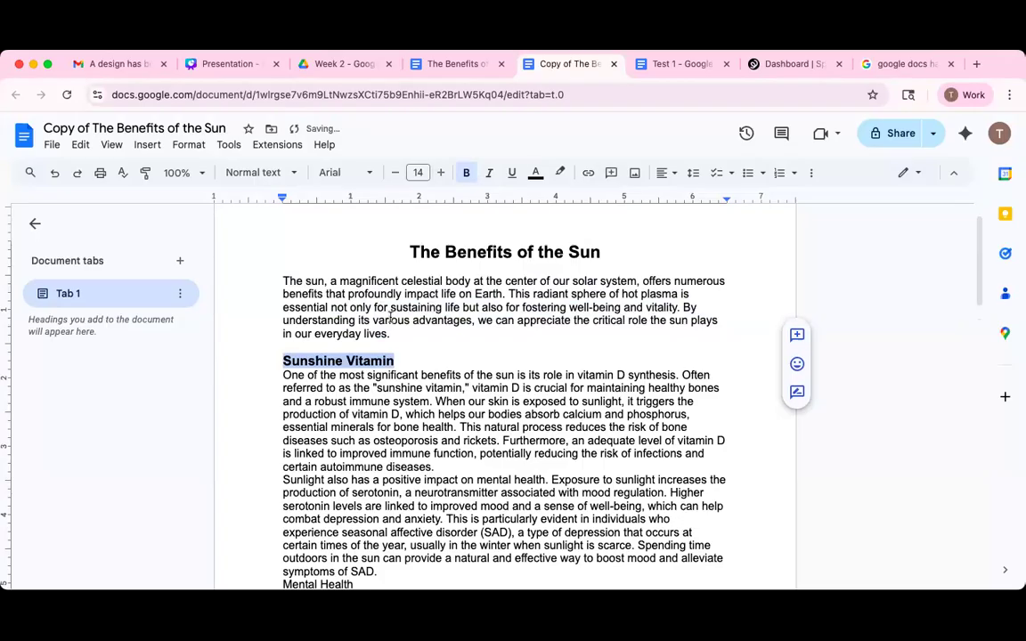
scroll(404, 310, down, 3)
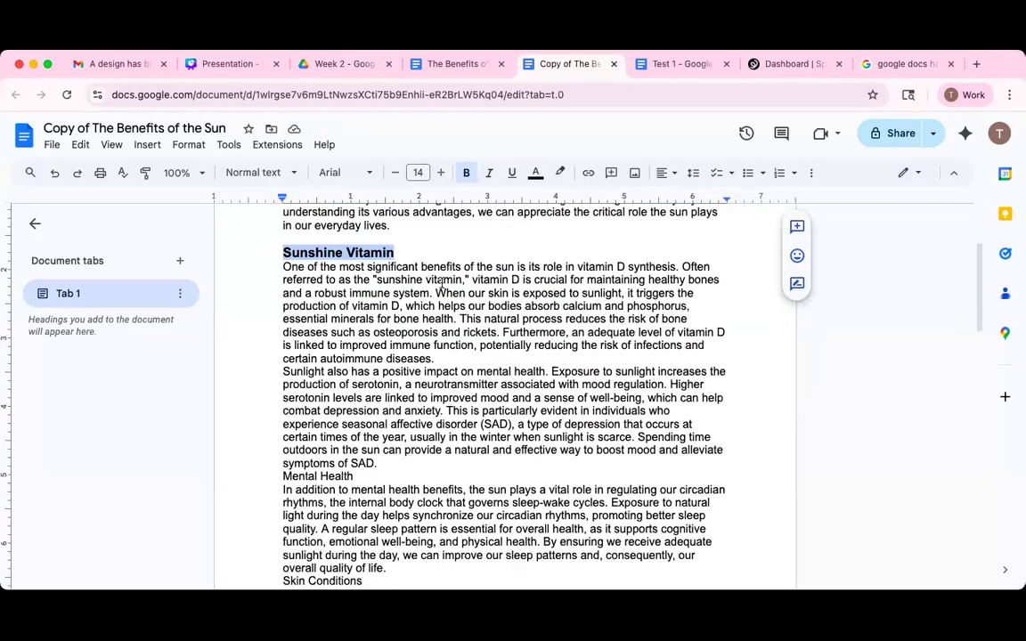
Insert blank lines after the 'autoimmune diseases.' and 'symptoms of SAD.' paragraphs.
click(443, 358)
key(Return)
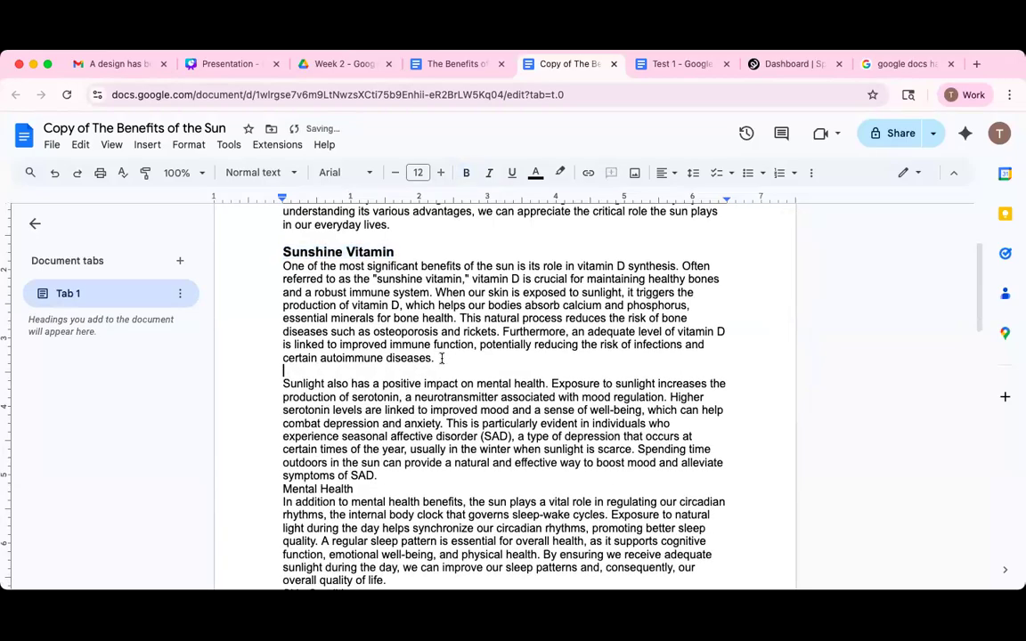
scroll(410, 285, down, 1)
click(431, 229)
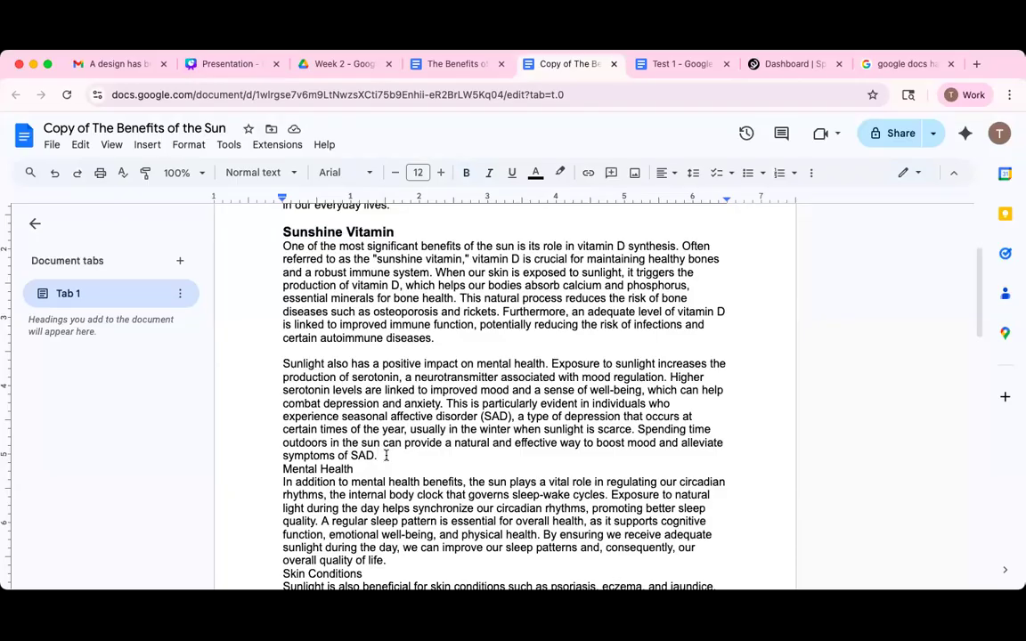
key(Return)
scroll(419, 288, down, 3)
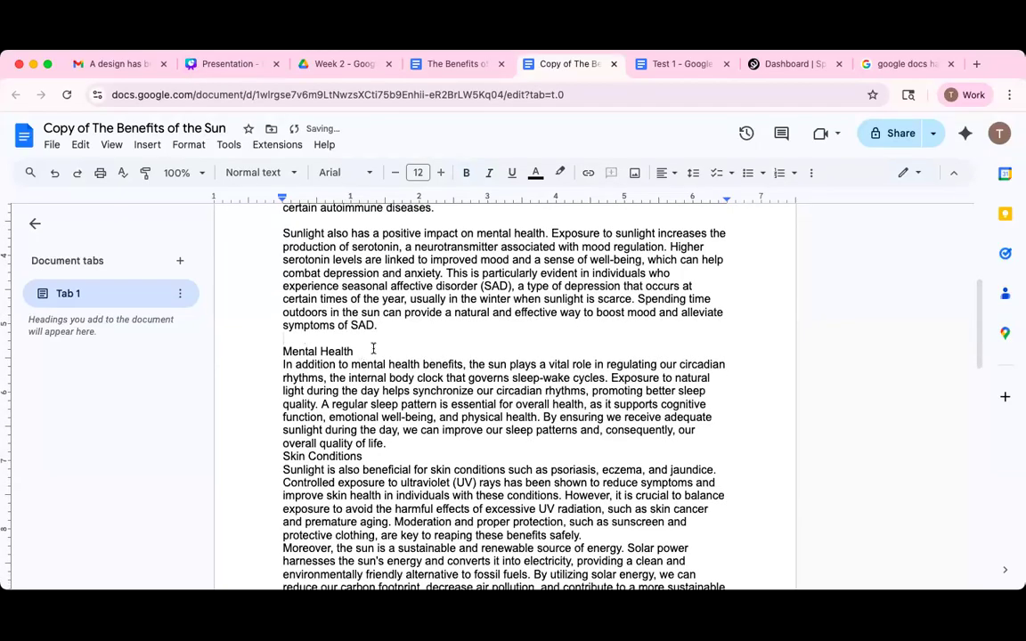
drag(367, 353, 269, 351)
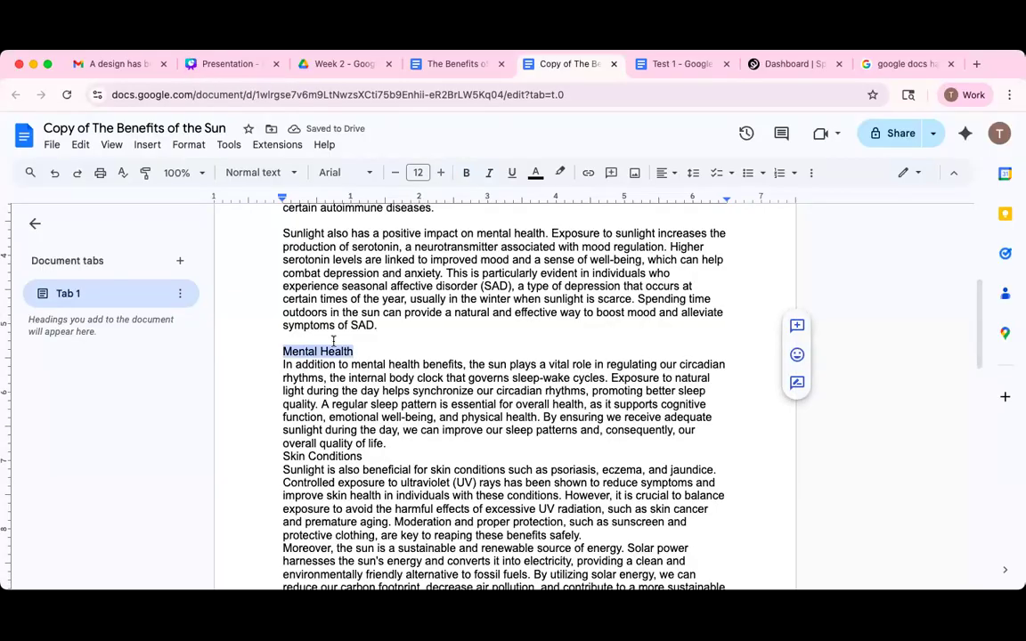
Make 'Mental Health' bold 14 pt and add a blank line before 'Skin Conditions'.
click(466, 173)
click(441, 173)
key(super+shift+period)
scroll(428, 419, down, 1)
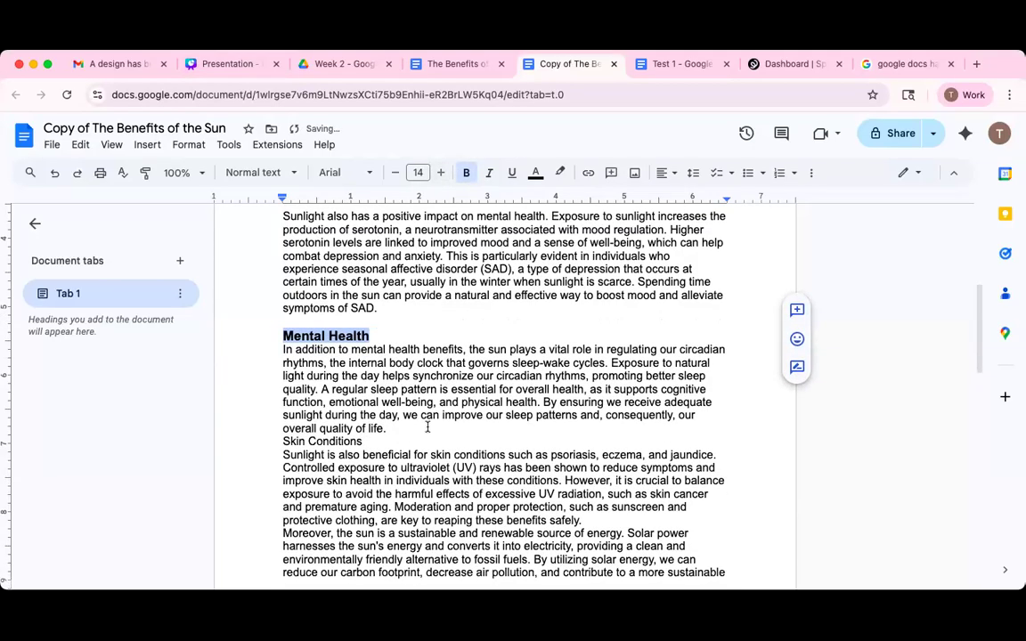
click(430, 425)
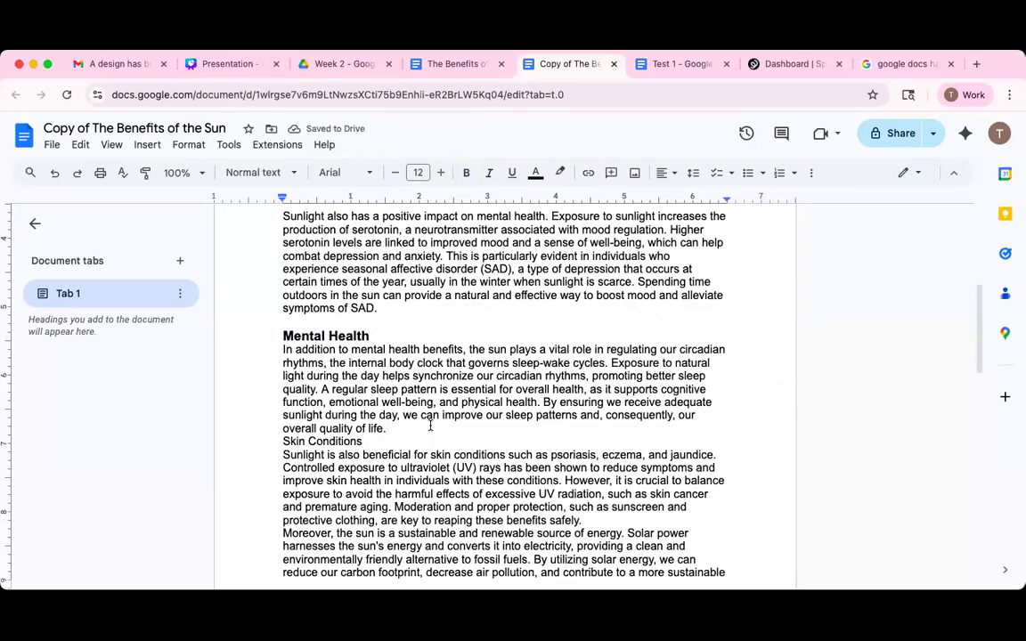
key(Return)
Make 'Skin Conditions' bold and larger, and break after its paragraph before 'Moreover'.
scroll(582, 238, down, 5)
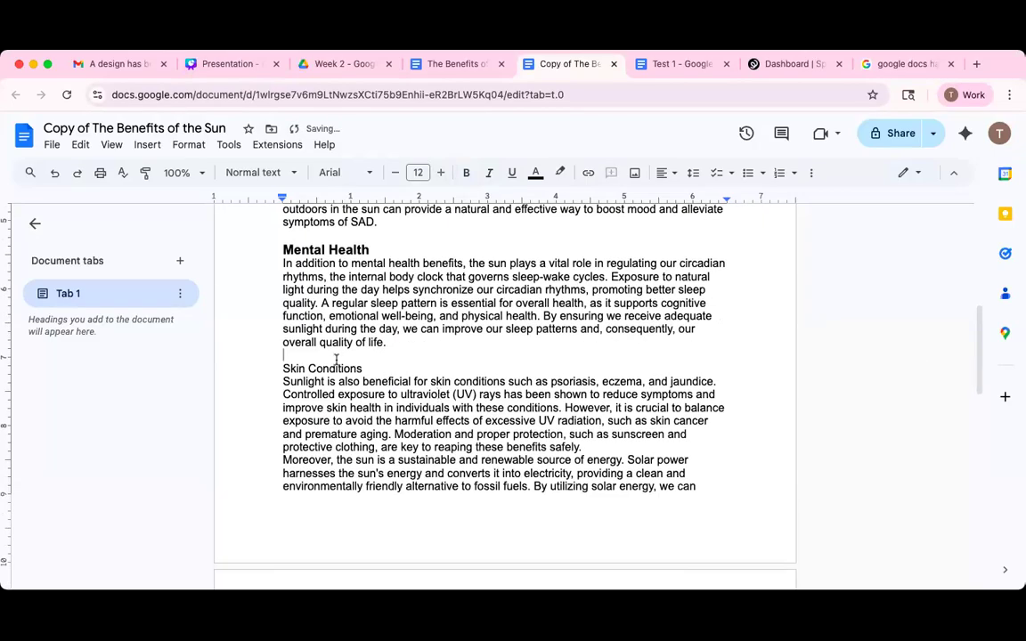
drag(294, 368, 363, 369)
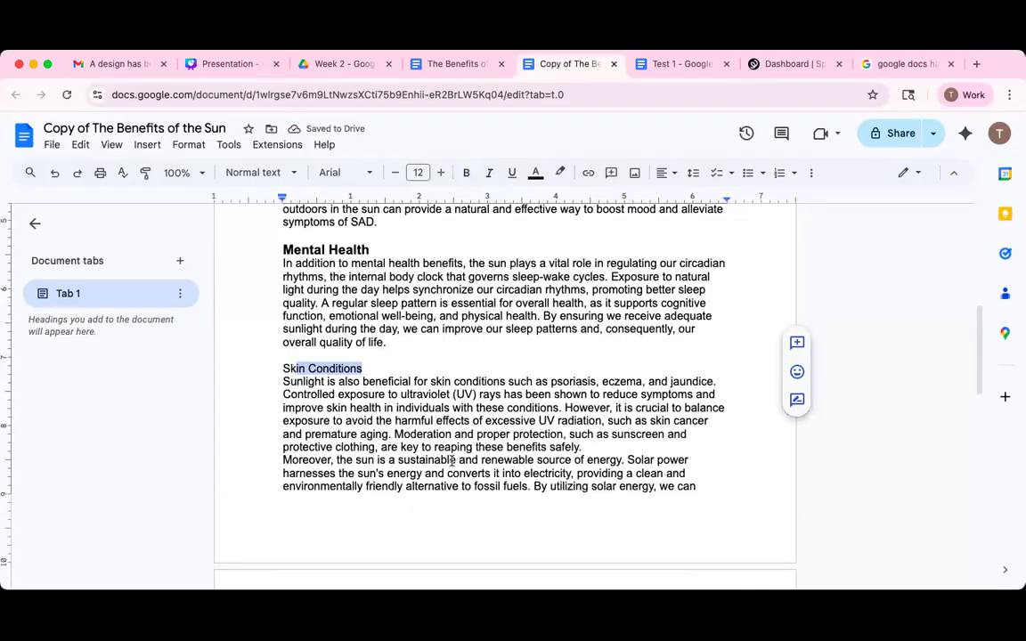
drag(280, 368, 363, 369)
click(466, 172)
click(440, 172)
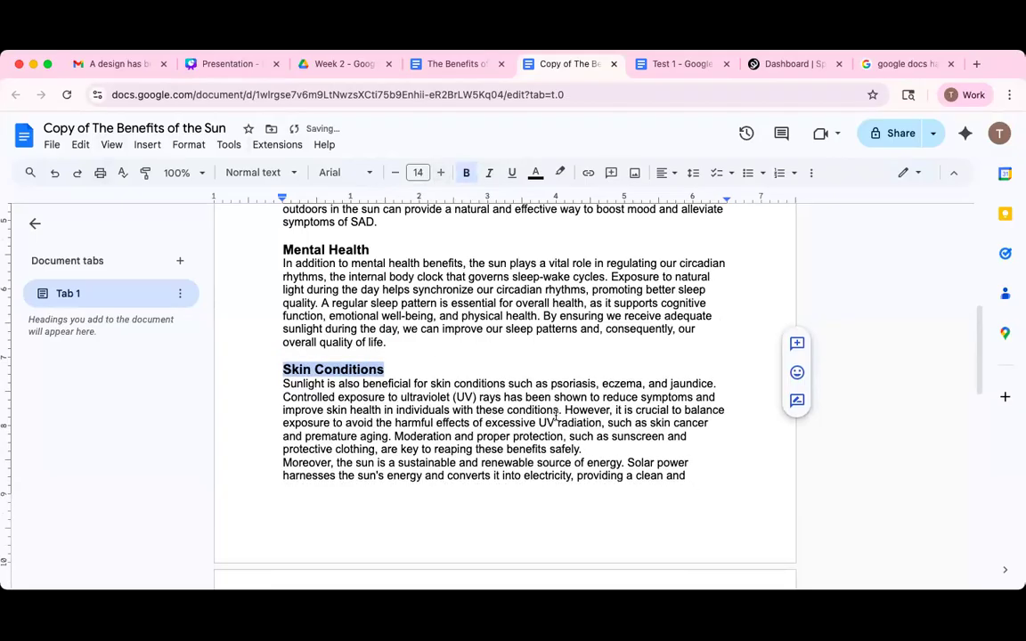
click(595, 455)
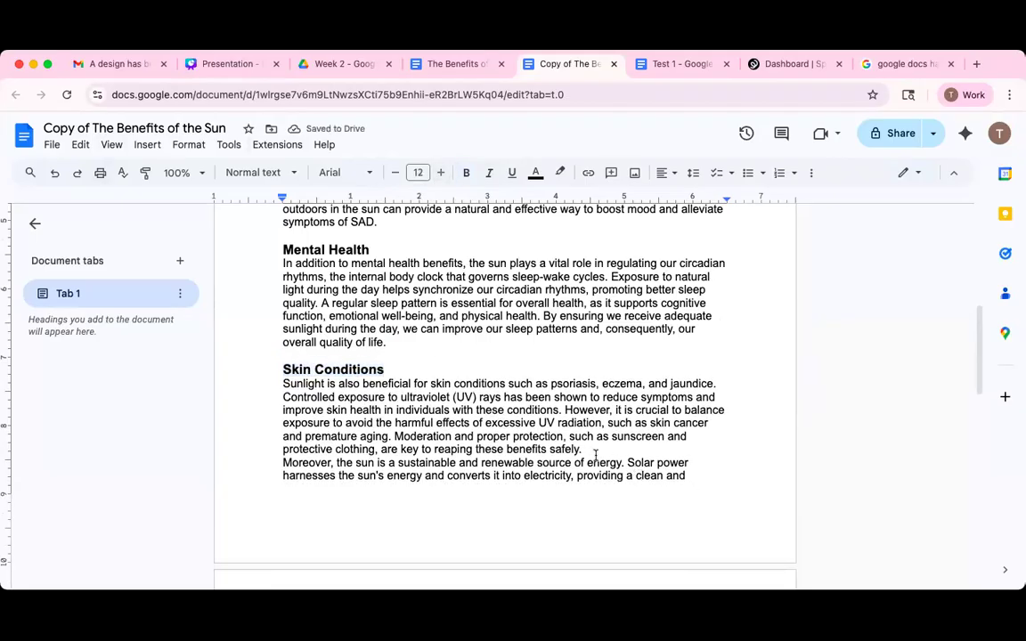
key(ctrl+Return)
scroll(596, 454, down, 5)
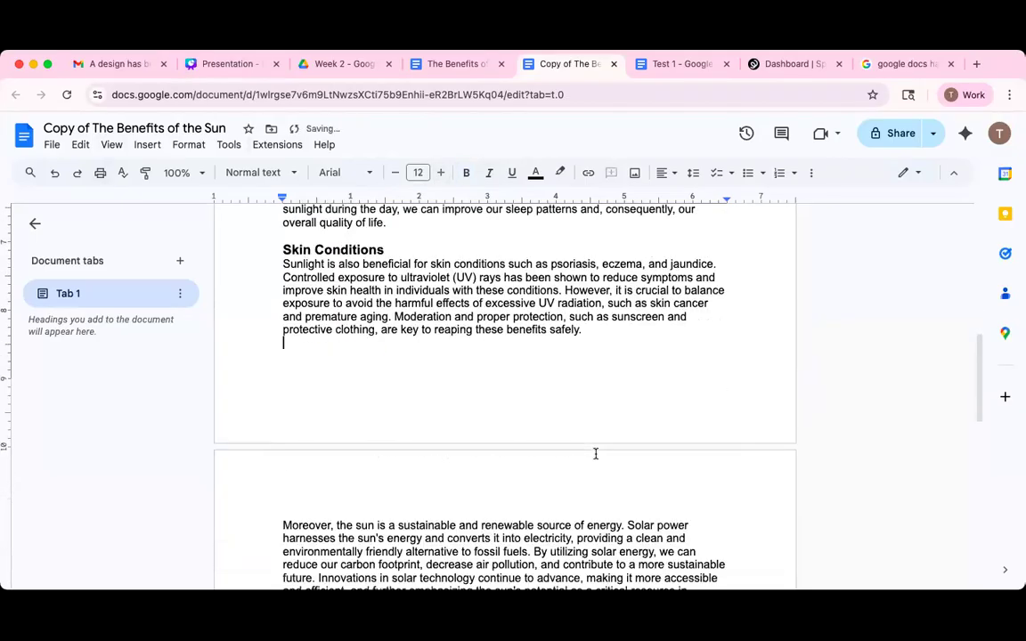
Add a blank line before 'BioDiversity' and make that heading bold and larger.
scroll(415, 472, down, 1)
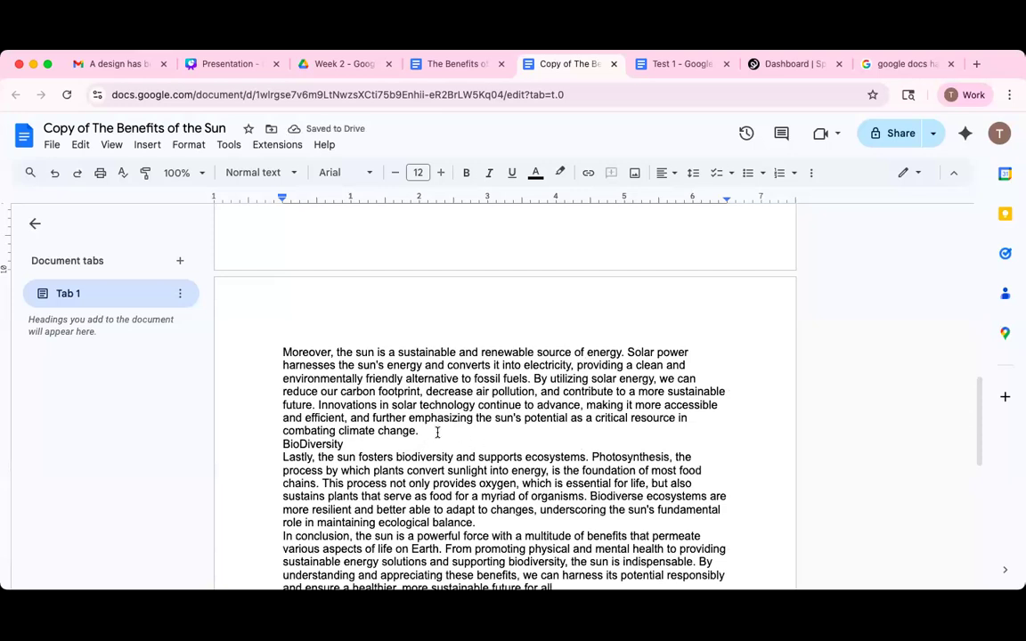
click(438, 433)
key(Return)
click(374, 454)
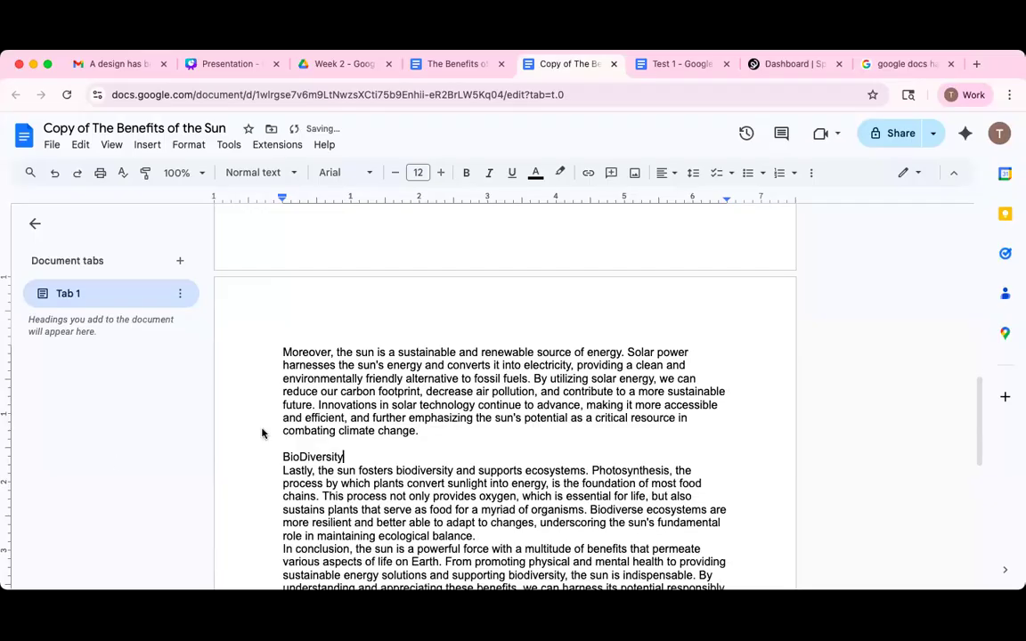
drag(281, 457, 343, 457)
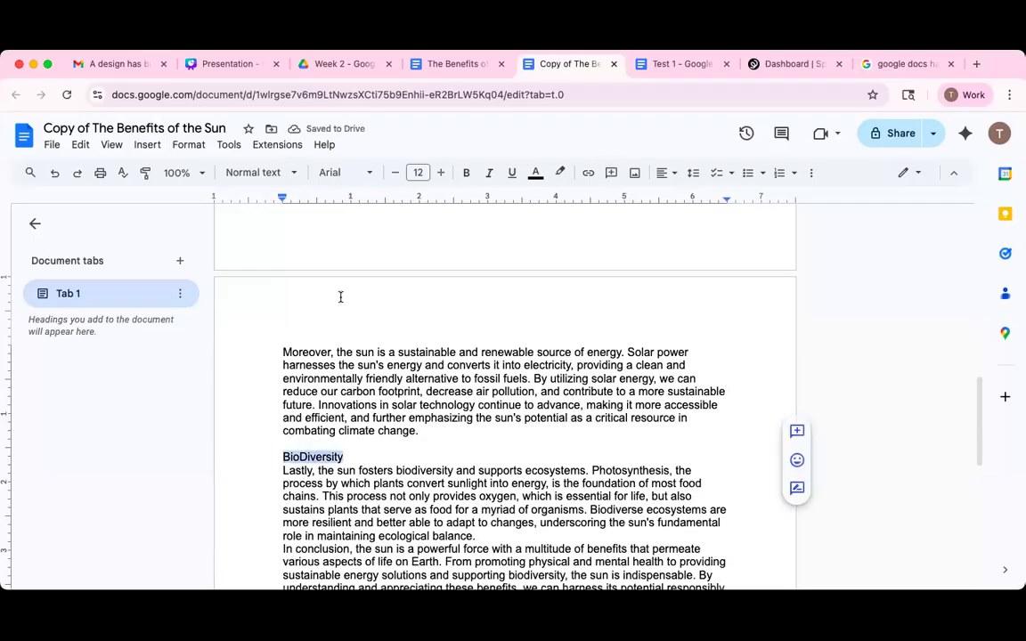
click(466, 174)
click(442, 177)
click(442, 176)
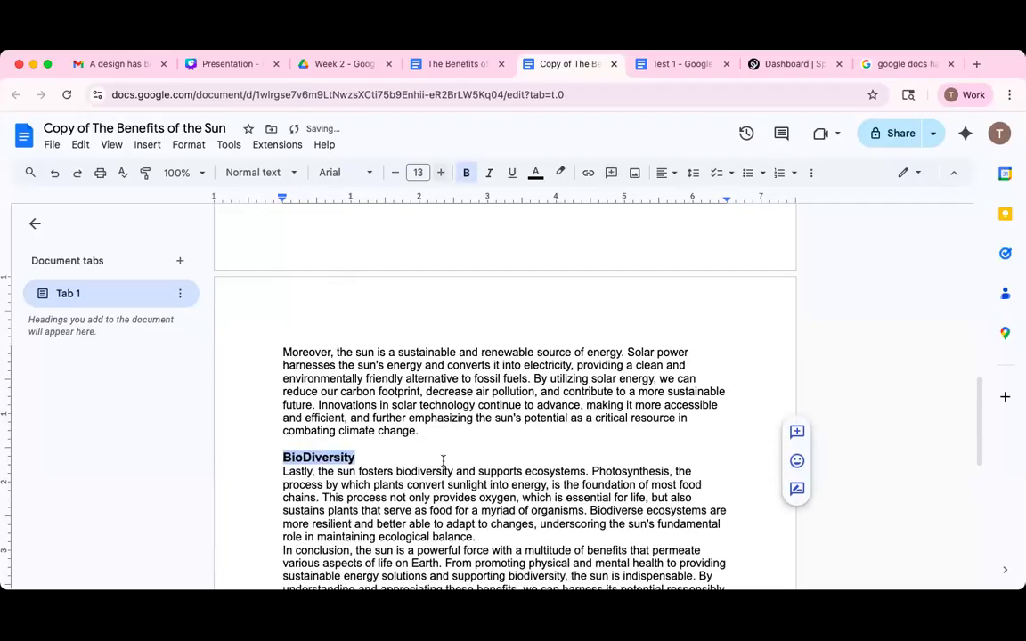
Insert a blank line between the BioDiversity paragraph and the concluding paragraph.
scroll(504, 466, down, 2)
click(504, 461)
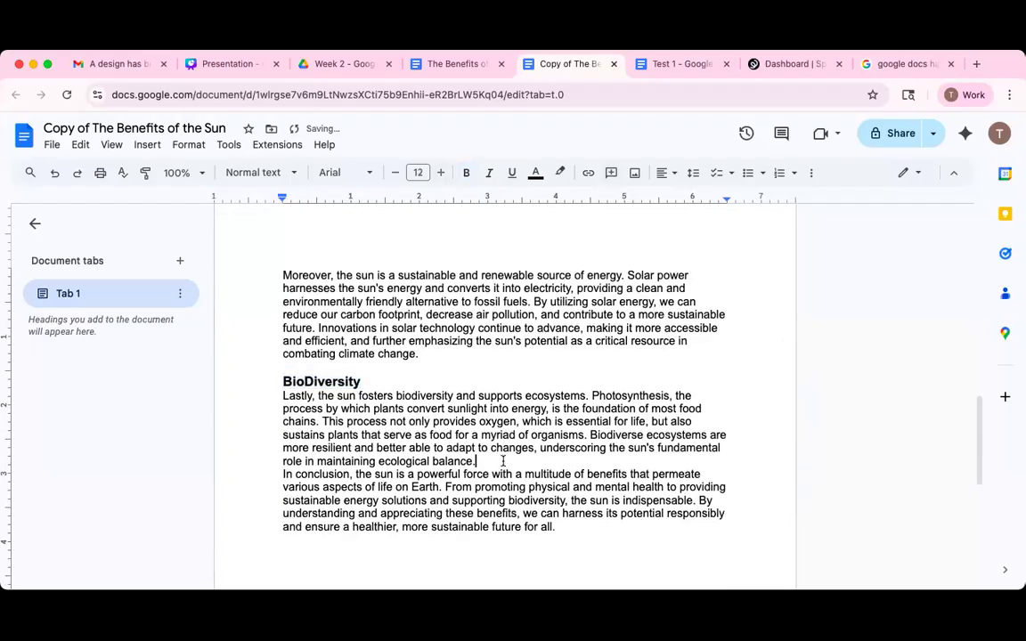
key(Return)
scroll(508, 460, down, 3)
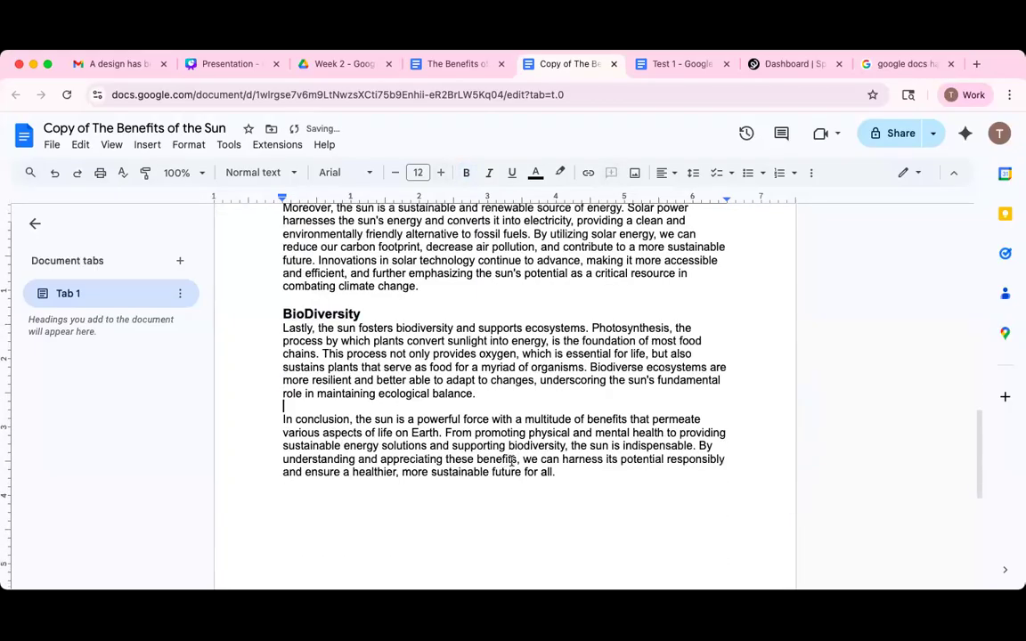
scroll(513, 461, up, 15)
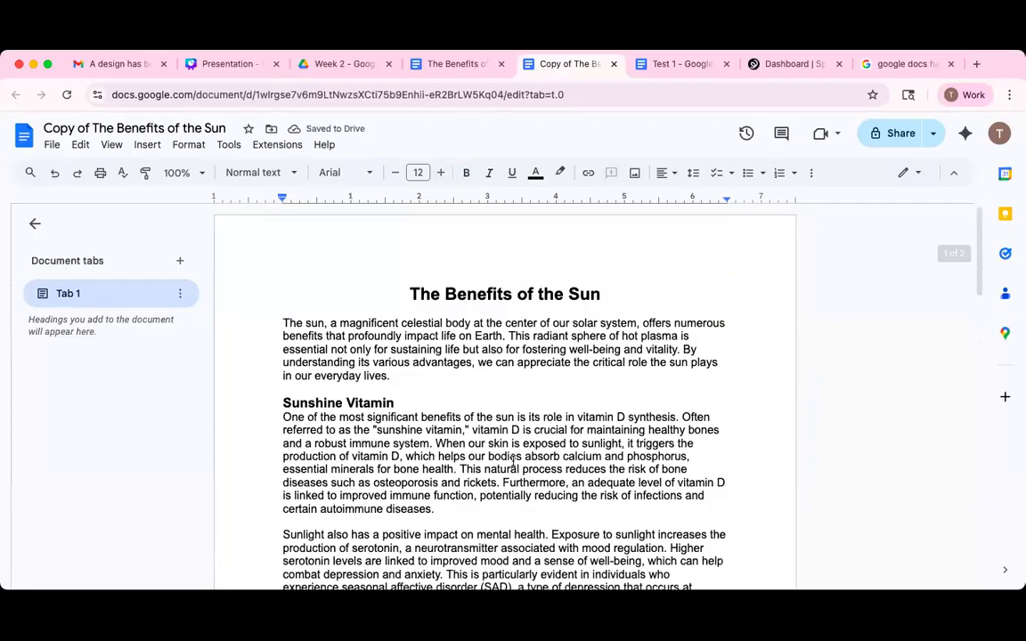
scroll(513, 462, down, 5)
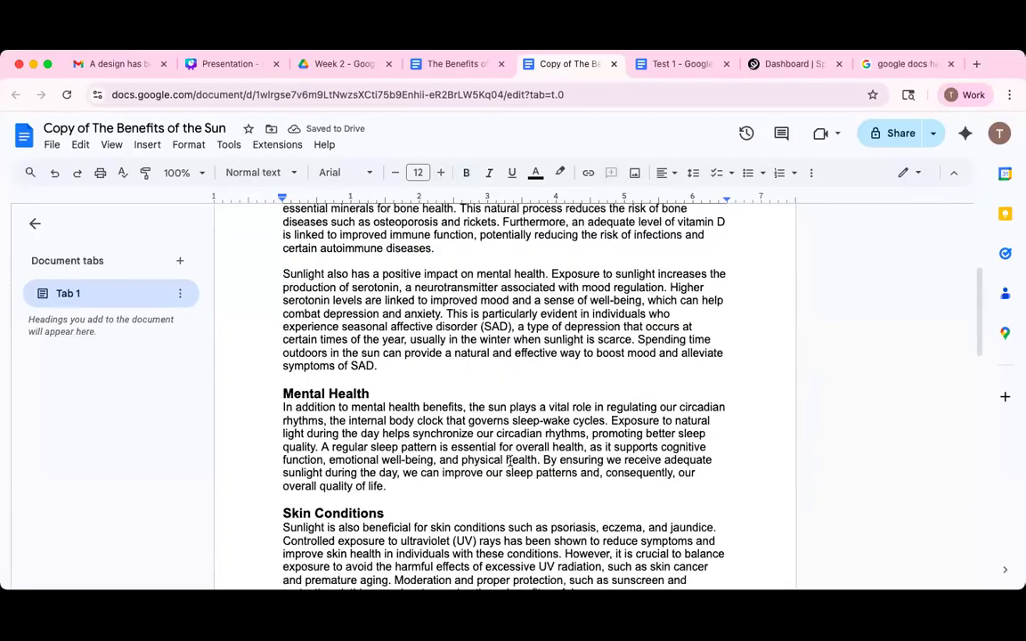
scroll(512, 461, down, 10)
scroll(511, 458, up, 5)
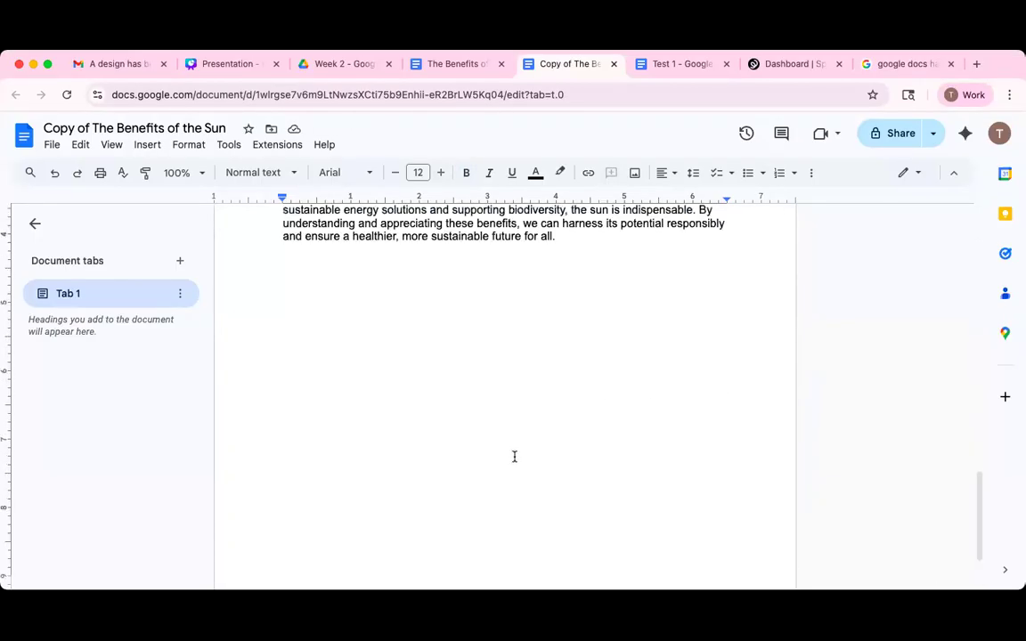
scroll(512, 458, up, 3)
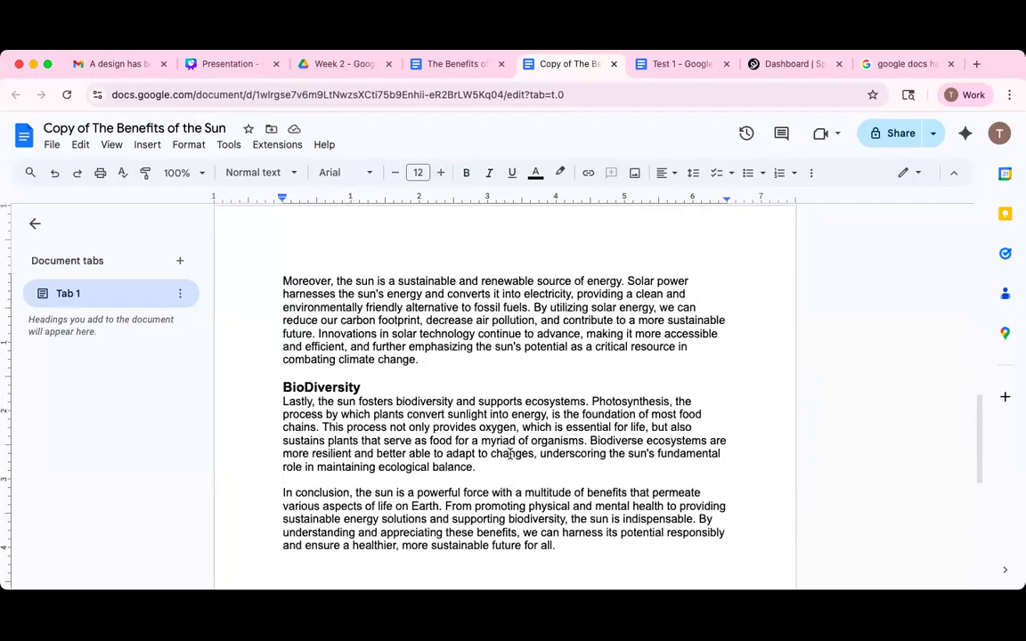
scroll(512, 450, down, 1)
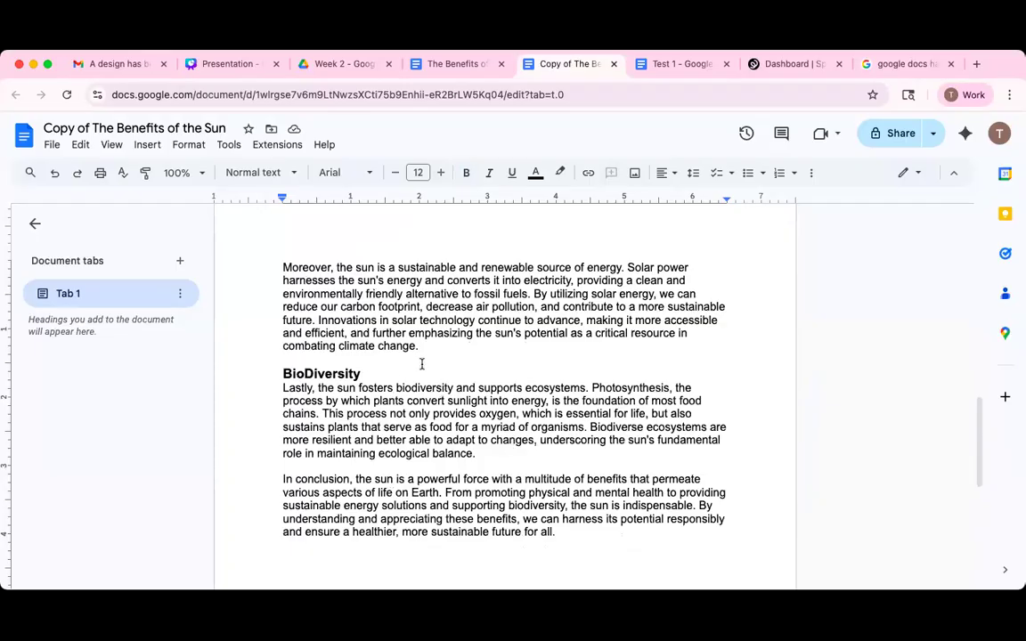
scroll(282, 410, up, 1)
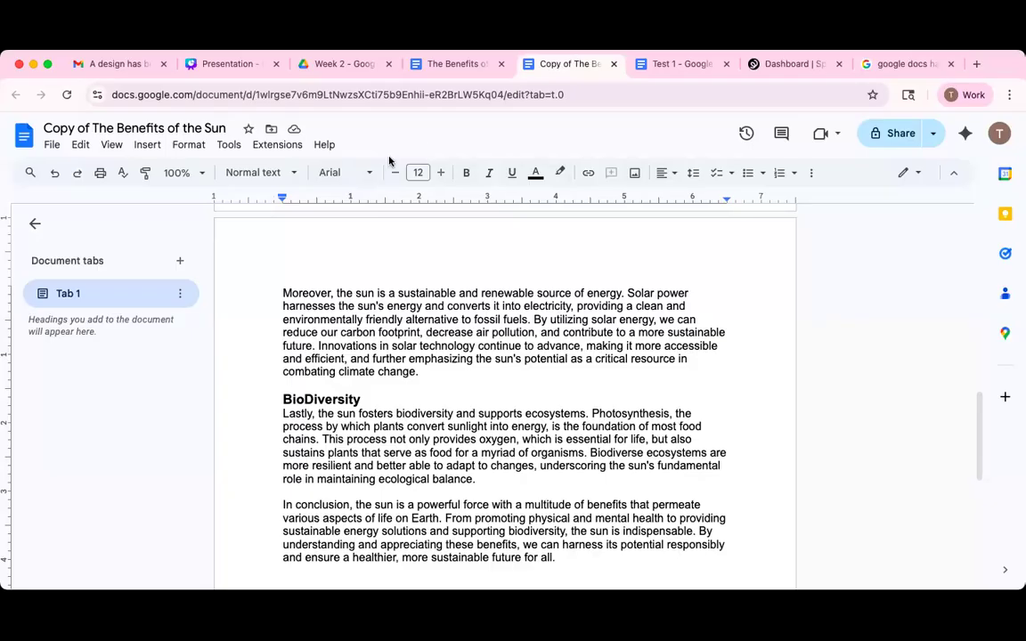
scroll(592, 385, up, 1)
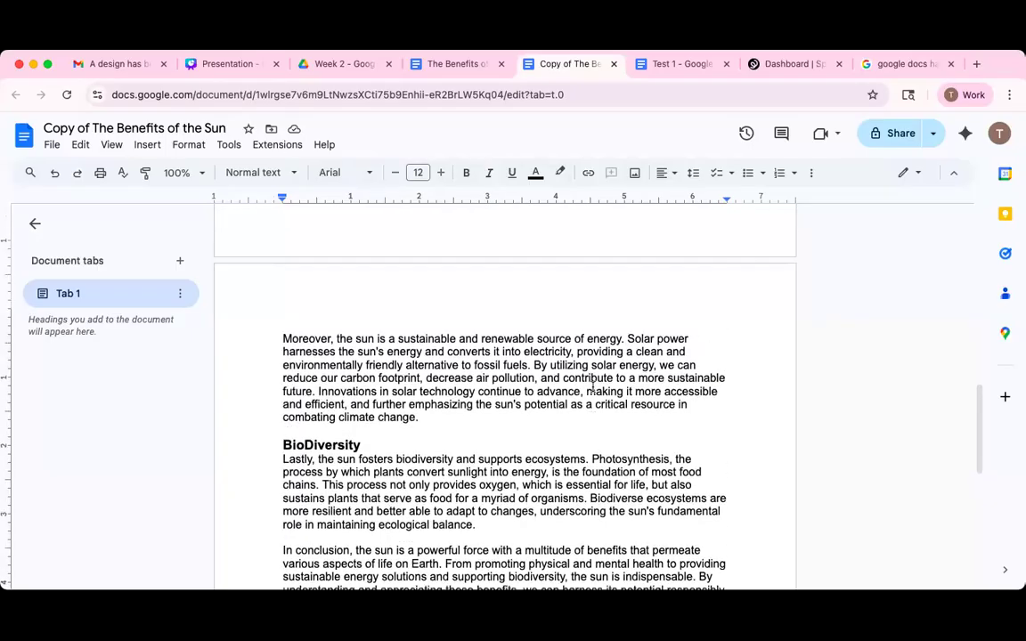
scroll(592, 386, up, 10)
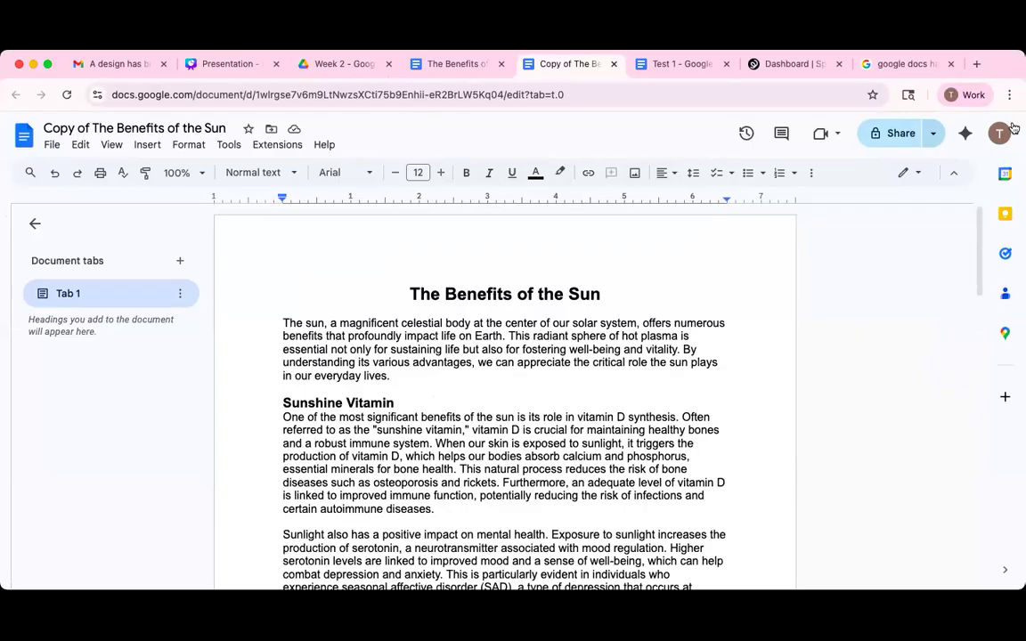
Make a copy of the original 'The Benefits of the Sun (Example)' document.
click(488, 79)
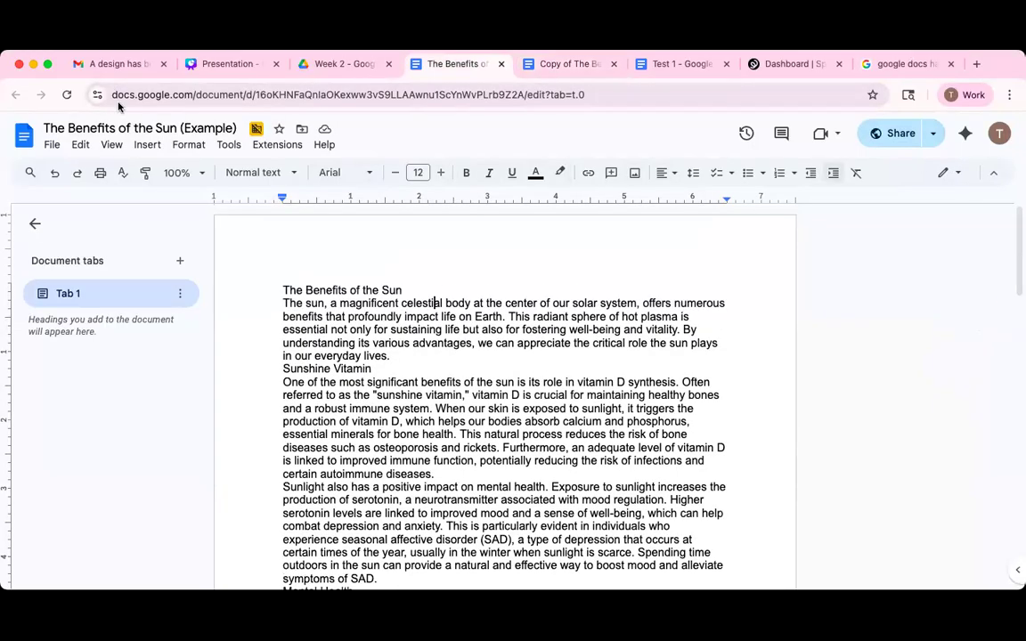
click(51, 145)
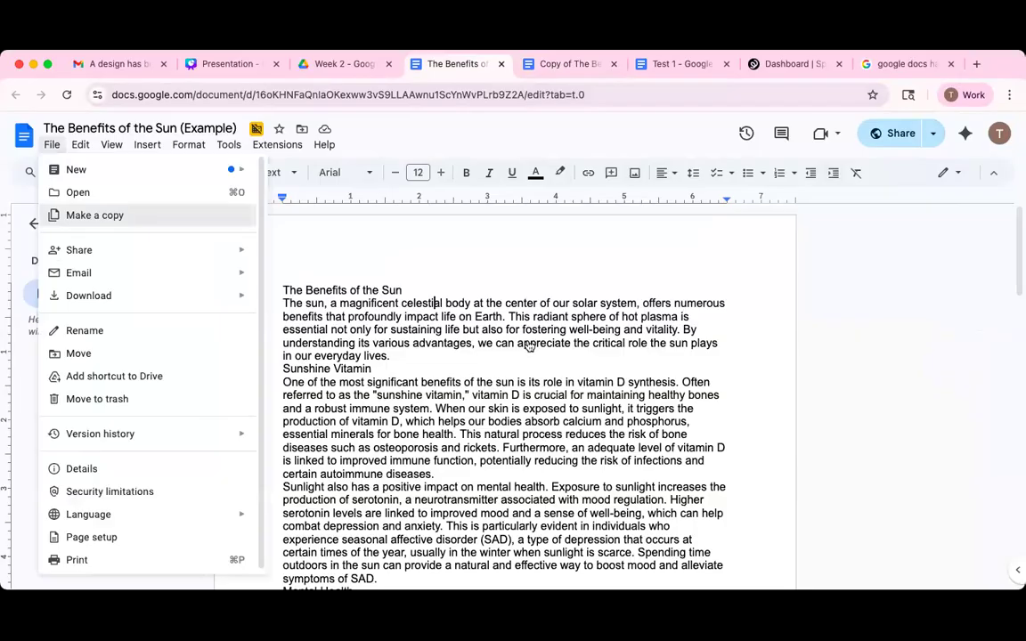
click(101, 217)
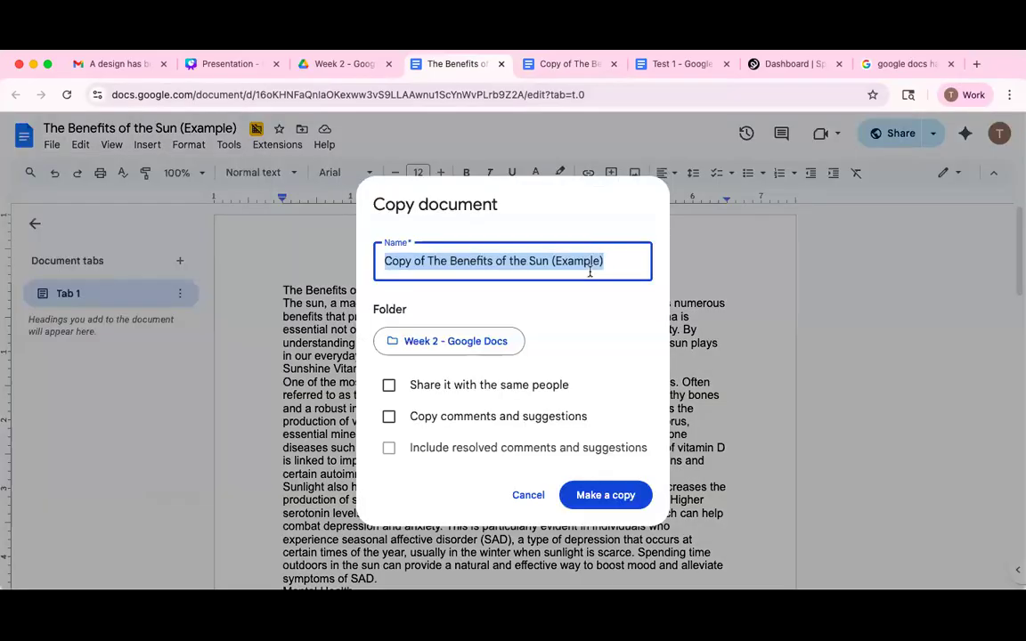
click(598, 495)
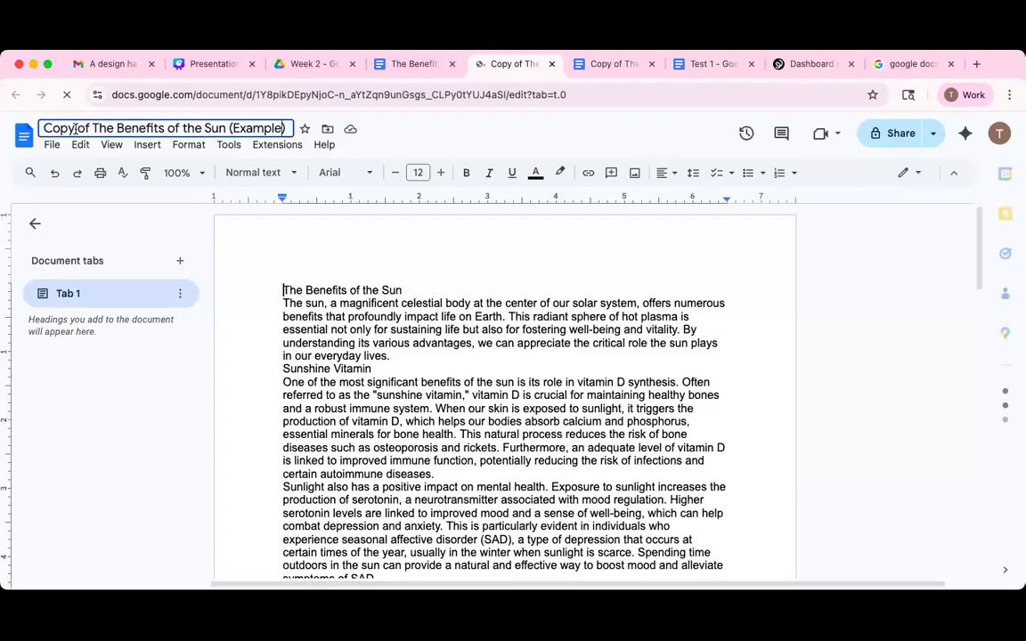
Rename the copy to 'Copy2 of The Benefits of the Sun' and select its title line.
text(2)
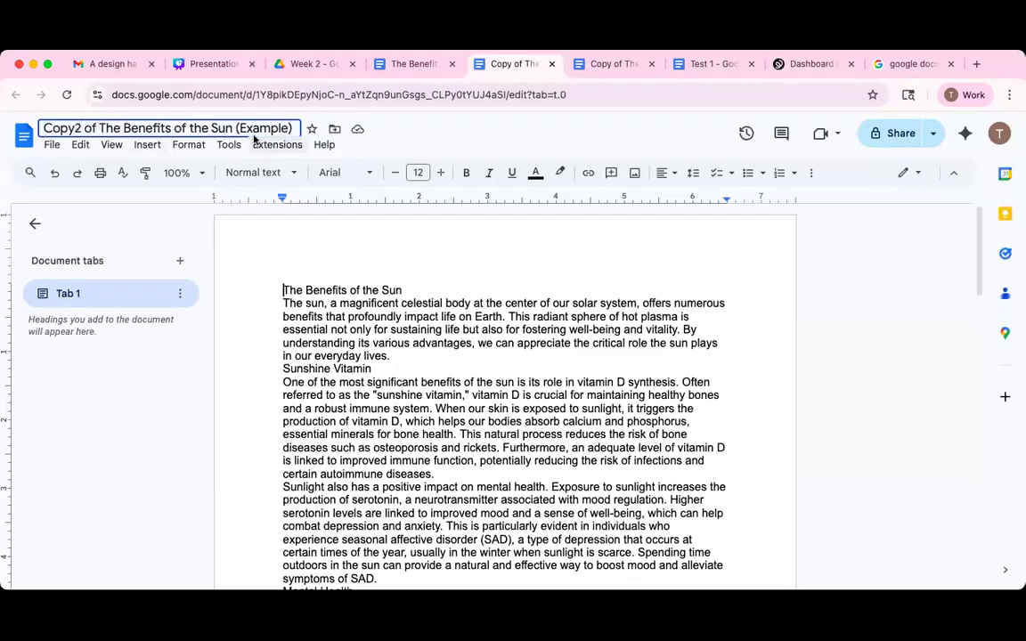
drag(236, 128, 294, 136)
key(BackSpace)
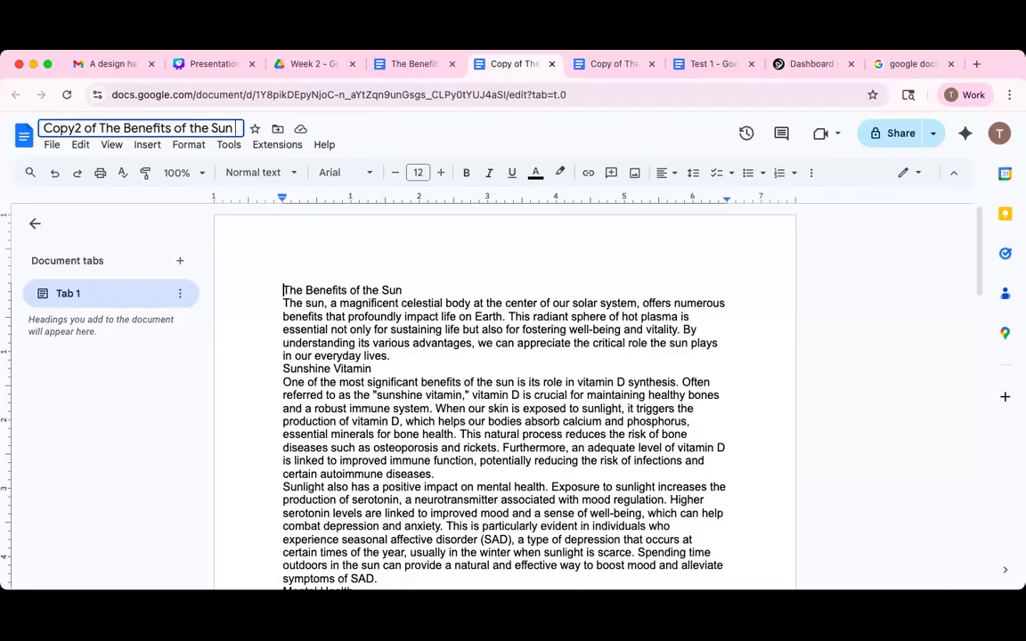
click(318, 290)
drag(407, 287, 278, 272)
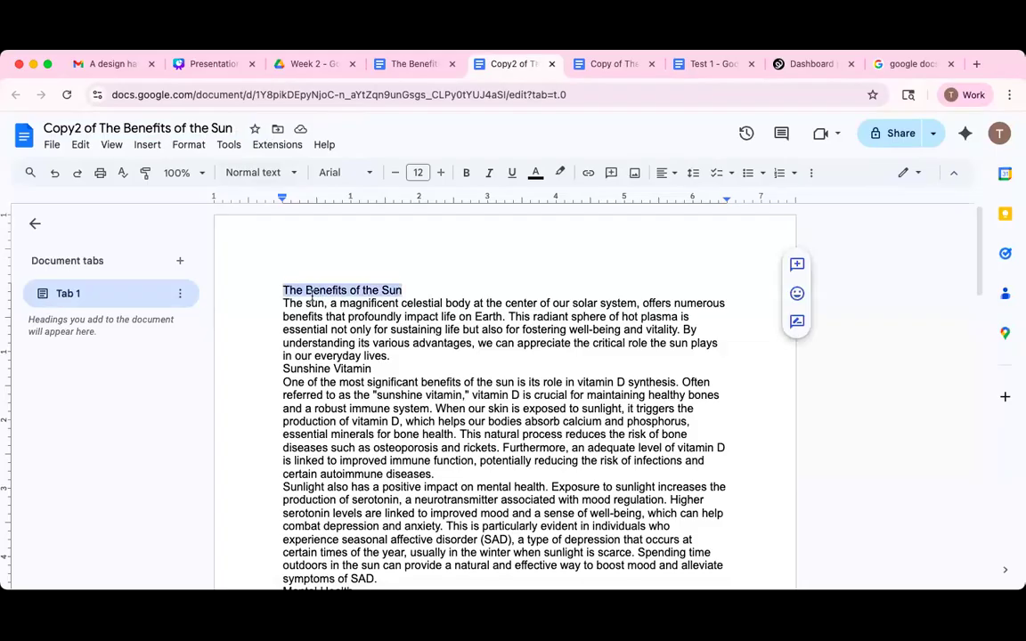
Show the paragraph styles list for the title line, weighing Title against Normal text.
click(295, 174)
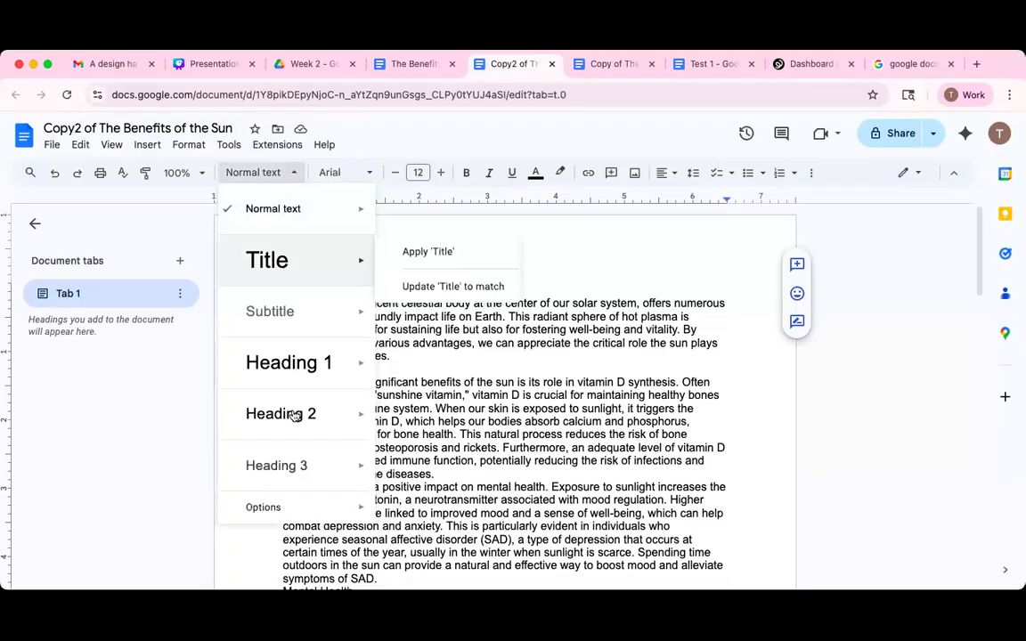
mouse_move(277, 255)
mouse_move(282, 220)
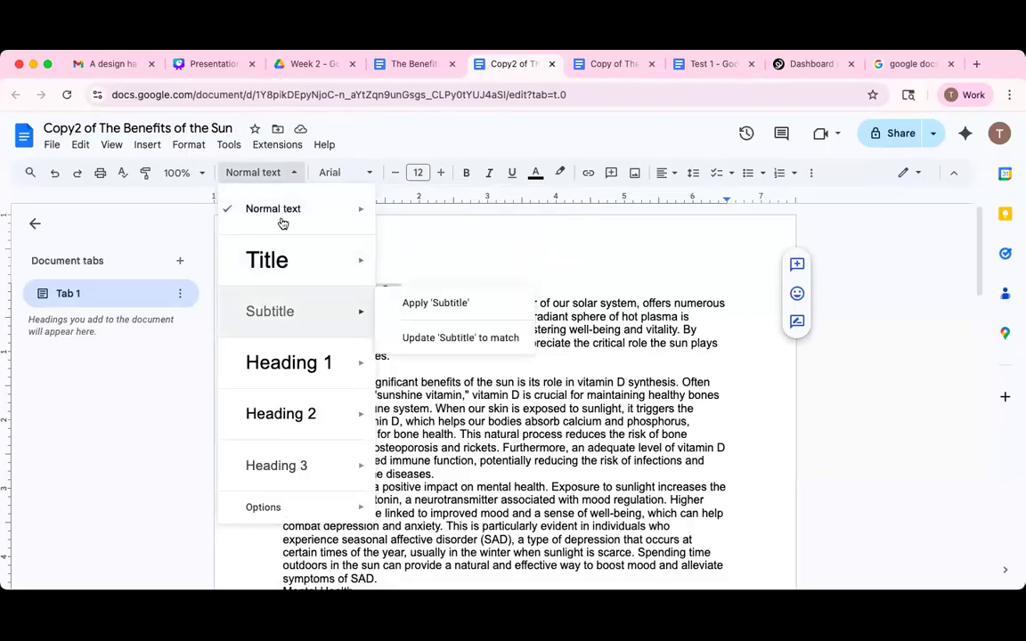
mouse_move(311, 273)
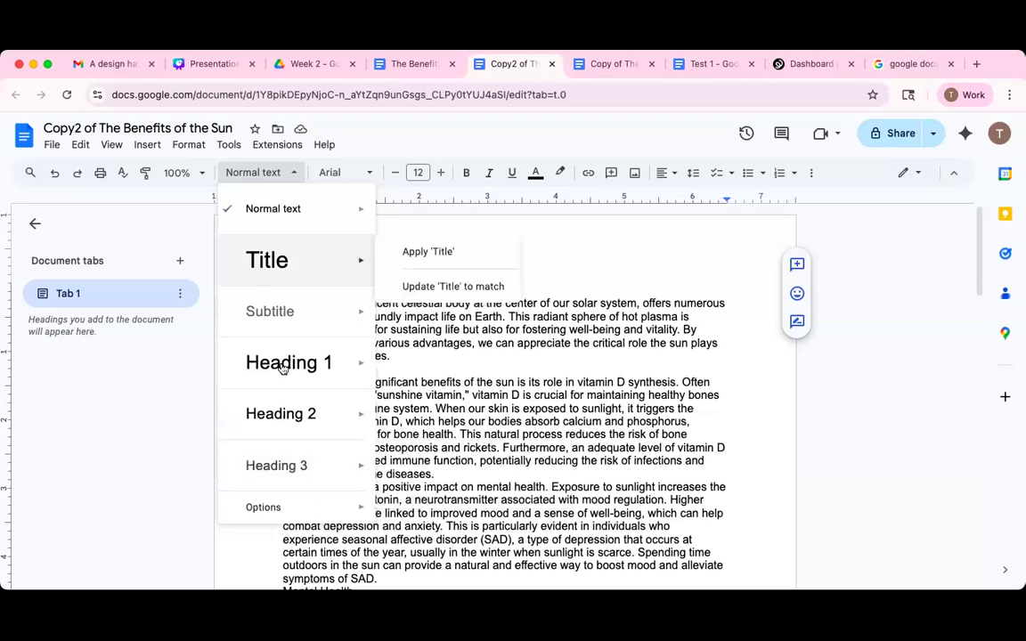
Apply the Title style to the 'The Benefits of the Sun' line.
mouse_move(284, 370)
mouse_move(294, 415)
mouse_move(316, 373)
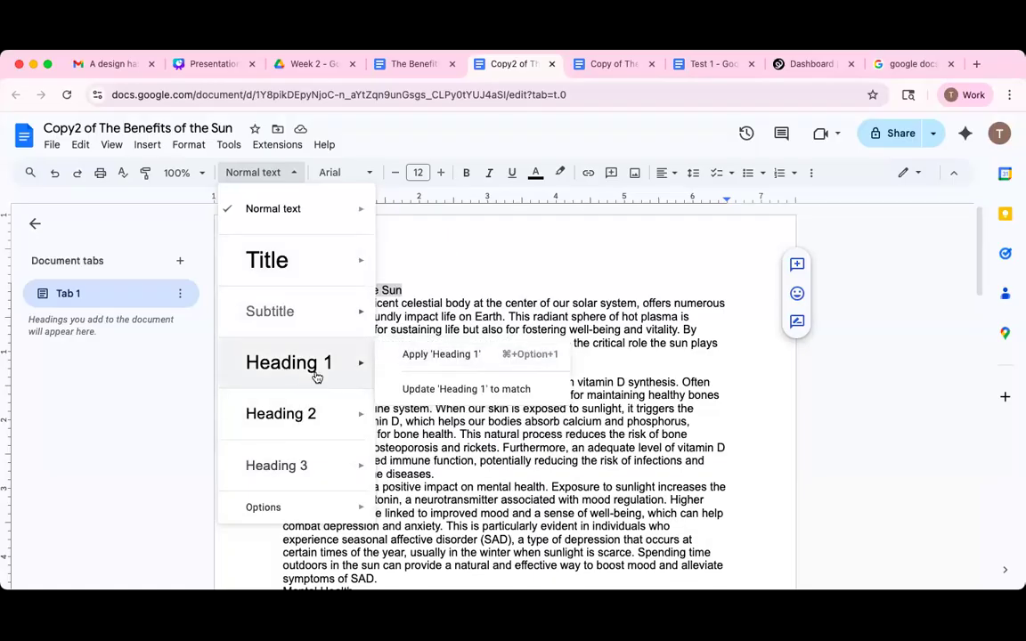
click(408, 291)
shift+click(221, 293)
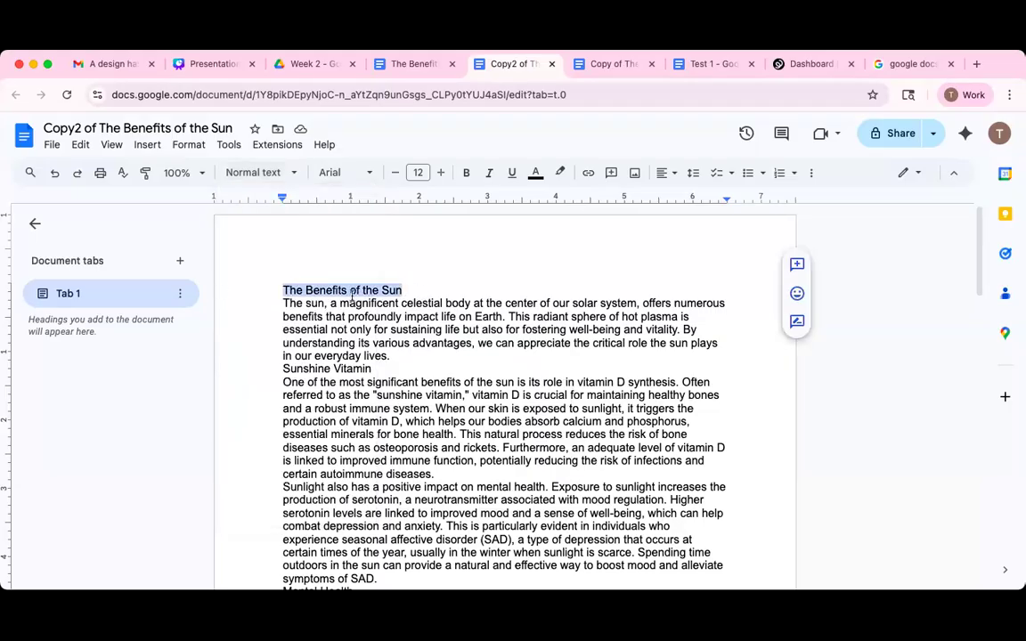
click(260, 172)
mouse_move(304, 263)
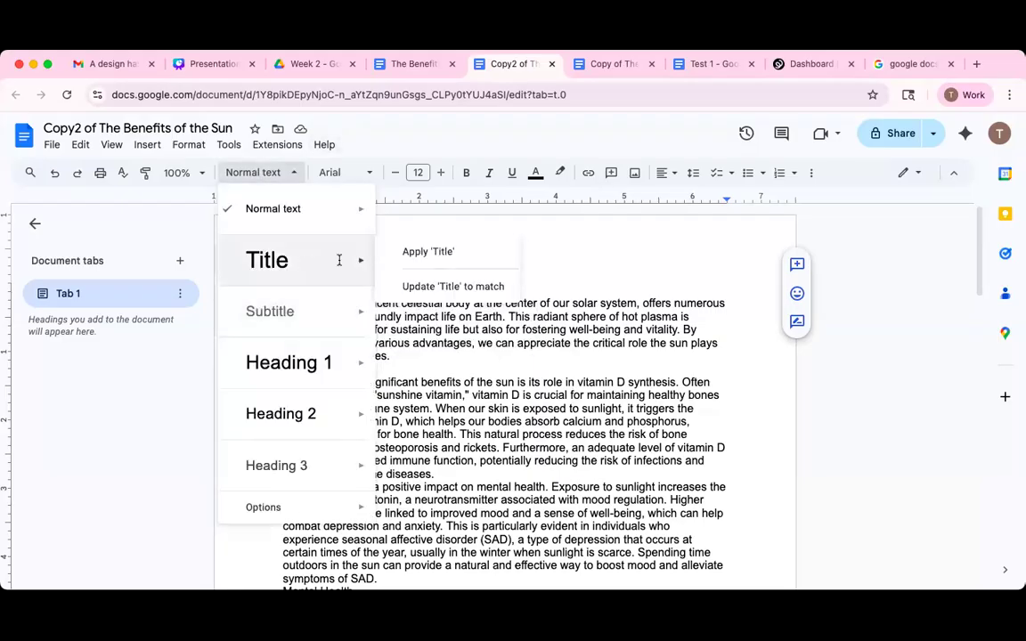
click(337, 260)
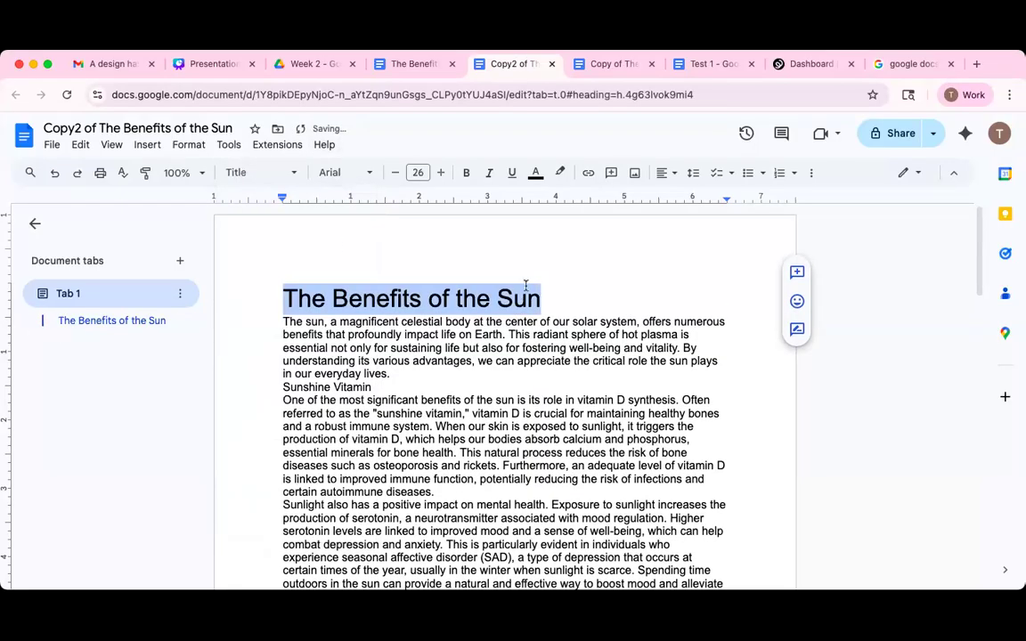
Center the 'The Benefits of the Sun' title on the page.
click(353, 290)
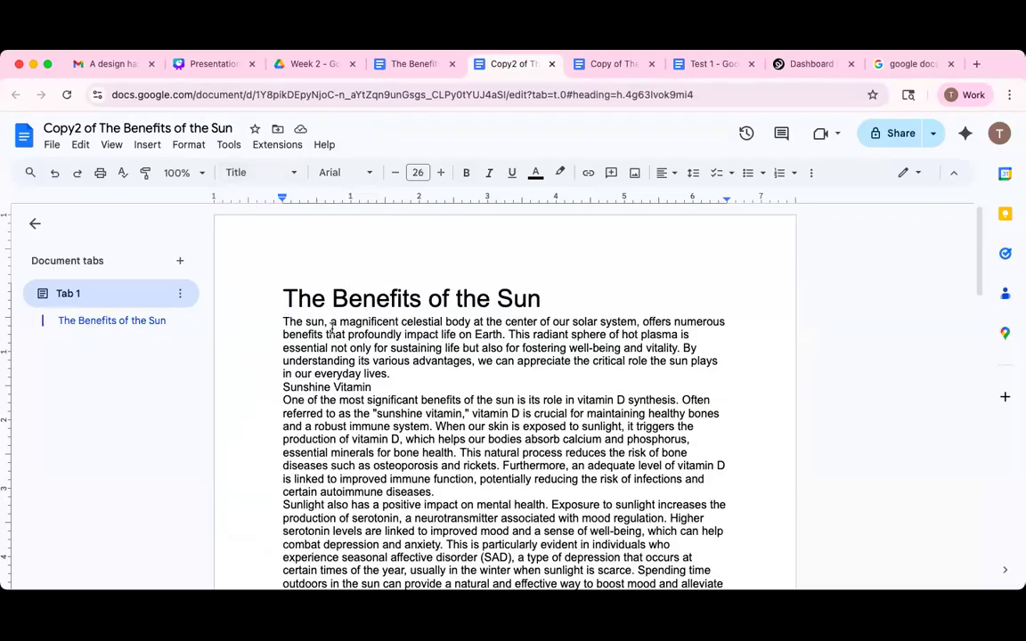
click(276, 231)
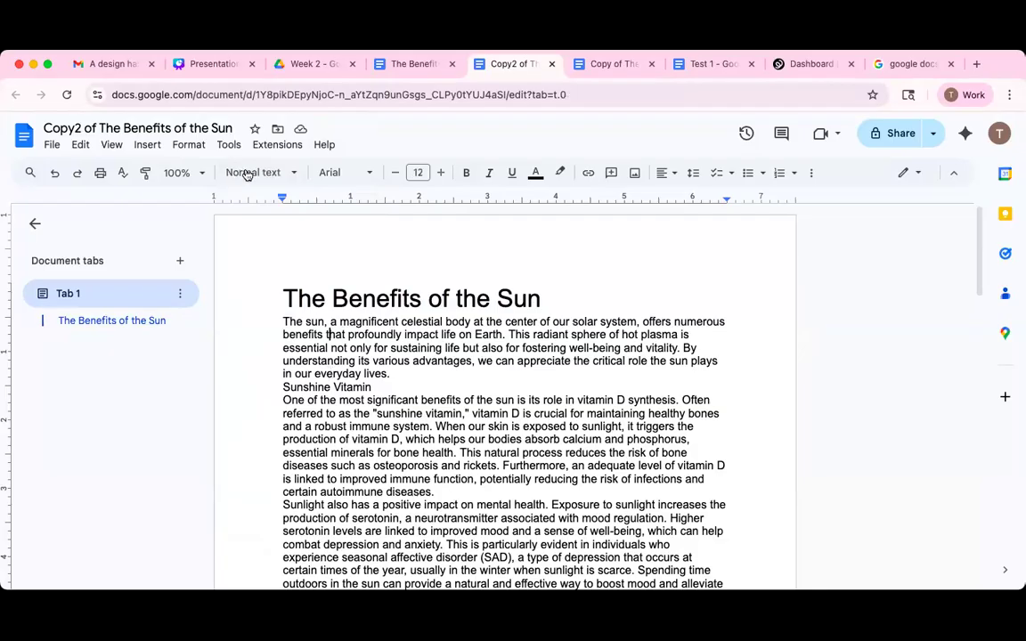
click(456, 298)
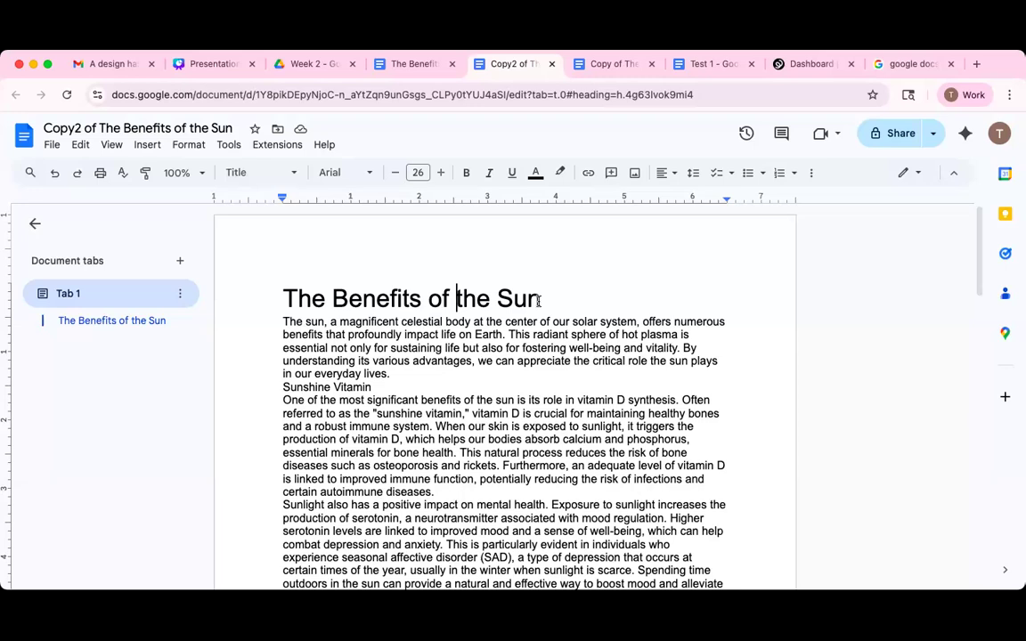
click(665, 173)
click(682, 197)
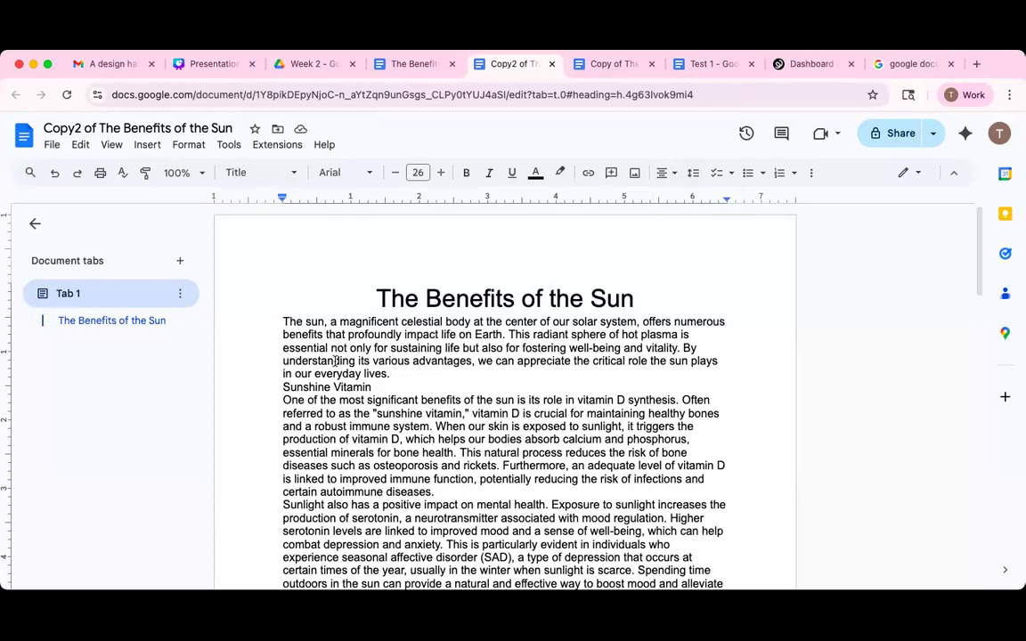
Select the document text and apply 1.15 line spacing to it.
click(437, 336)
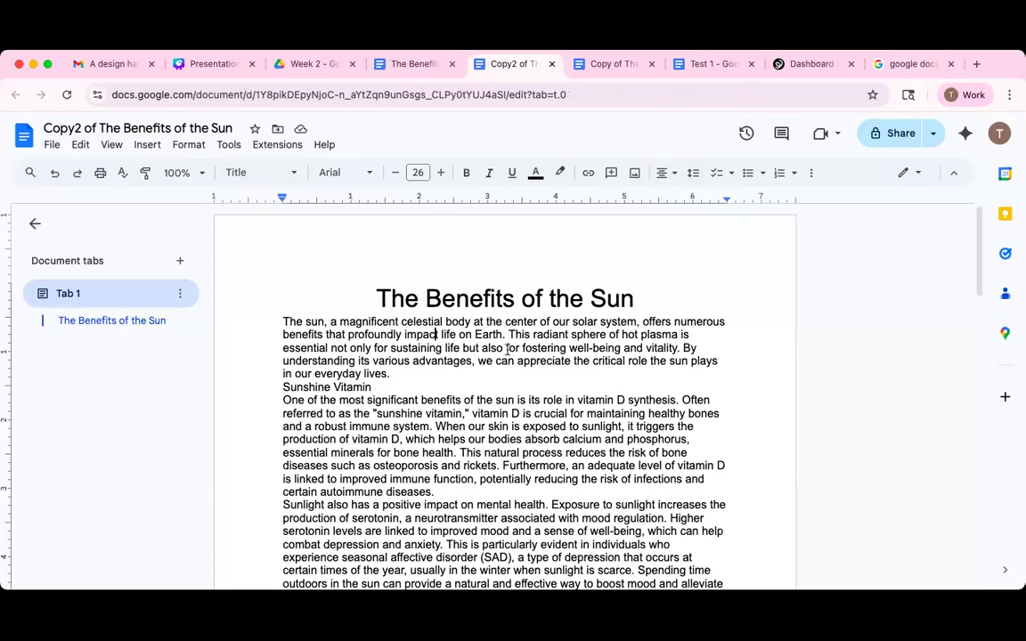
click(282, 323)
shift+click(438, 362)
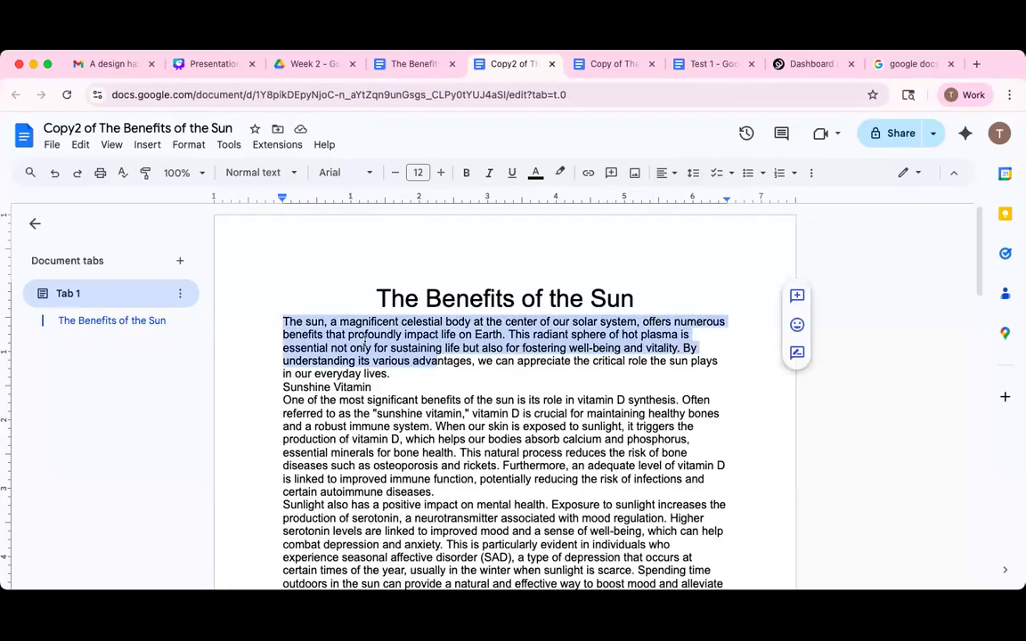
drag(374, 297, 590, 384)
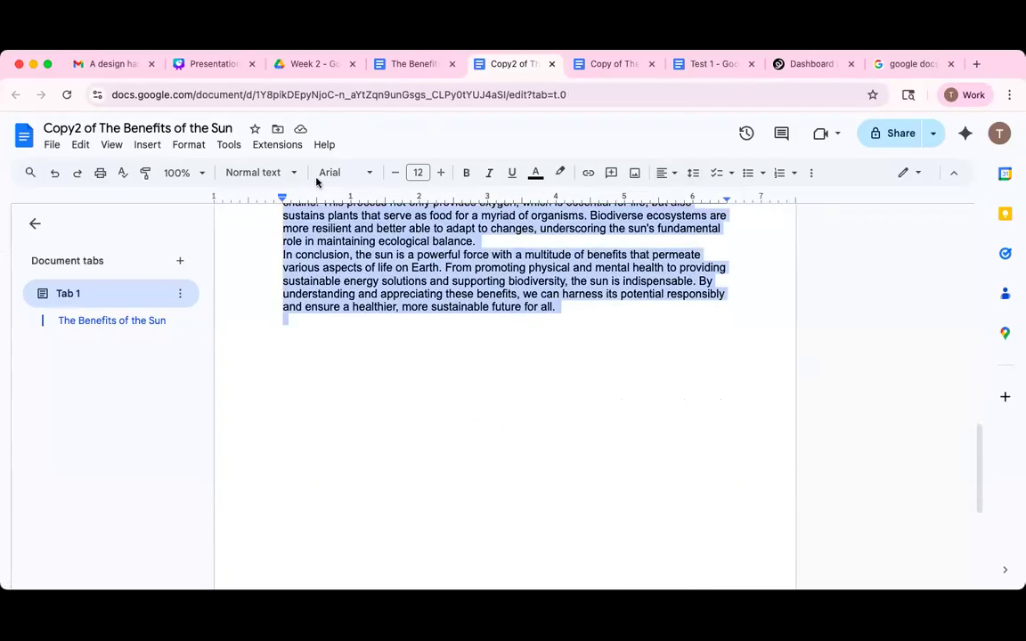
click(188, 147)
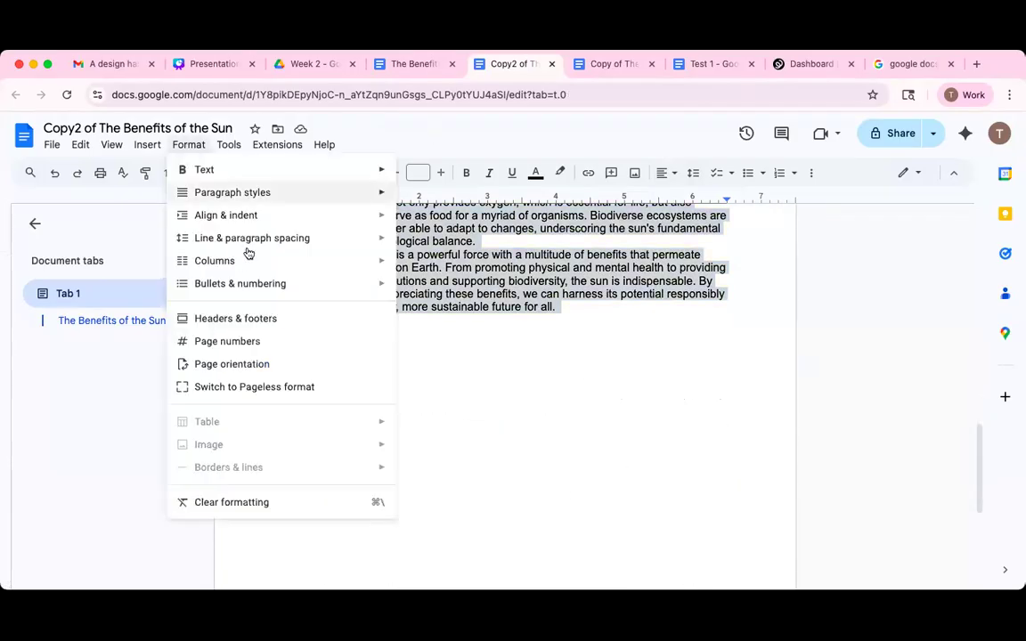
mouse_move(332, 241)
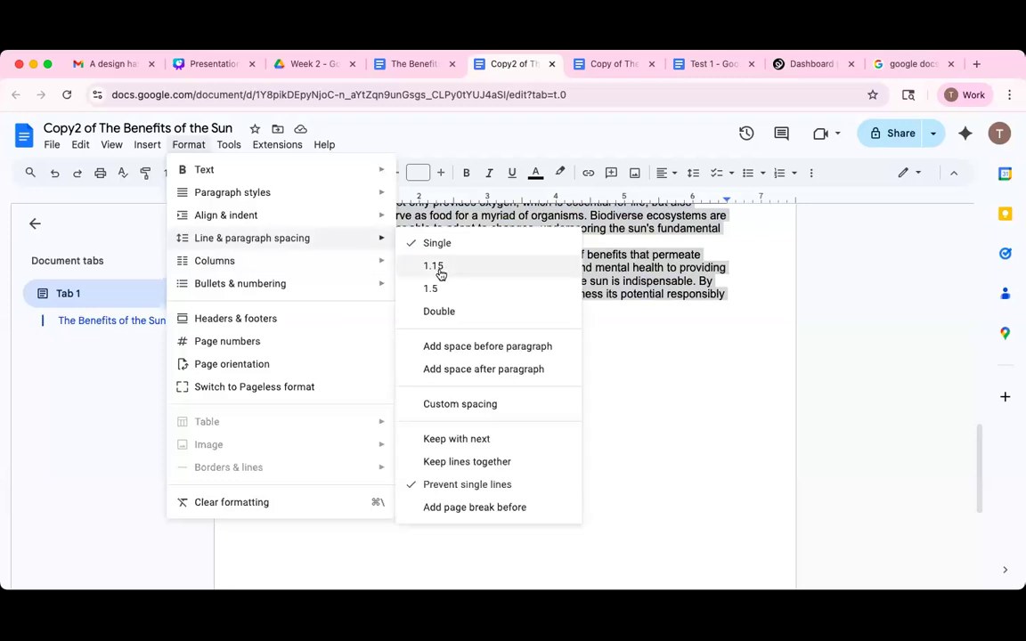
click(436, 267)
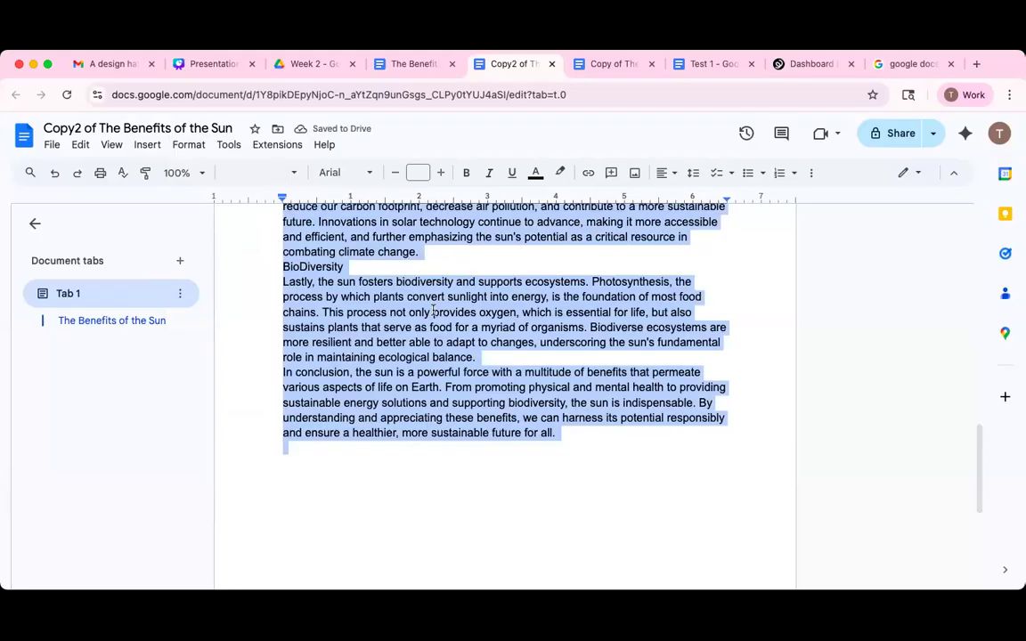
scroll(433, 311, up, 5)
scroll(432, 310, up, 10)
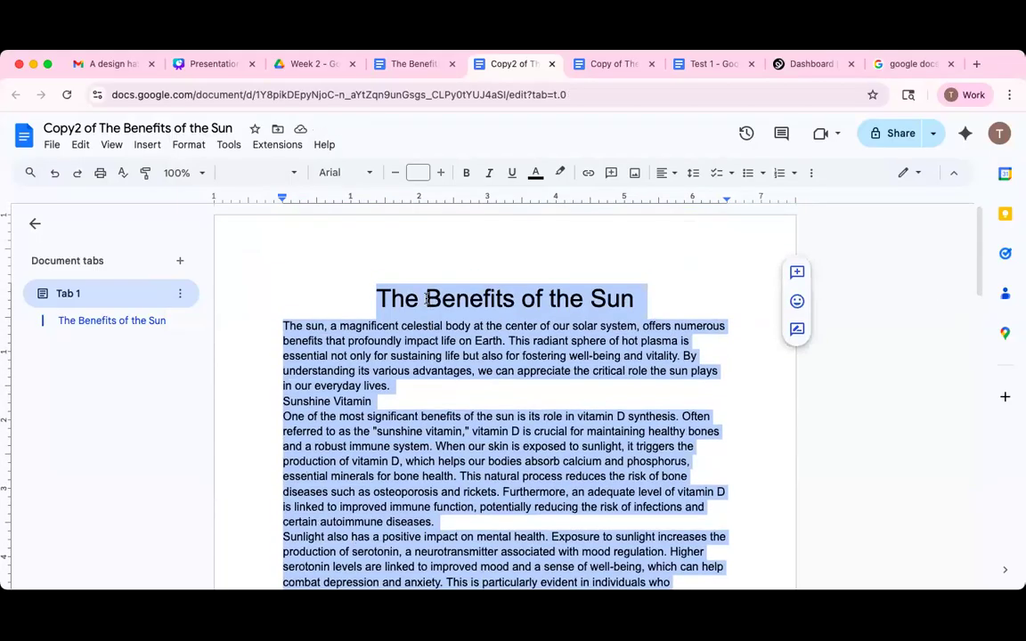
click(398, 368)
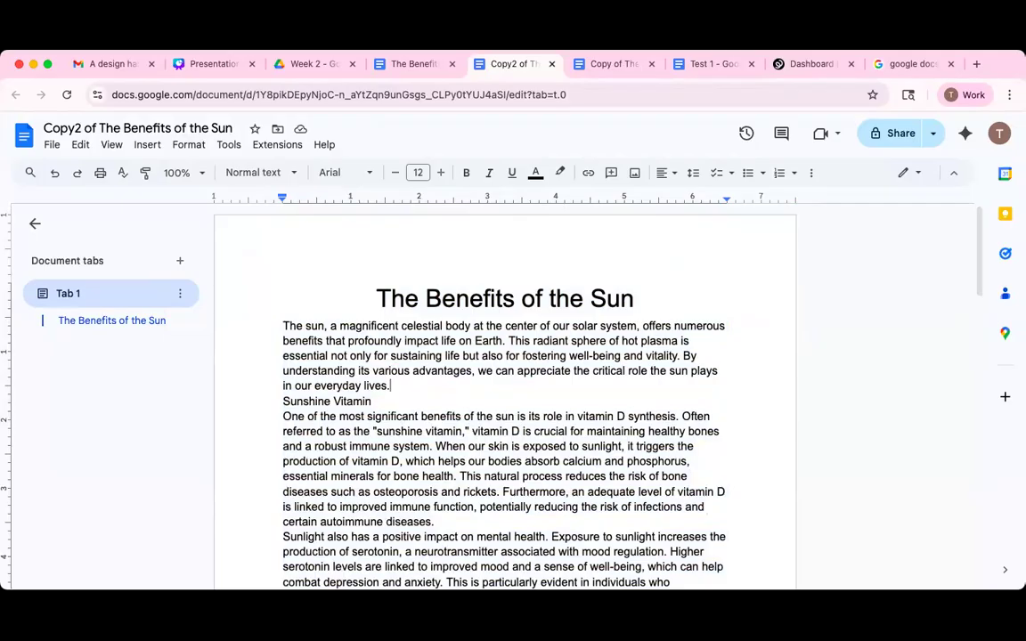
Add a blank line after the first paragraph and make Sunshine Vitamin a Heading 2.
click(390, 385)
key(Return)
scroll(332, 333, down, 1)
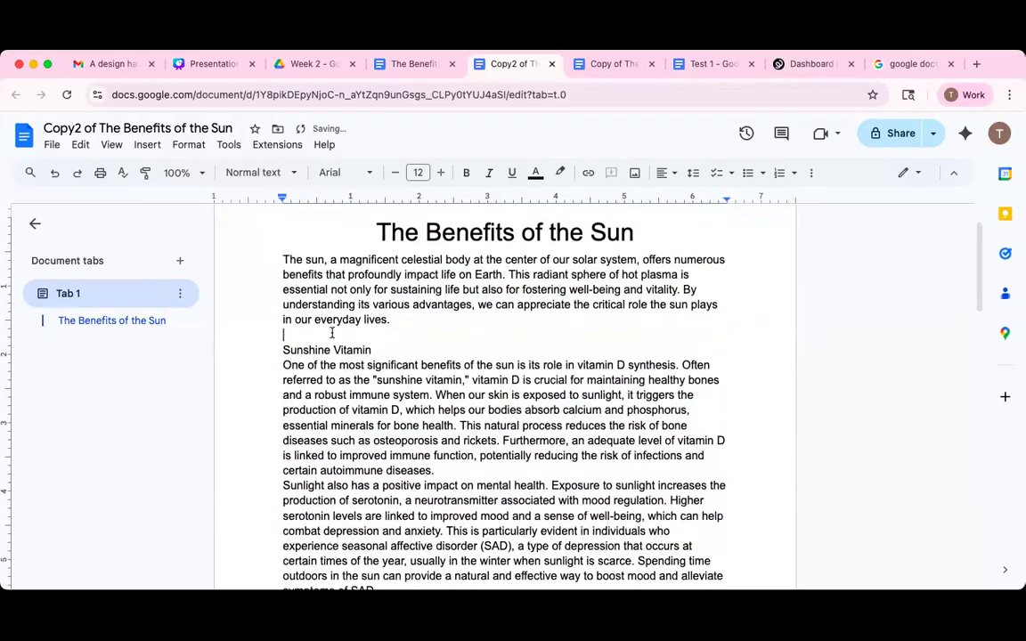
drag(372, 349, 278, 338)
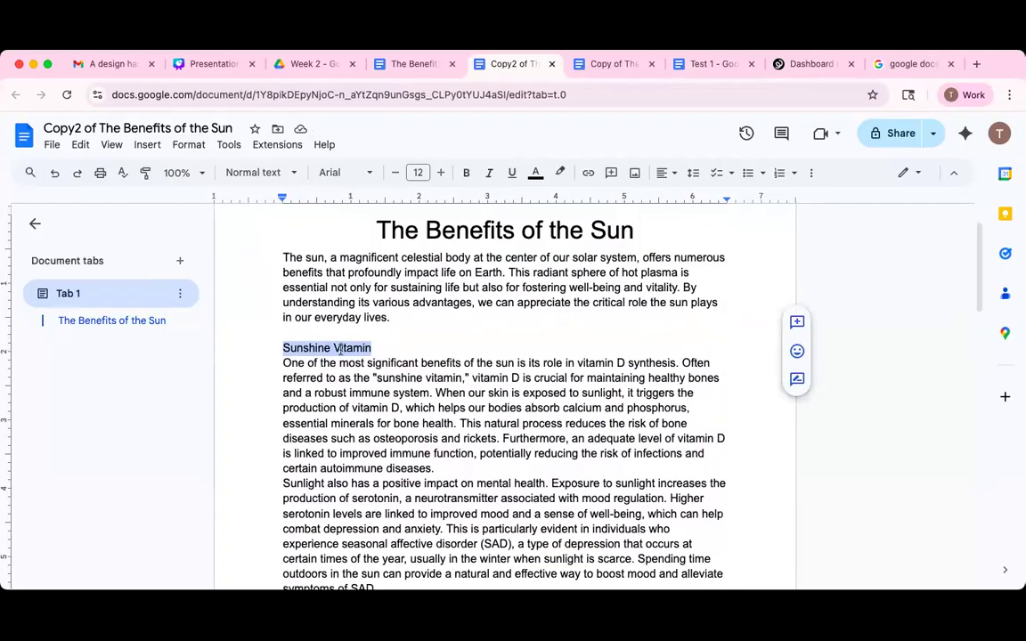
click(291, 177)
mouse_move(310, 415)
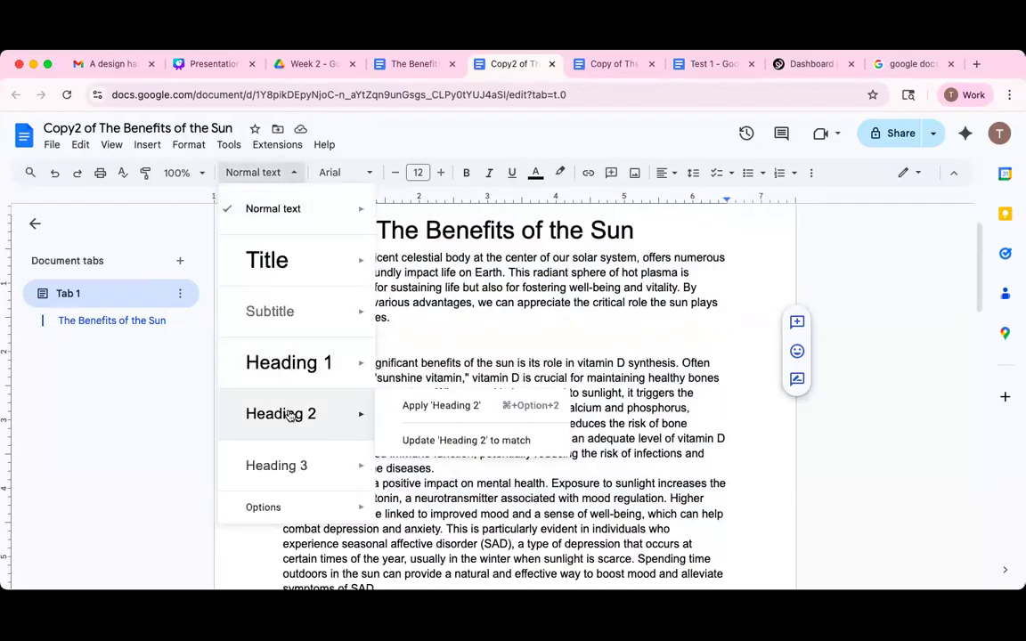
click(431, 406)
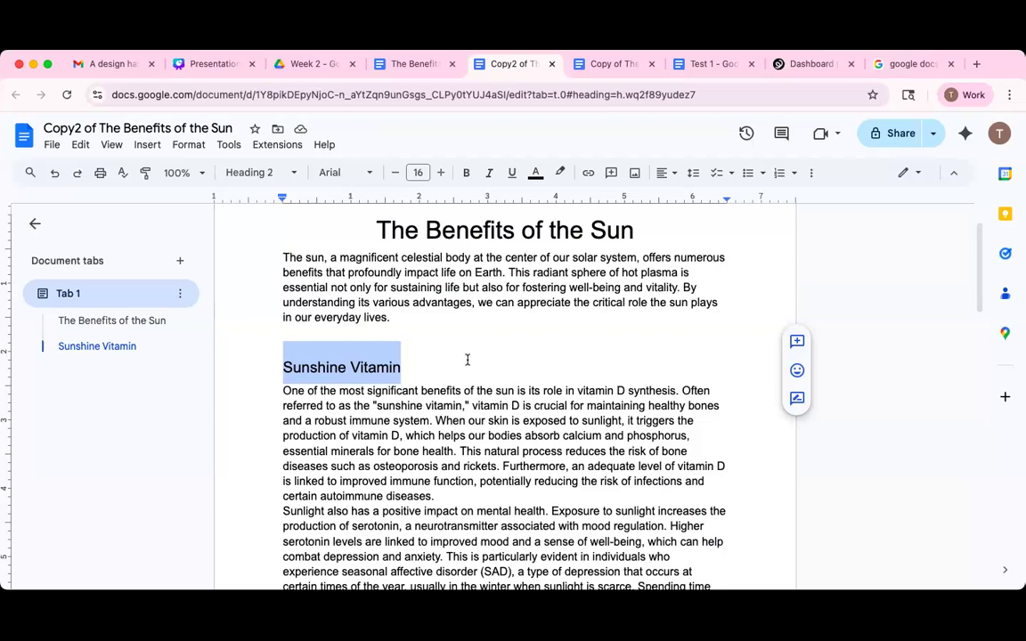
Add blank lines after the paragraphs ending 'diseases.' and 'symptoms of SAD.'.
scroll(472, 363, down, 2)
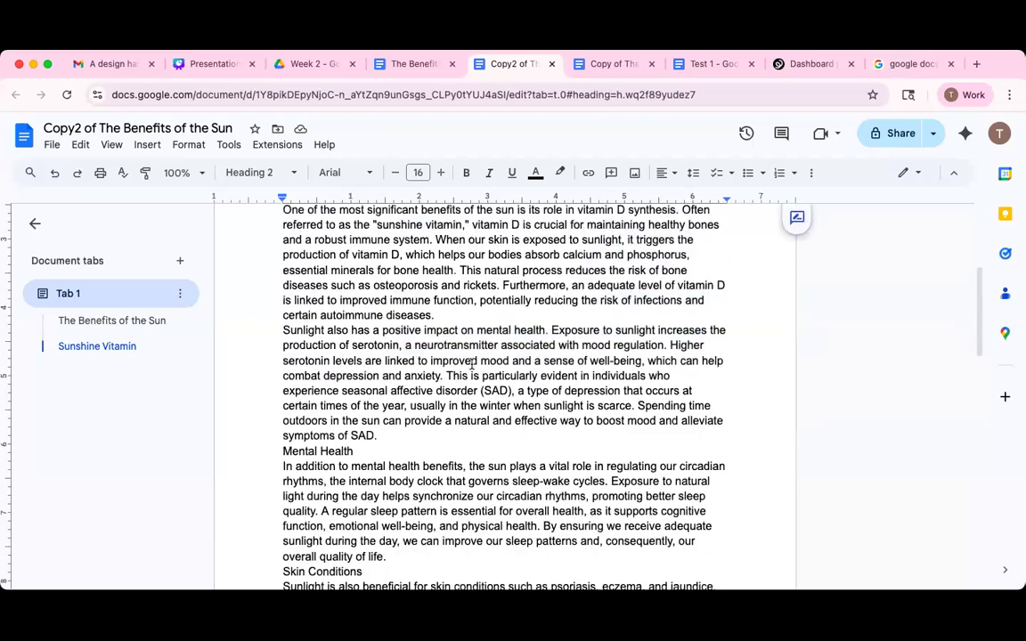
scroll(465, 369, up, 1)
scroll(464, 371, down, 1)
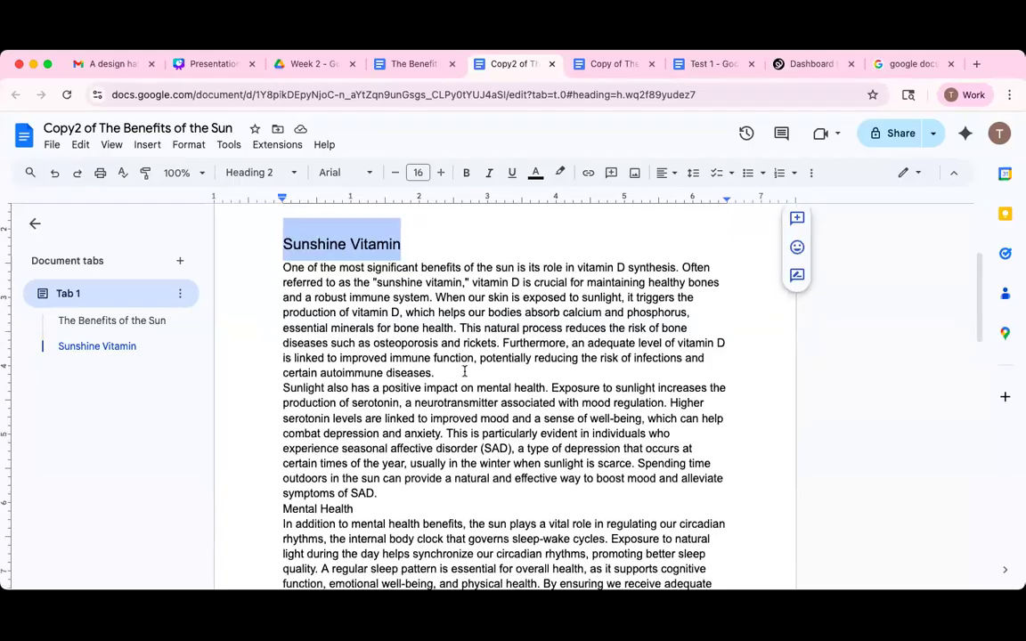
scroll(375, 251, up, 1)
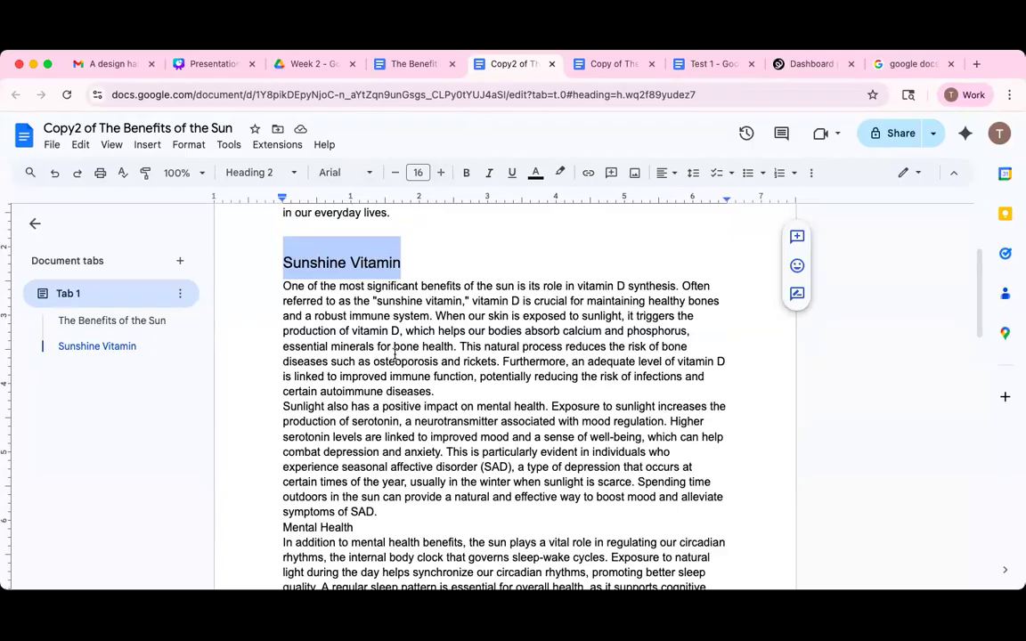
scroll(395, 354, down, 4)
scroll(395, 355, up, 3)
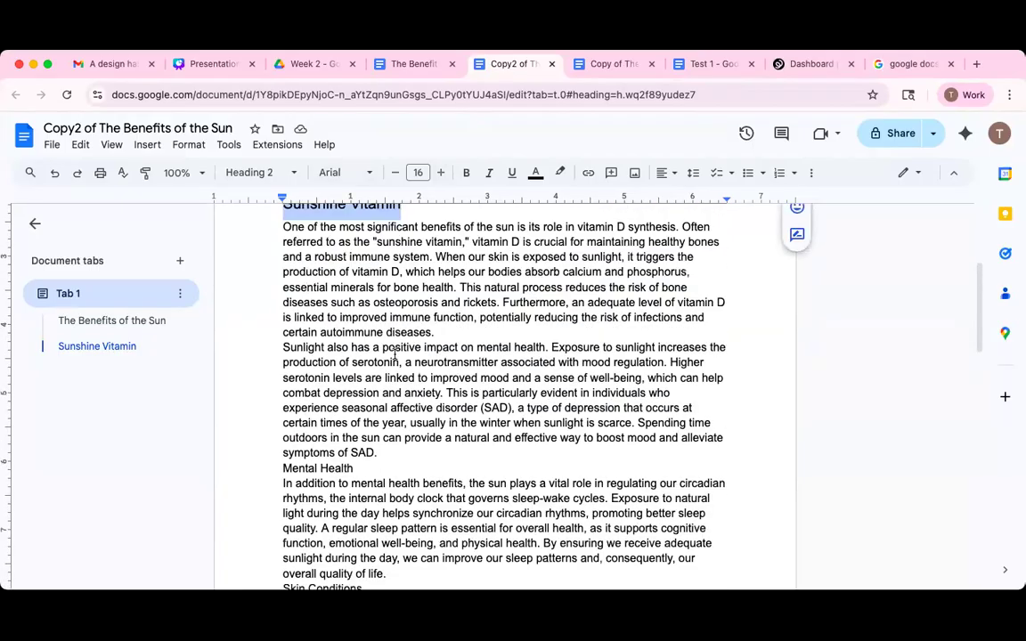
scroll(395, 355, up, 1)
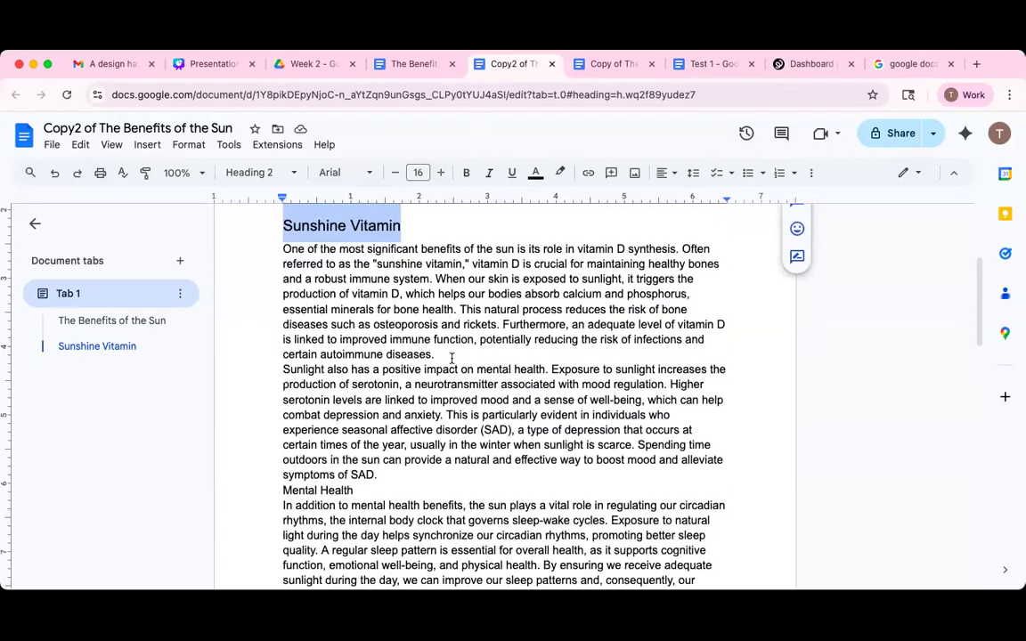
click(455, 356)
key(Return)
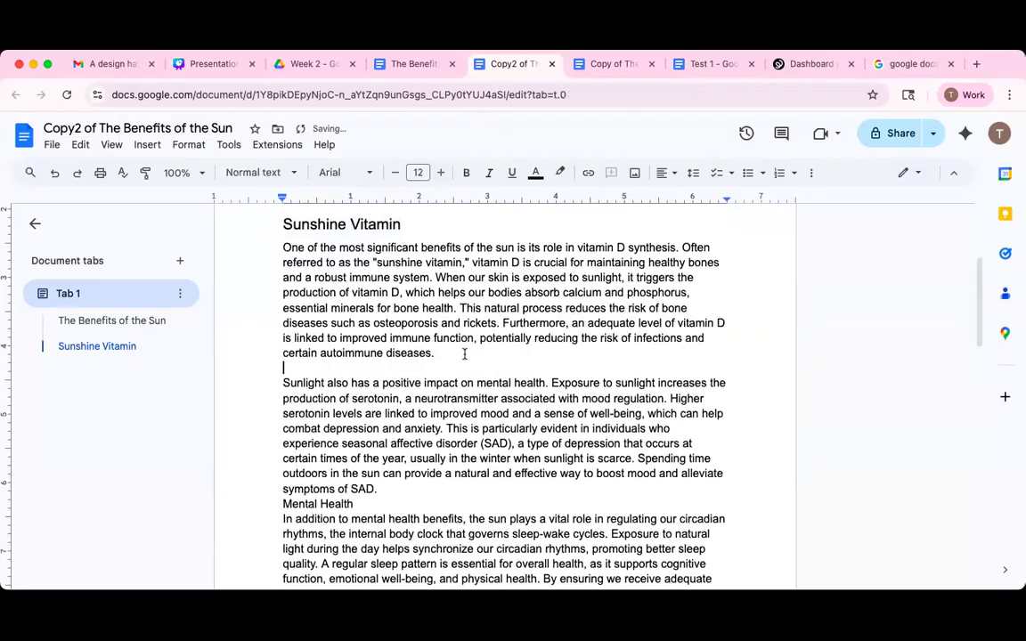
scroll(464, 355, down, 2)
double_click(402, 426)
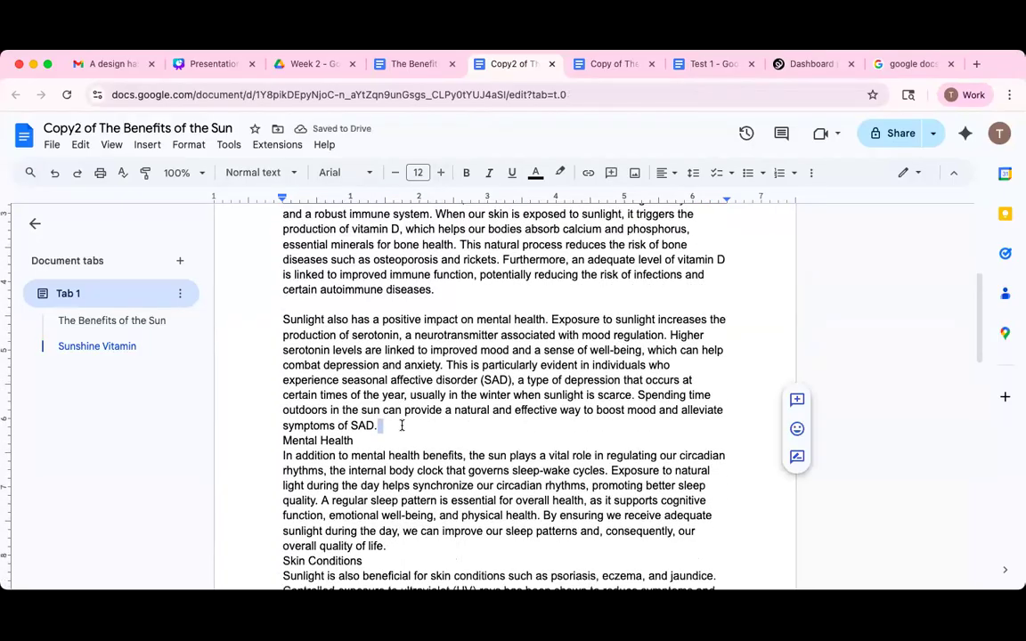
key(Return)
Make Mental Health a Heading 2 and add a blank line after its paragraph.
scroll(520, 361, down, 3)
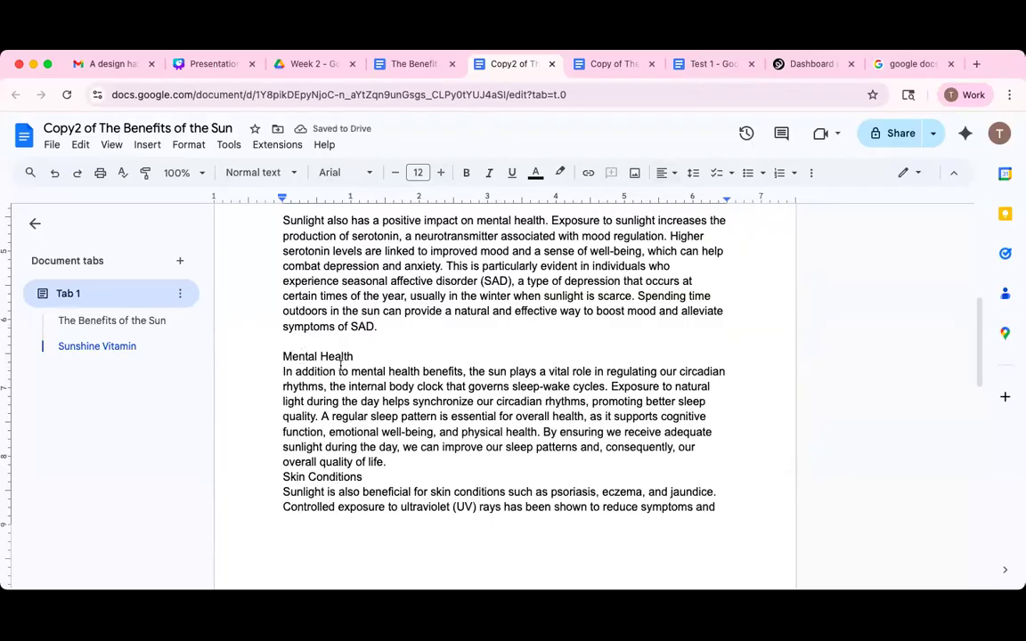
drag(276, 357, 358, 357)
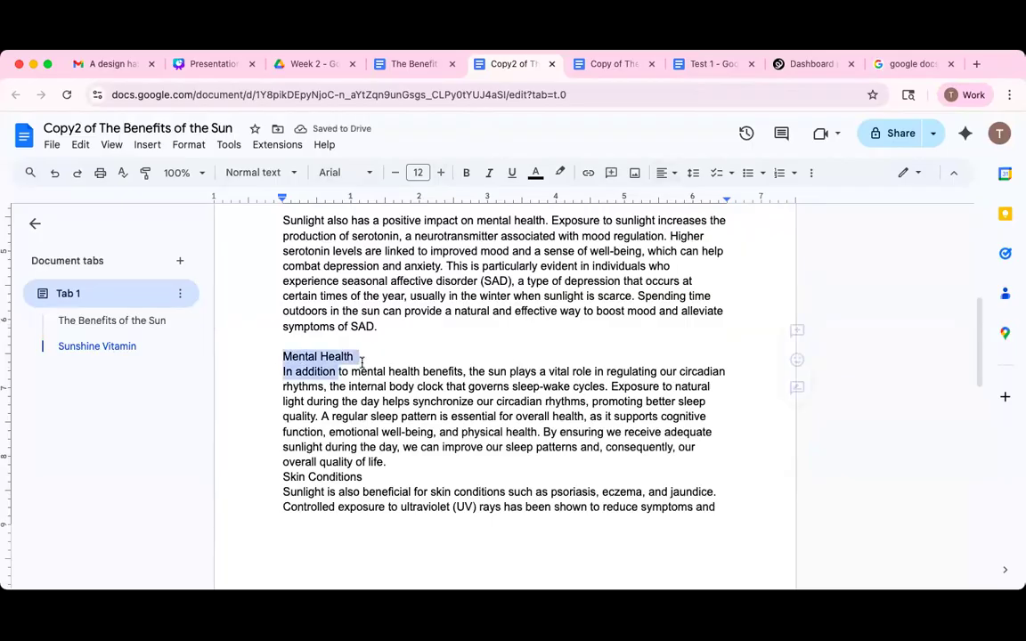
click(257, 173)
click(297, 415)
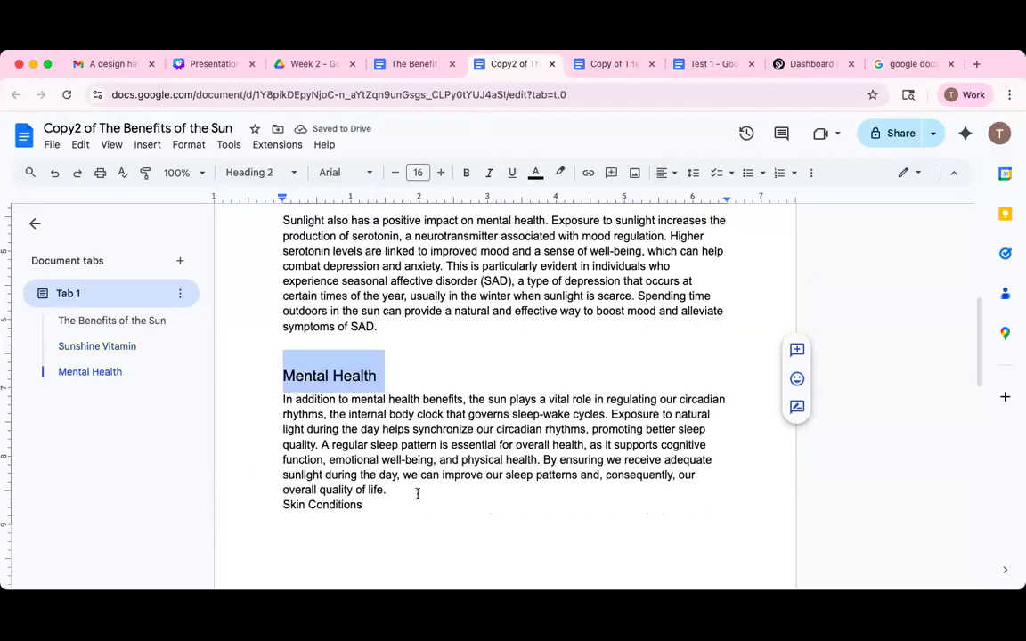
click(417, 494)
key(Return)
Make Skin Conditions a Heading 2 and add a blank line after the paragraph ending 'safely.'.
scroll(417, 495, down, 5)
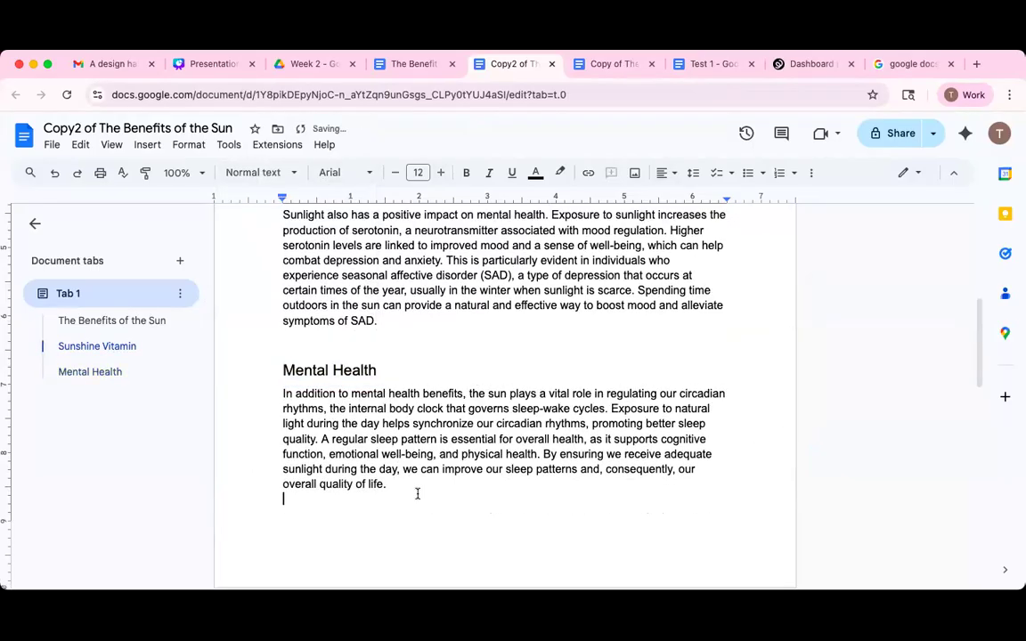
triple_click(379, 453)
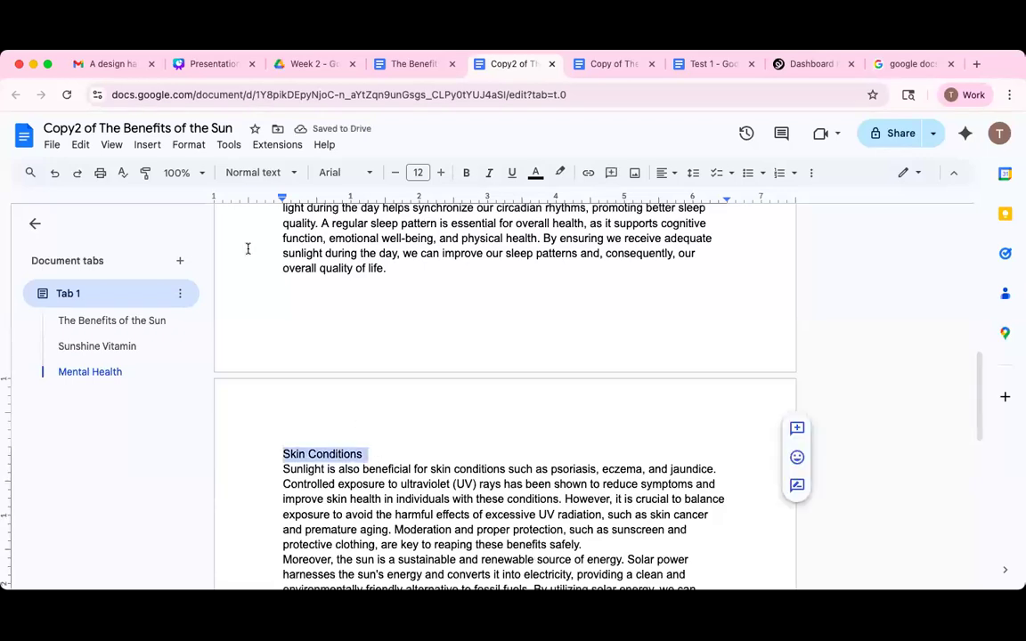
click(260, 172)
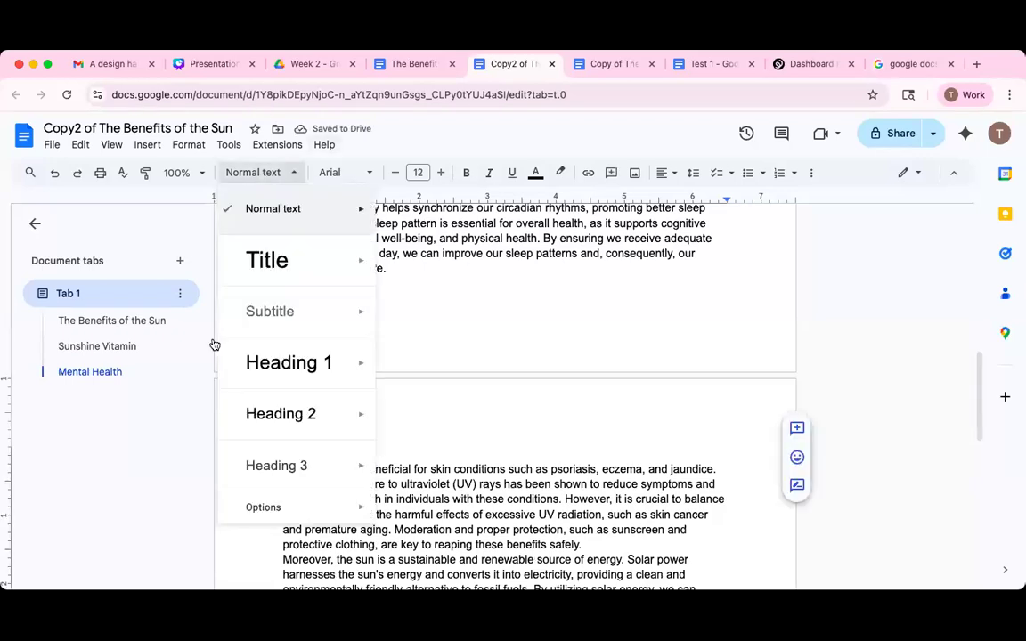
click(301, 422)
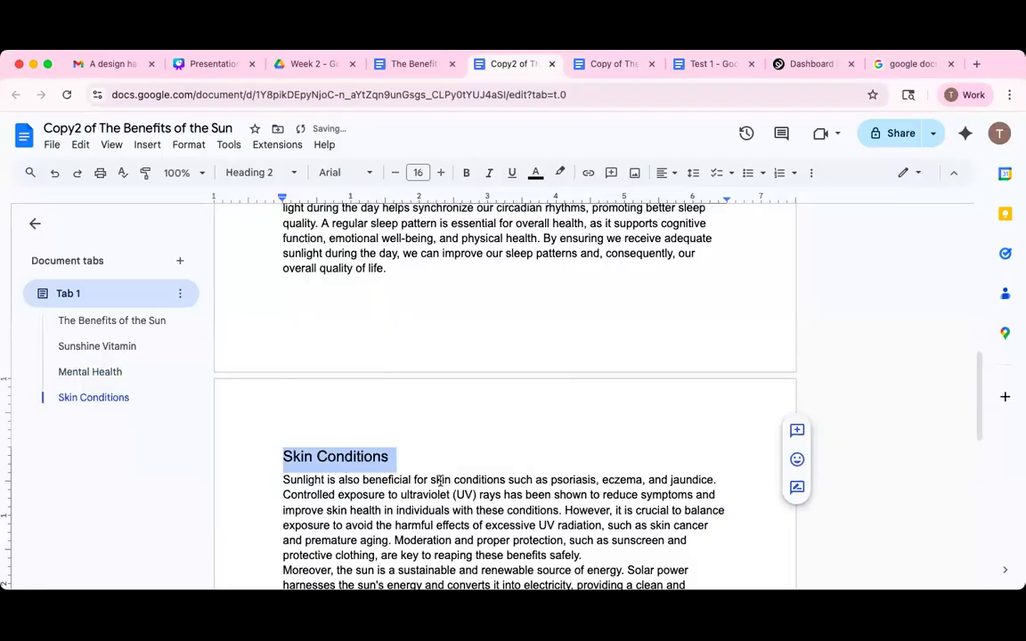
scroll(440, 481, down, 5)
scroll(592, 318, up, 2)
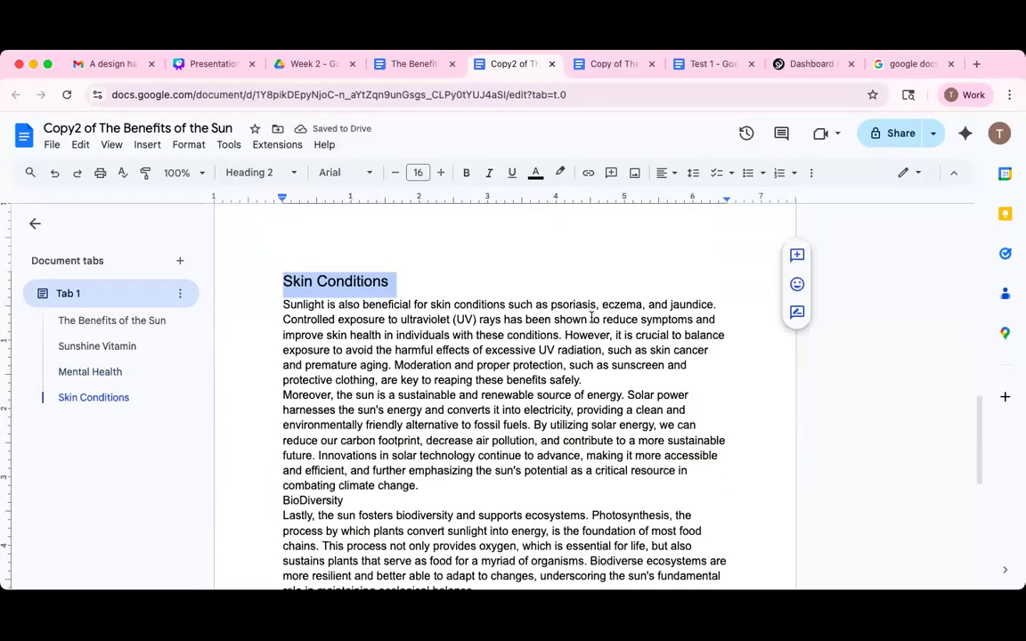
click(608, 380)
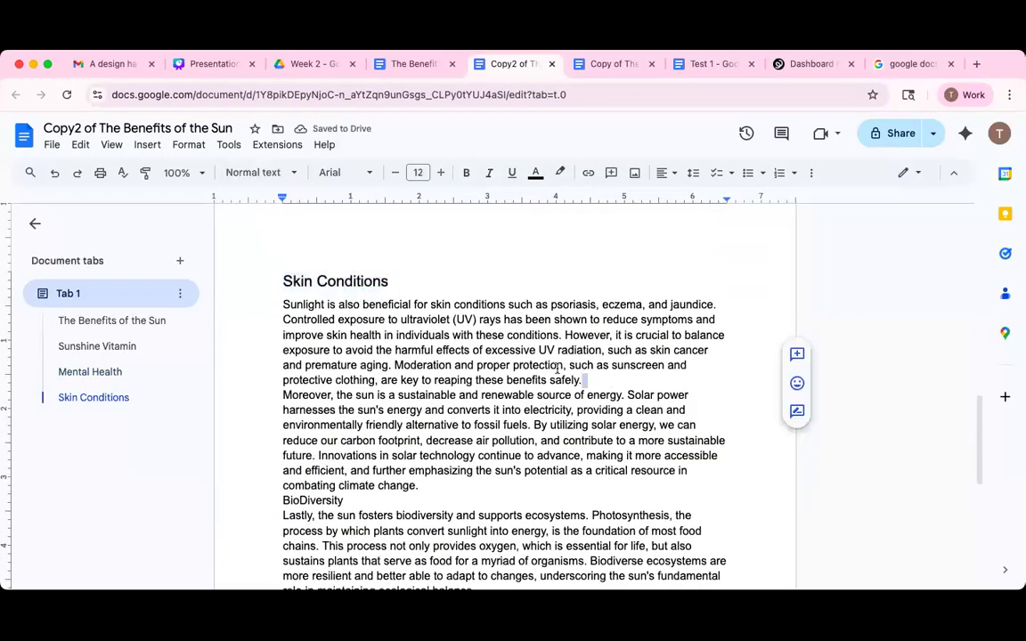
key(Return)
Add a blank line before BioDiversity, make it a Heading 2, and return to the title.
scroll(497, 399, down, 1)
click(439, 447)
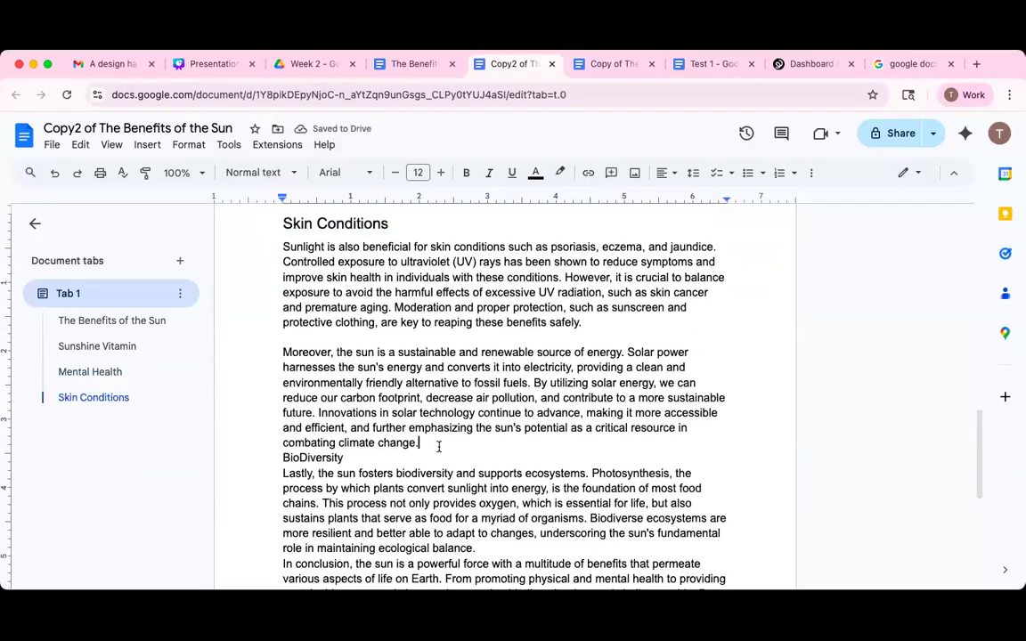
key(Return)
scroll(291, 394, down, 2)
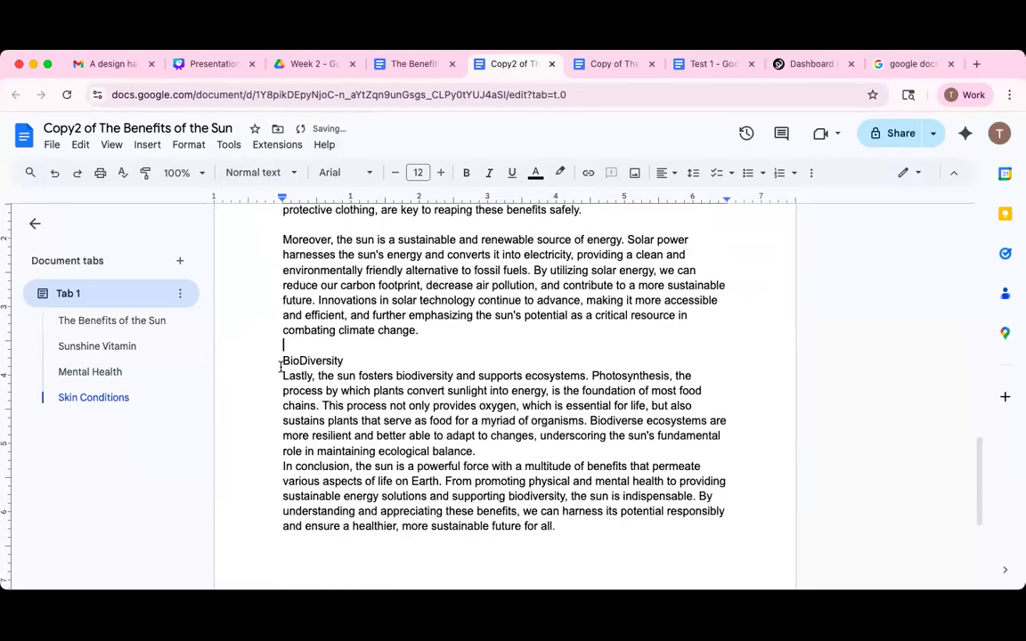
double_click(294, 361)
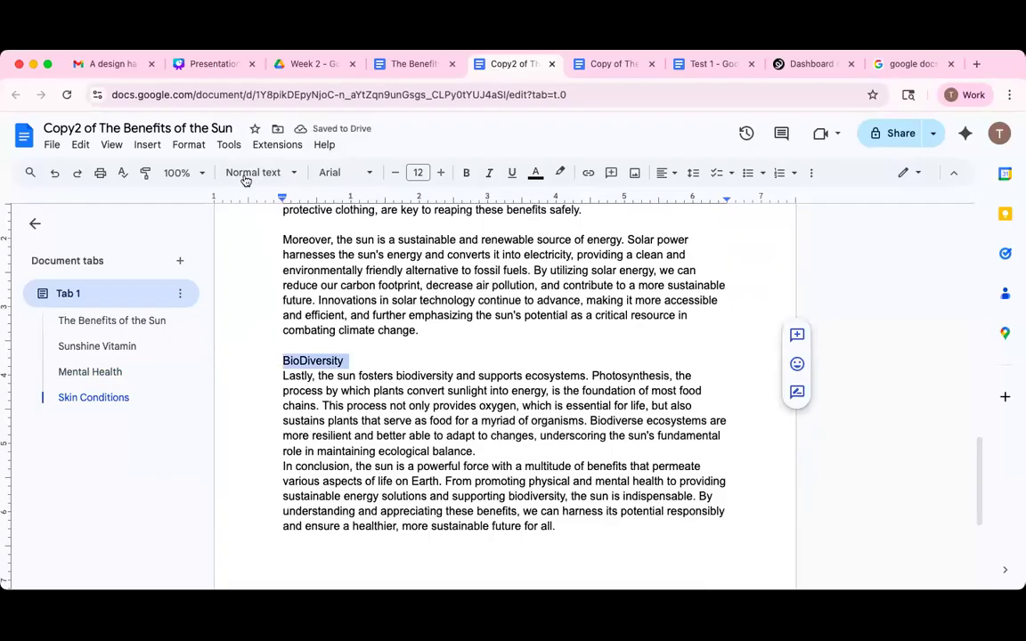
click(260, 173)
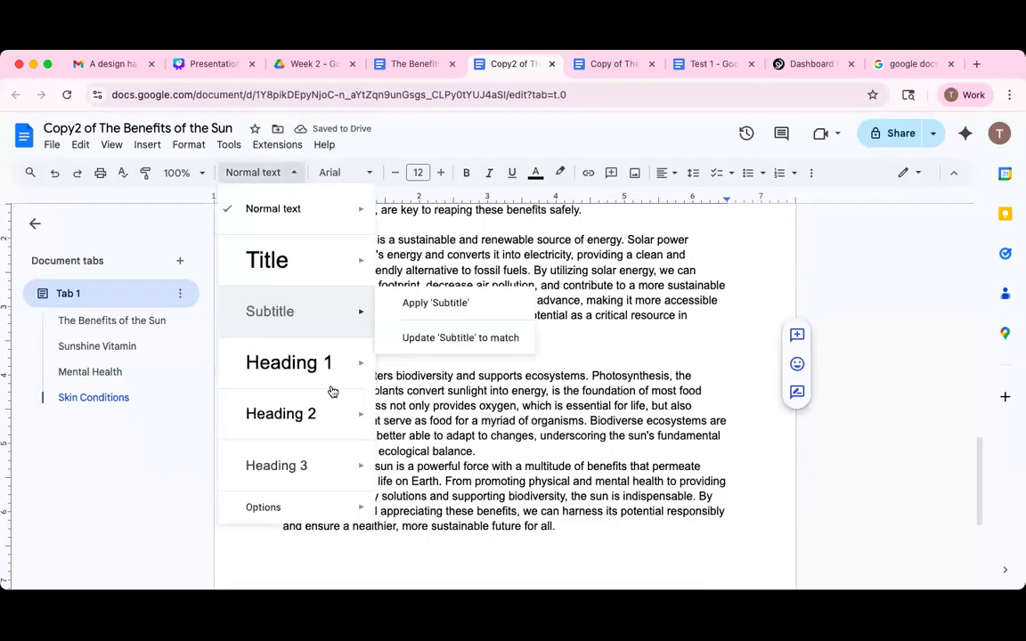
click(301, 417)
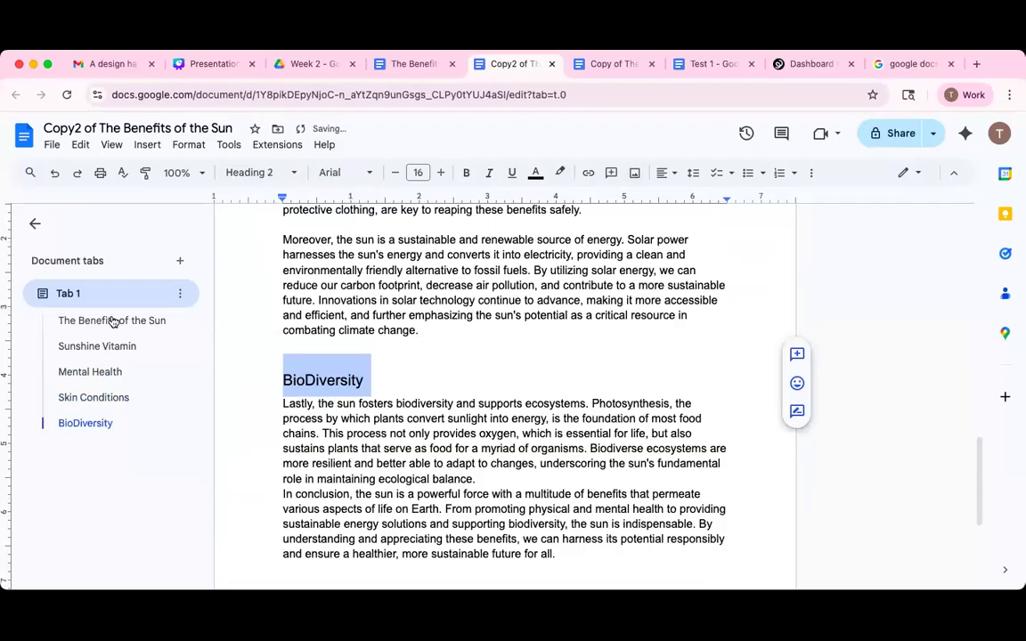
click(438, 474)
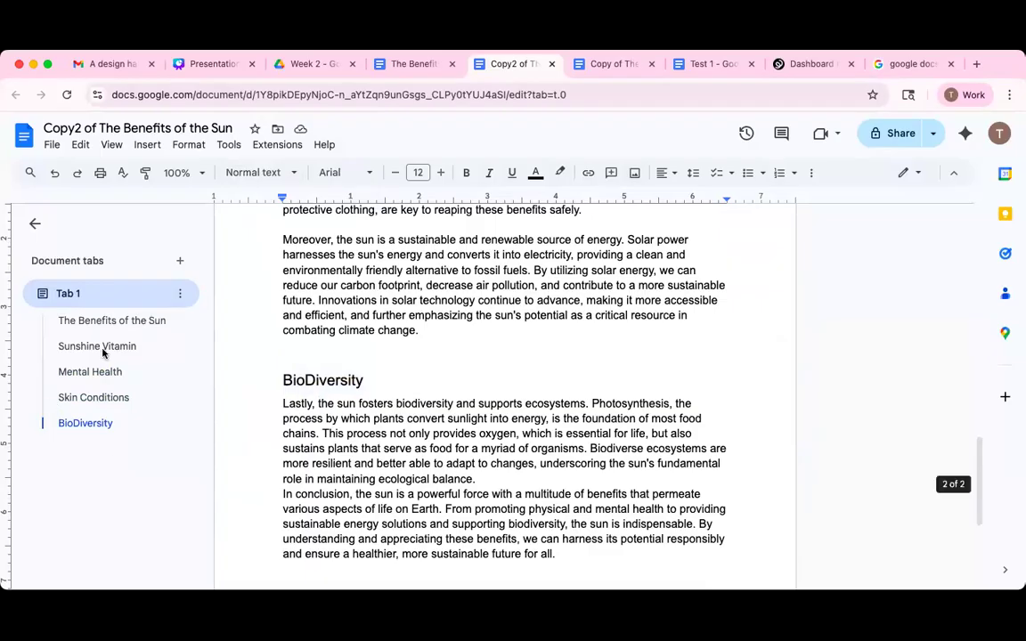
click(107, 324)
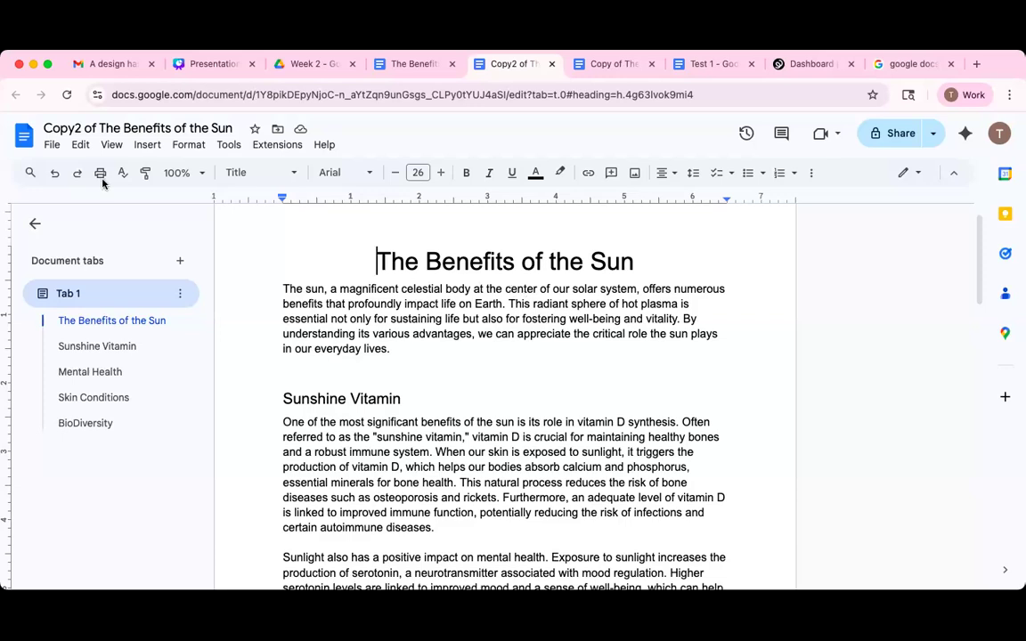
click(183, 295)
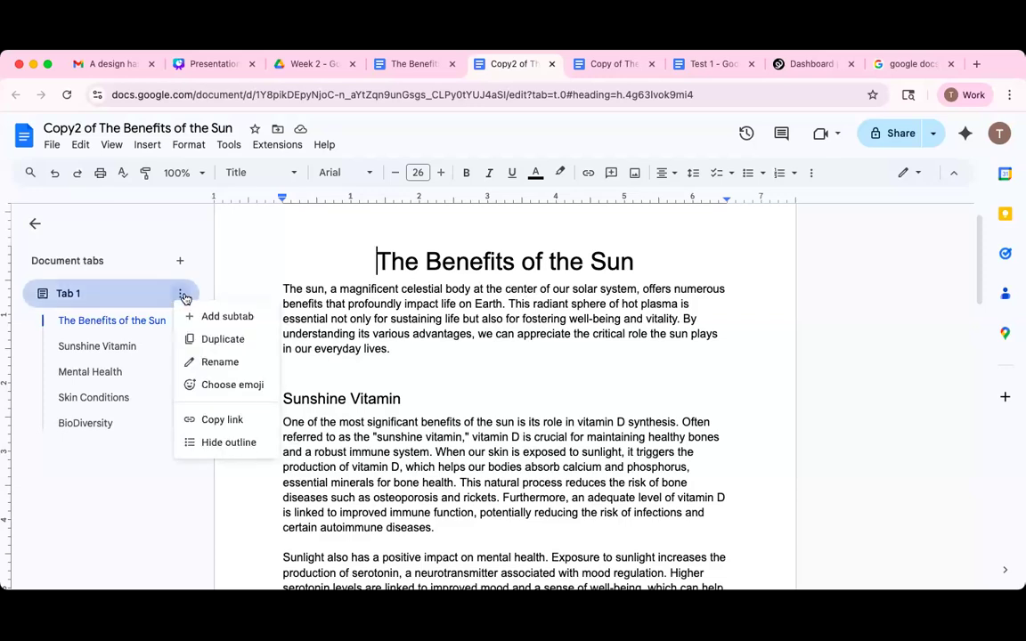
click(181, 323)
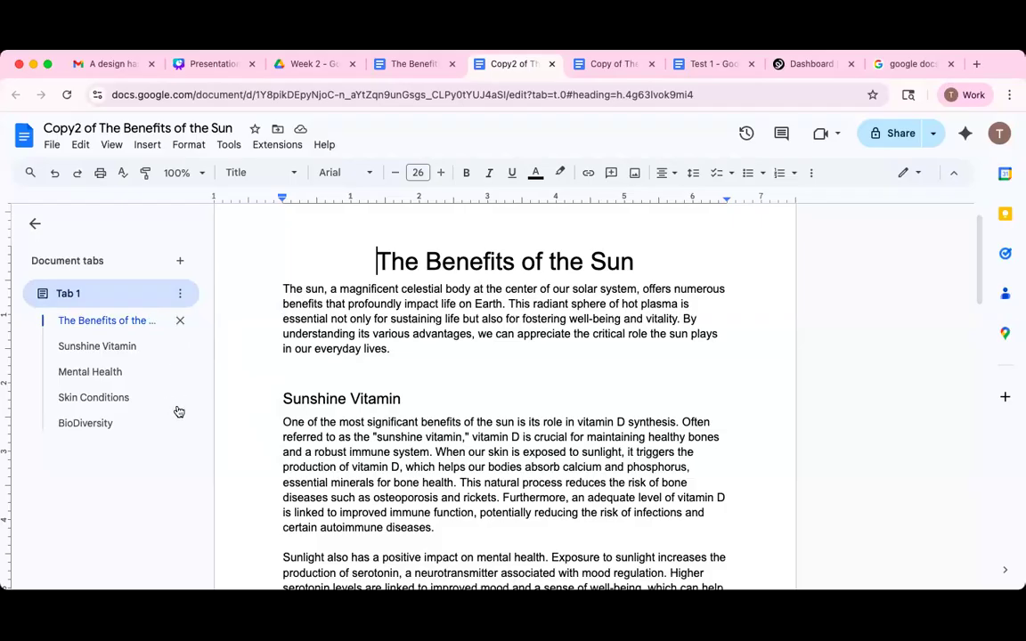
click(317, 397)
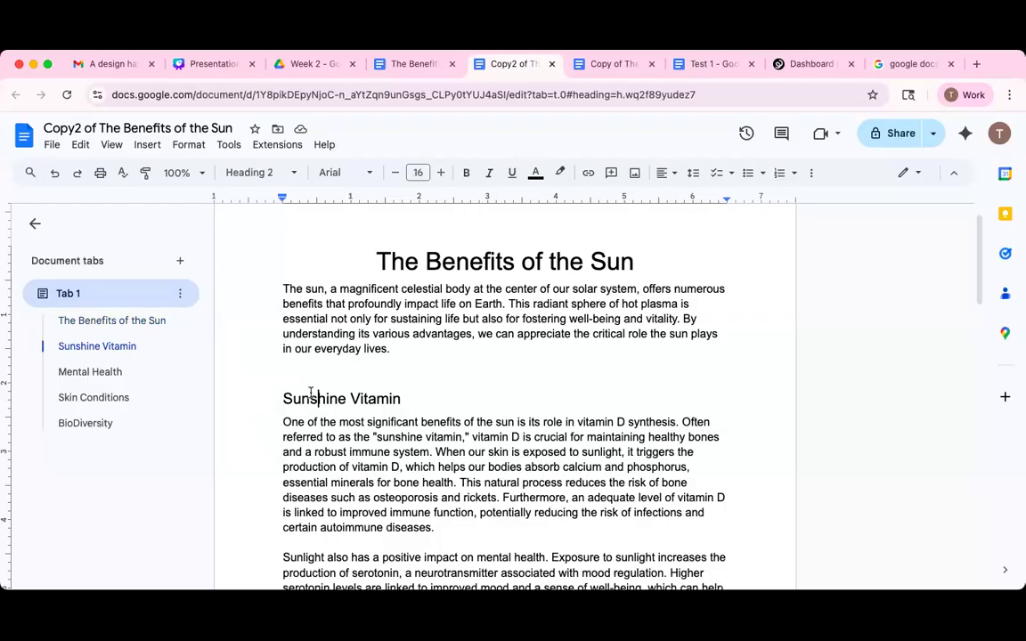
triple_click(314, 394)
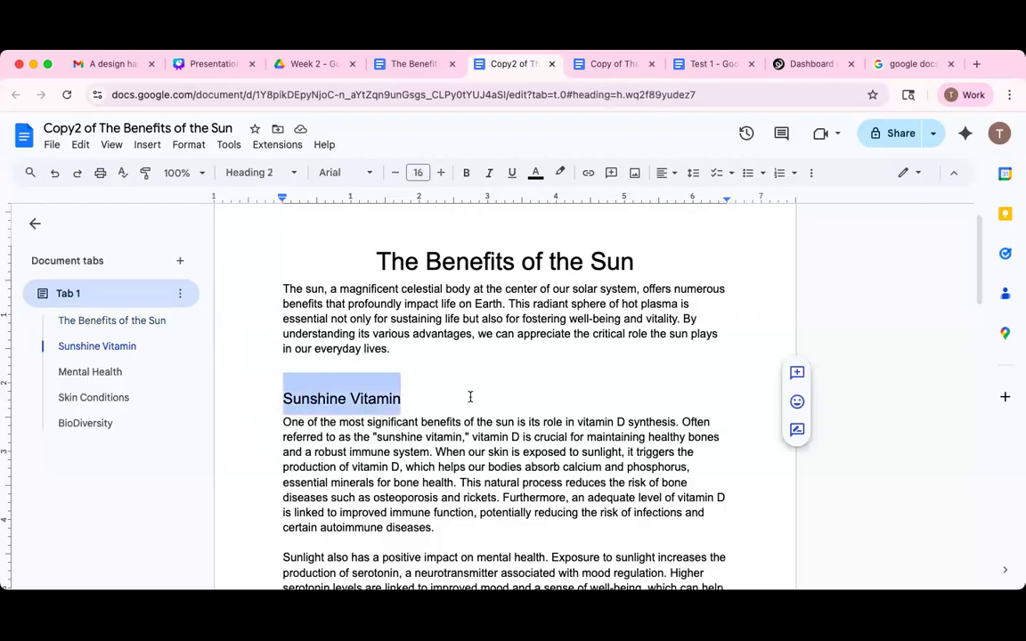
scroll(470, 396, down, 2)
scroll(470, 396, down, 6)
scroll(470, 396, down, 6)
scroll(470, 397, down, 6)
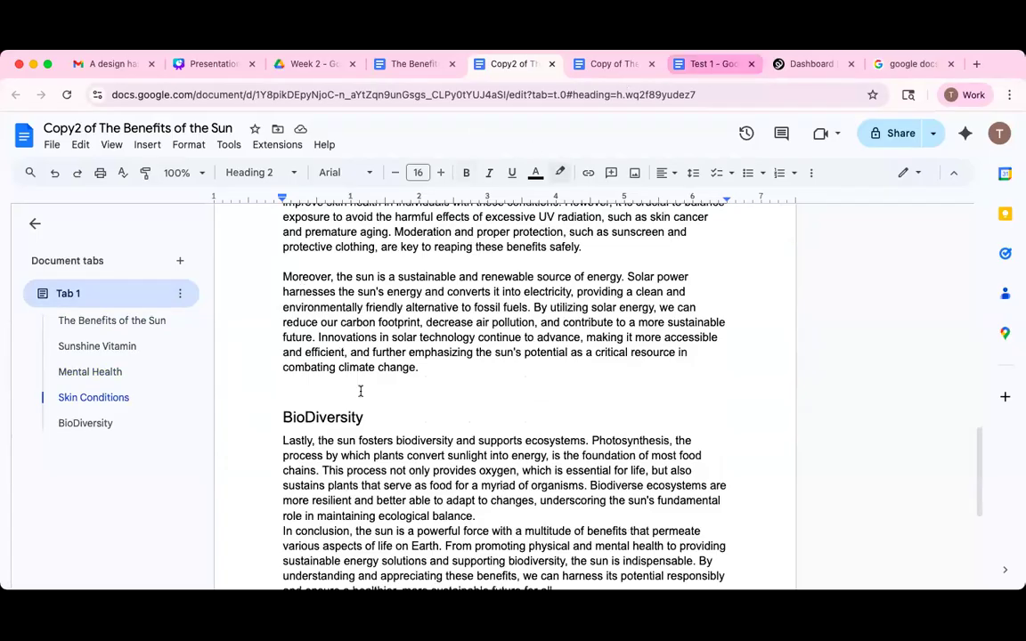
scroll(540, 419, up, 10)
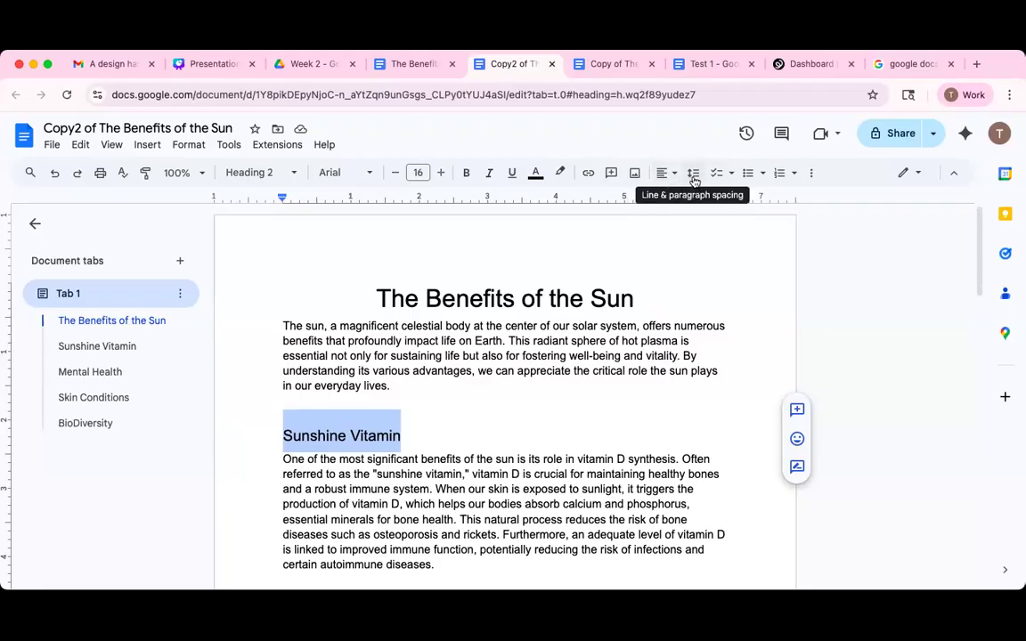
Change the space before Sunshine Vitamin from 18 pt to 6 pt in Custom spacing.
click(694, 175)
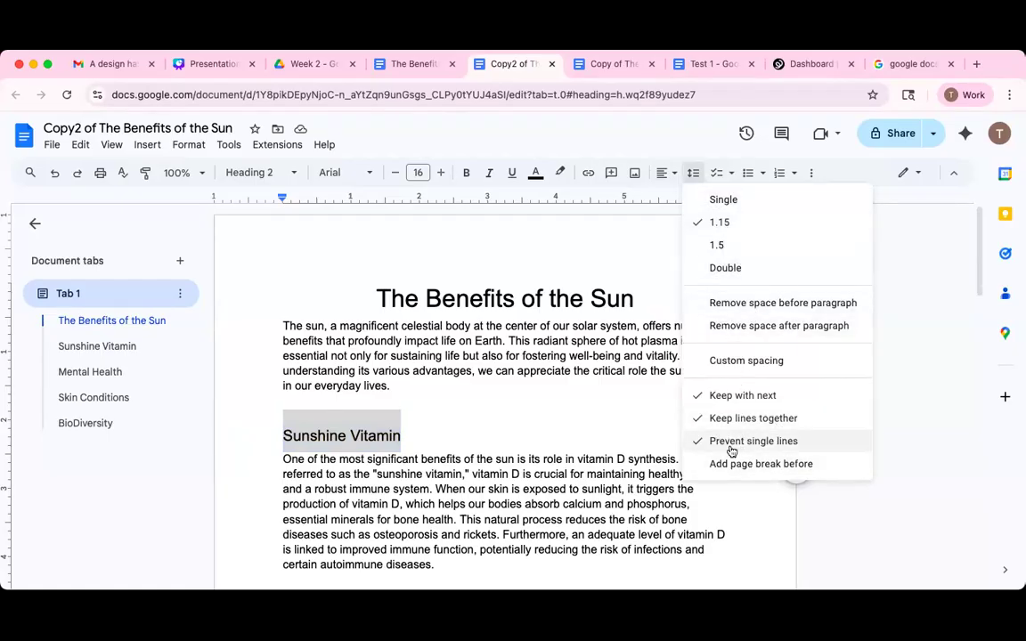
click(747, 361)
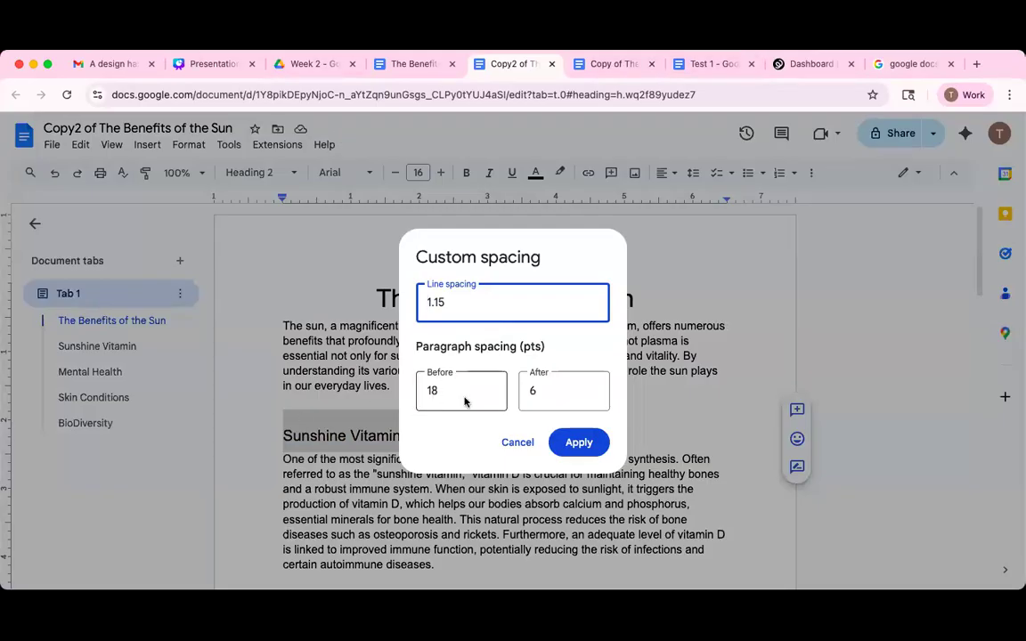
double_click(424, 393)
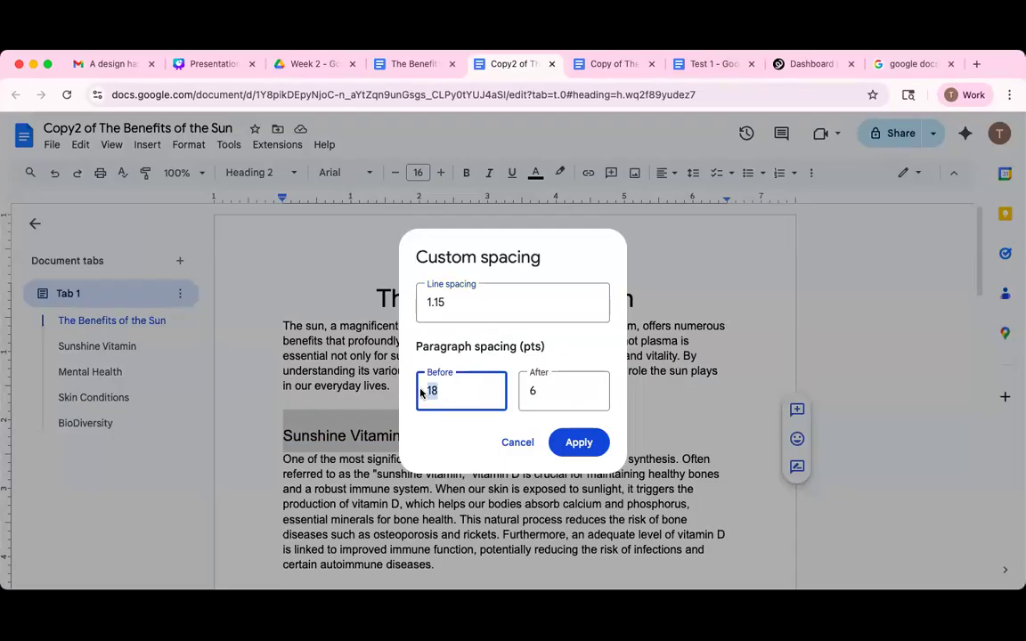
text(6)
key(Return)
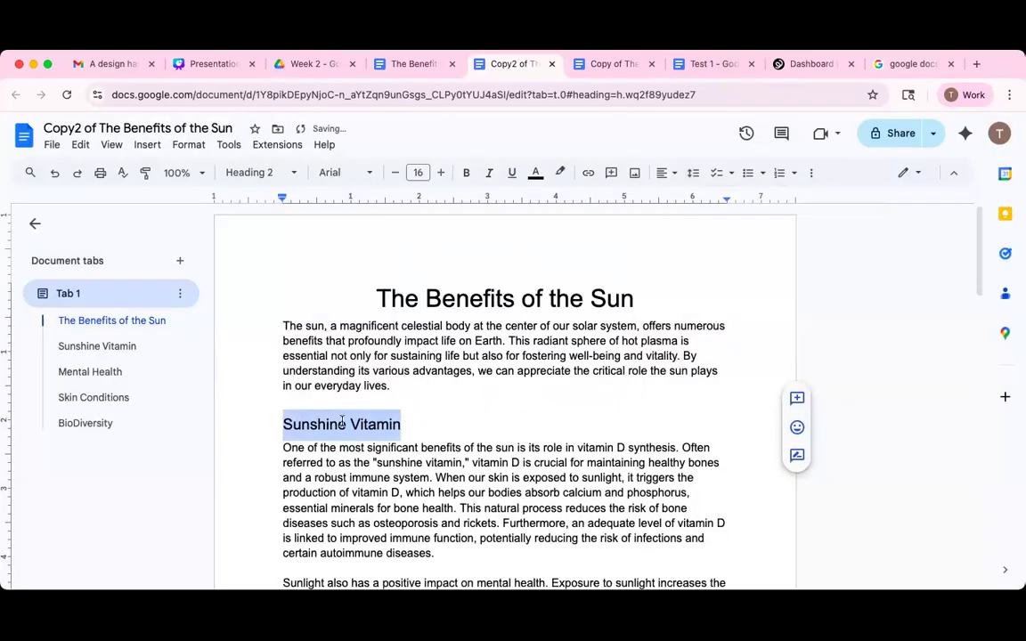
scroll(359, 406, down, 1)
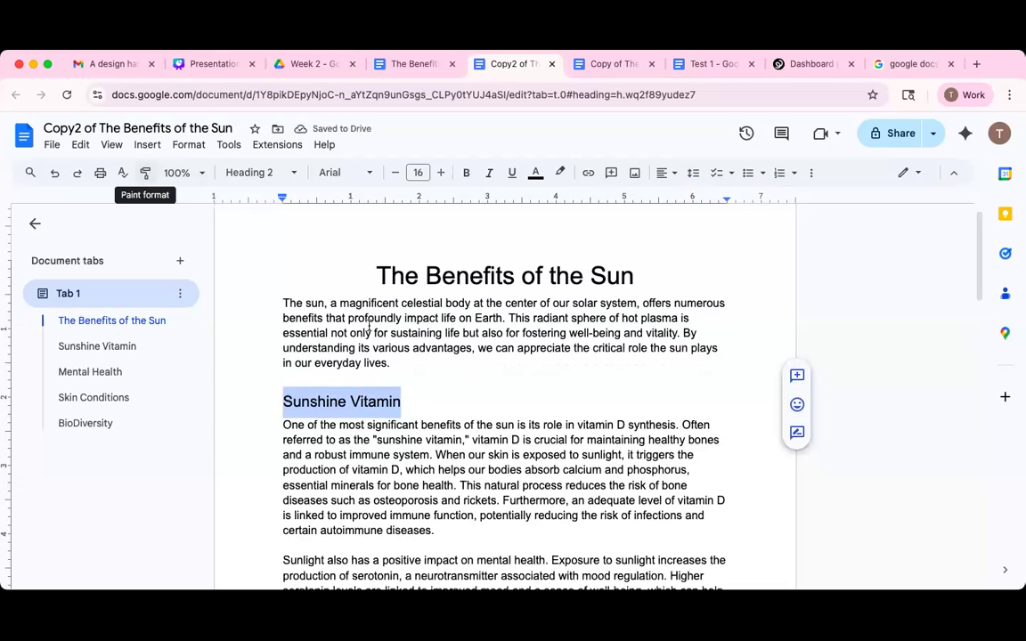
scroll(344, 426, down, 1)
Paint the Sunshine Vitamin heading's formatting onto the Mental Health heading.
scroll(343, 429, down, 3)
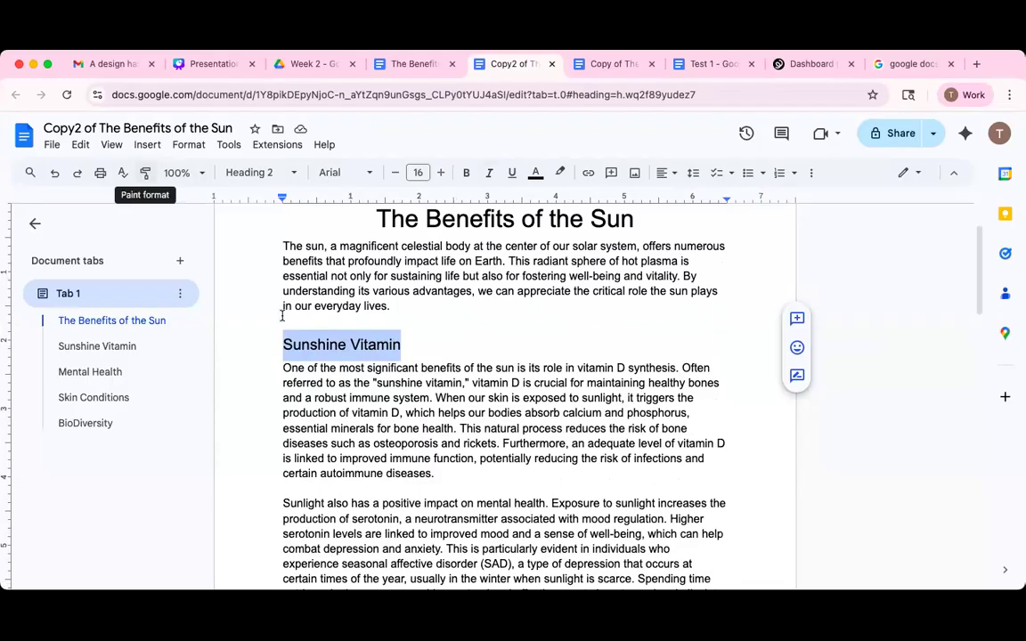
click(147, 176)
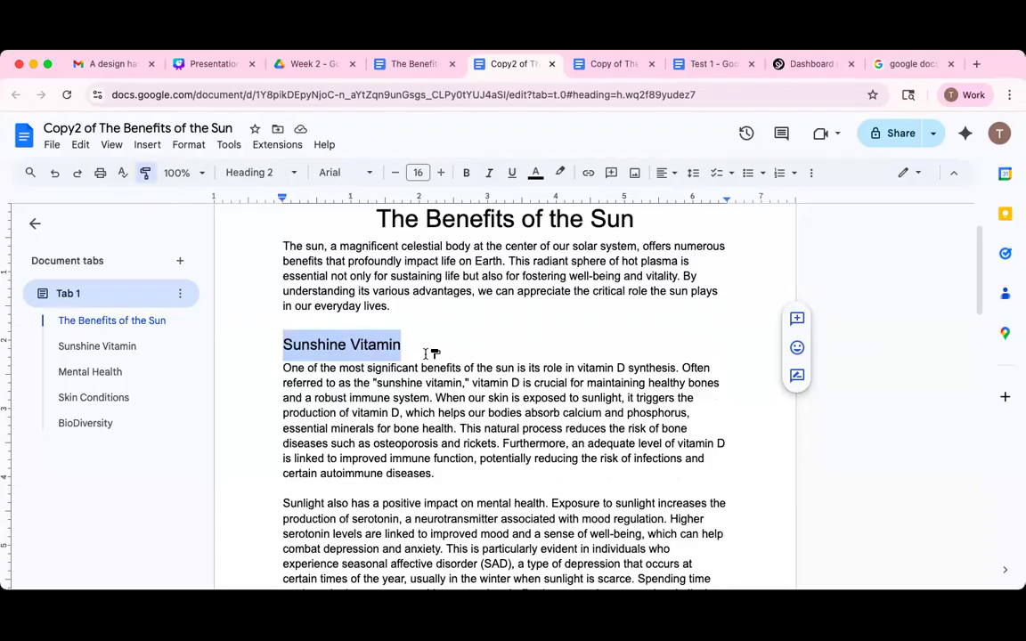
scroll(433, 353, down, 5)
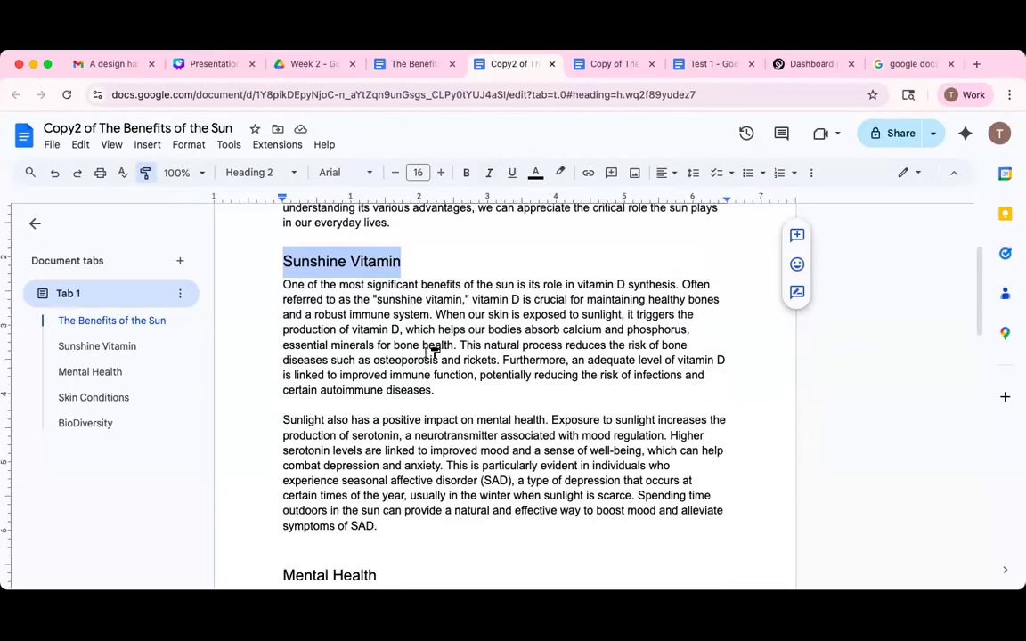
scroll(434, 349, down, 3)
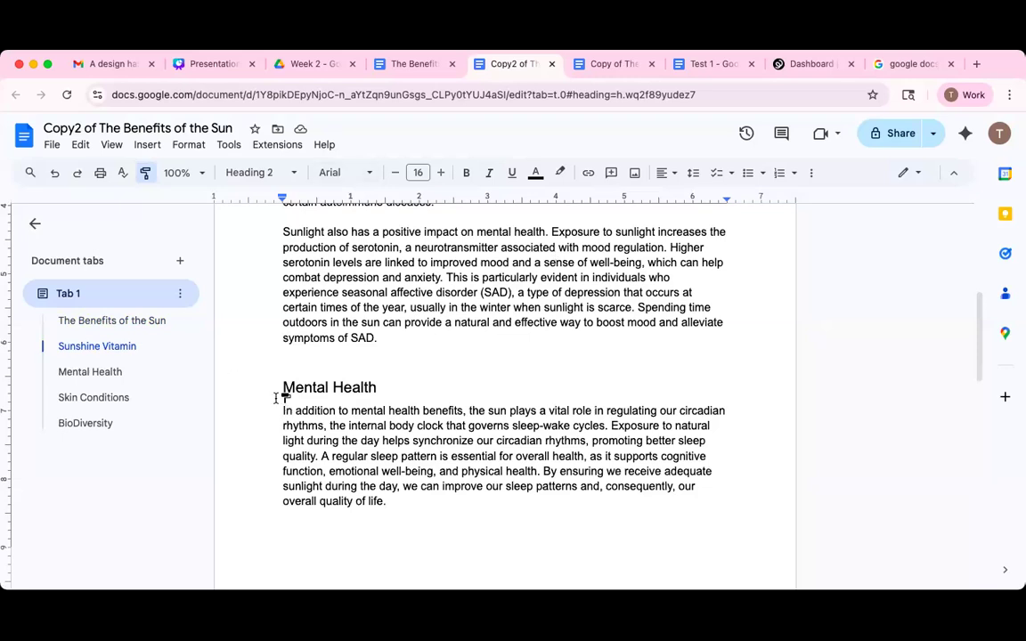
mouse_move(285, 386)
mouse_down()
mouse_move(383, 385)
mouse_move(375, 392)
mouse_up()
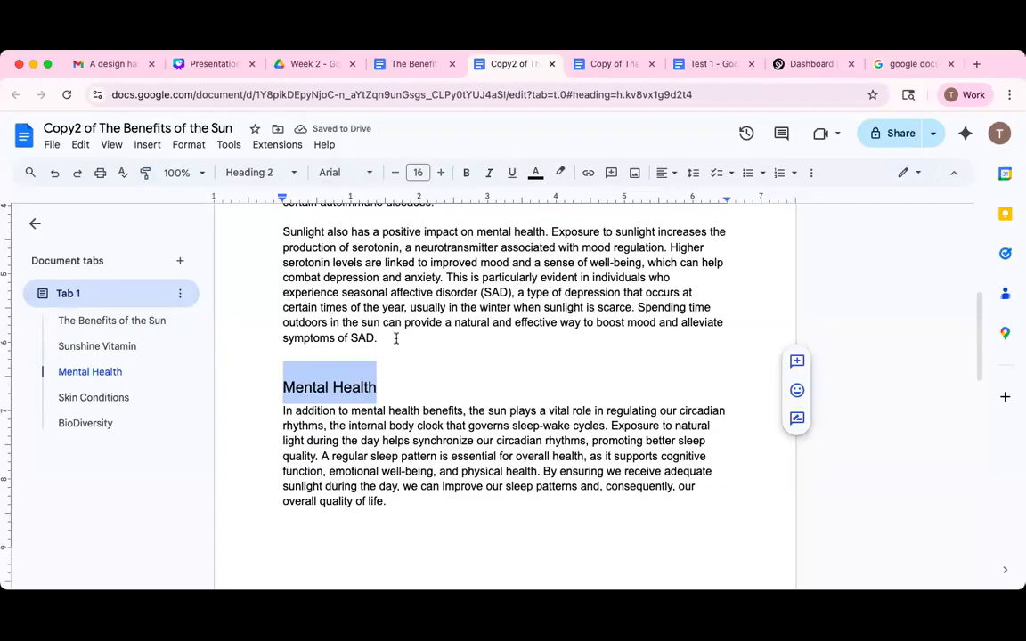
scroll(388, 365, up, 5)
scroll(384, 368, down, 2)
scroll(386, 372, down, 3)
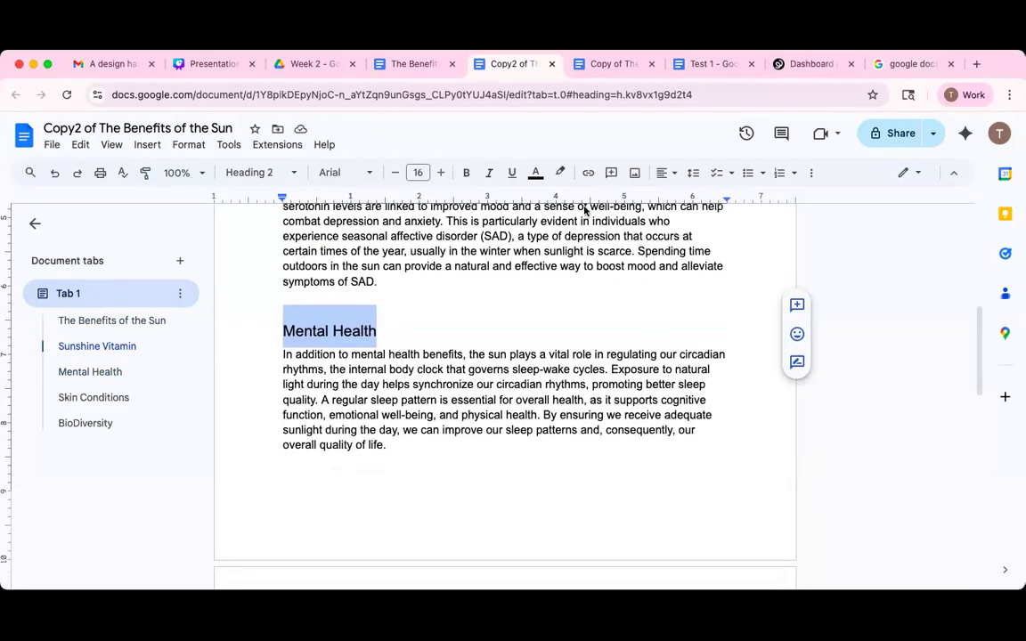
Set the space before the Mental Health heading to 6 pt in Custom spacing.
click(696, 175)
click(744, 361)
key(Tab)
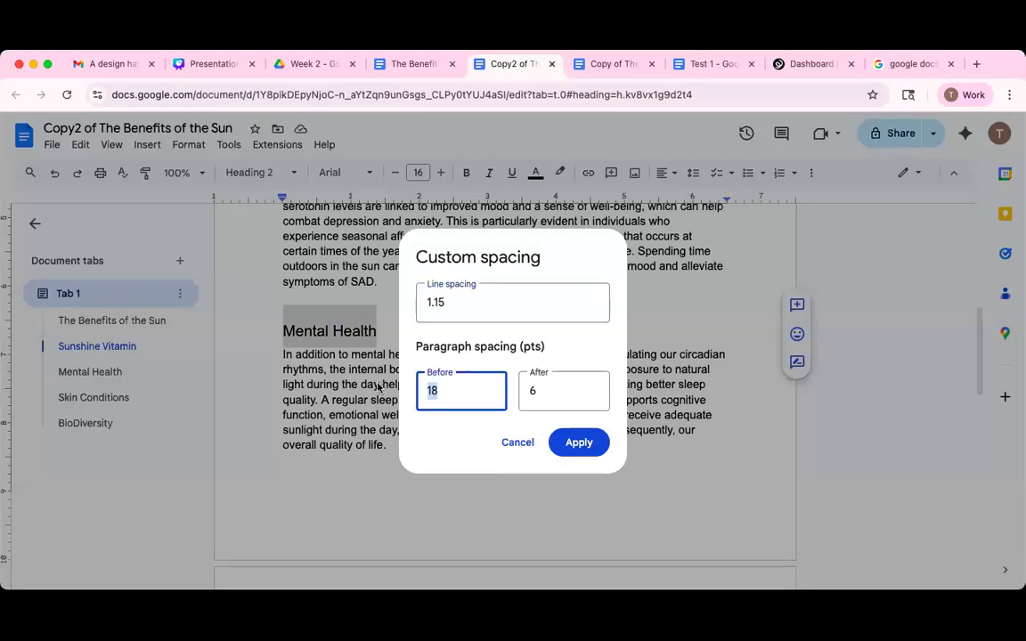
text(6)
click(584, 442)
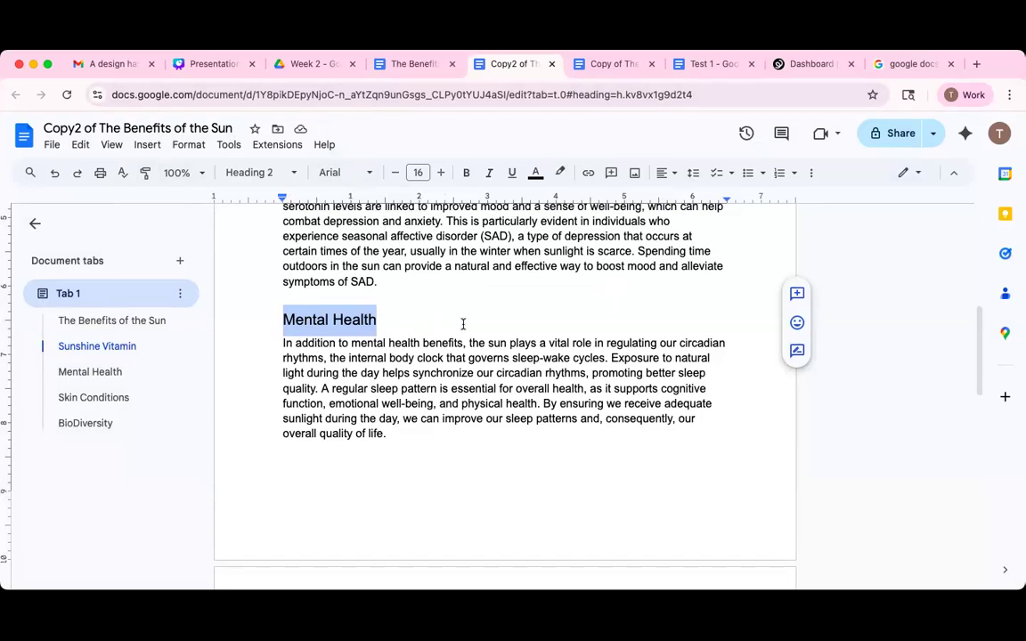
scroll(506, 289, up, 2)
scroll(507, 289, up, 3)
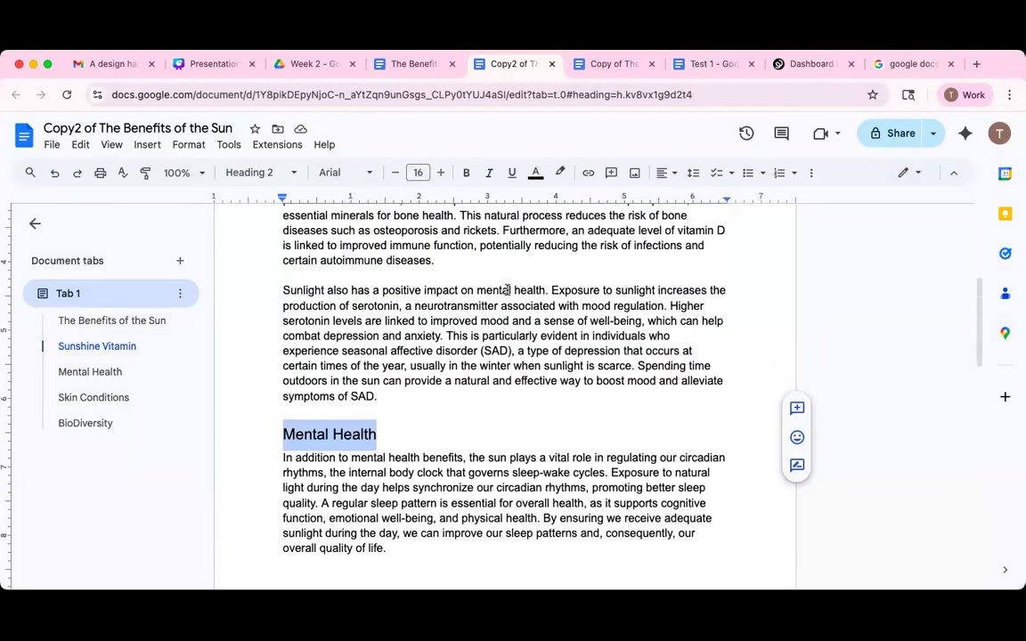
scroll(407, 309, down, 1)
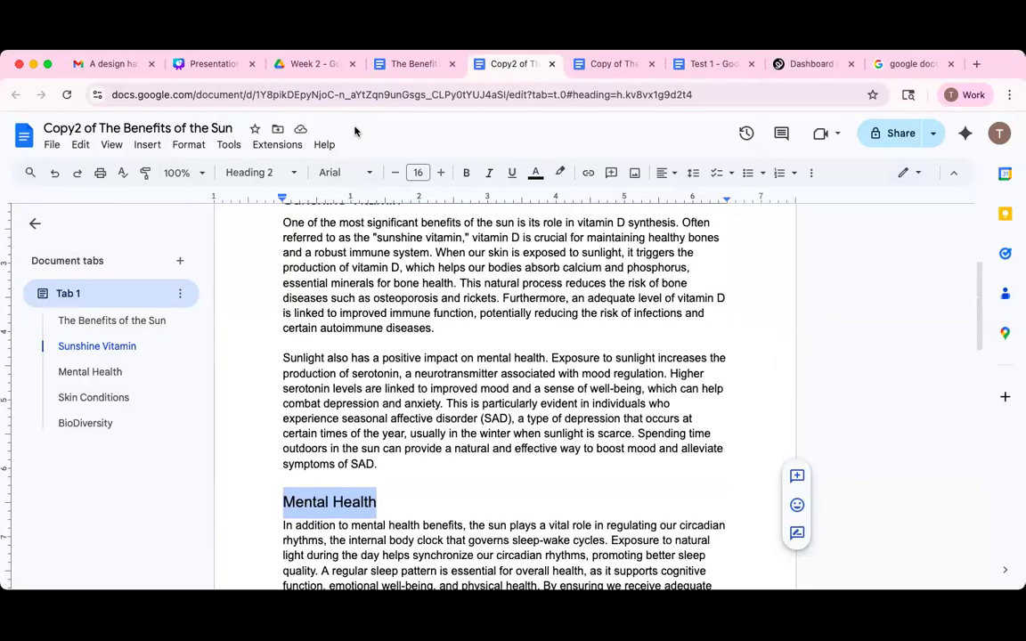
scroll(363, 224, down, 1)
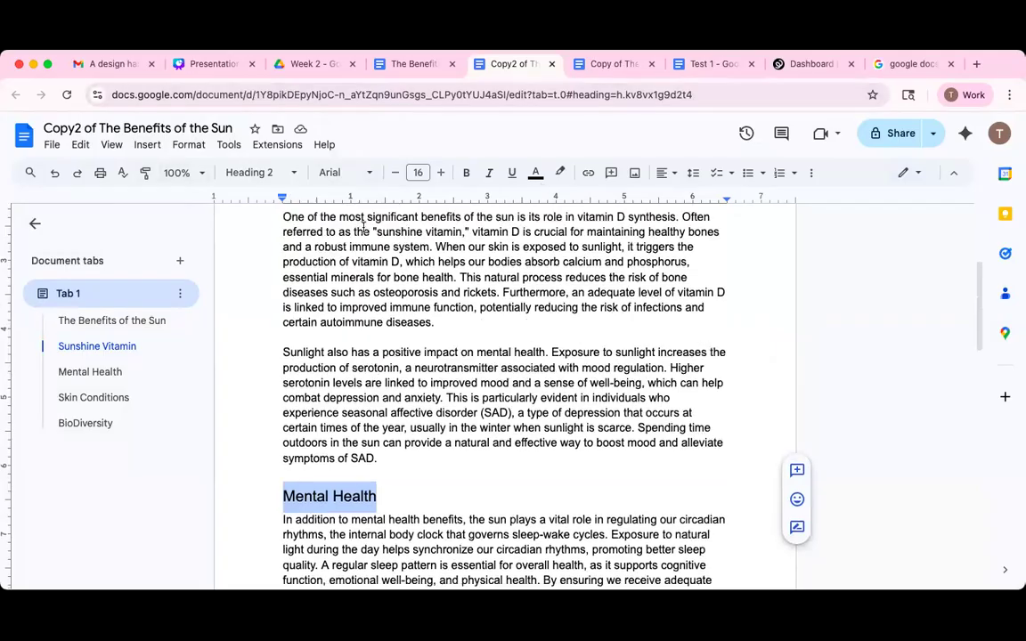
scroll(363, 224, down, 5)
scroll(373, 217, up, 2)
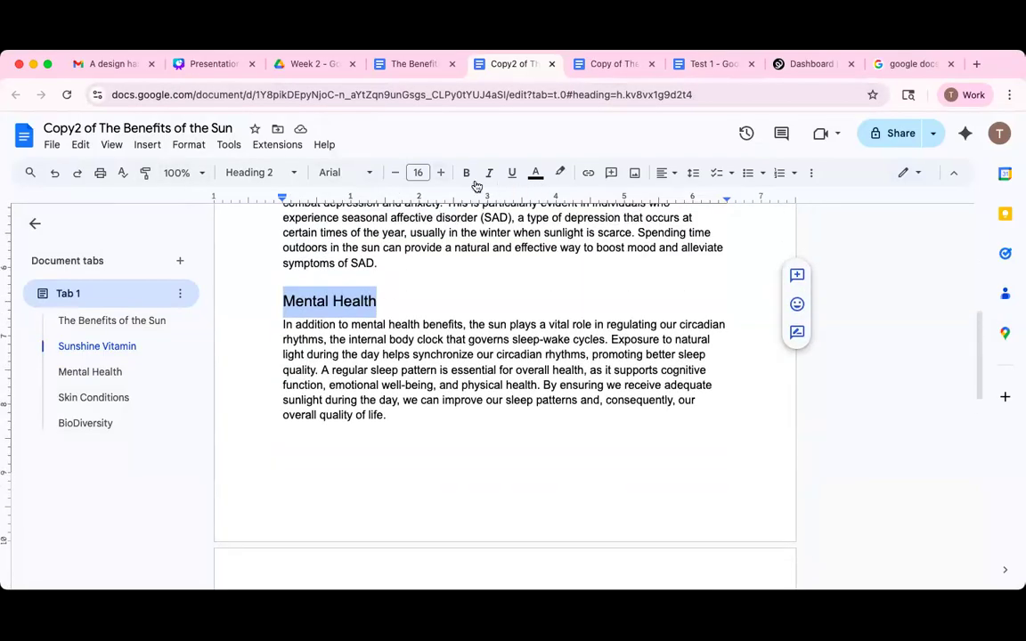
Bold the Mental Health heading and paint that format onto Skin Conditions.
key(super+b)
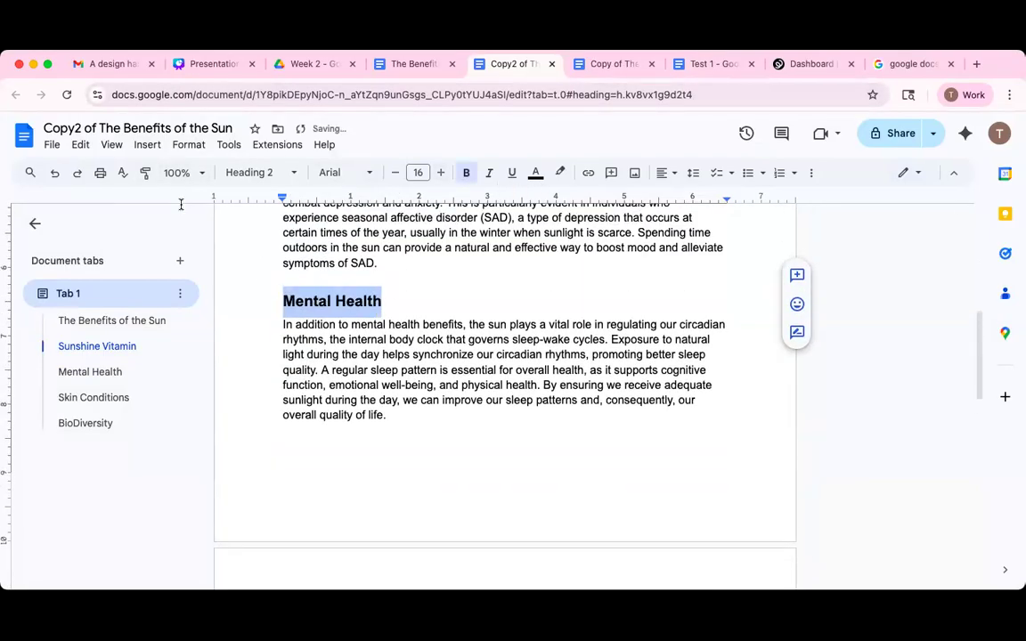
click(146, 172)
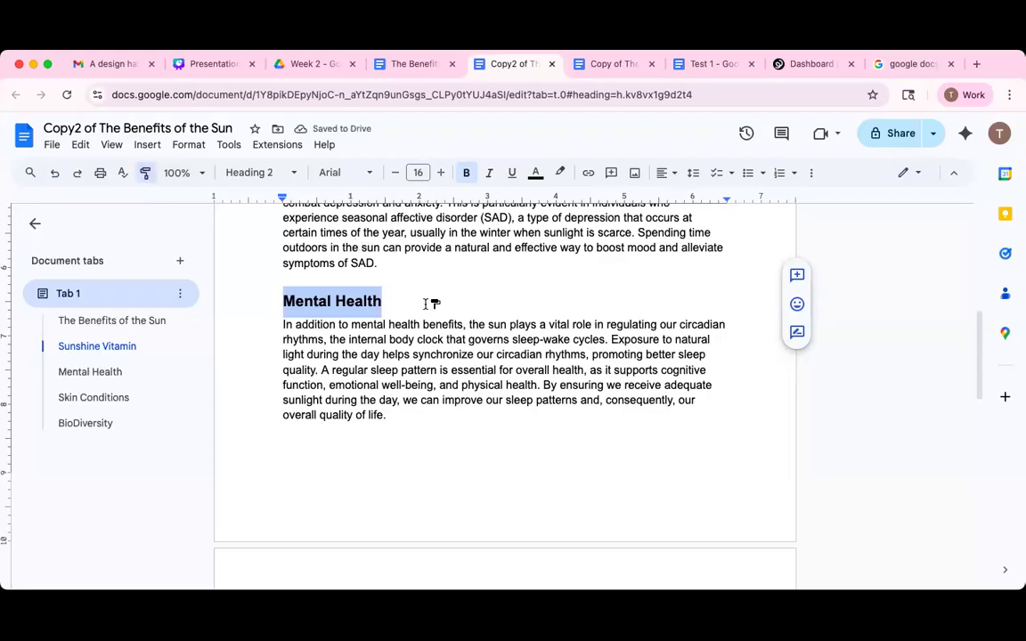
scroll(426, 303, down, 1)
scroll(425, 303, down, 5)
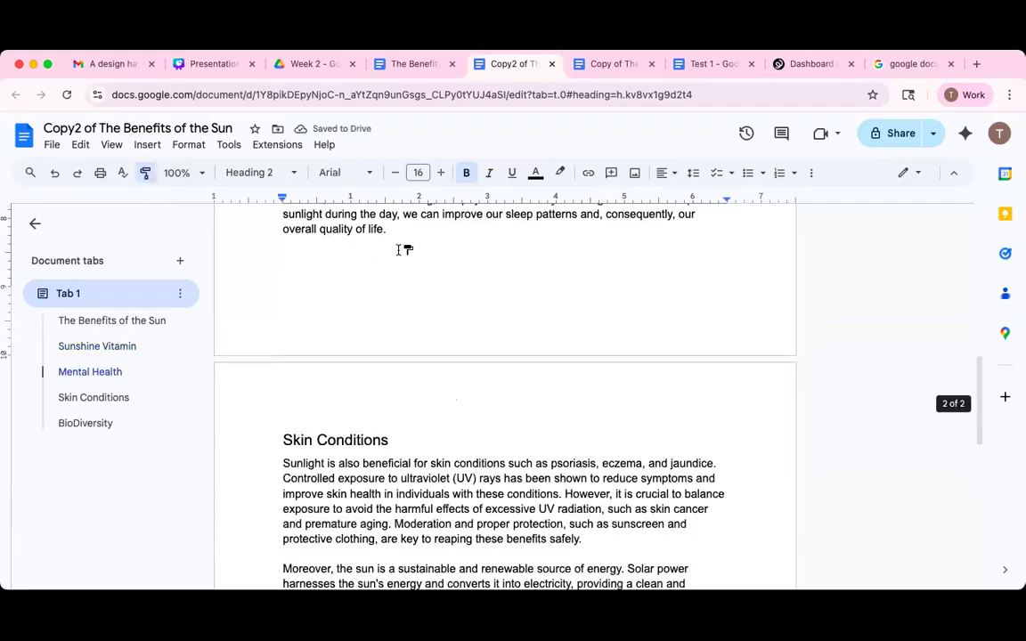
scroll(318, 246, down, 5)
scroll(305, 241, up, 3)
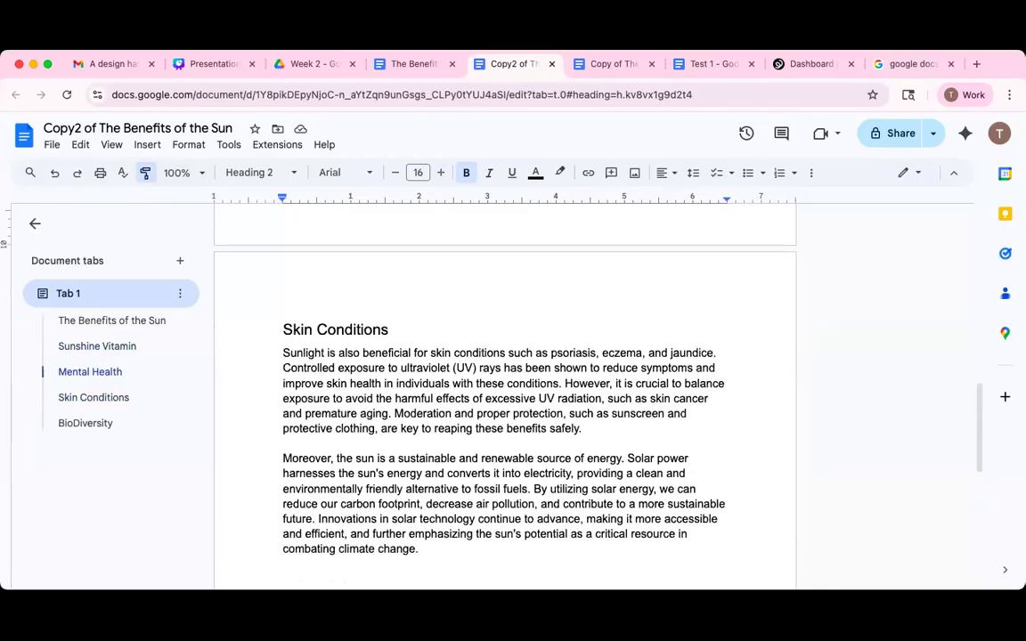
drag(277, 332, 438, 344)
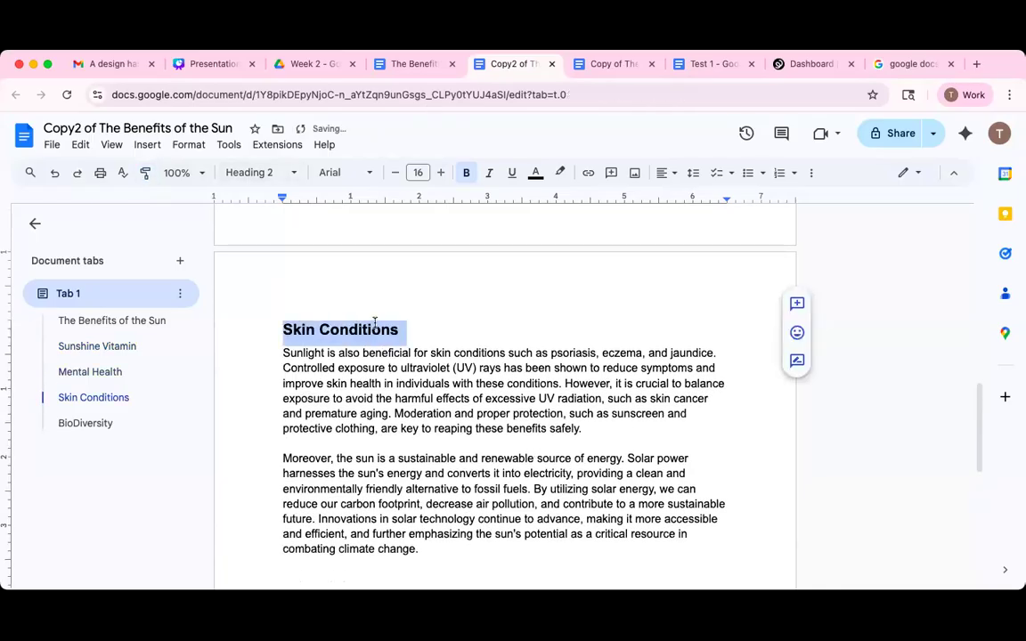
Paint the bold heading format onto BioDiversity and bring up its Custom spacing settings.
scroll(350, 331, down, 5)
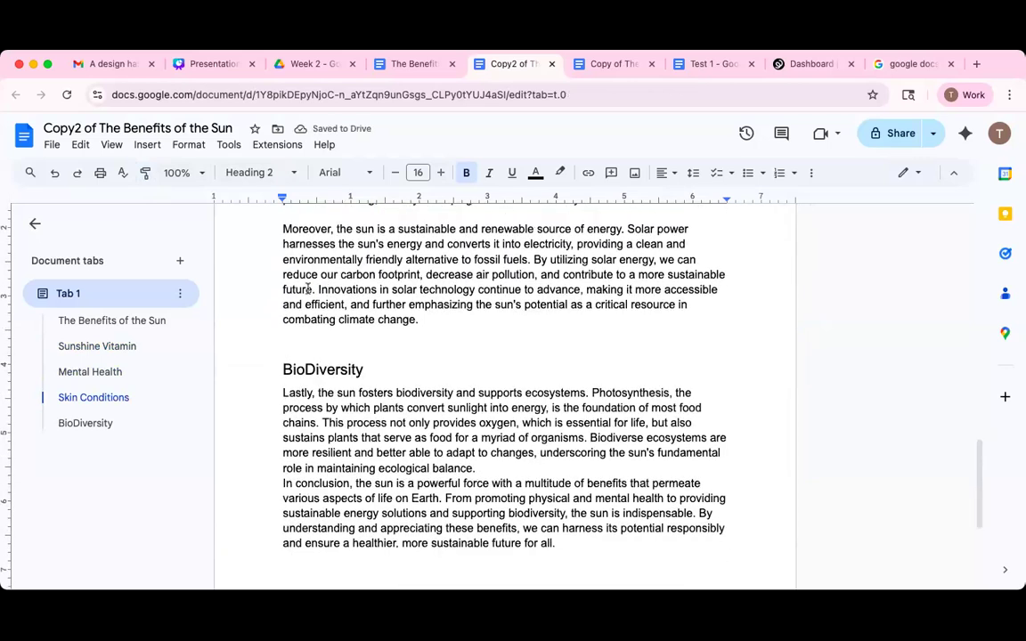
scroll(350, 331, up, 2)
click(143, 173)
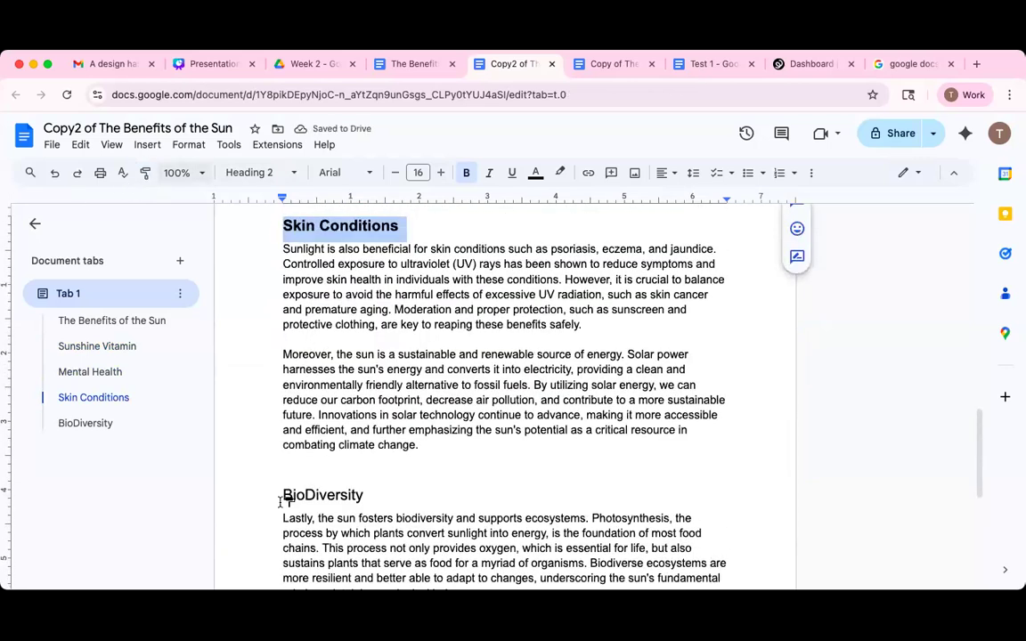
drag(285, 495, 371, 499)
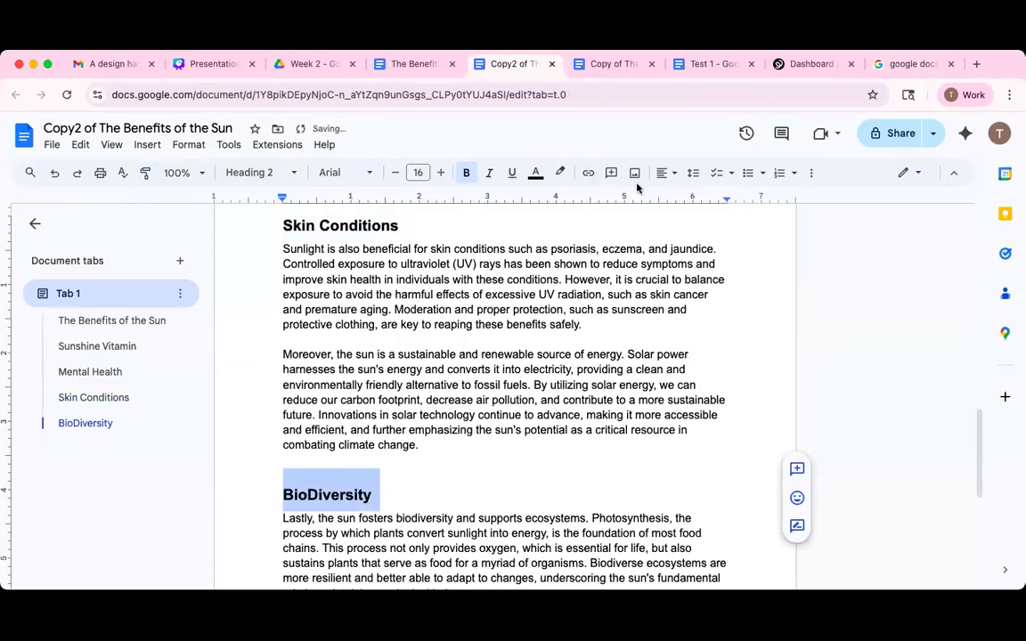
click(694, 173)
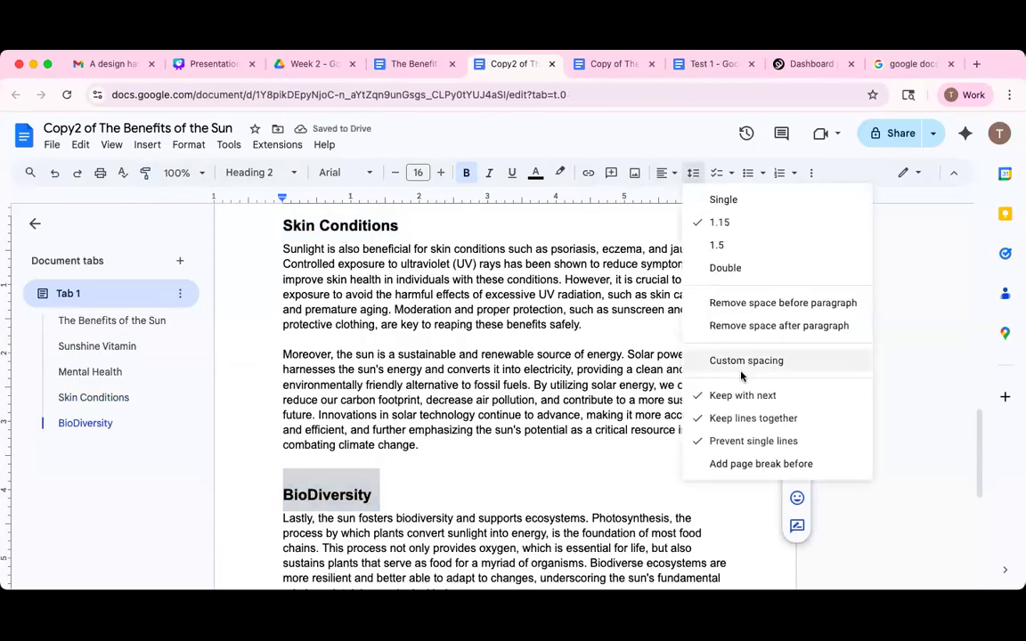
key(Return)
key(Tab)
Set 6 pt space before both the BioDiversity and Skin Conditions headings.
text(6)
click(575, 443)
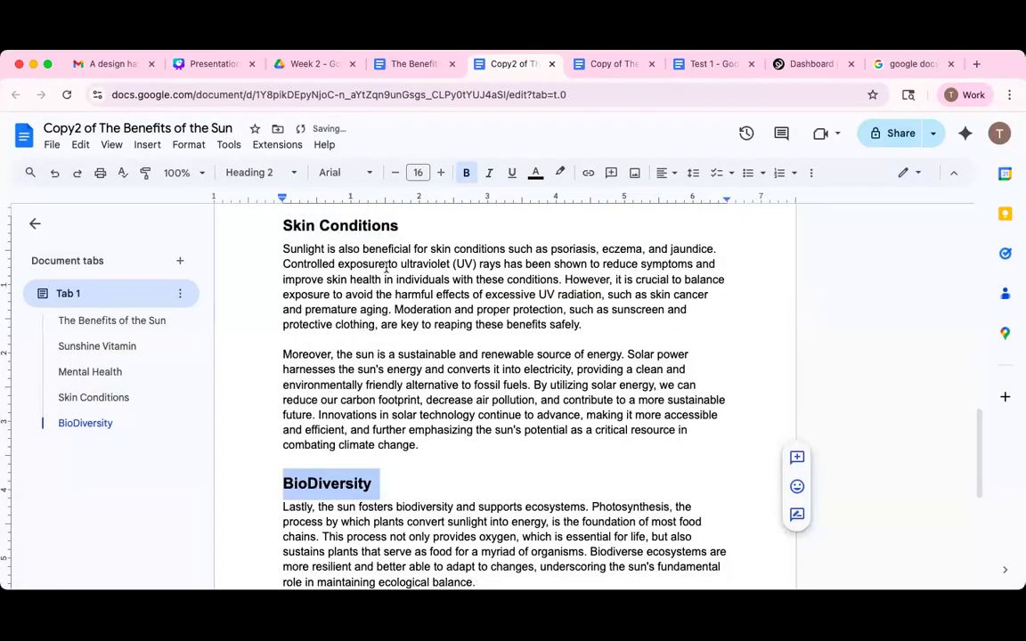
drag(400, 225, 276, 212)
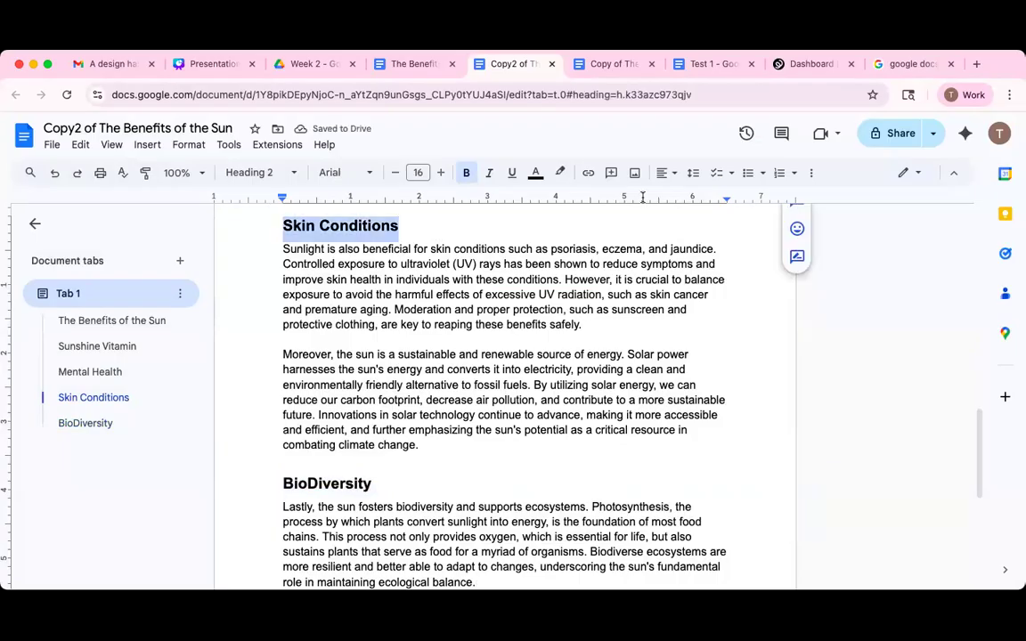
click(694, 173)
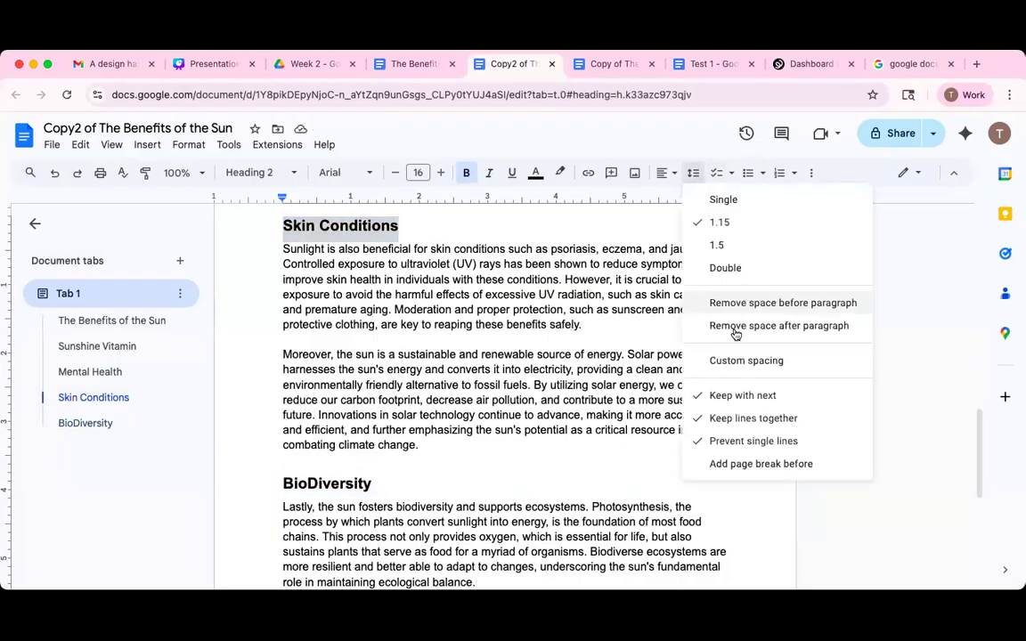
click(736, 360)
text(6)
key(Return)
scroll(445, 352, up, 5)
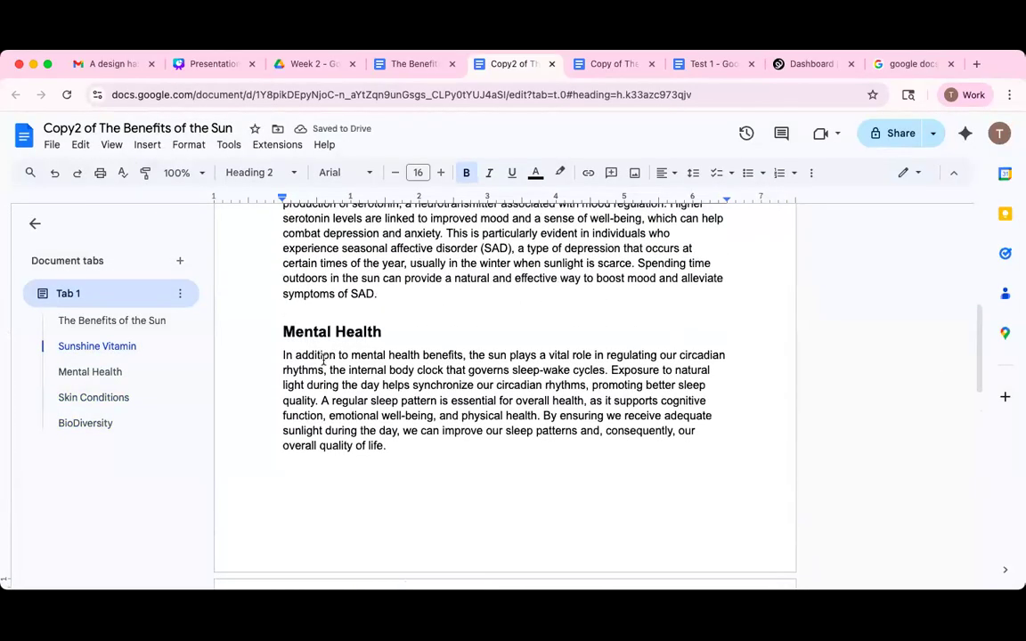
Bold the Sunshine Vitamin heading, then switch to the 'Copy of The Benefits of the Sun' tab.
scroll(413, 327, up, 5)
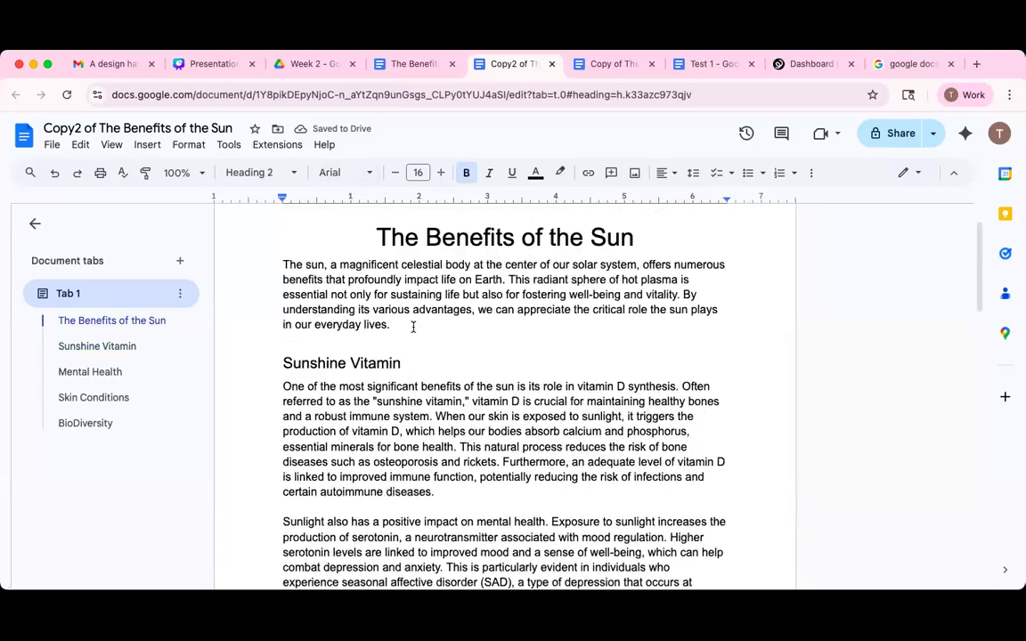
scroll(403, 300, down, 1)
drag(403, 304, 283, 304)
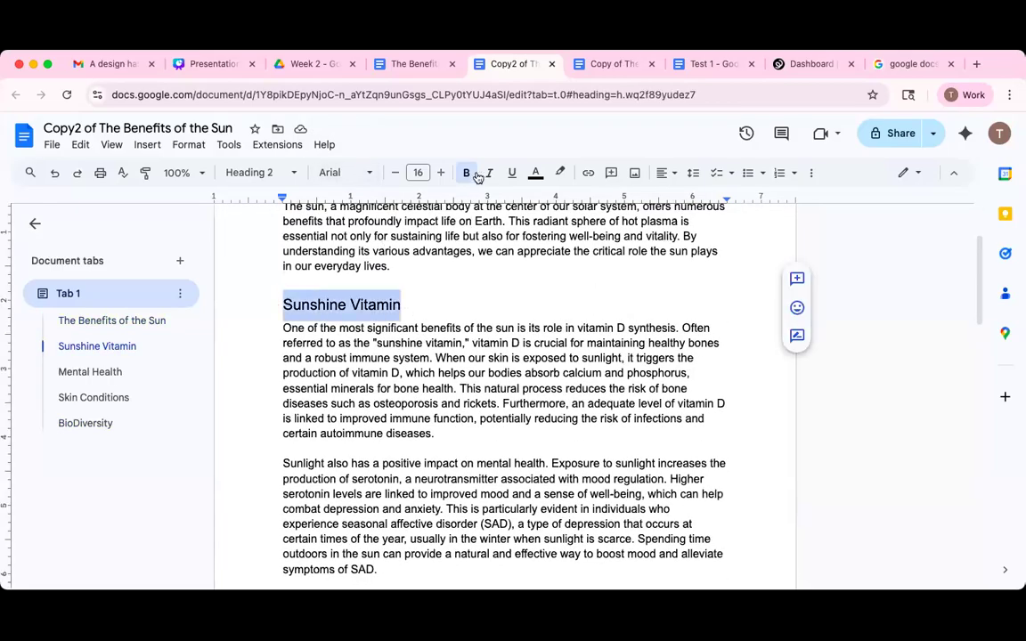
key(super+b)
scroll(511, 294, down, 6)
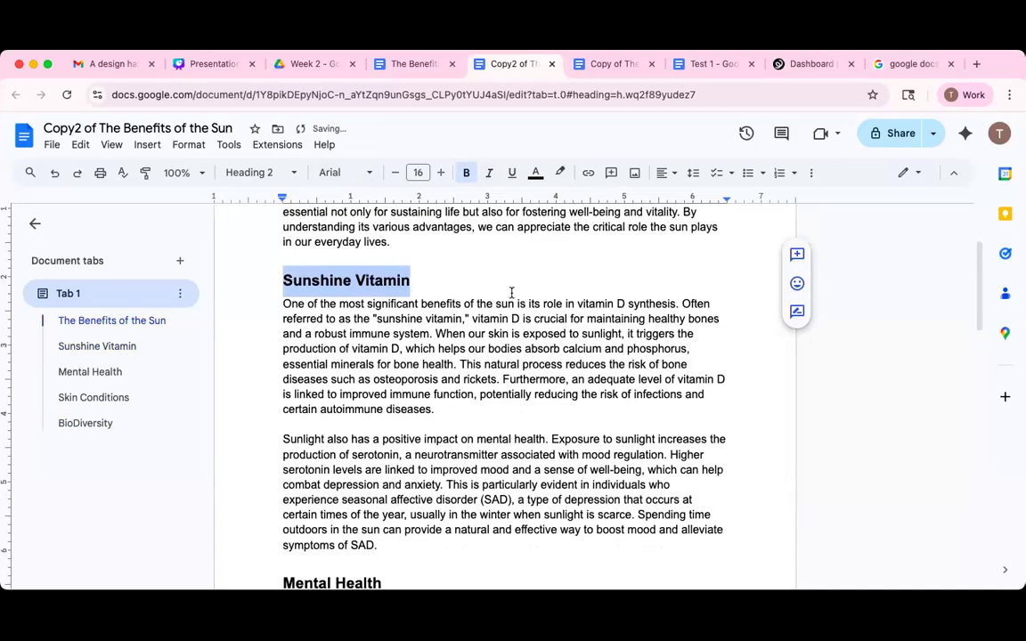
scroll(512, 294, down, 3)
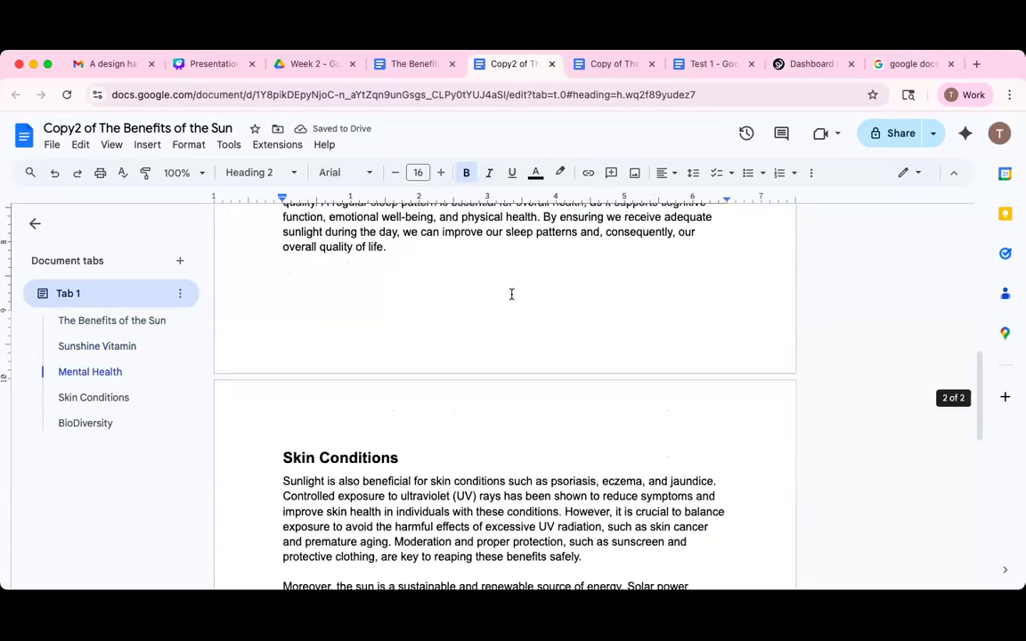
scroll(511, 294, up, 2)
scroll(511, 294, up, 2)
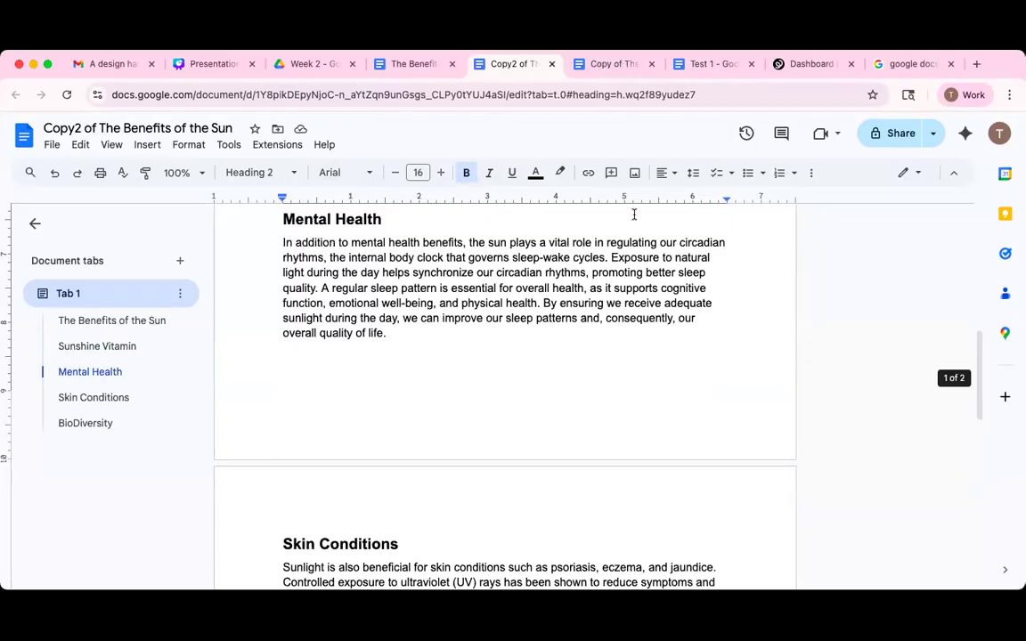
key(ctrl+Tab)
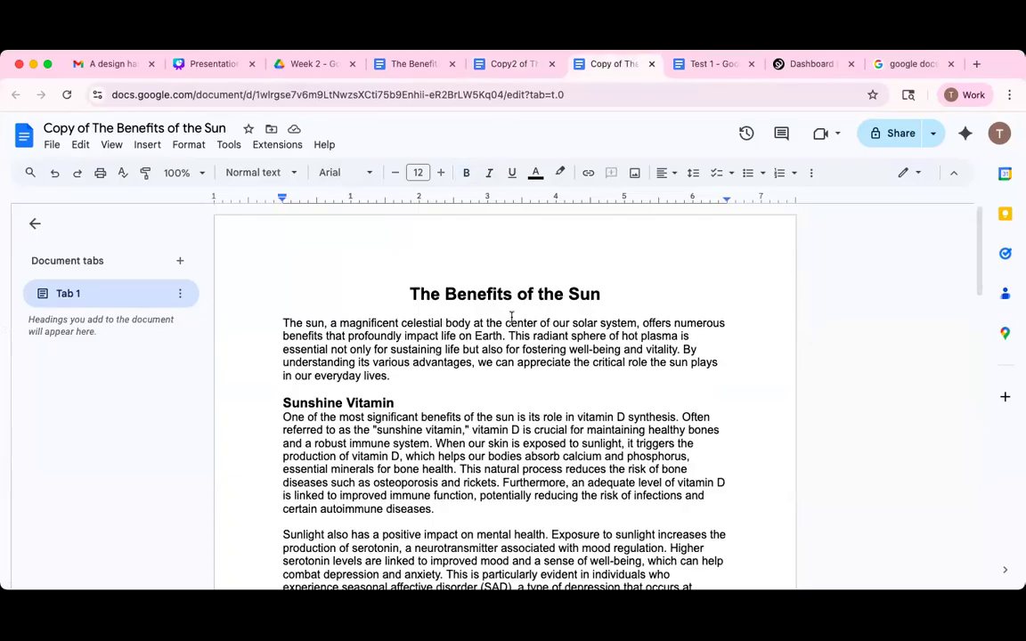
Check the first copy's line spacing options, then return to the Copy2 document.
scroll(511, 303, down, 5)
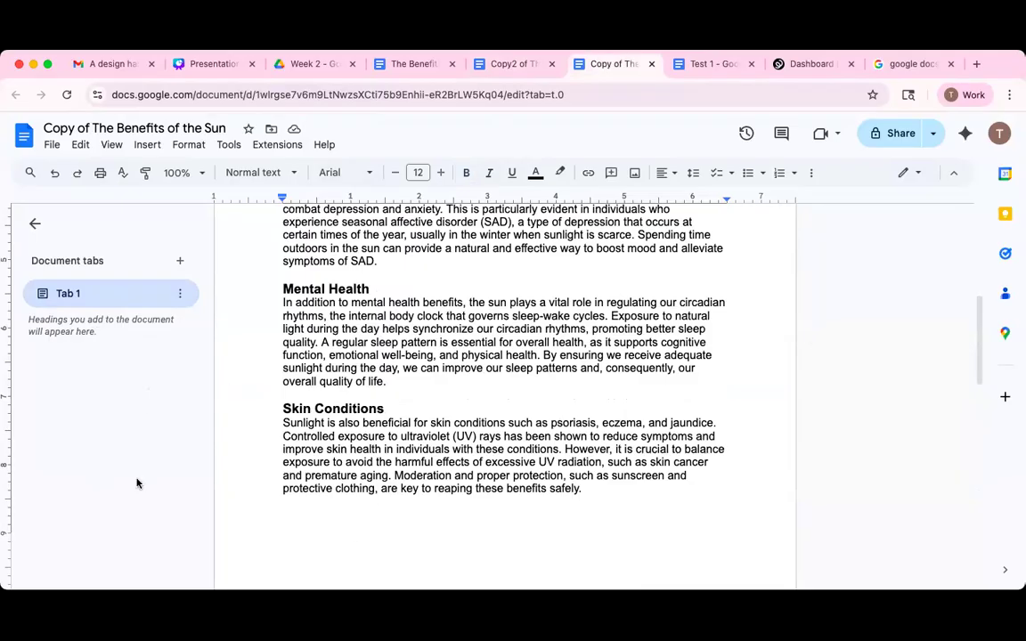
scroll(493, 413, up, 10)
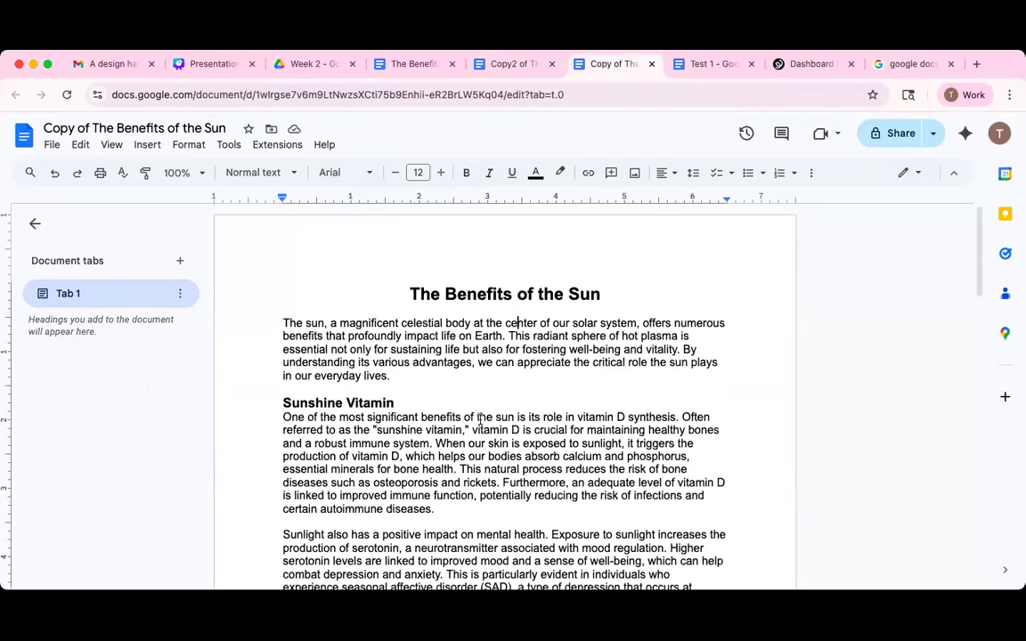
scroll(481, 419, down, 10)
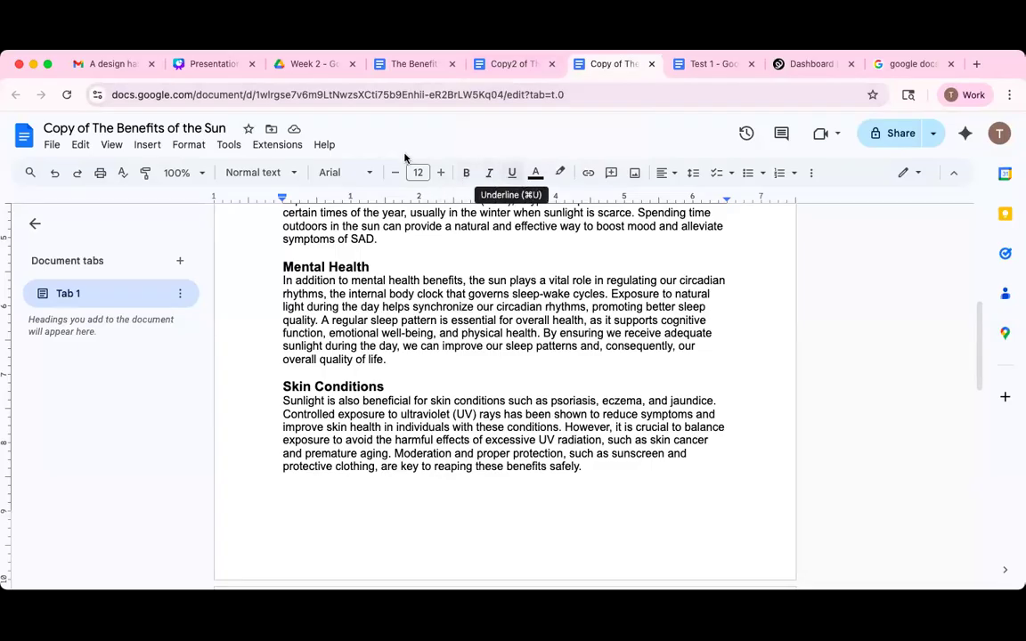
click(696, 173)
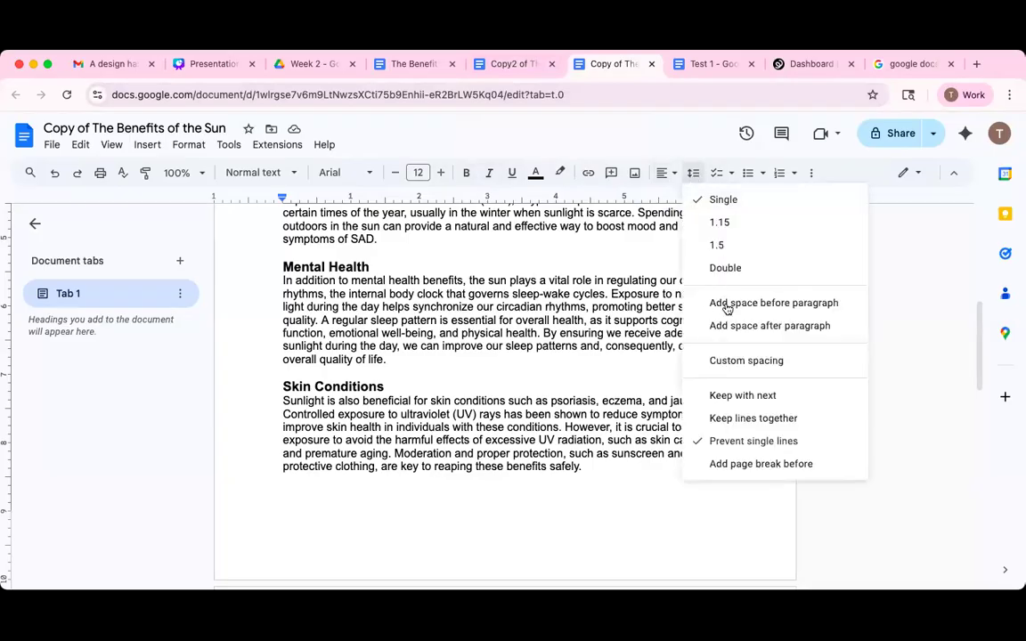
click(517, 67)
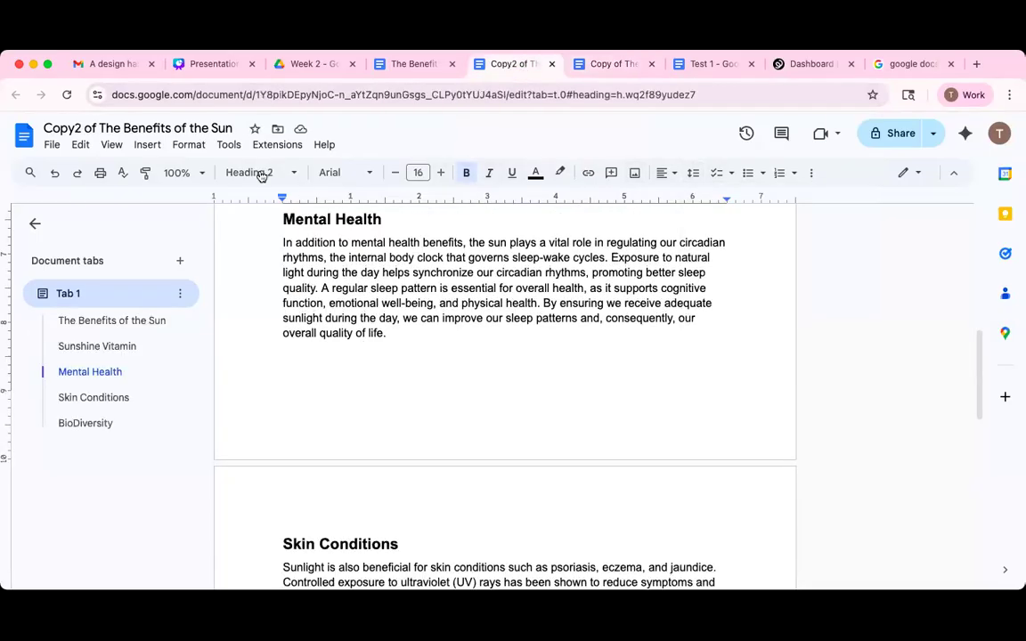
Update the Title style to match the bold 16 pt Arial heading, then select the document title.
click(276, 171)
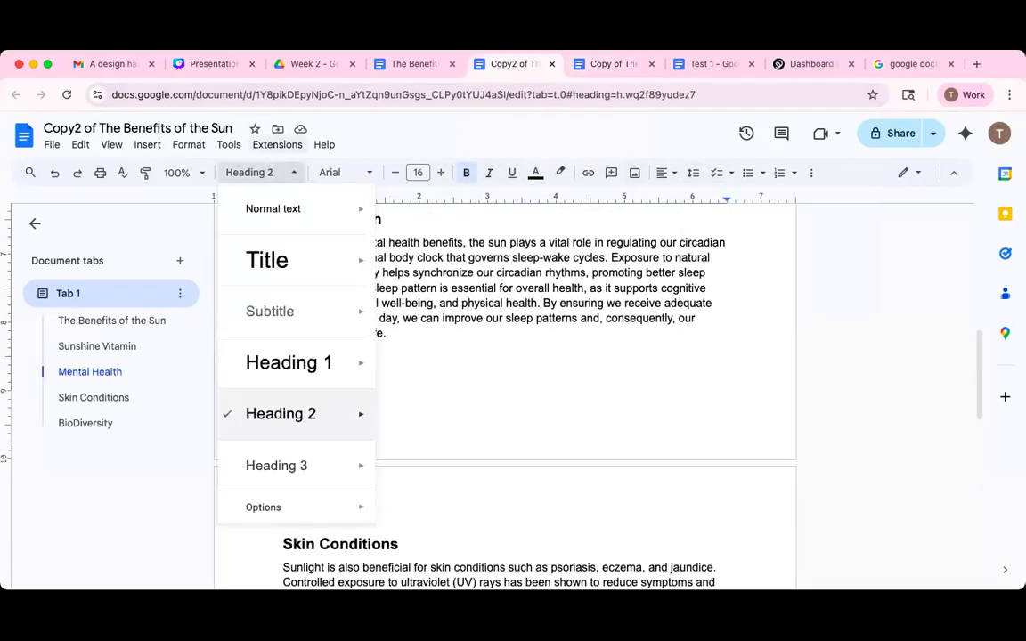
mouse_move(344, 253)
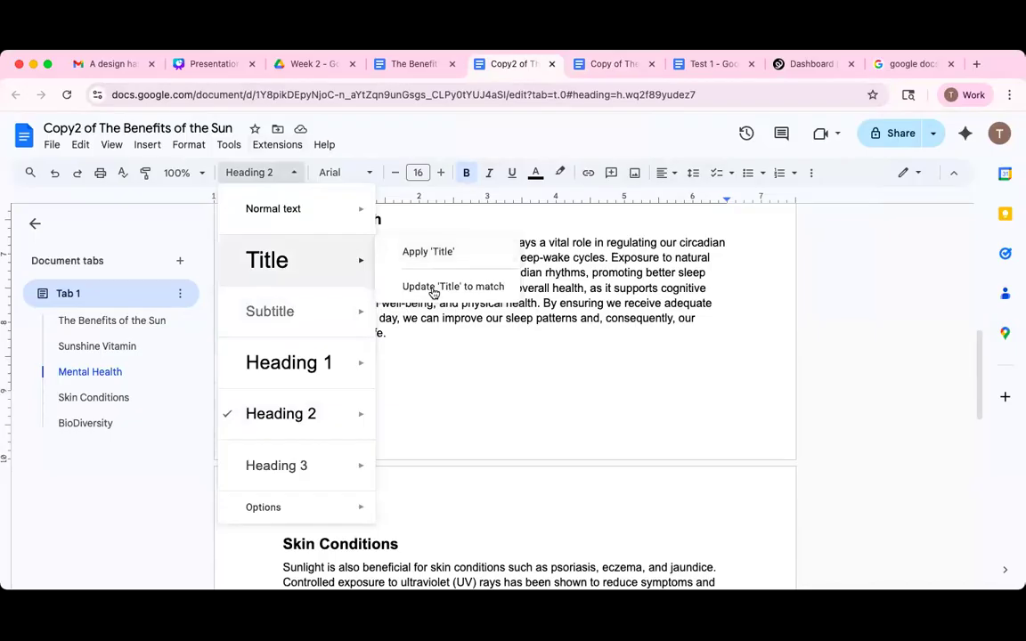
click(465, 287)
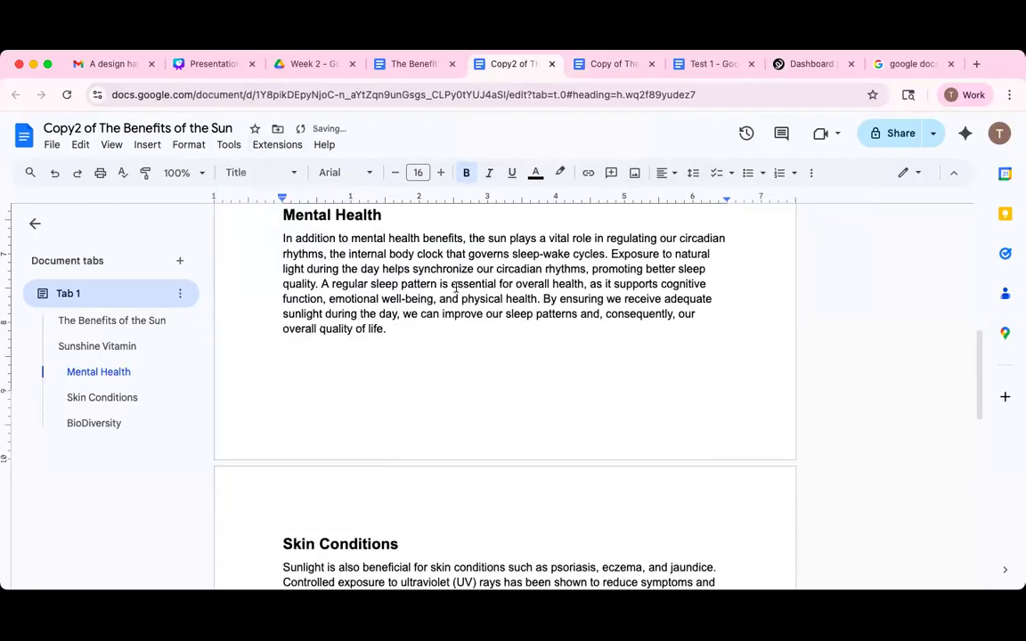
scroll(462, 294, down, 1)
scroll(462, 294, up, 10)
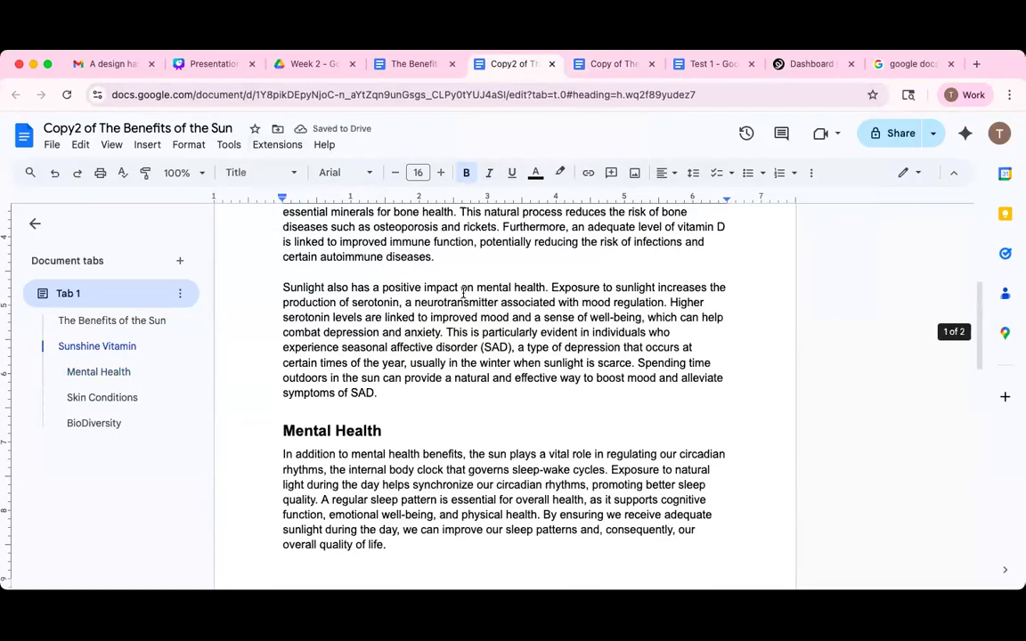
scroll(400, 299, up, 2)
drag(419, 298, 588, 305)
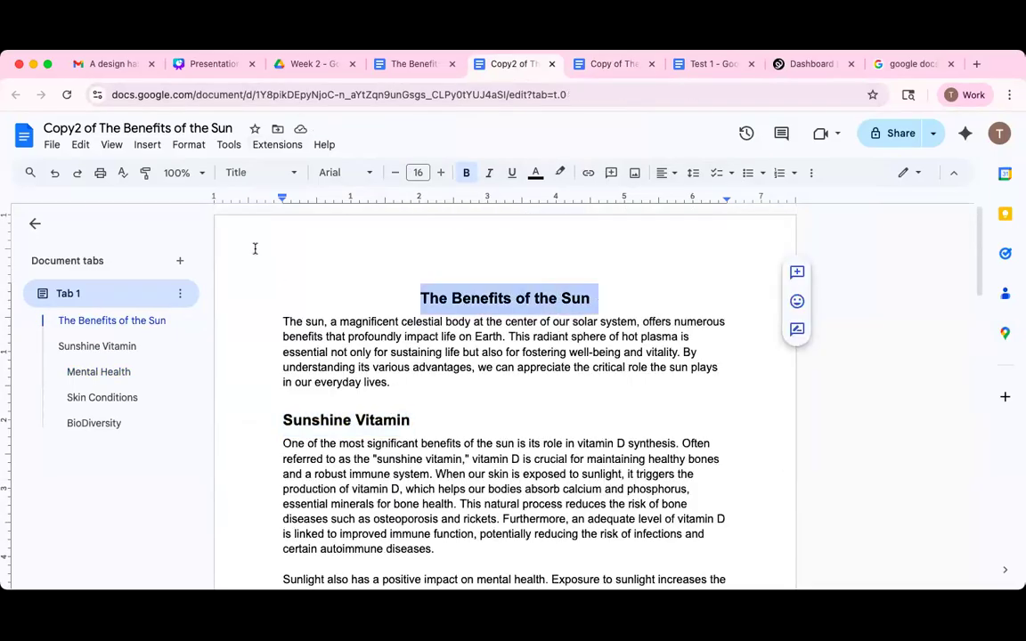
Undo the Title style update so the title is large and not bold again.
click(263, 174)
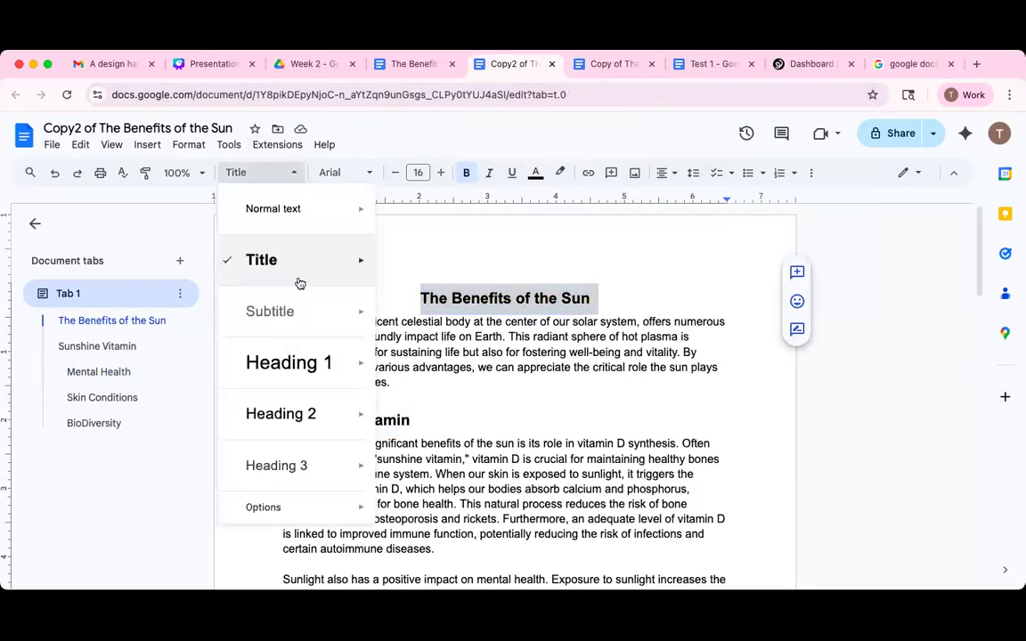
mouse_move(303, 272)
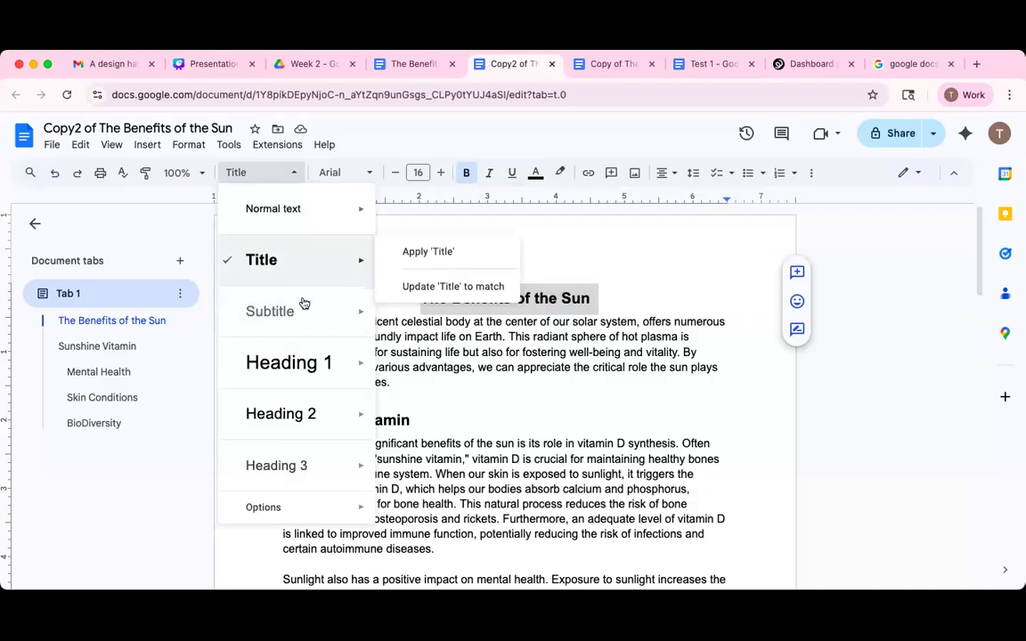
click(55, 173)
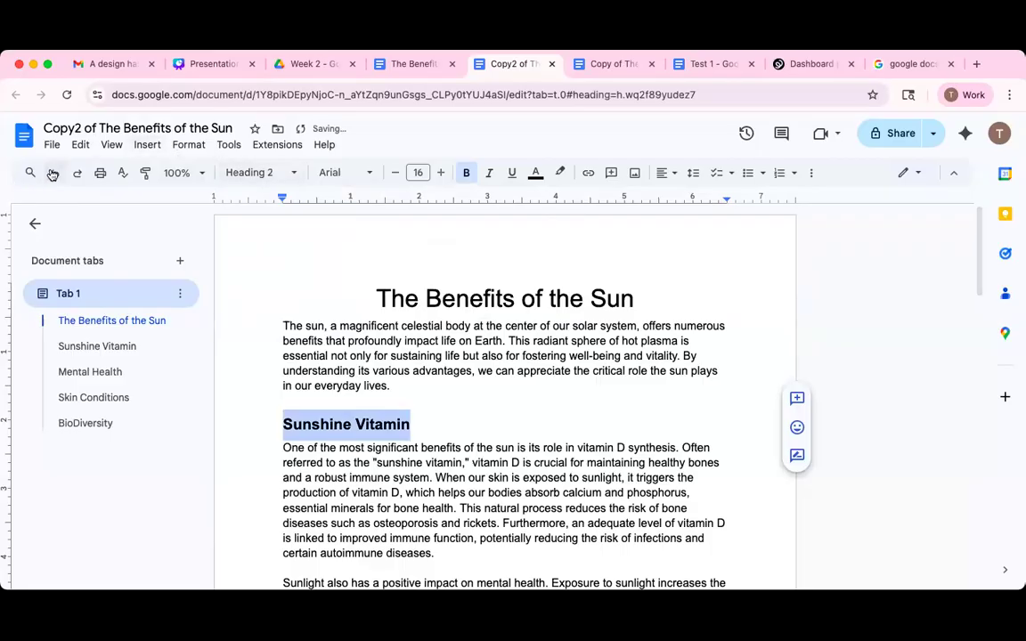
Reselect 'The Benefits of the Sun' and check its paragraph style without changing it.
click(442, 303)
click(254, 172)
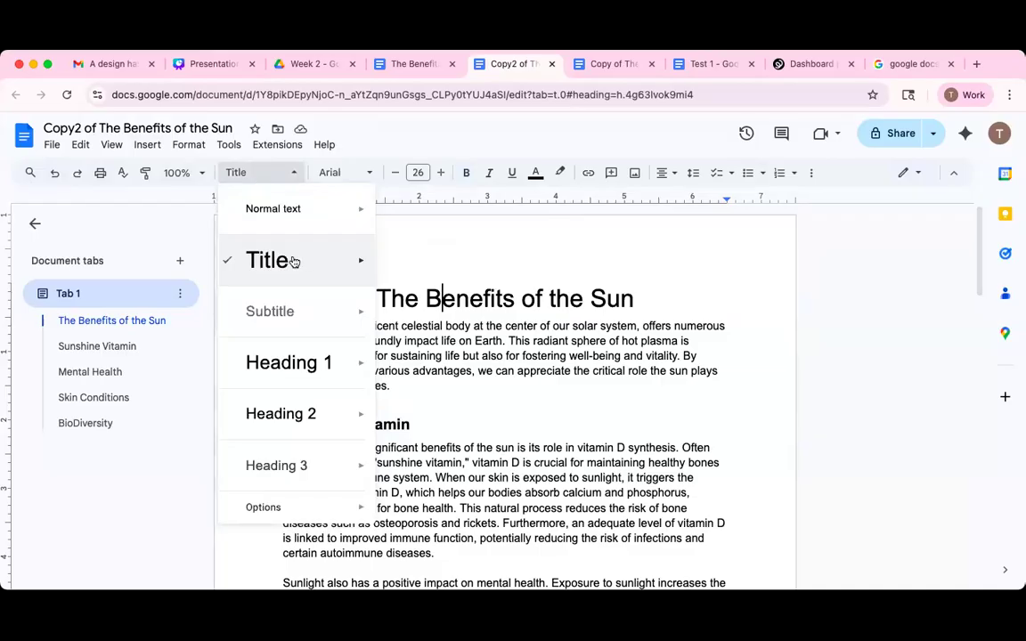
mouse_move(294, 261)
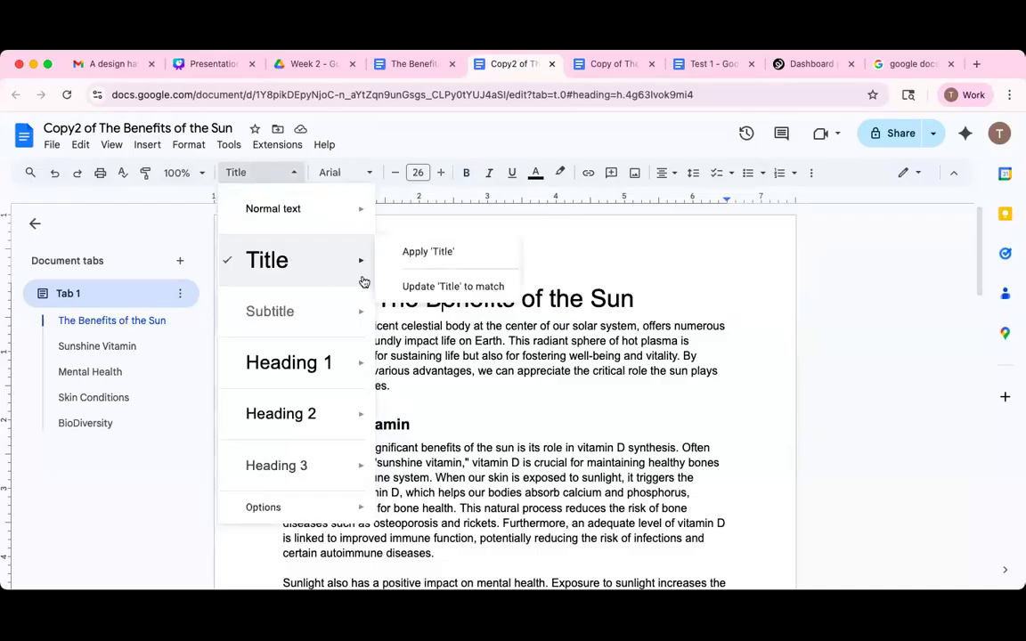
click(604, 296)
drag(659, 300, 357, 261)
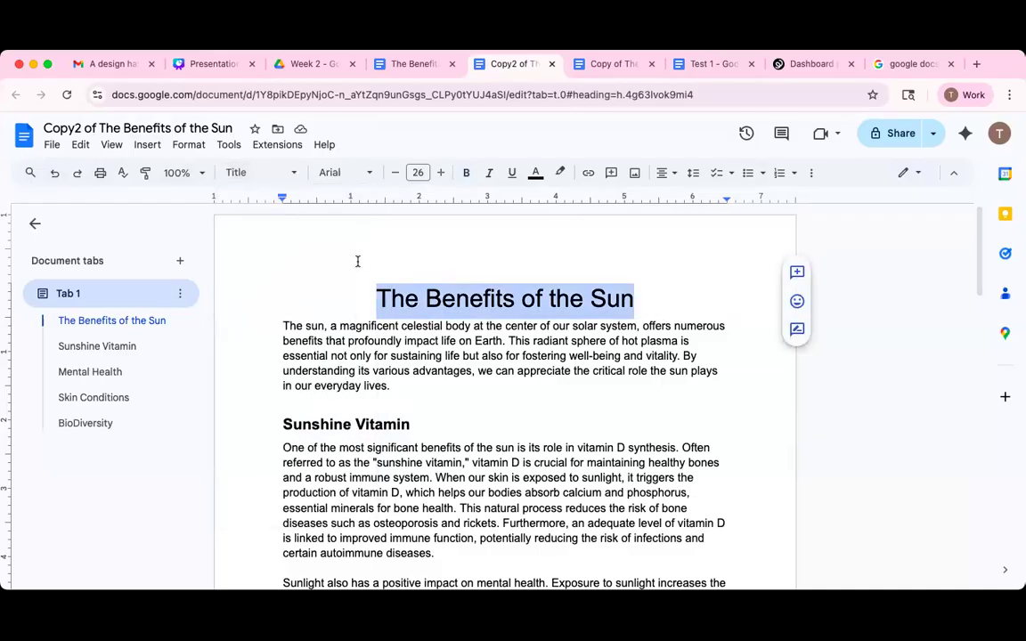
click(236, 172)
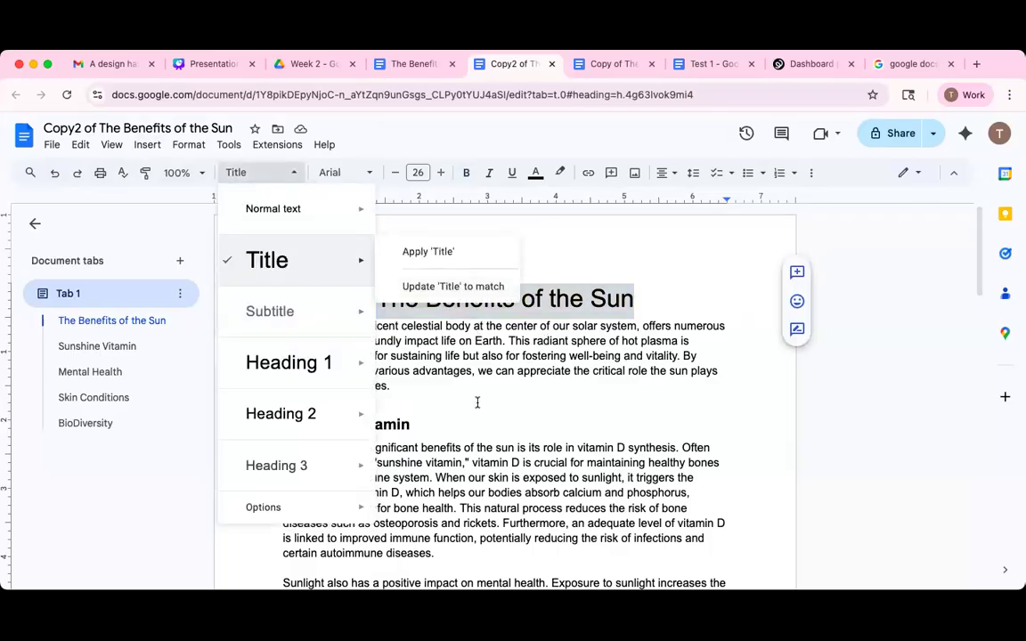
mouse_move(330, 348)
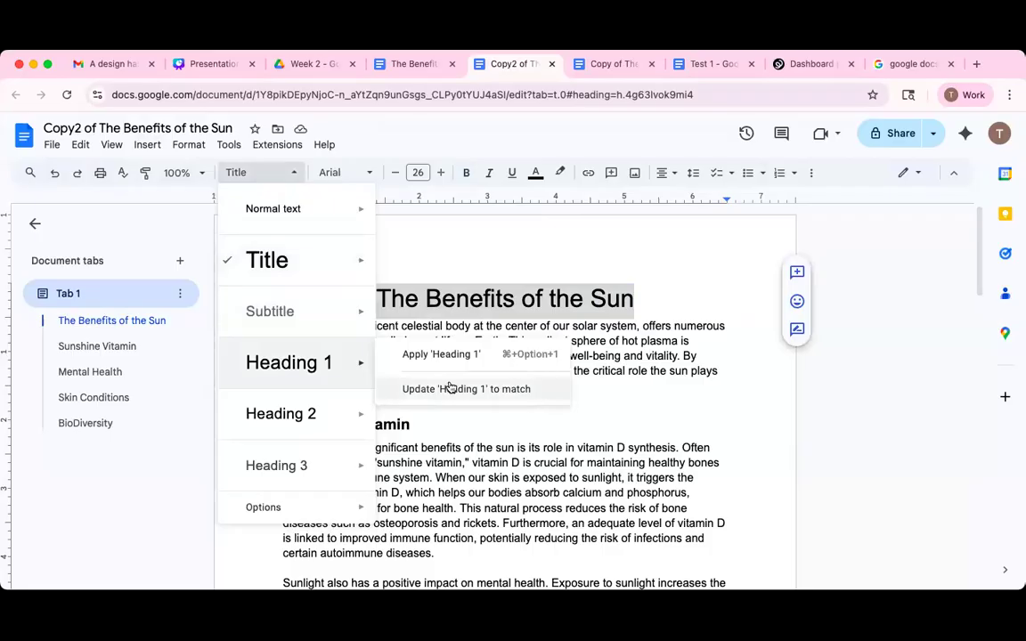
click(698, 394)
scroll(698, 393, down, 1)
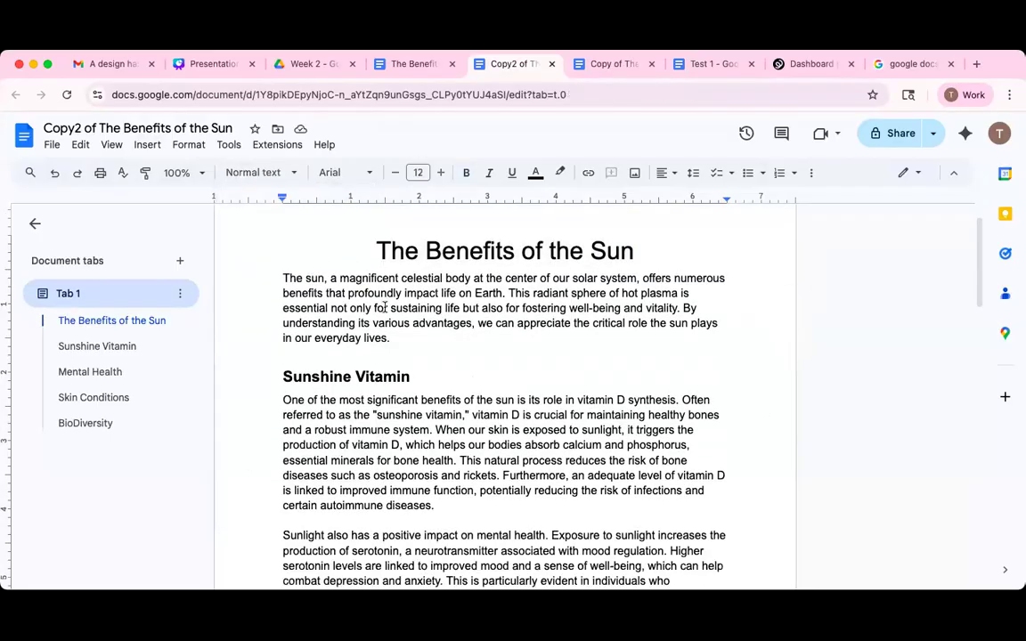
Delete the blank lines above the Sunshine Vitamin and Mental Health headings.
key(BackSpace)
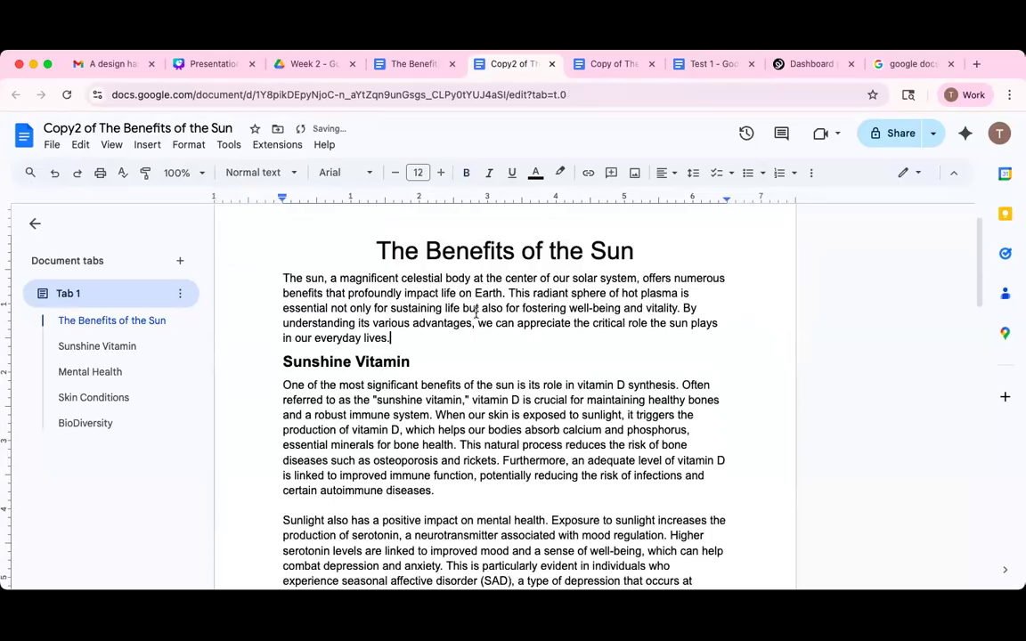
scroll(477, 312, down, 5)
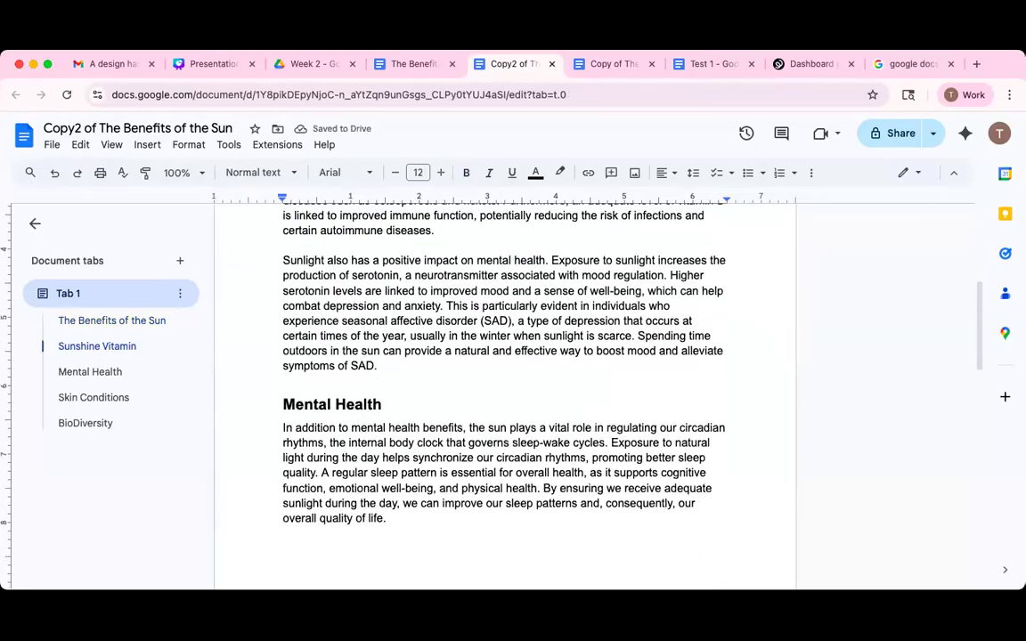
click(284, 382)
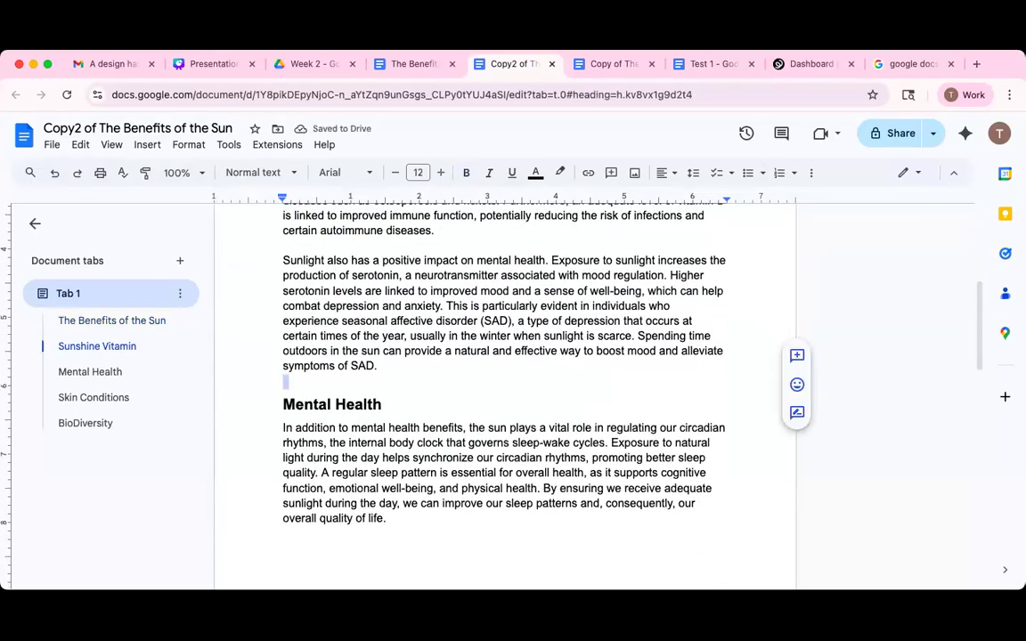
key(Delete)
Delete the blank lines above the Skin Conditions and BioDiversity headings.
scroll(418, 482, down, 2)
click(389, 433)
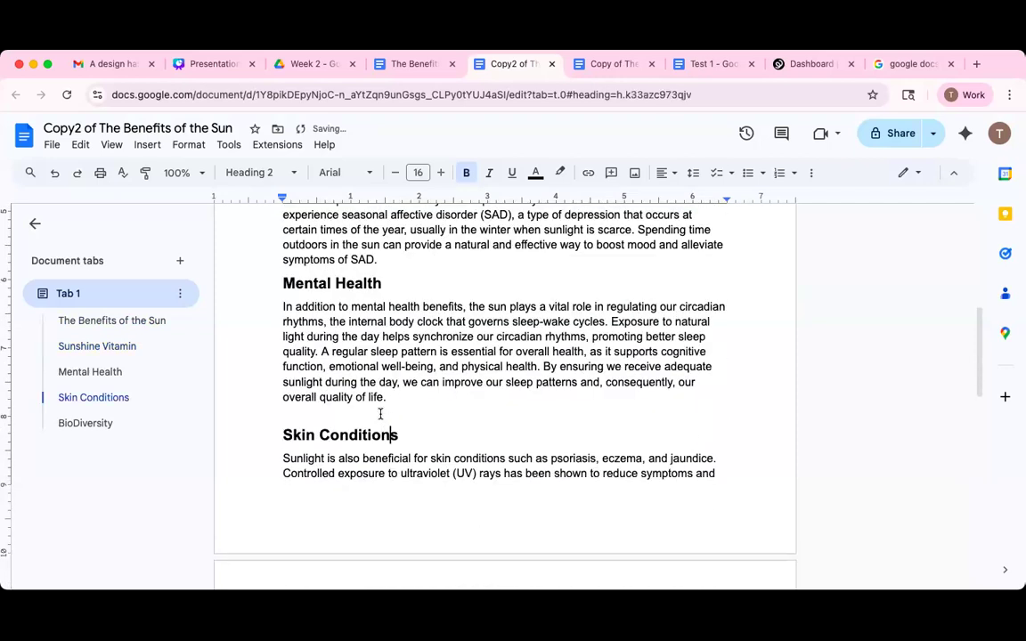
click(458, 405)
key(BackSpace)
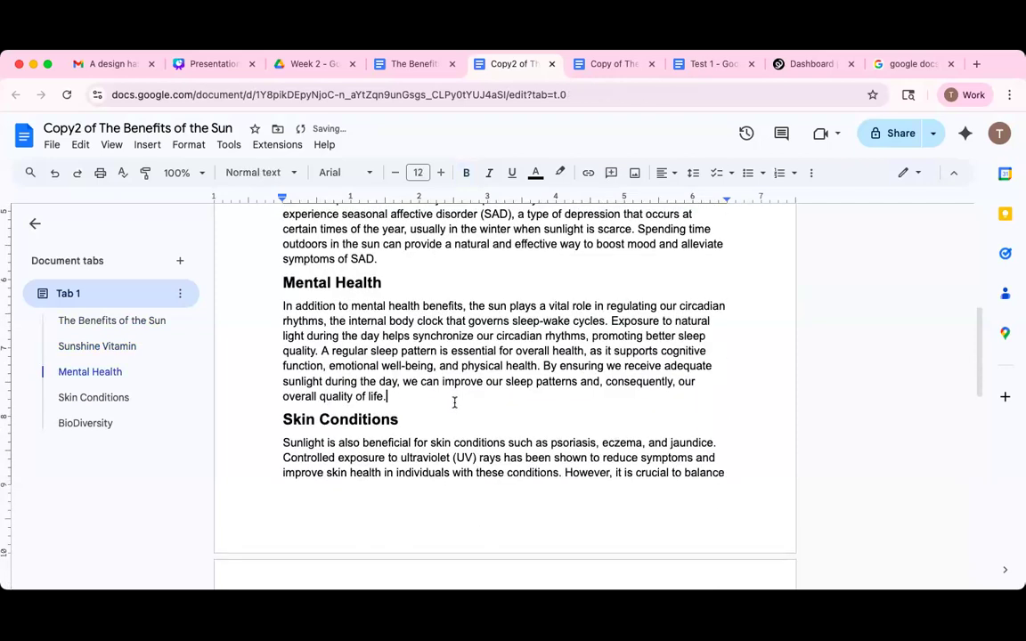
scroll(454, 402, down, 2)
scroll(454, 403, down, 6)
click(424, 285)
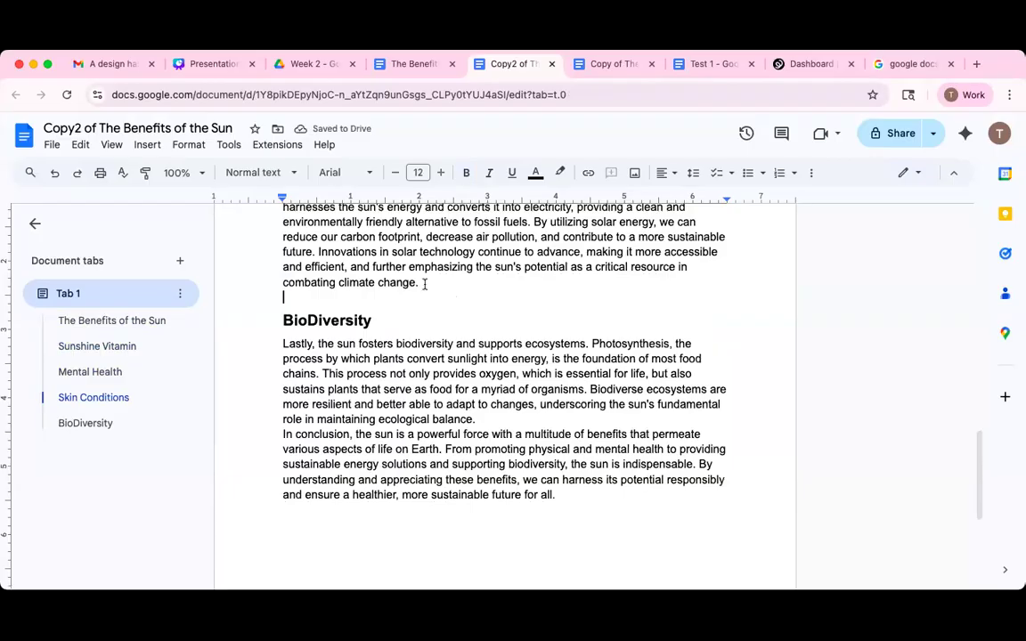
key(BackSpace)
scroll(442, 293, up, 9)
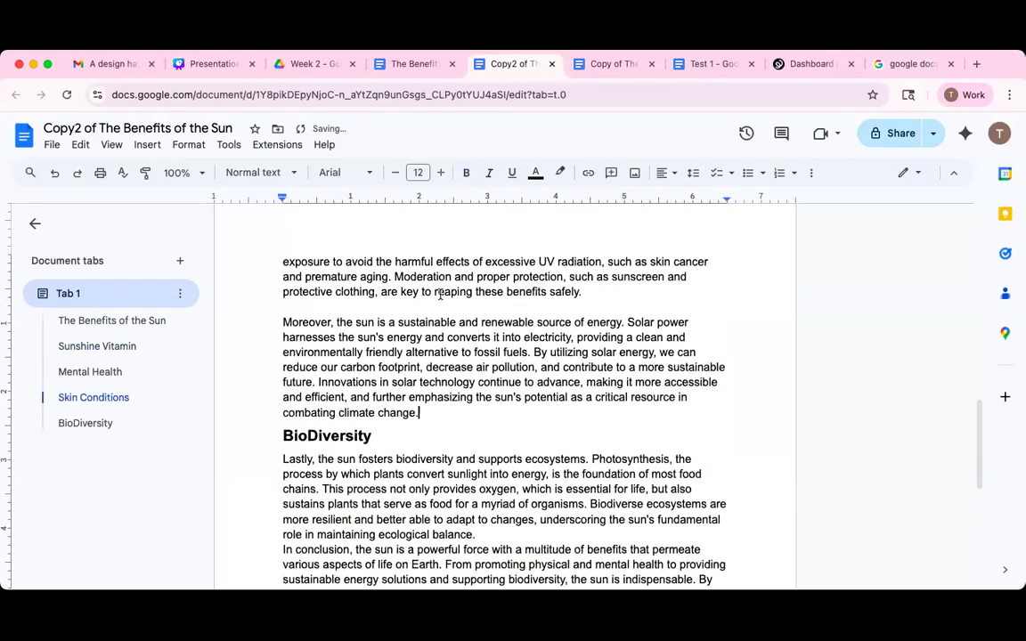
scroll(438, 301, up, 15)
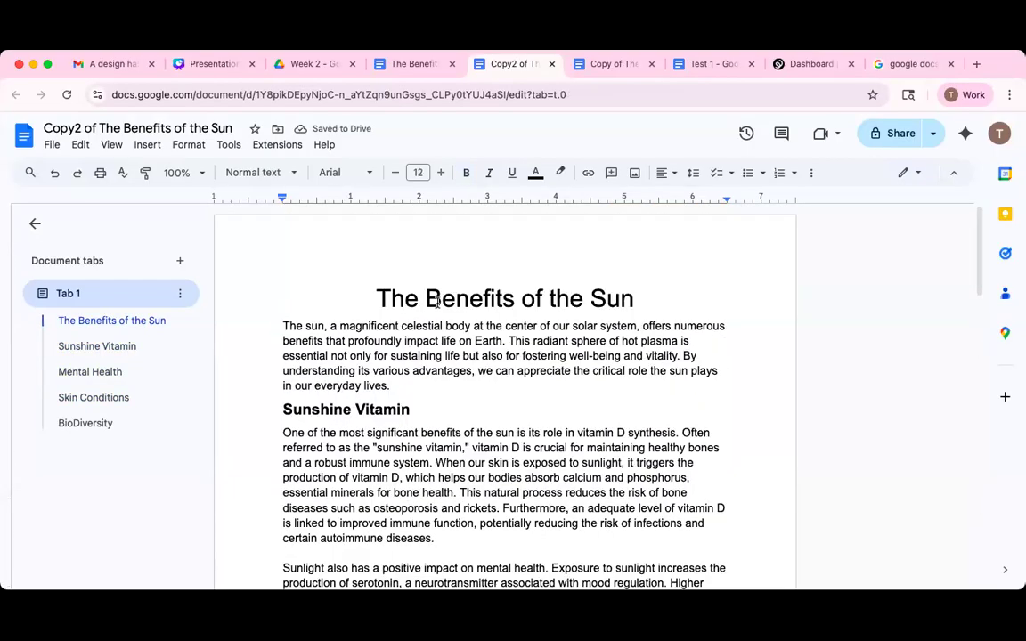
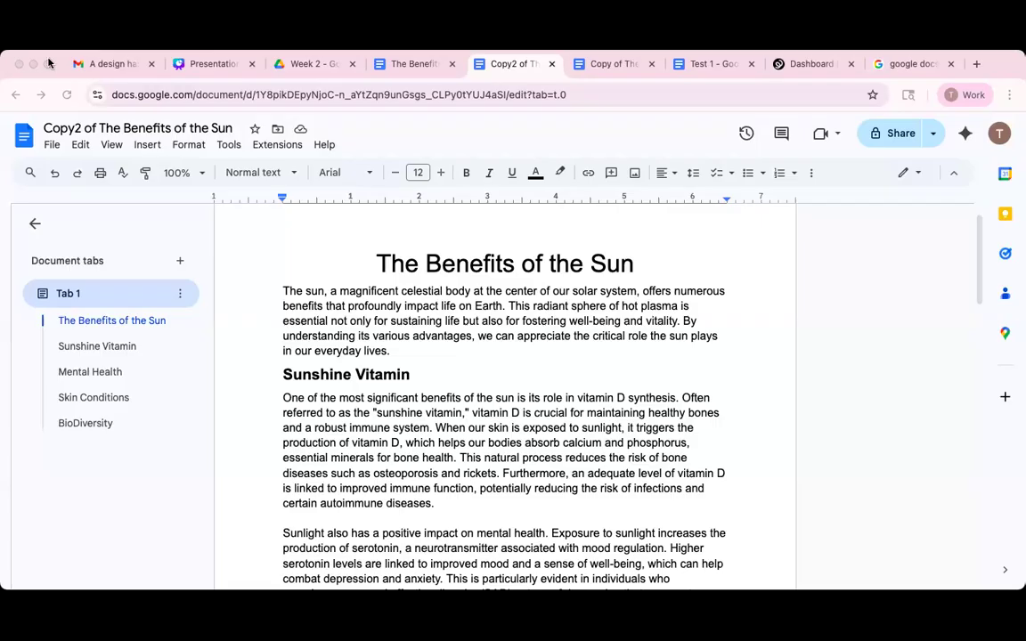
Bring the Chrome window with Copy2 of The Benefits of the Sun into focus.
click(102, 54)
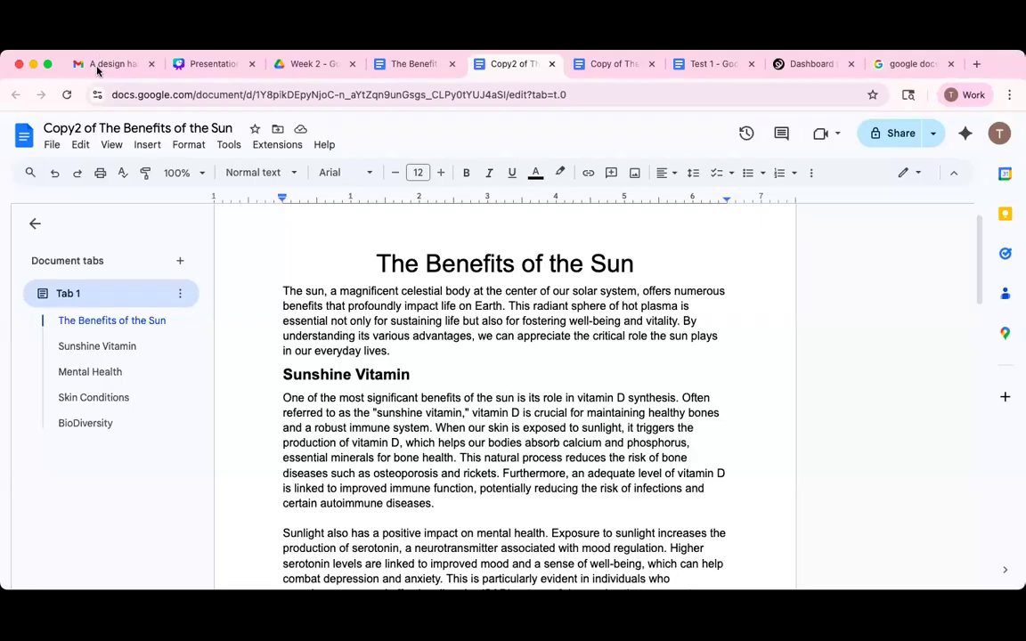
click(100, 65)
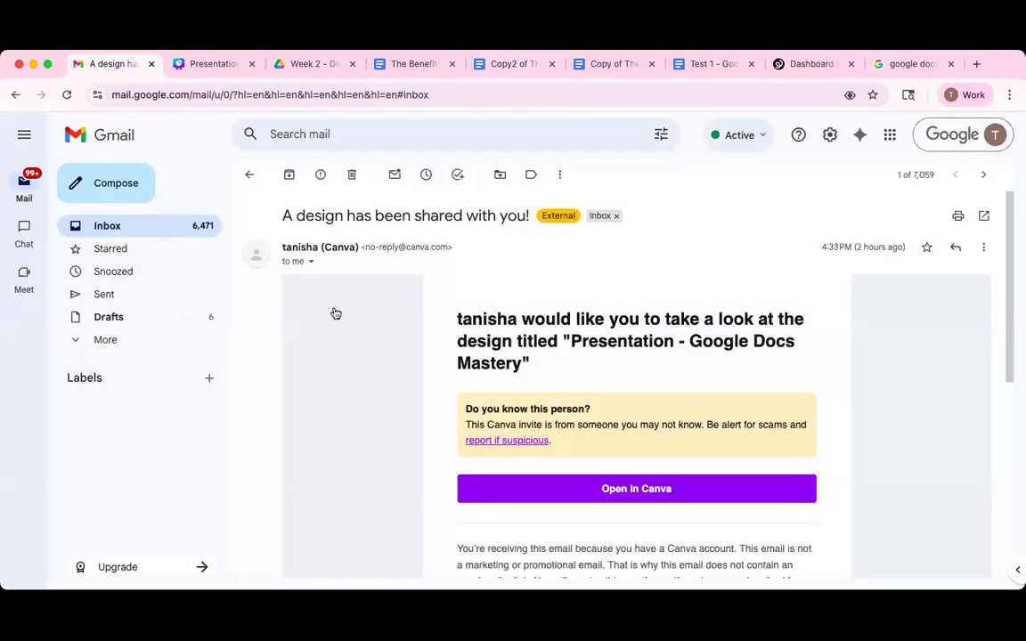
click(196, 228)
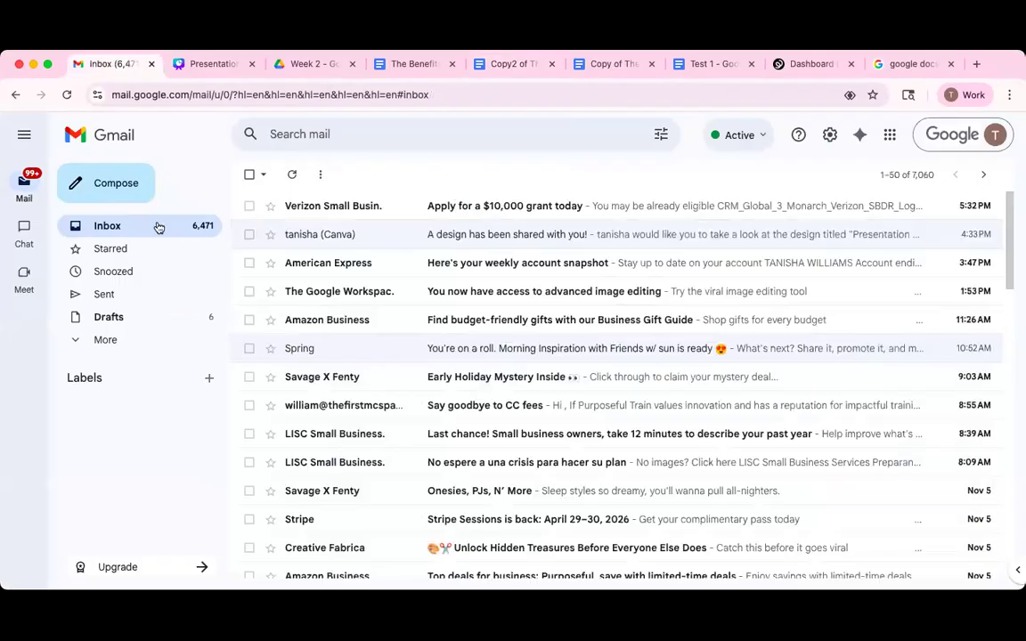
click(159, 226)
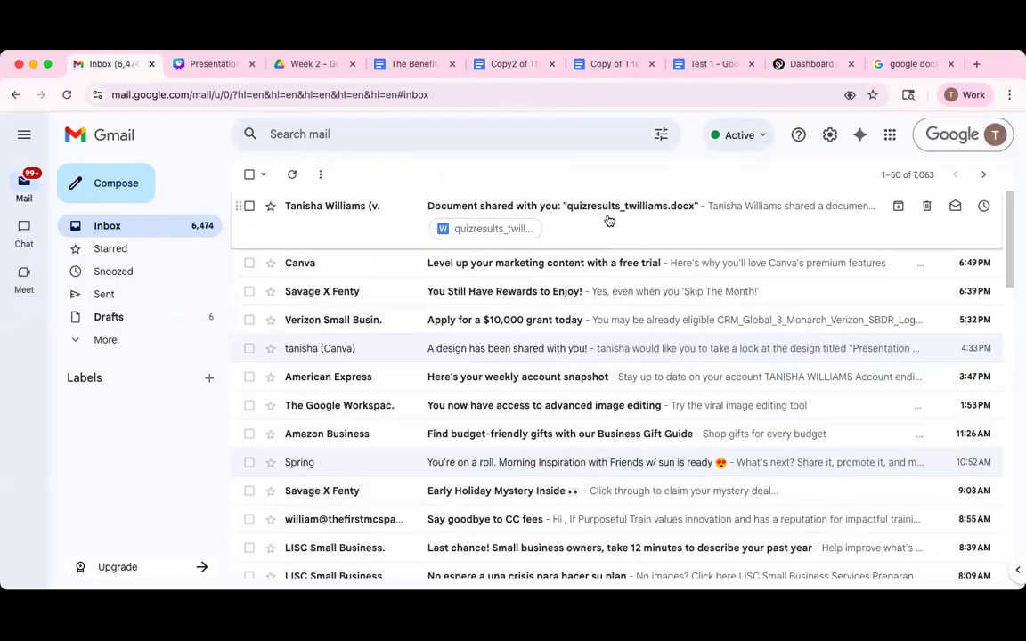
click(579, 224)
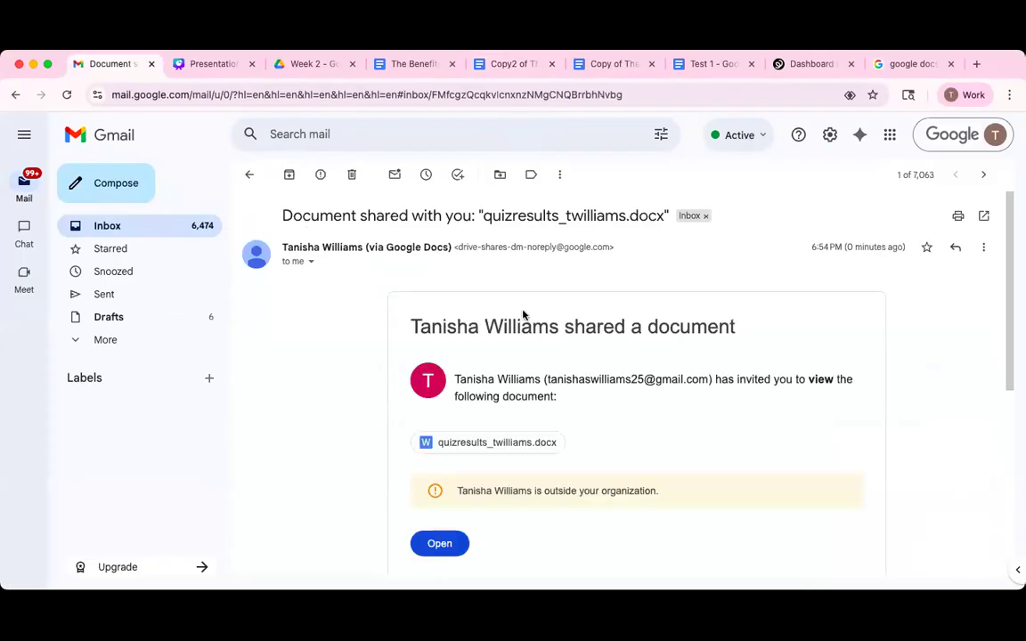
scroll(540, 364, down, 5)
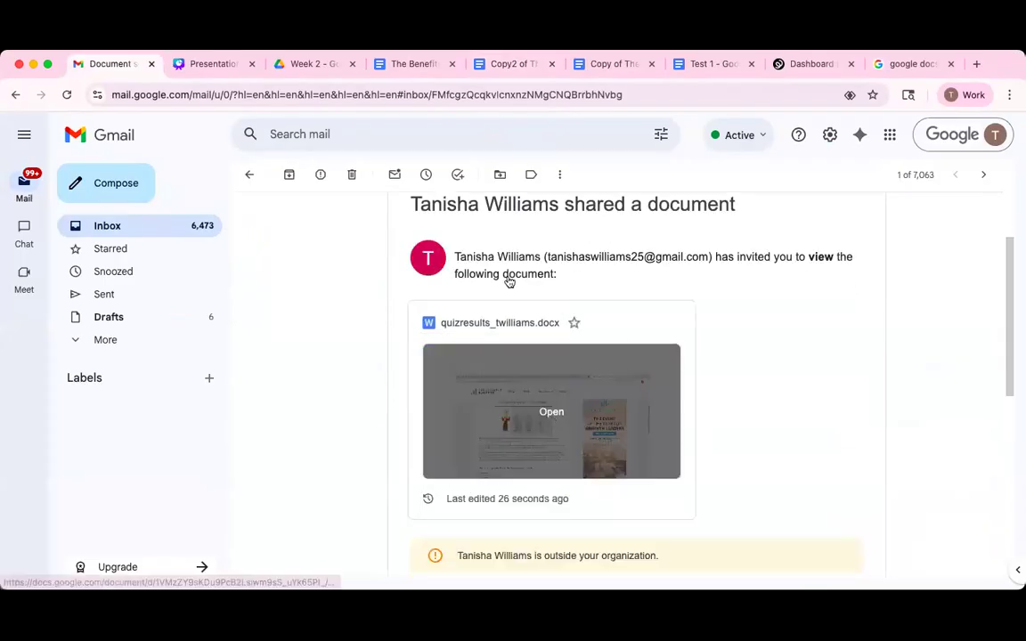
click(386, 394)
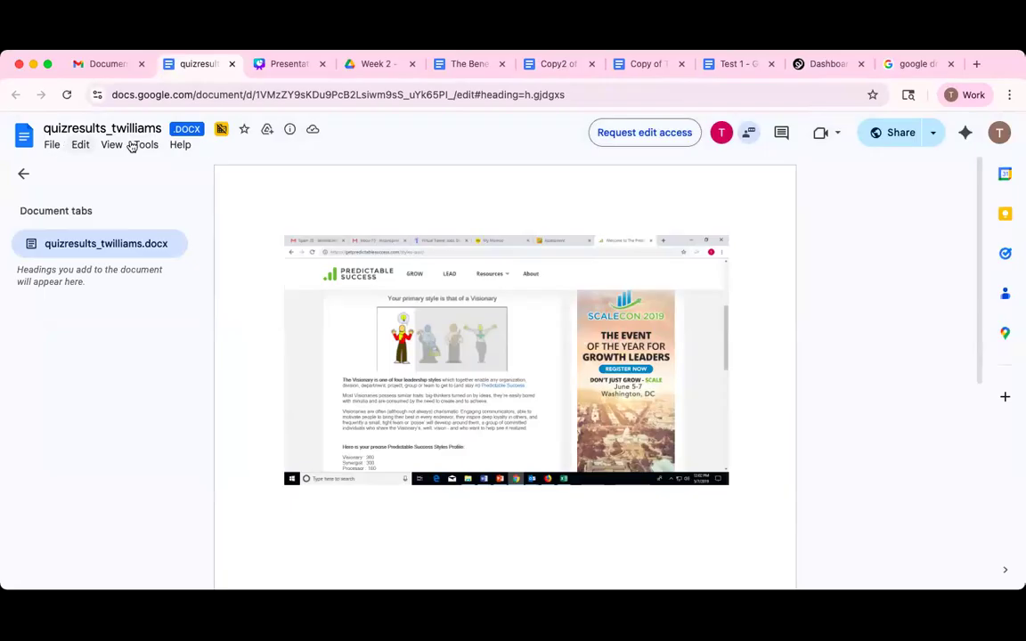
click(54, 147)
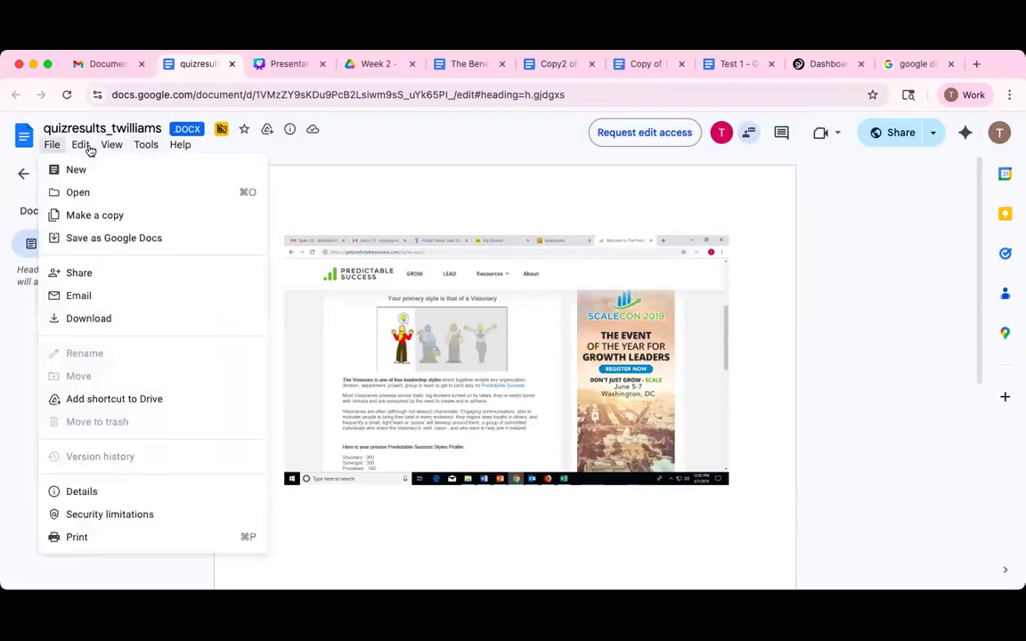
mouse_move(111, 146)
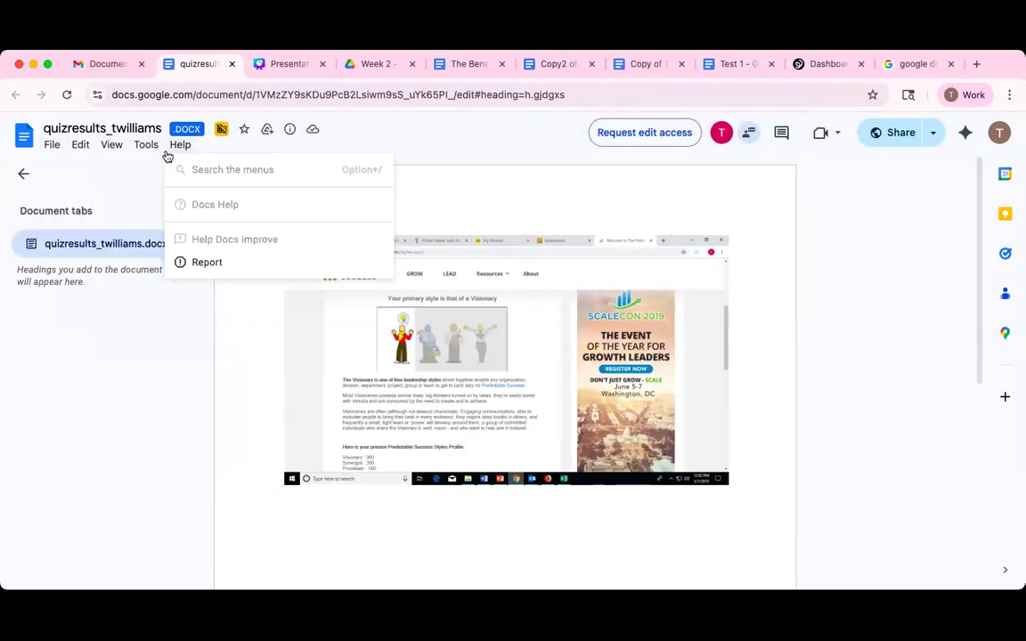
mouse_move(175, 195)
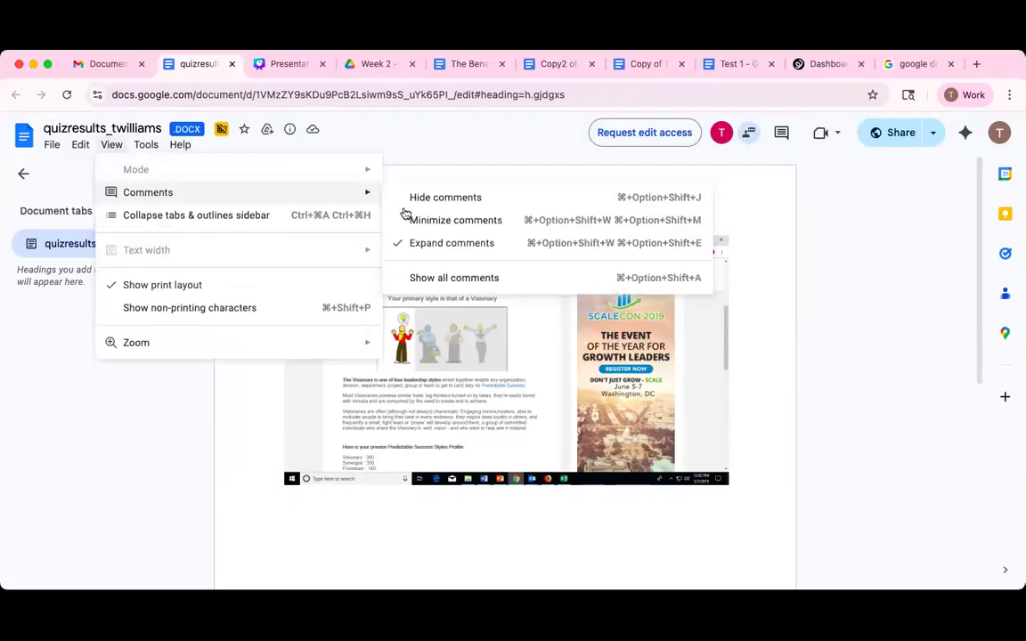
click(433, 279)
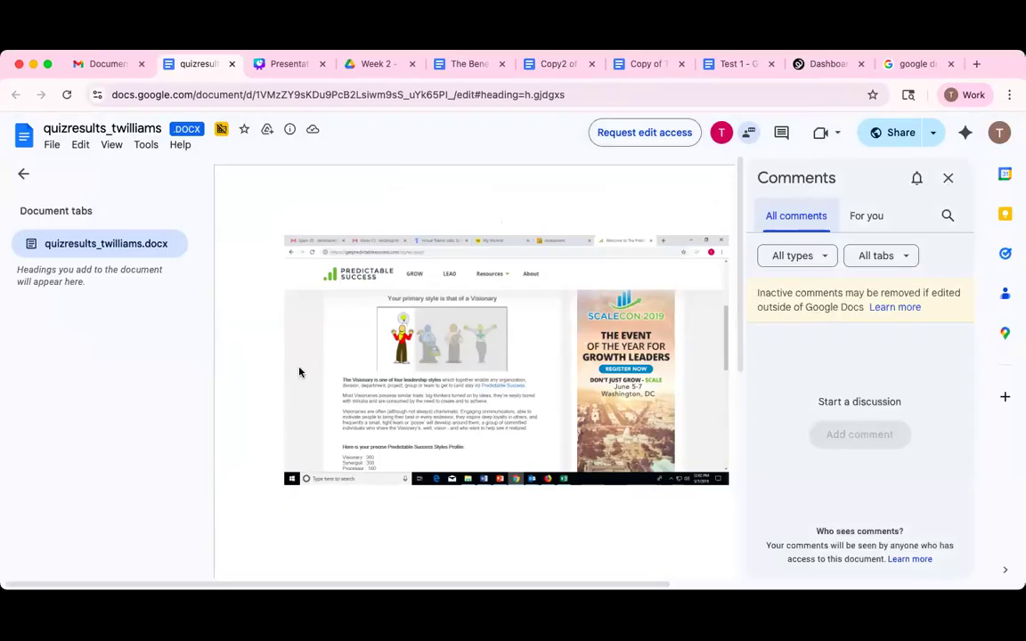
click(948, 177)
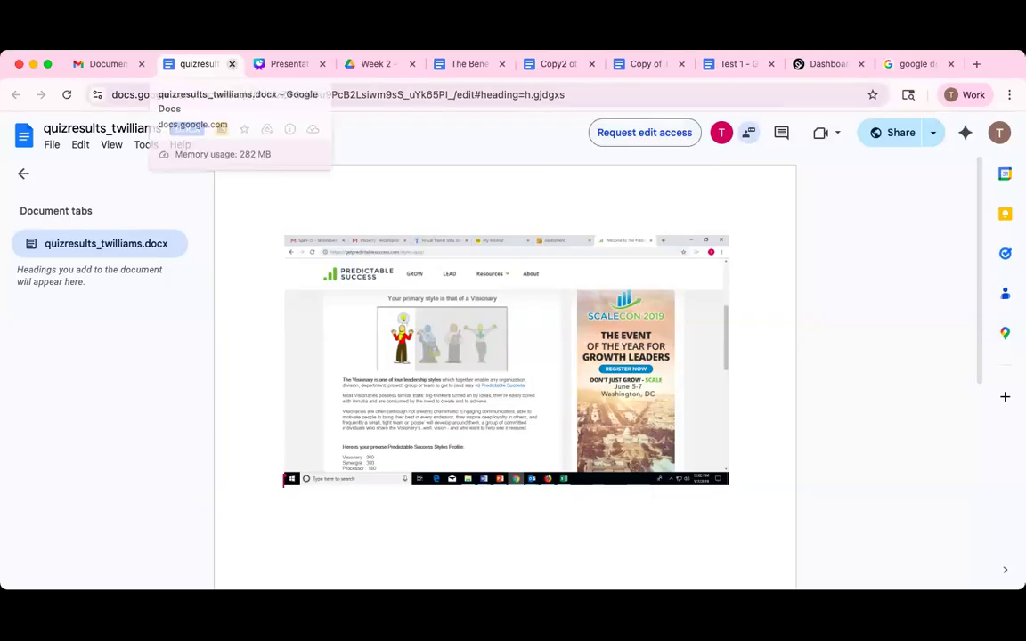
key(super+w)
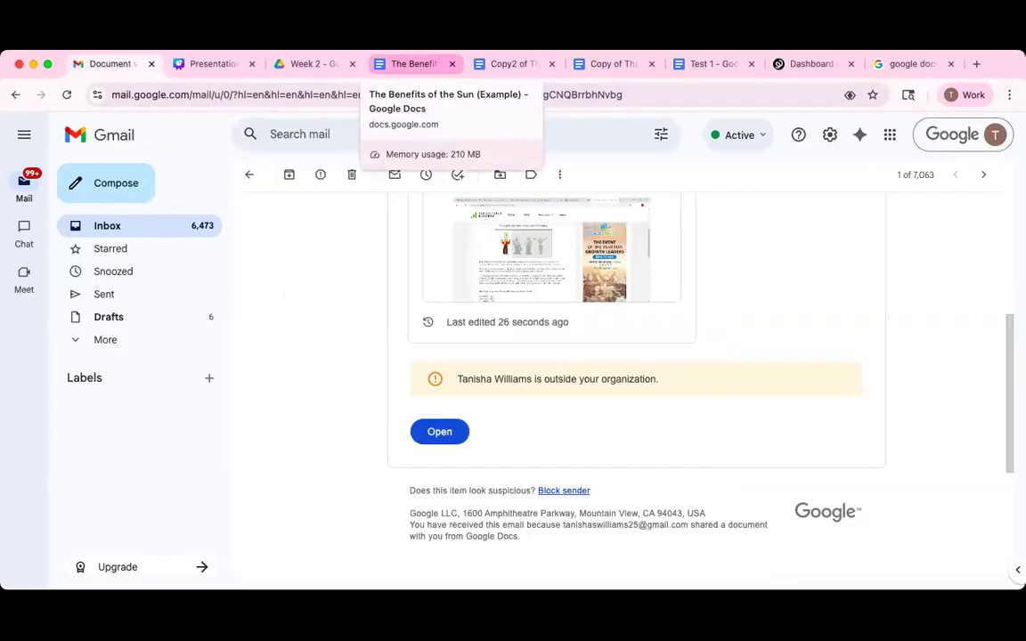
click(406, 64)
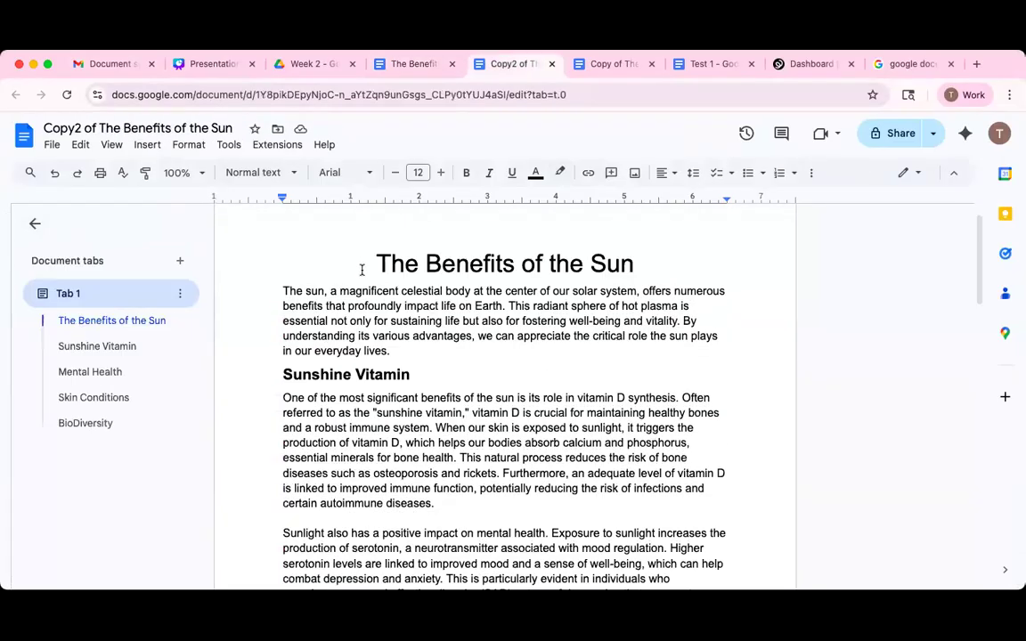
scroll(375, 285, up, 1)
scroll(355, 277, up, 1)
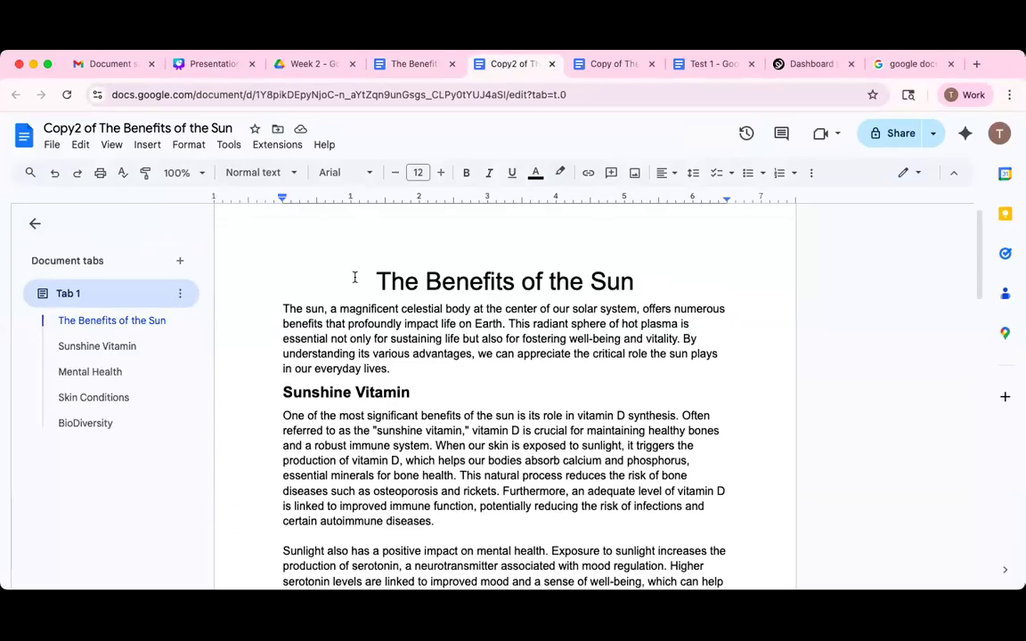
click(779, 343)
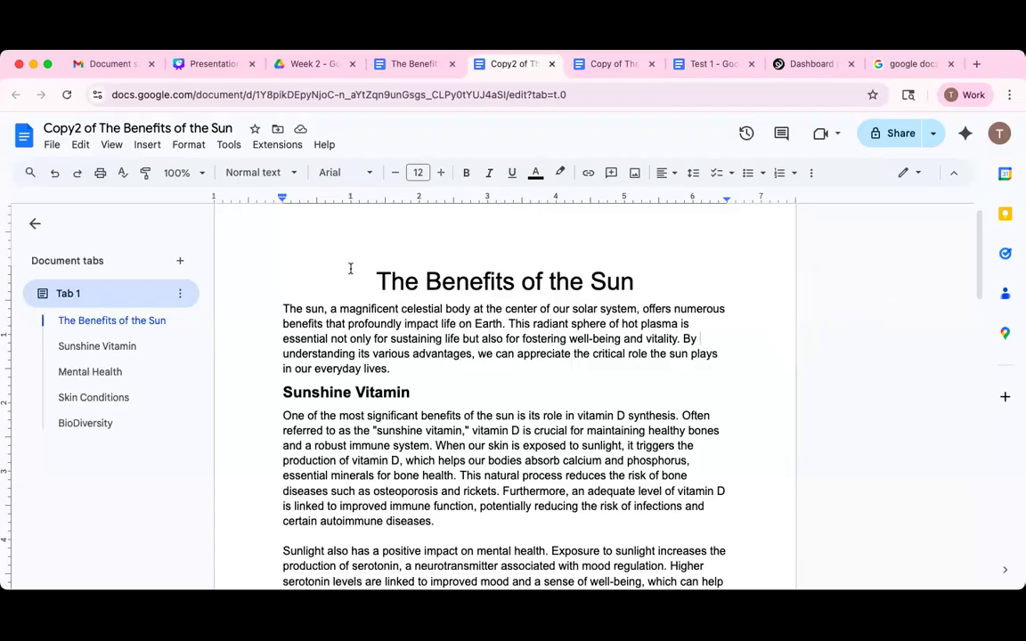
triple_click(648, 285)
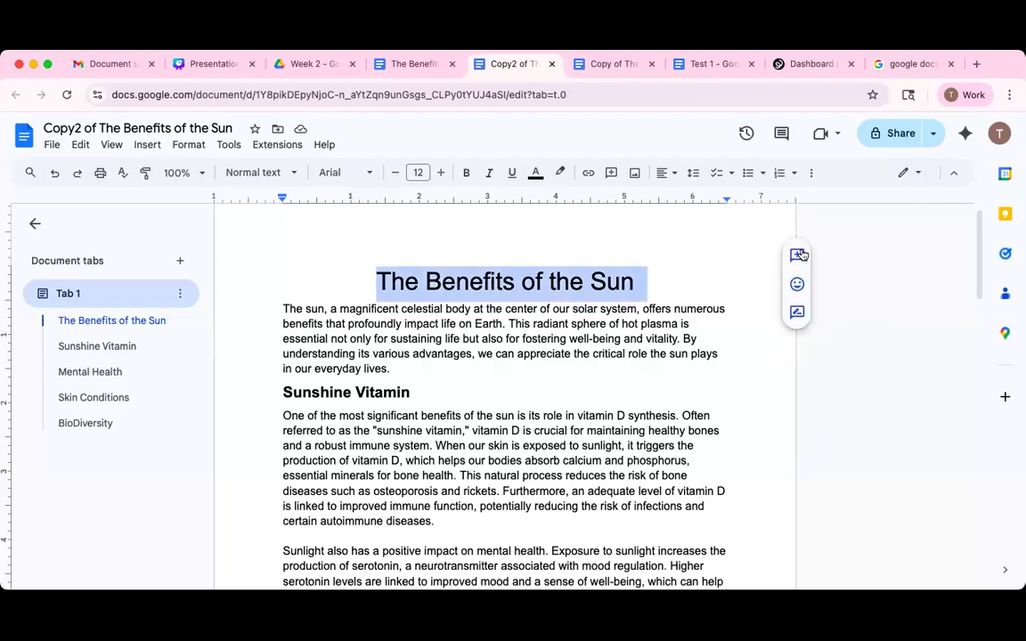
Comment 'make this bold' on the title 'The Benefits of the Sun'.
click(797, 255)
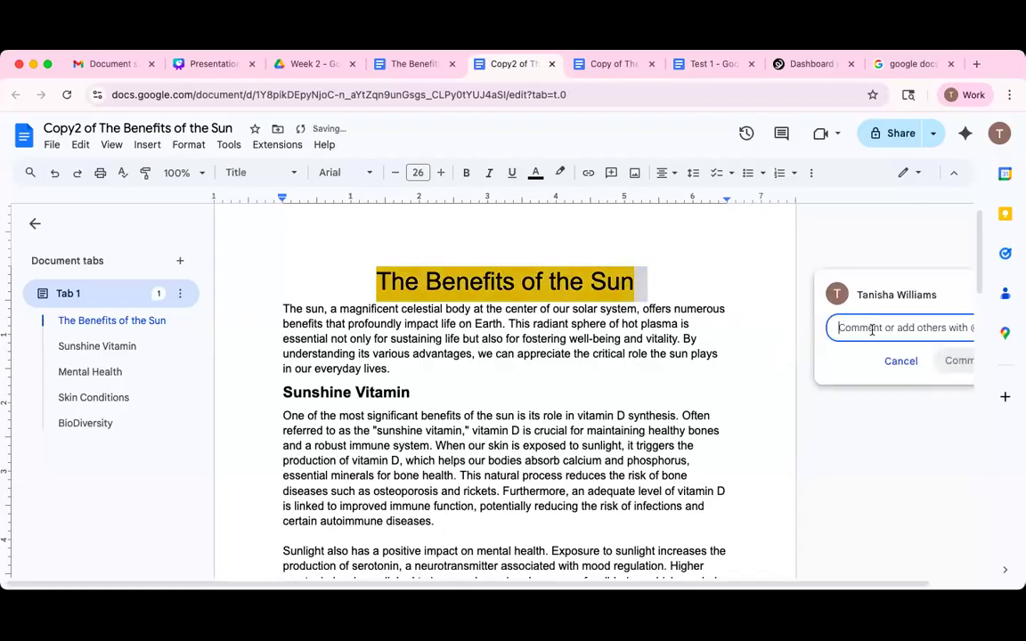
text(make this bold)
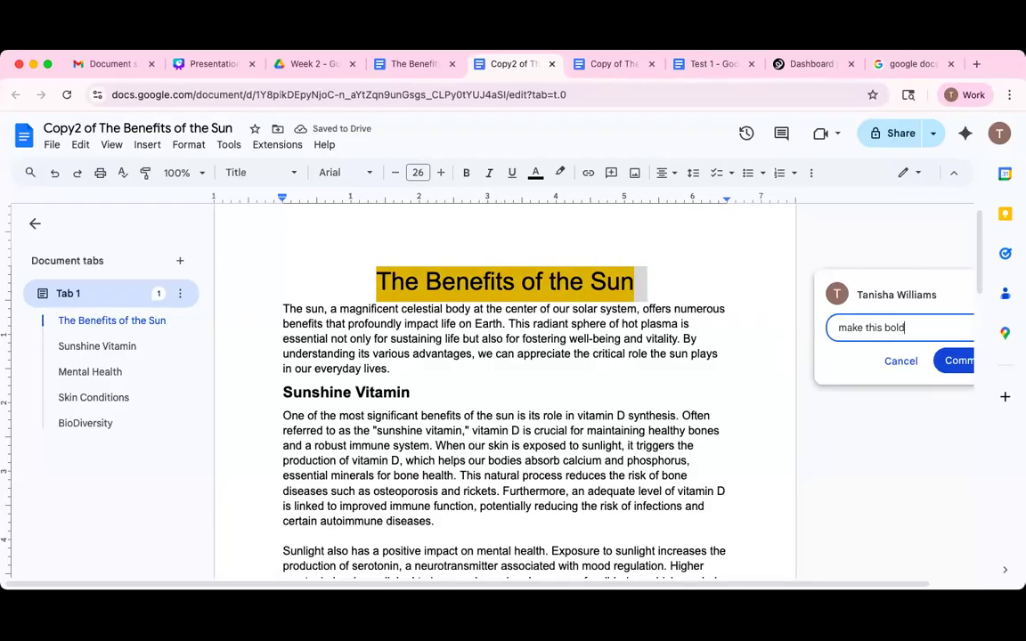
click(955, 360)
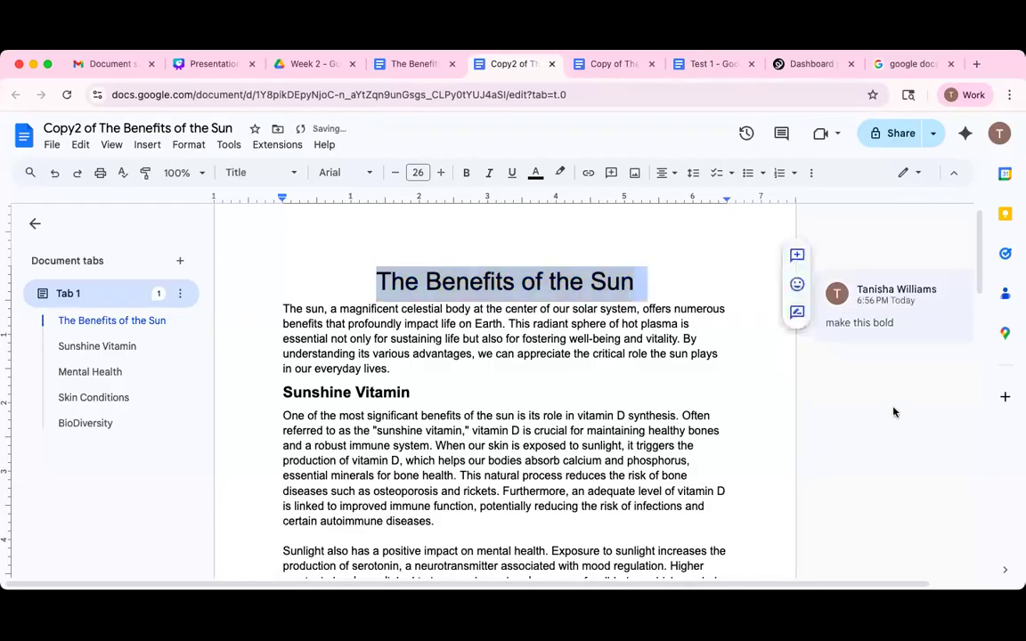
click(725, 431)
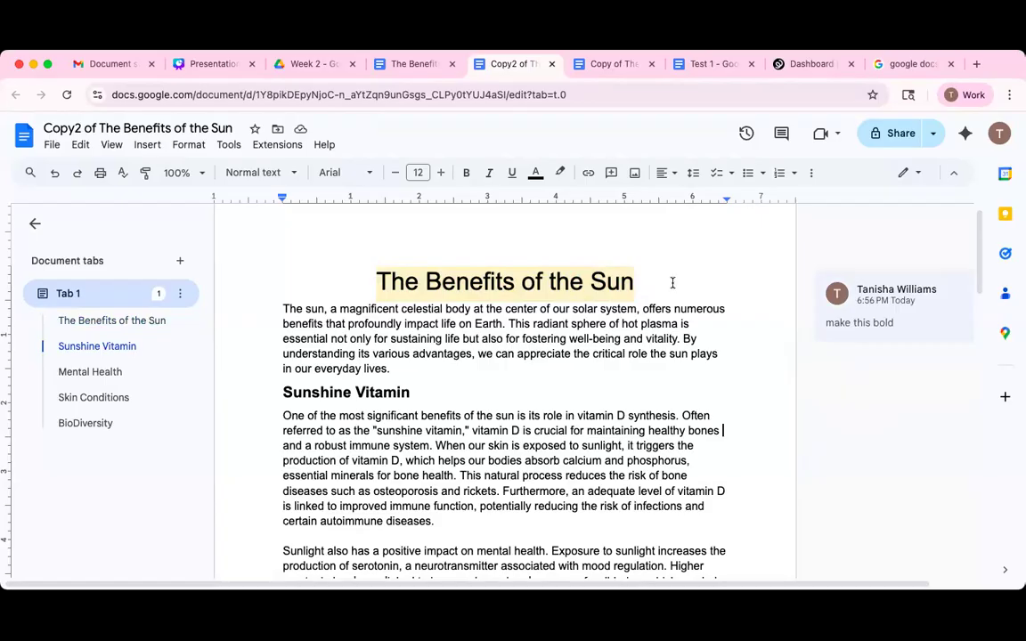
Comment 'should add a reference' on the sentence calling vitamin D the sunshine vitamin.
scroll(229, 328, down, 2)
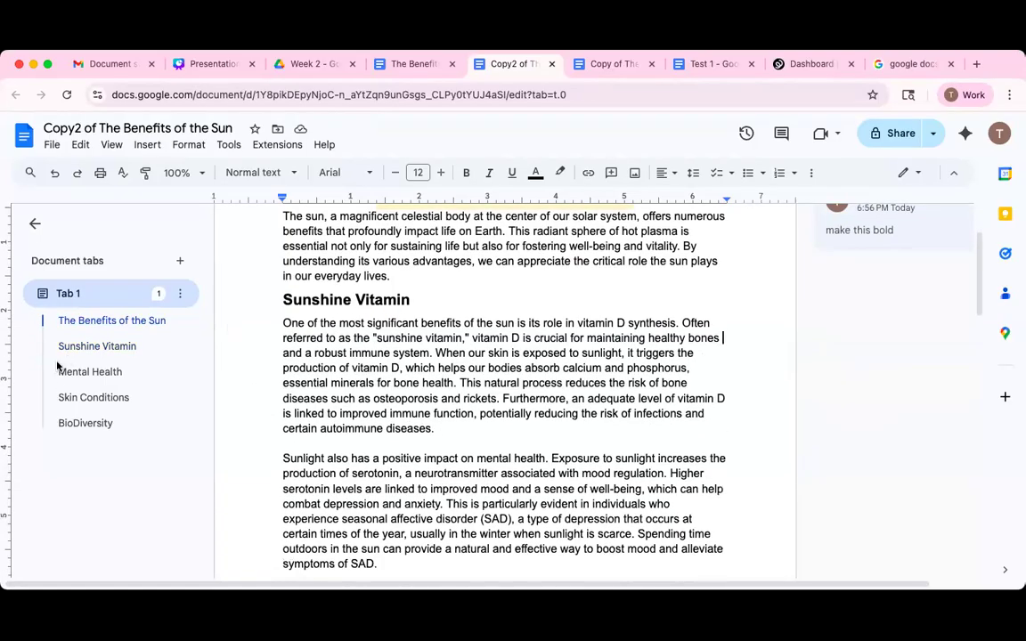
drag(280, 299, 383, 299)
scroll(496, 377, down, 1)
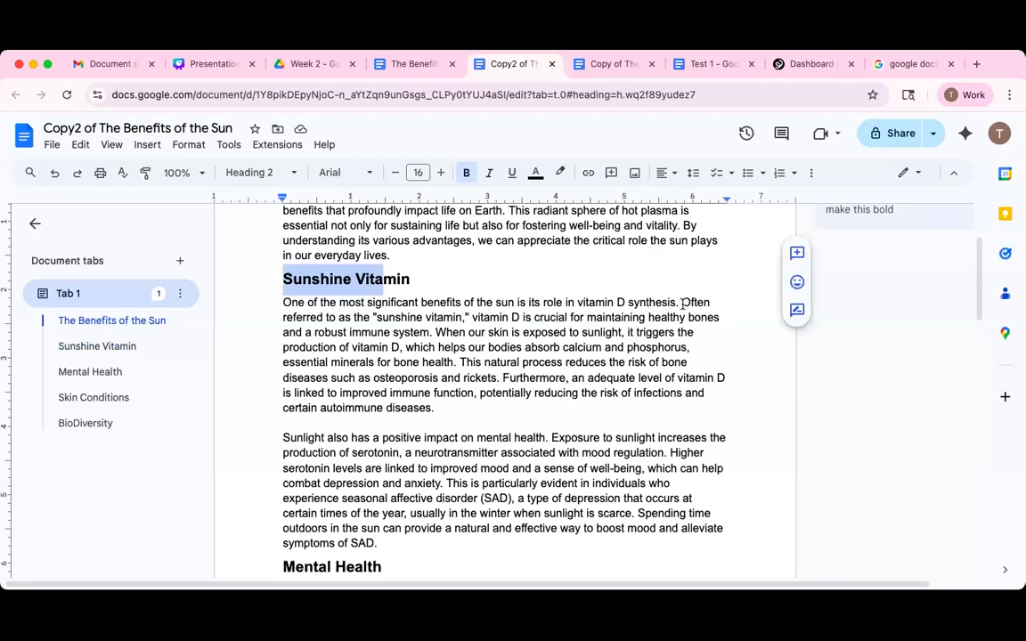
drag(683, 303, 435, 333)
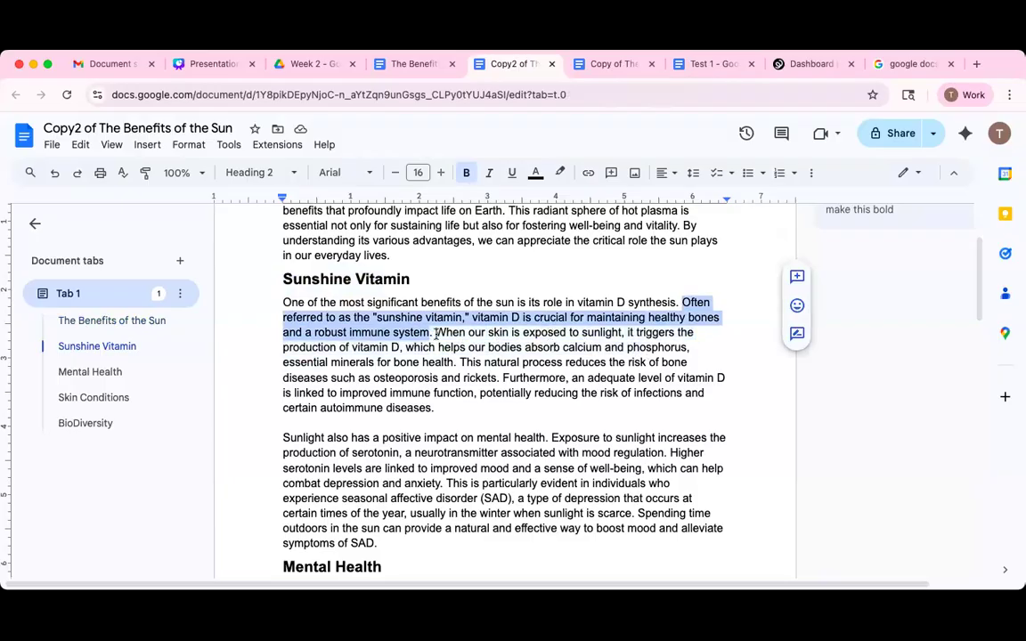
click(799, 279)
text(should add a r)
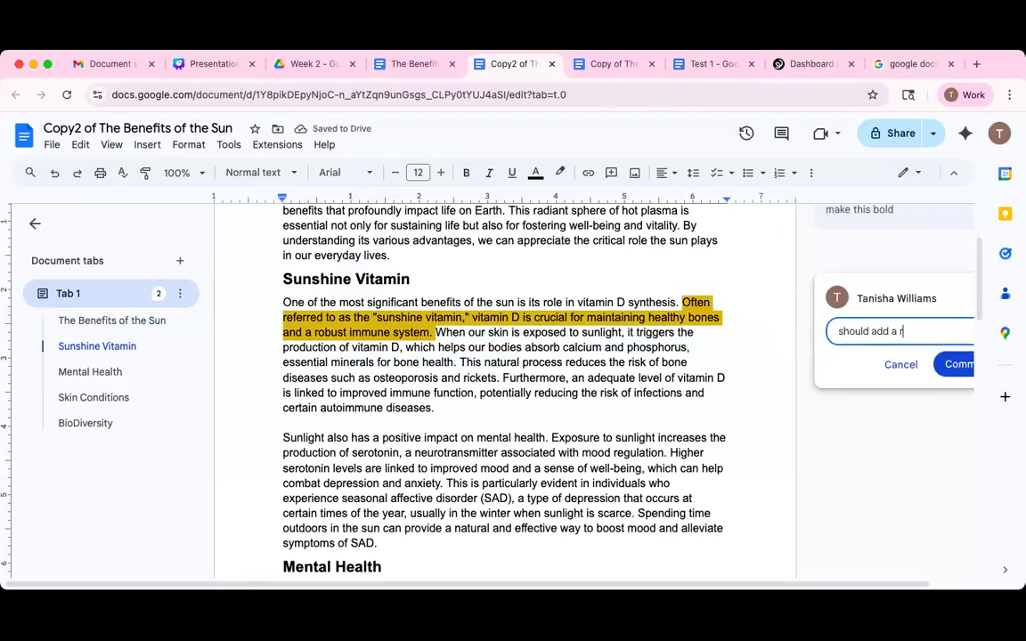
text(eference)
click(955, 365)
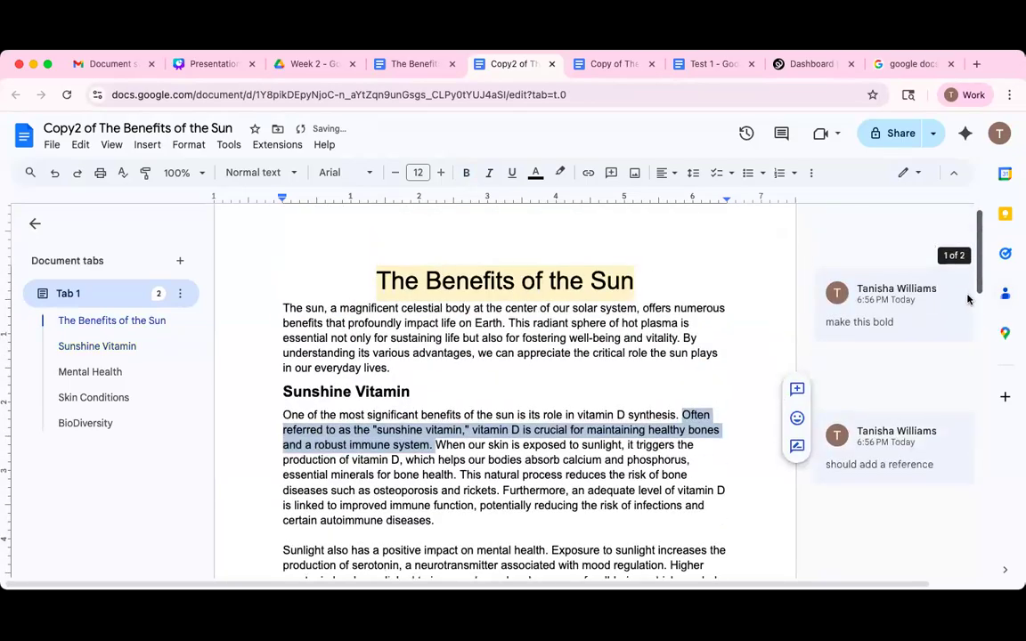
scroll(961, 337, down, 3)
Switch the document to Suggesting mode.
scroll(639, 367, down, 1)
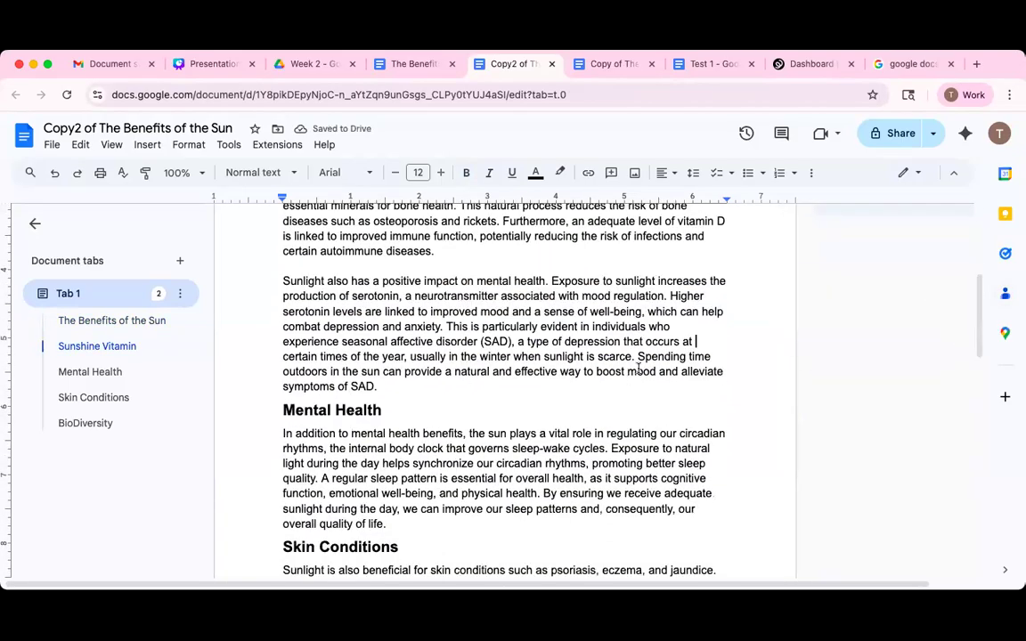
drag(638, 359, 381, 387)
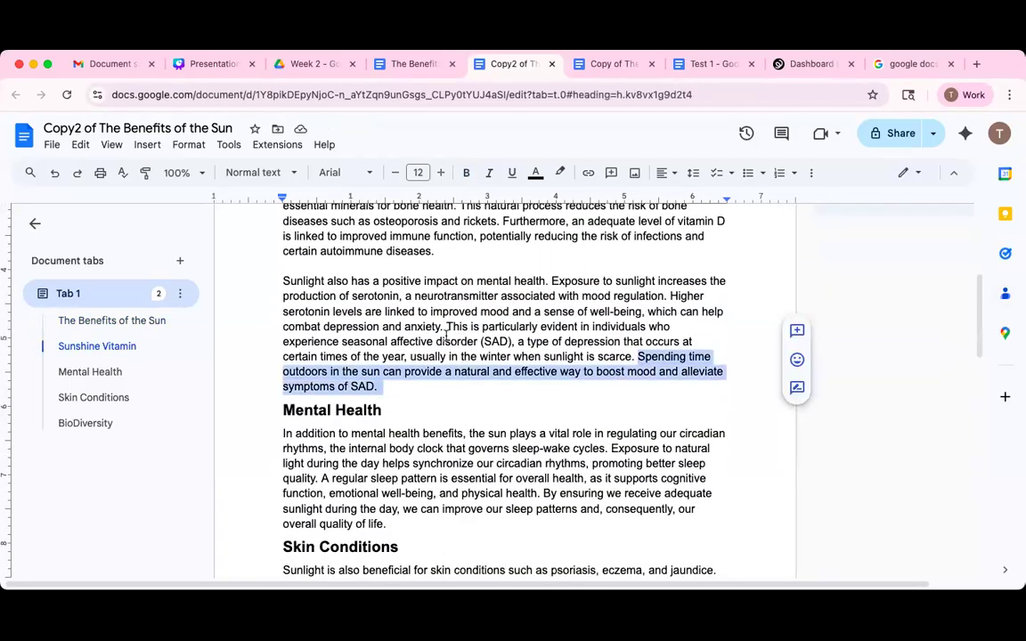
drag(448, 326, 520, 343)
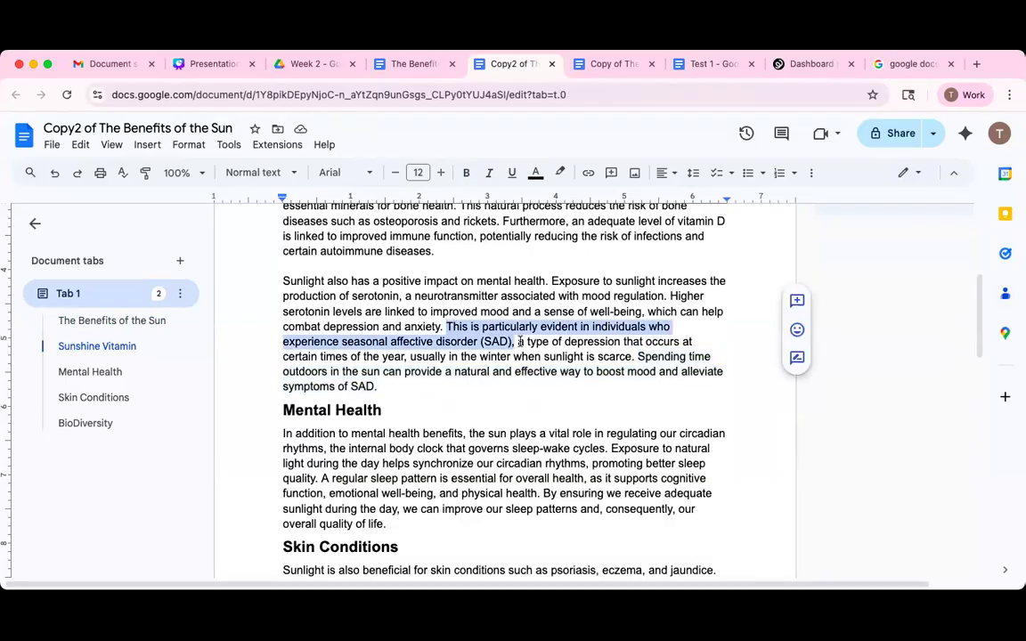
click(797, 359)
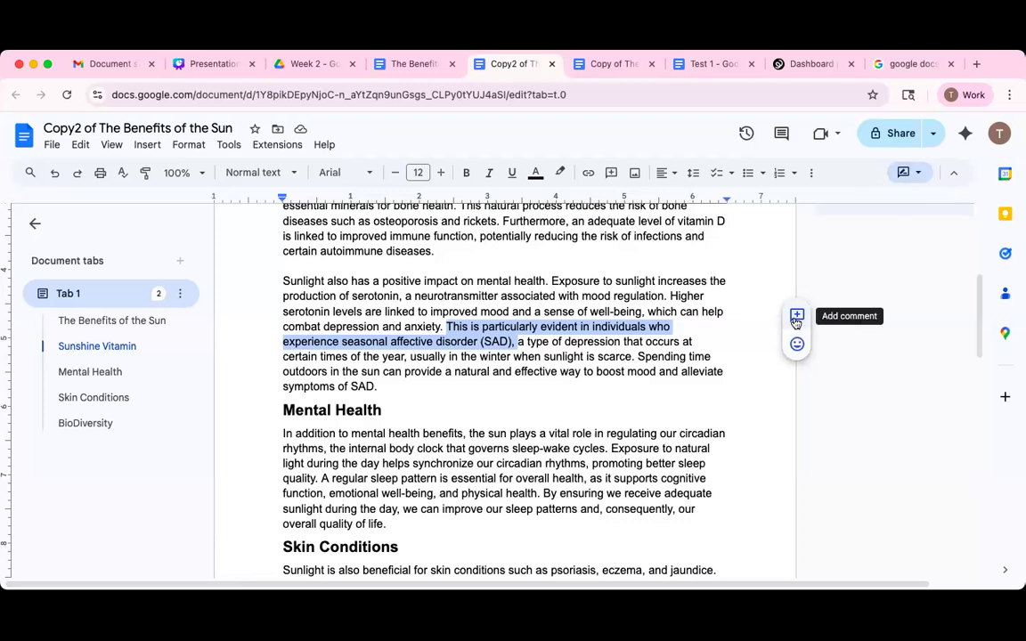
click(925, 174)
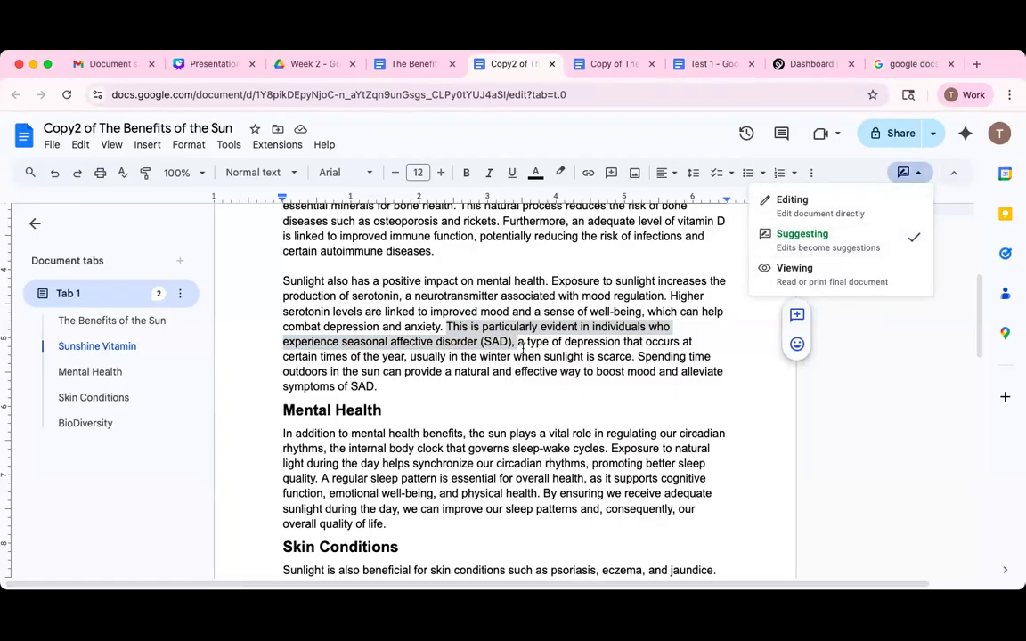
click(440, 326)
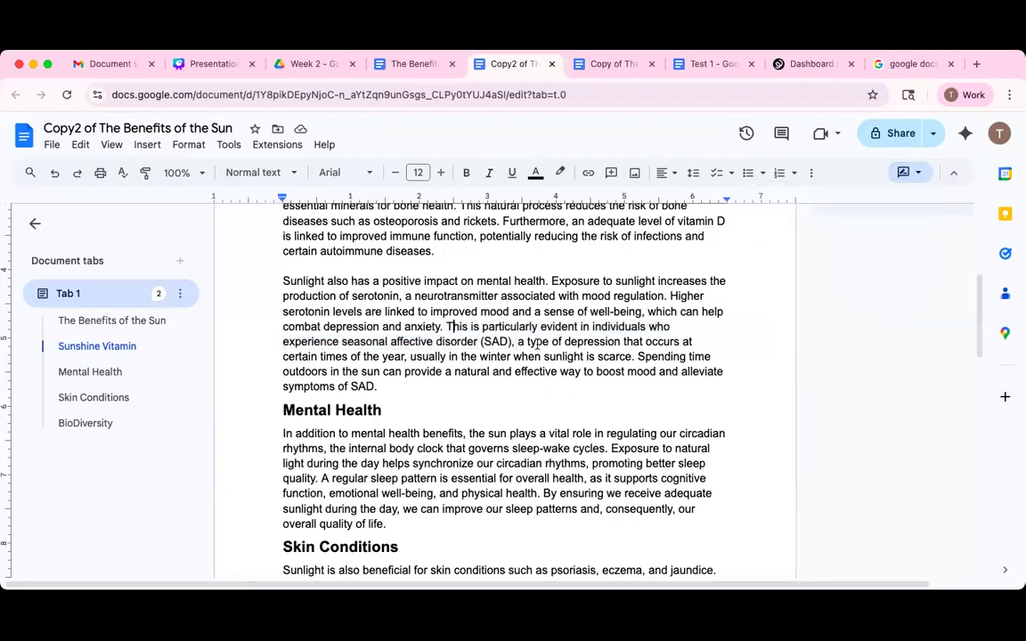
Suggest inserting 'SAD stands for "seasonal affective disorder"' before the SAD sentence.
text(SAD)
key(BackSpace)
key(BackSpace)
key(BackSpace)
text(SAD)
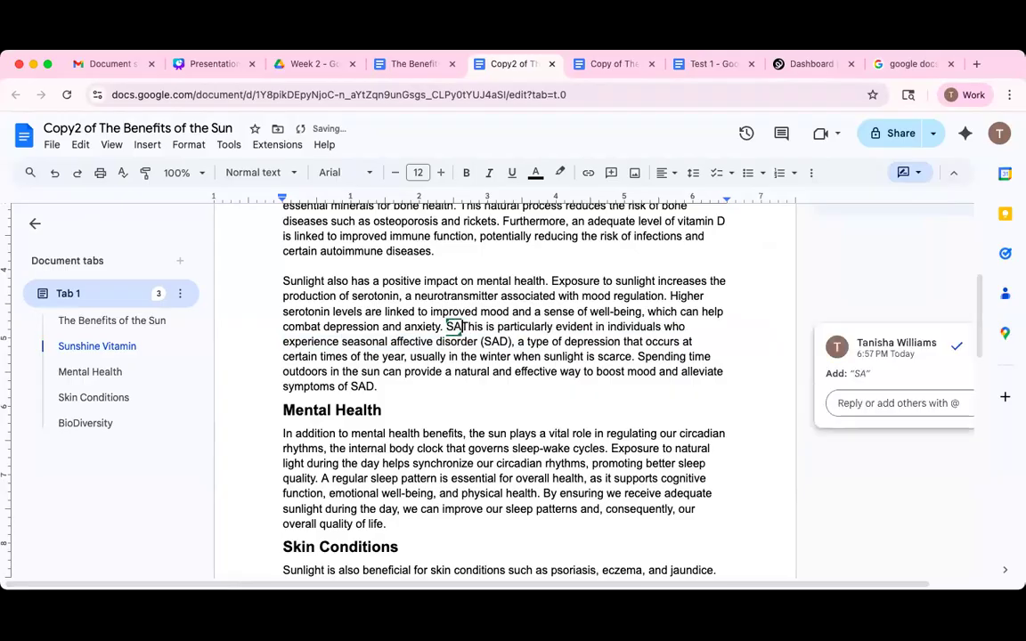
text( is)
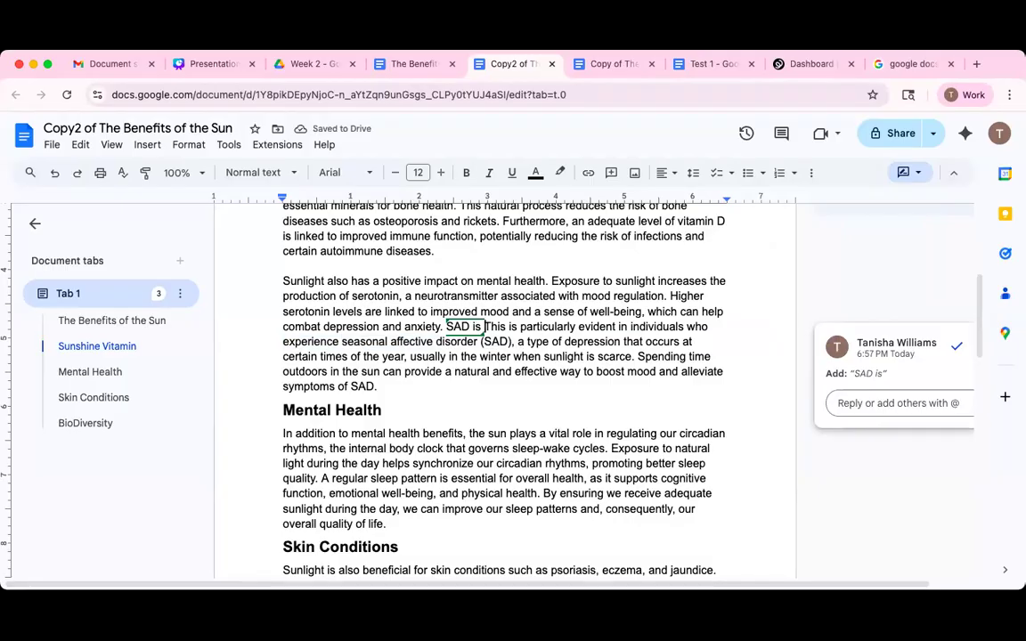
key(BackSpace)
key(BackSpace)
key(BackSpace)
text(sran)
key(BackSpace)
key(BackSpace)
key(BackSpace)
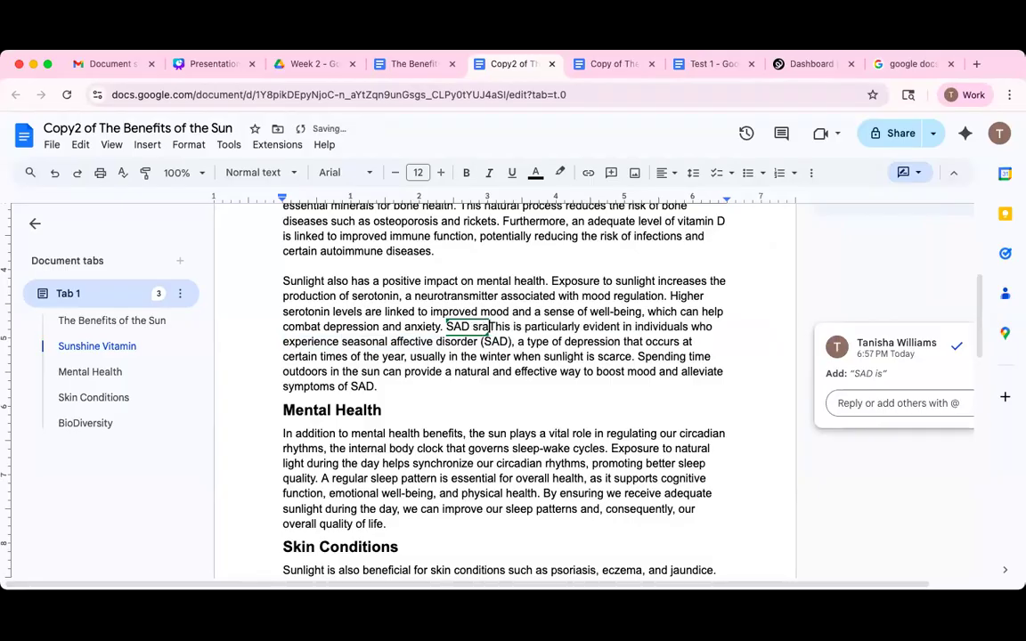
text(tands for s)
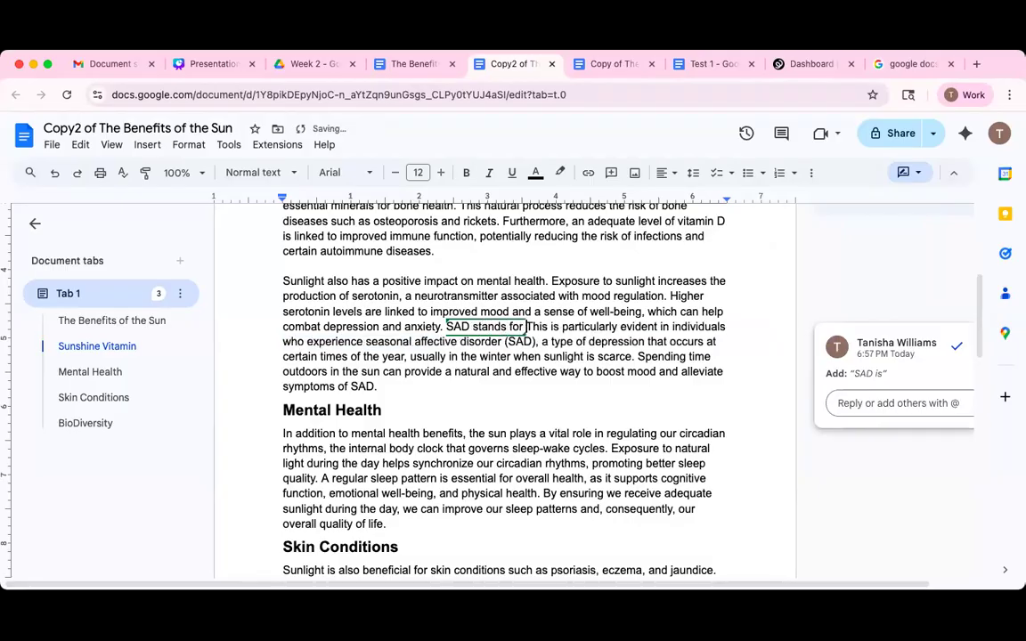
key(BackSpace)
key(Return)
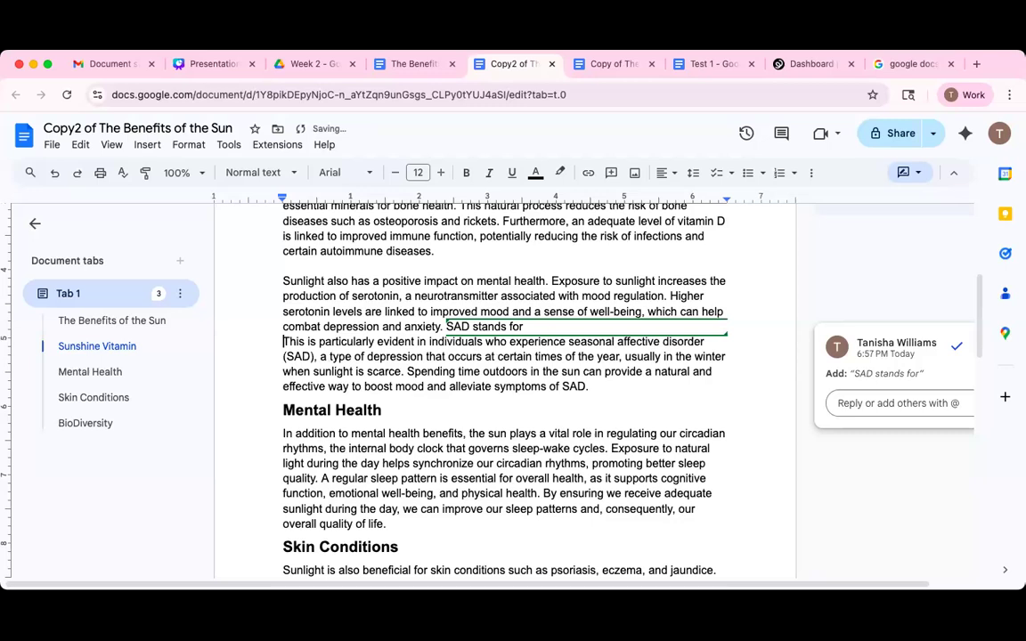
key(BackSpace)
text("seasonal This is particularly evident in)
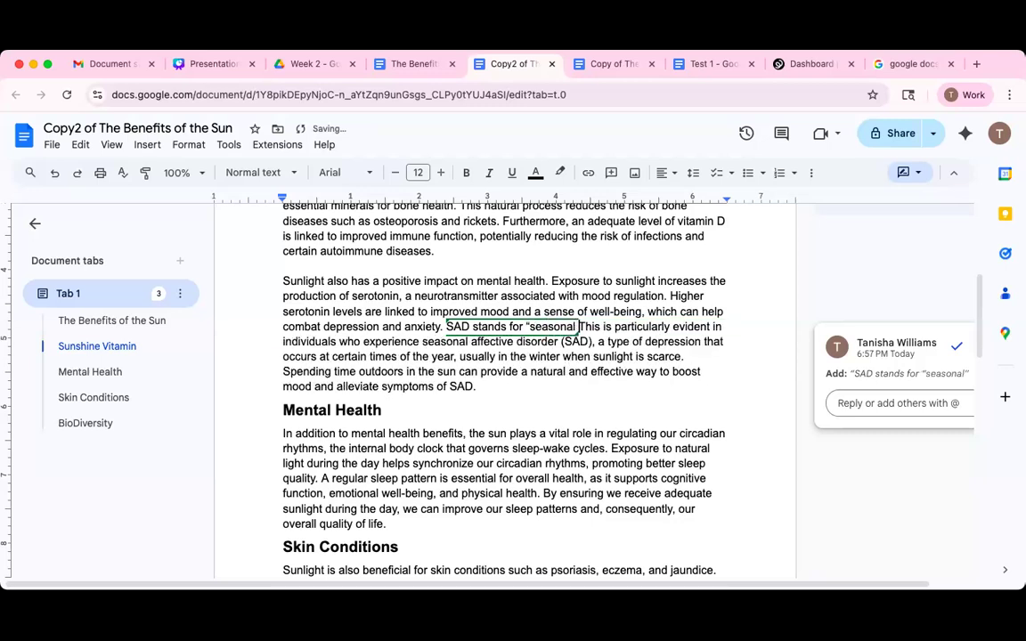
text( affective)
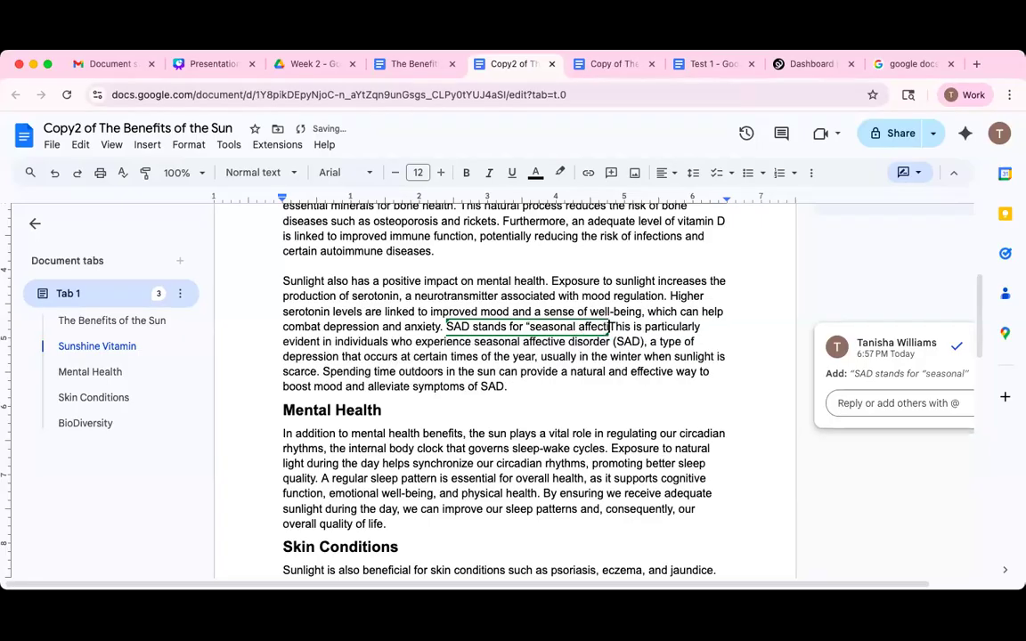
text( diso)
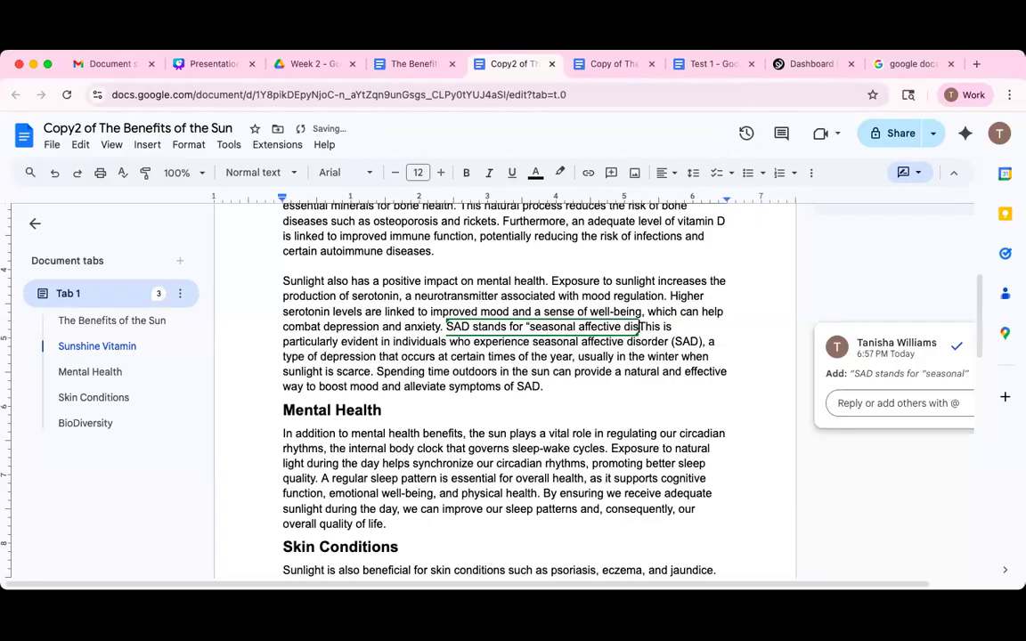
text(rder")
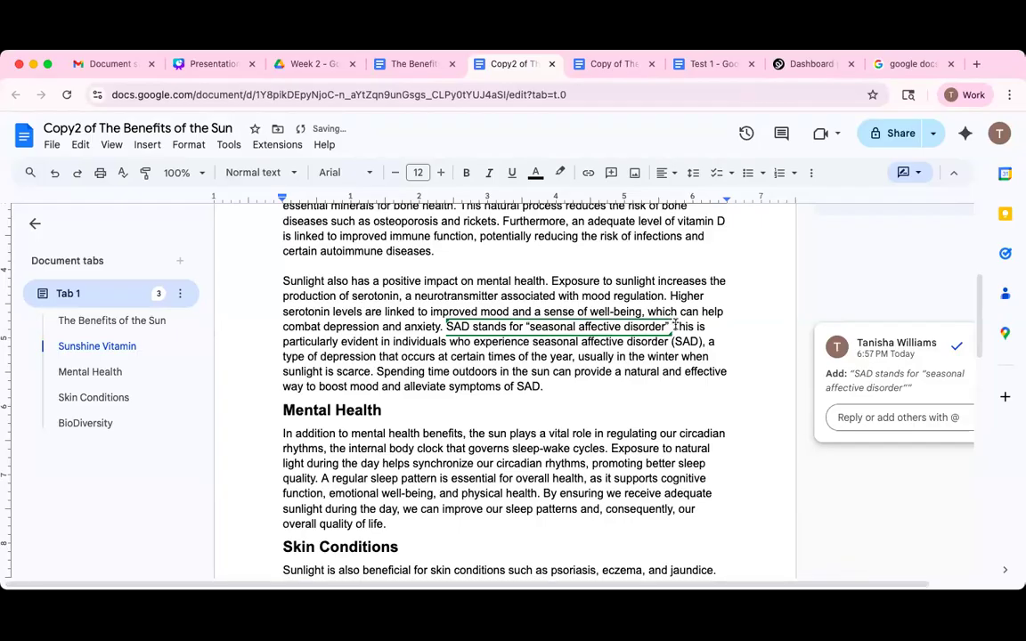
Select the 'This is particularly evident…(SAD)' sentence.
shift+click(703, 344)
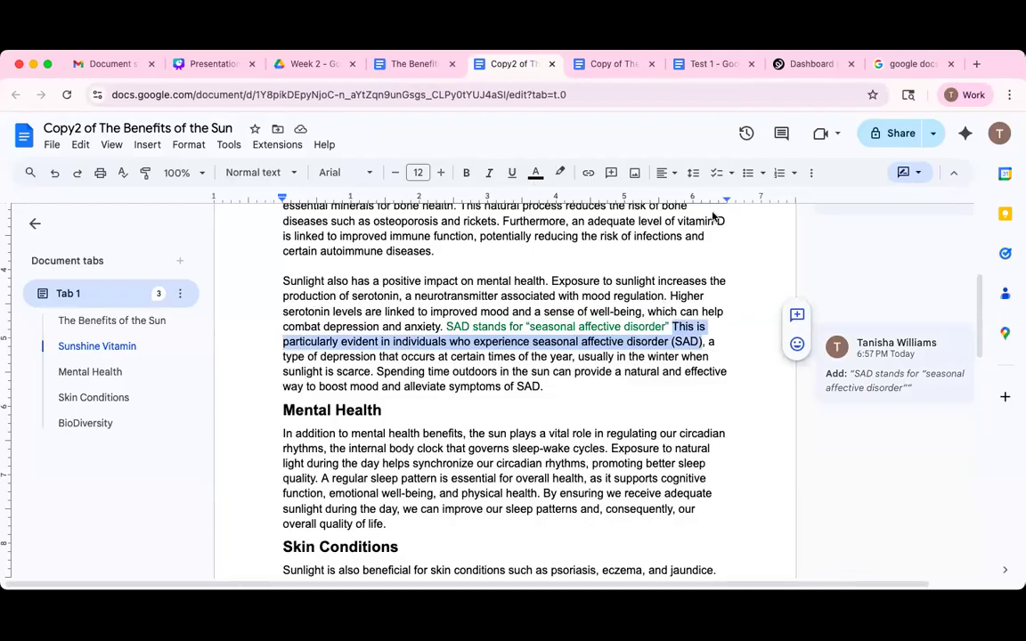
click(187, 146)
key(Right)
Strike through the 'This is particularly evident…(SAD)' sentence and accept the strikethrough suggestion.
mouse_move(187, 149)
mouse_move(224, 174)
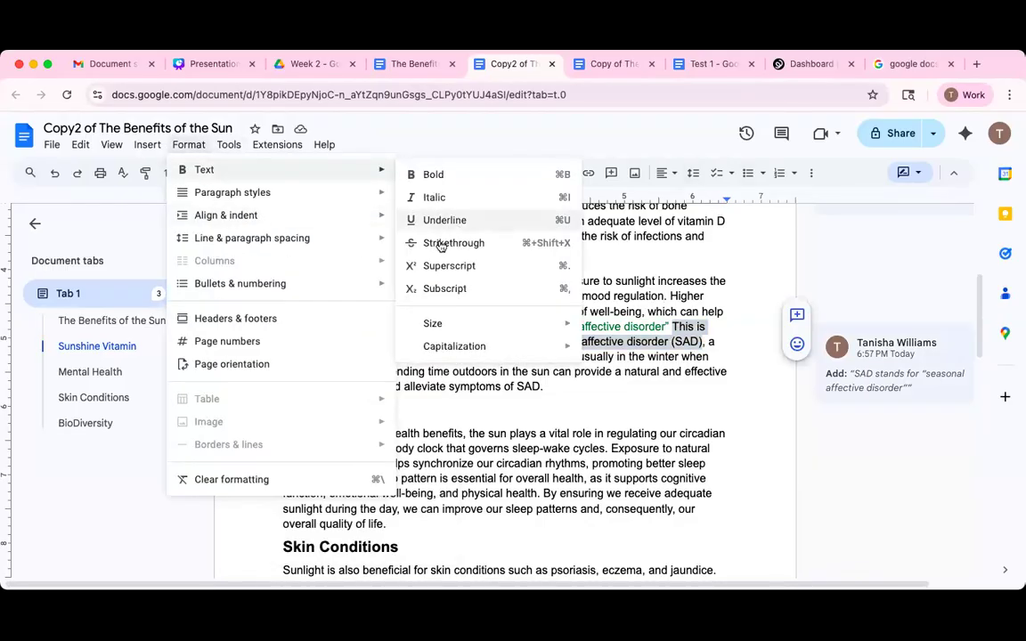
click(440, 244)
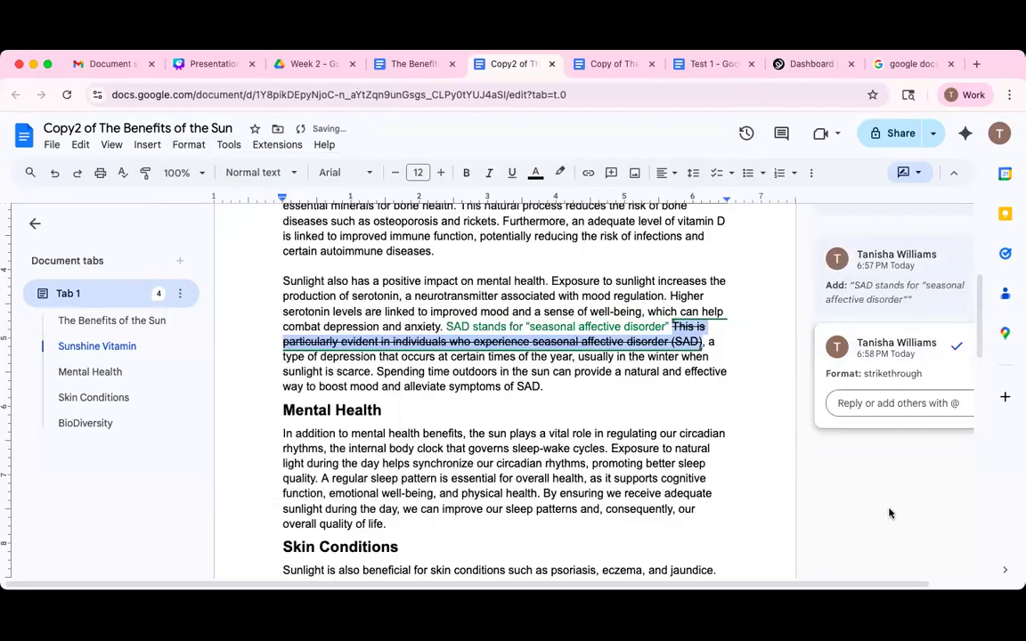
click(874, 453)
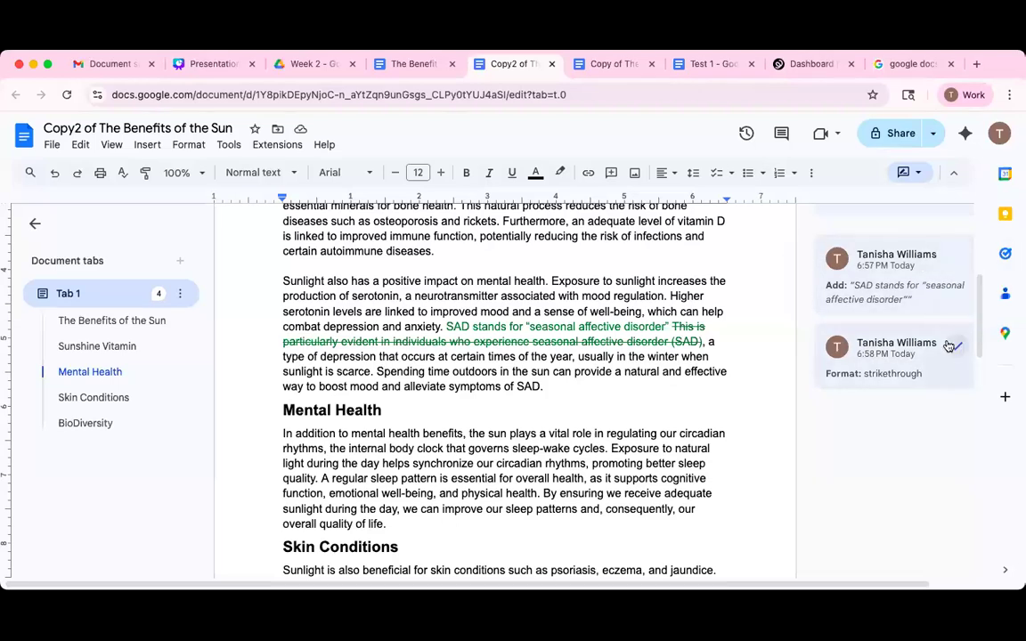
click(956, 347)
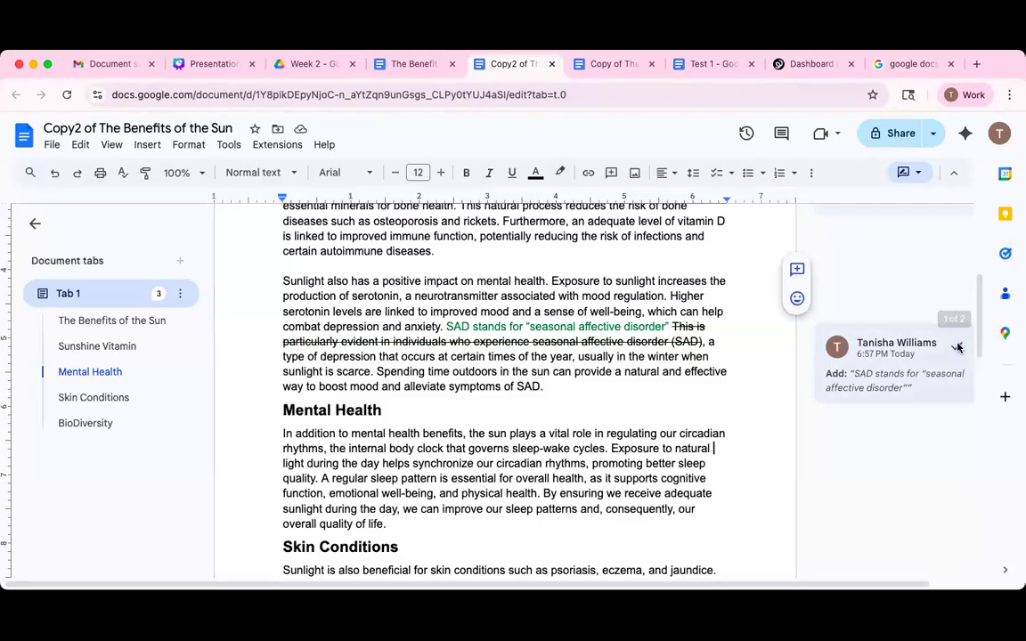
Accept the SAD definition, suggest deleting the old SAD sentence, and accept the replacement.
click(957, 345)
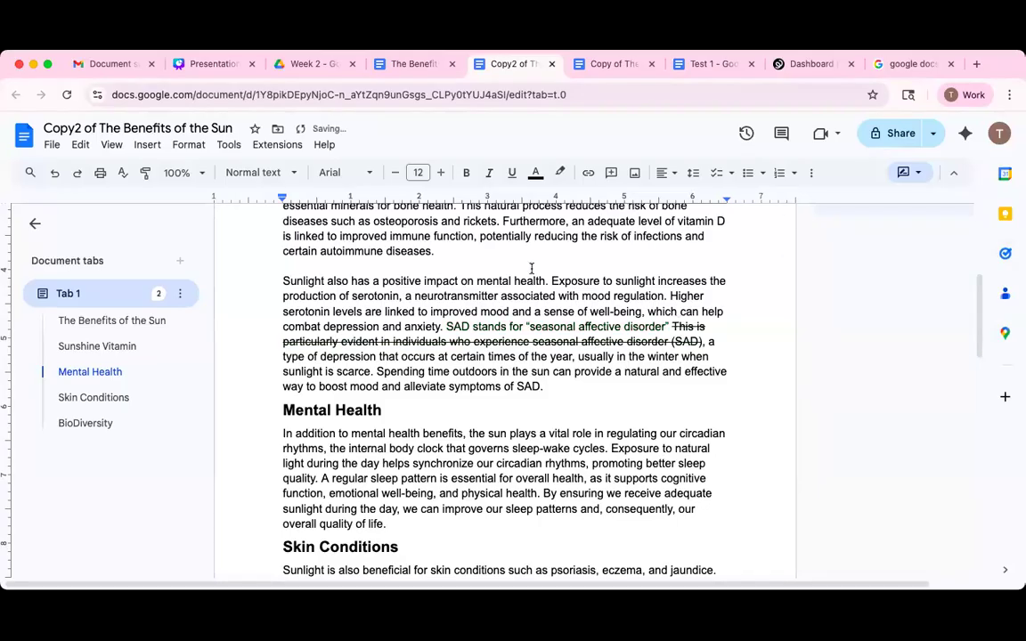
drag(672, 328, 701, 342)
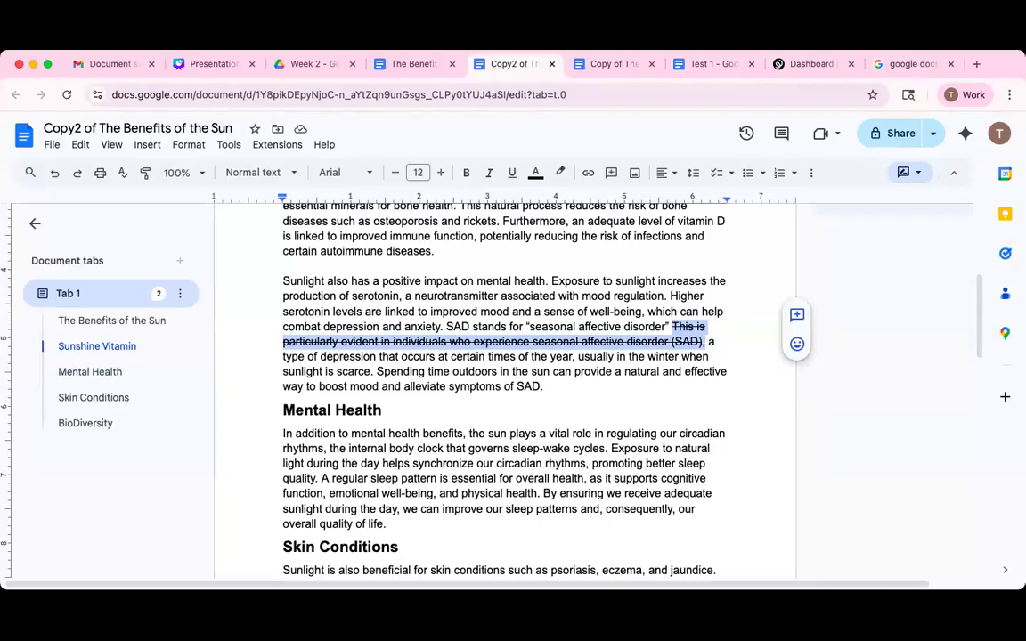
key(BackSpace)
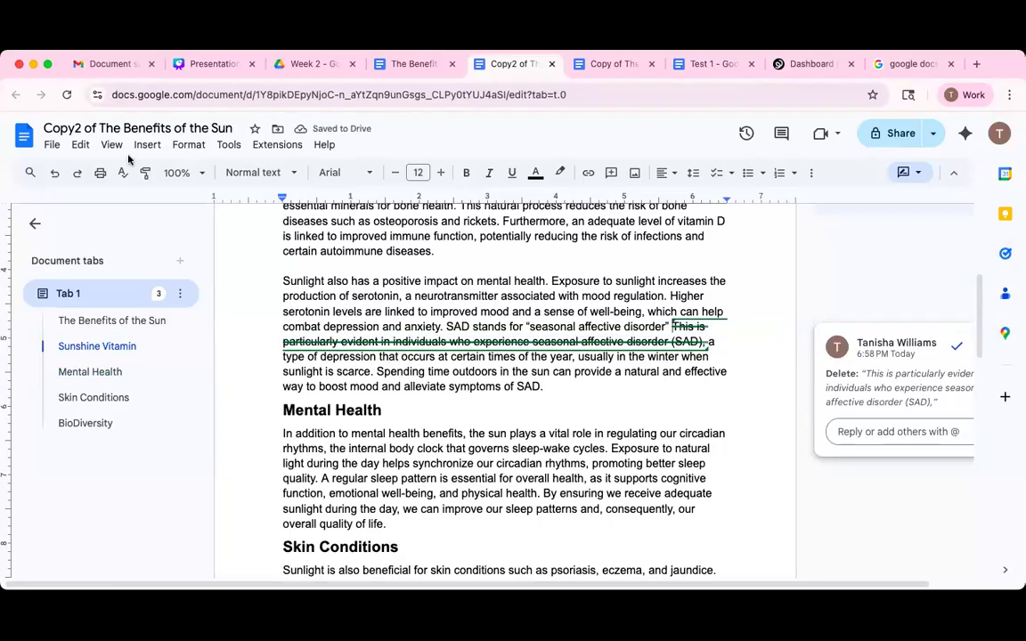
click(53, 173)
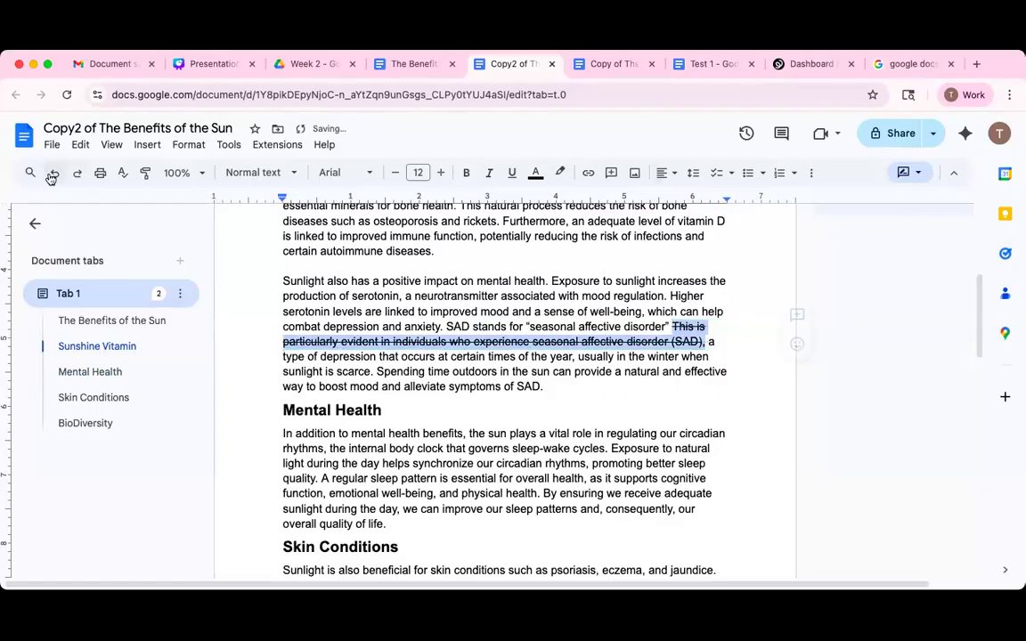
click(52, 178)
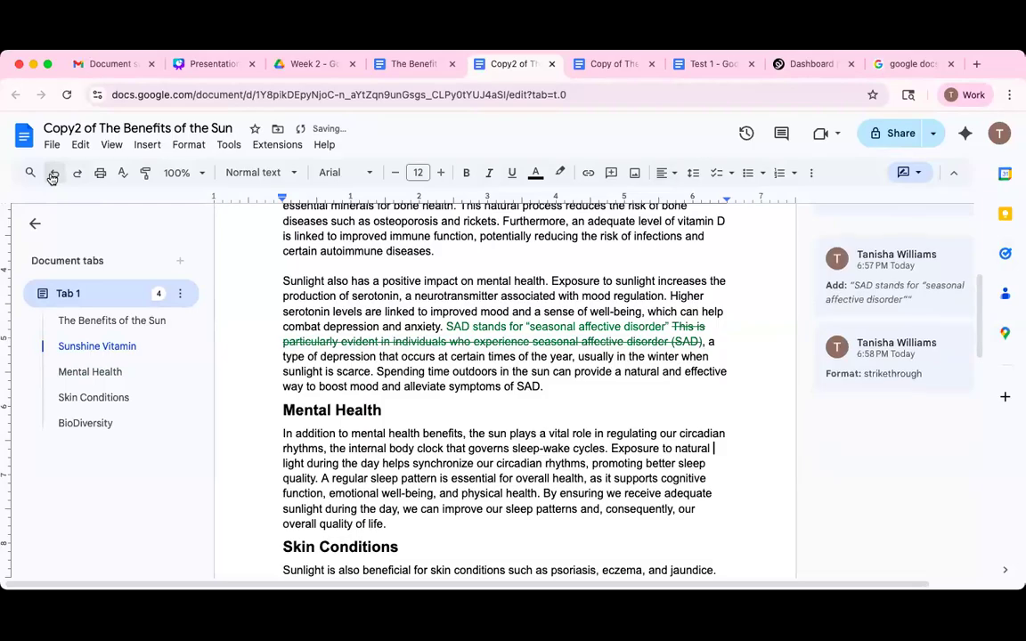
click(54, 175)
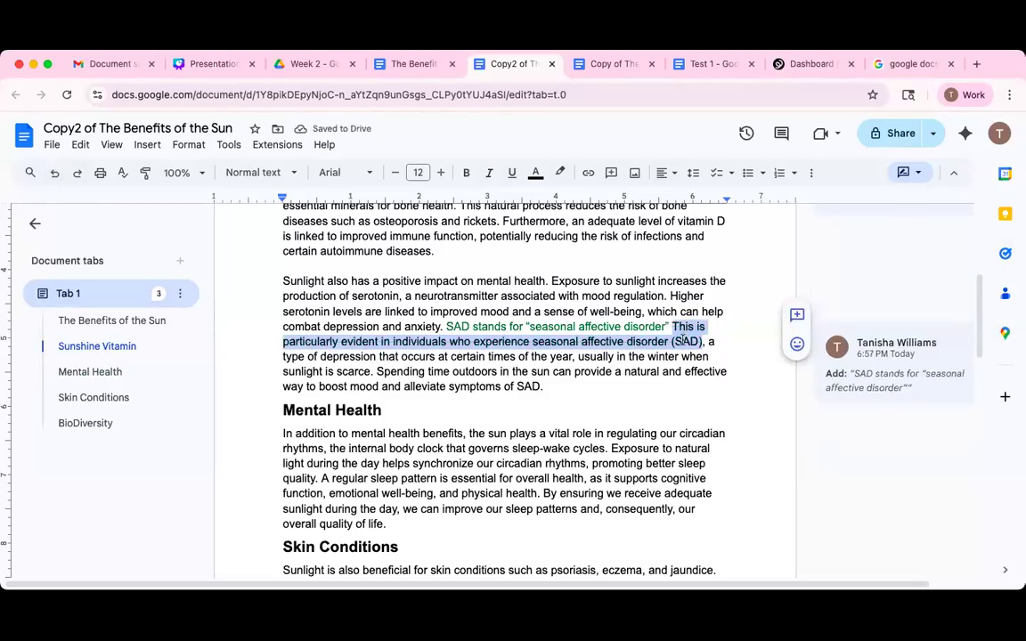
key(BackSpace)
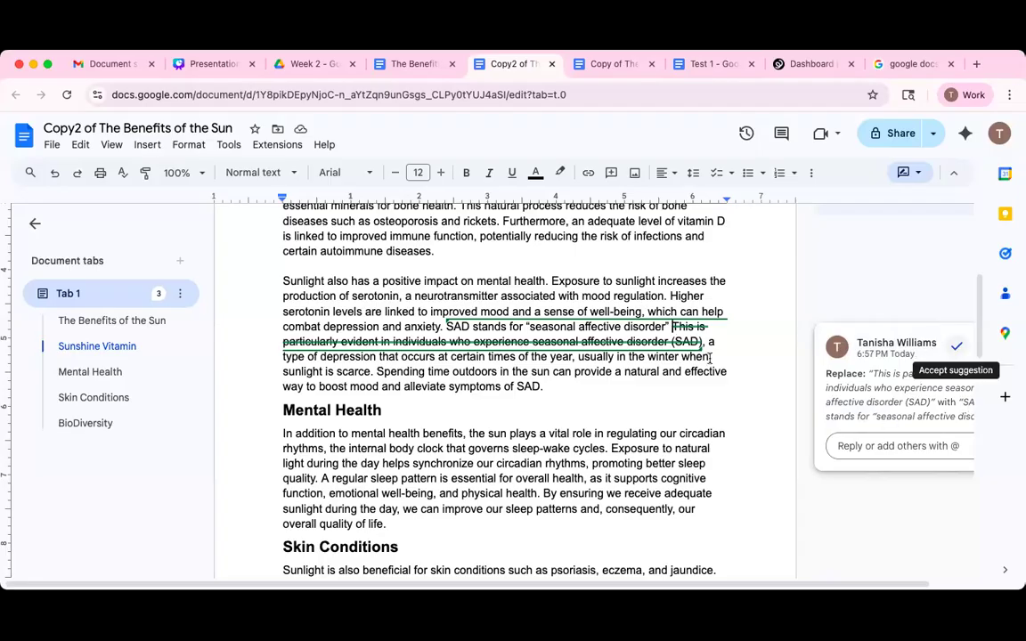
click(957, 347)
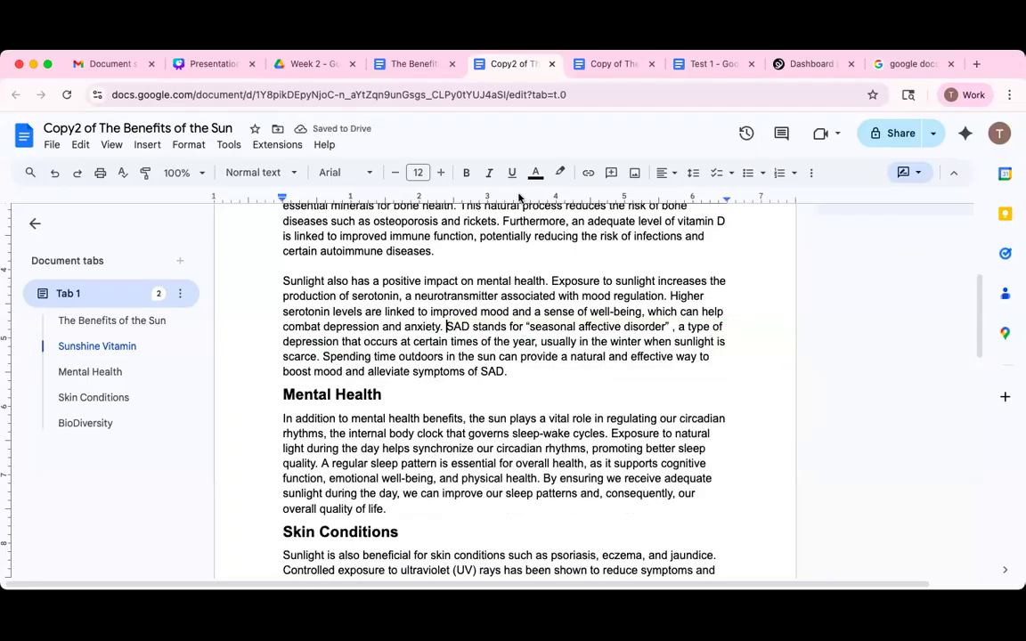
Suggest 'Skin conditions such as psoriasis and eczema benefit from sunlight.' replacing the old 'Sunlight is also…' sentence.
scroll(473, 300, down, 3)
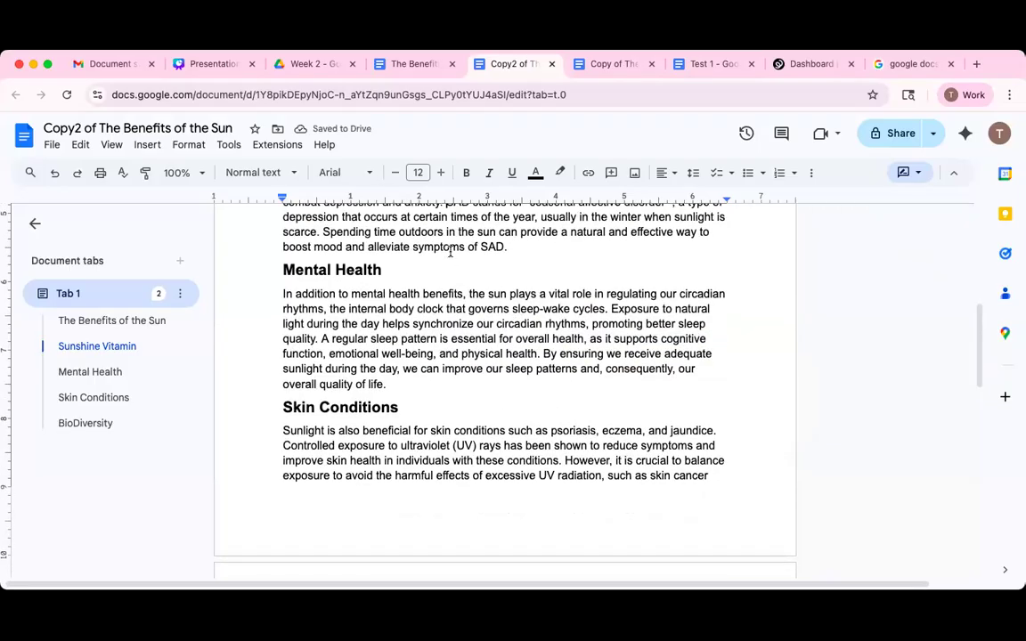
scroll(797, 423, down, 1)
scroll(796, 422, down, 2)
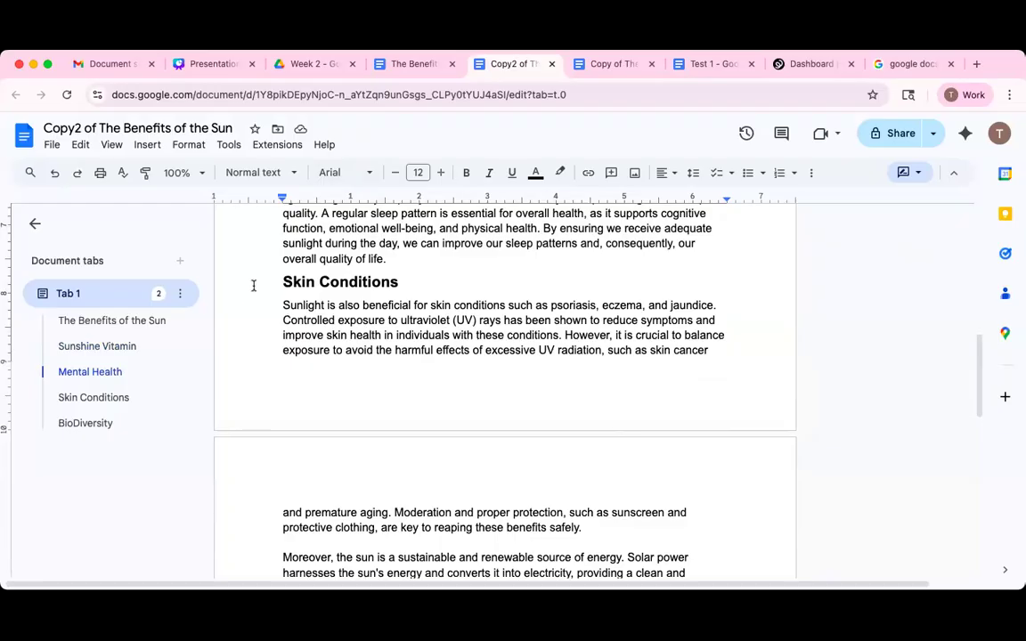
click(281, 306)
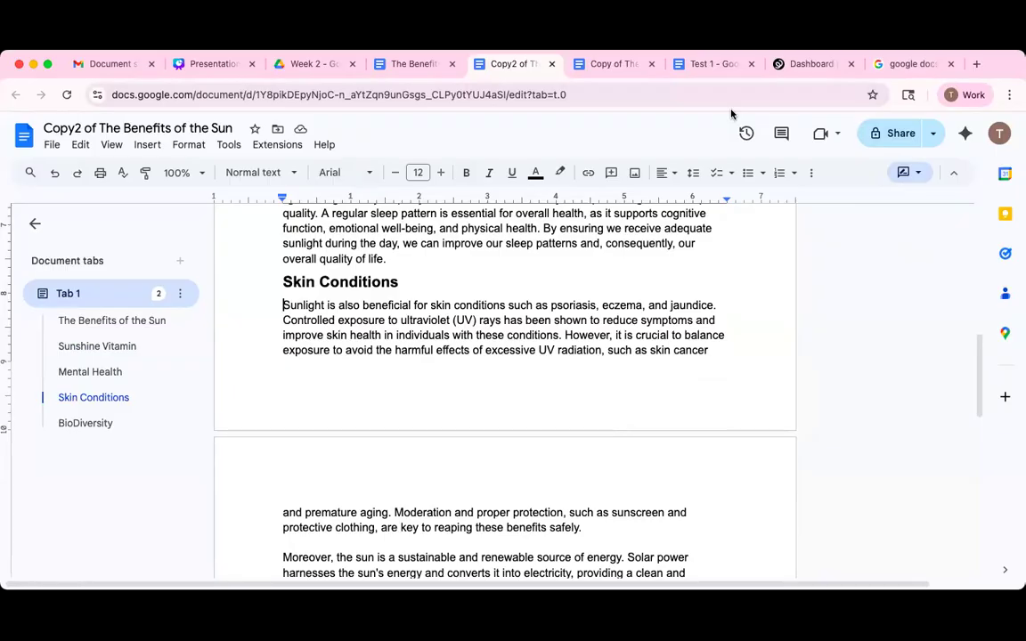
text(Sl)
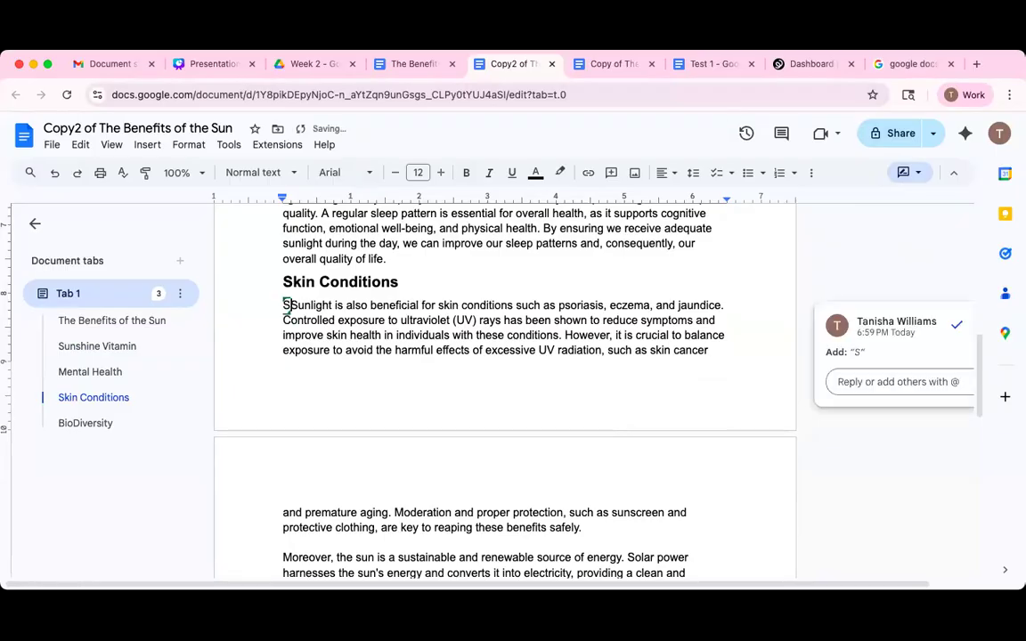
key(BackSpace)
text(kin conditio)
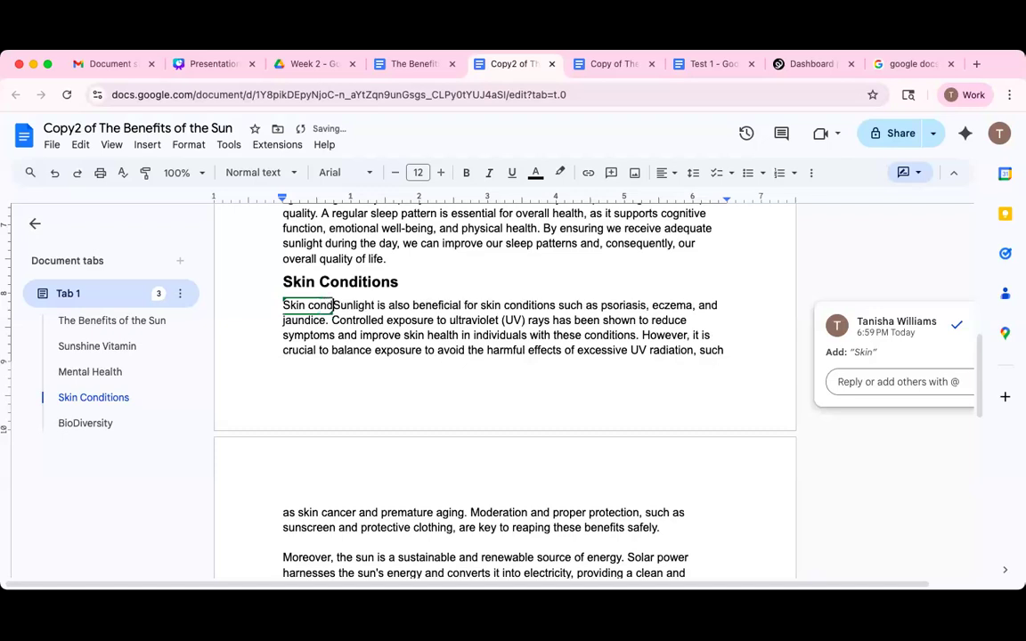
text(ns suc)
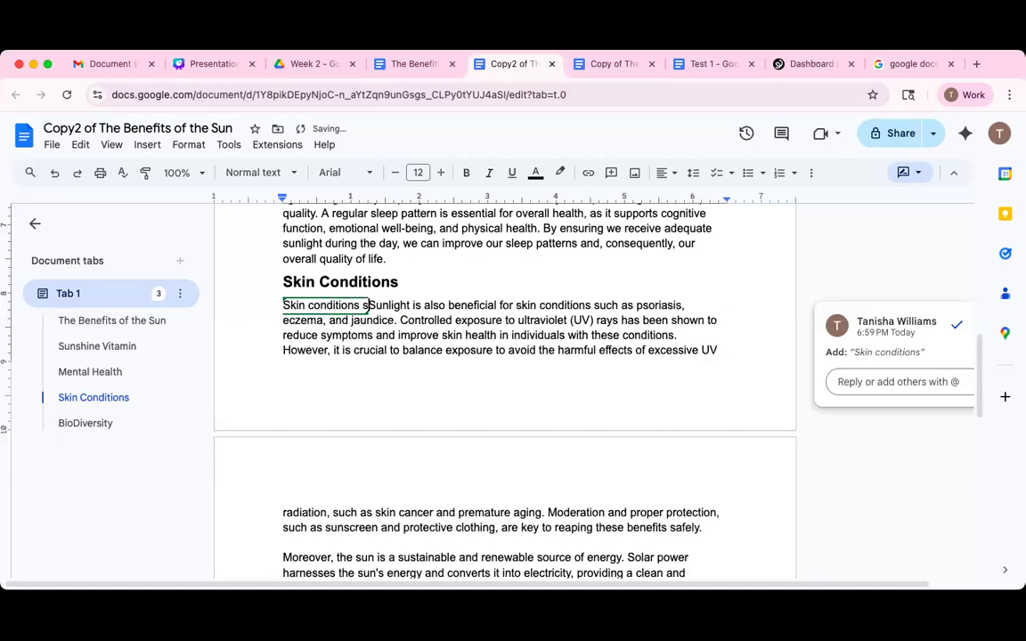
text(h as pso)
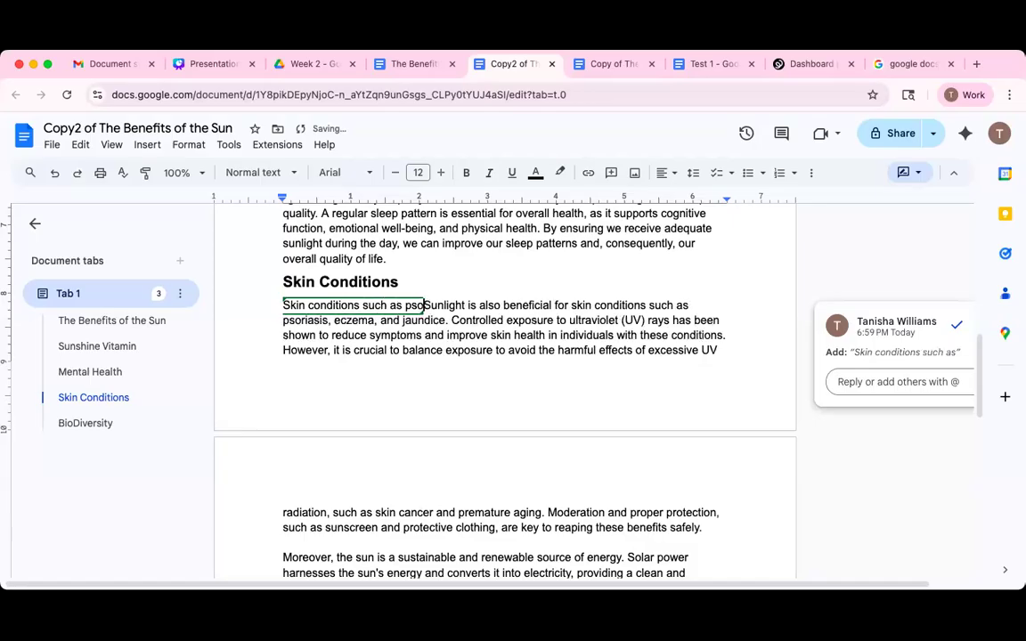
text(riasis)
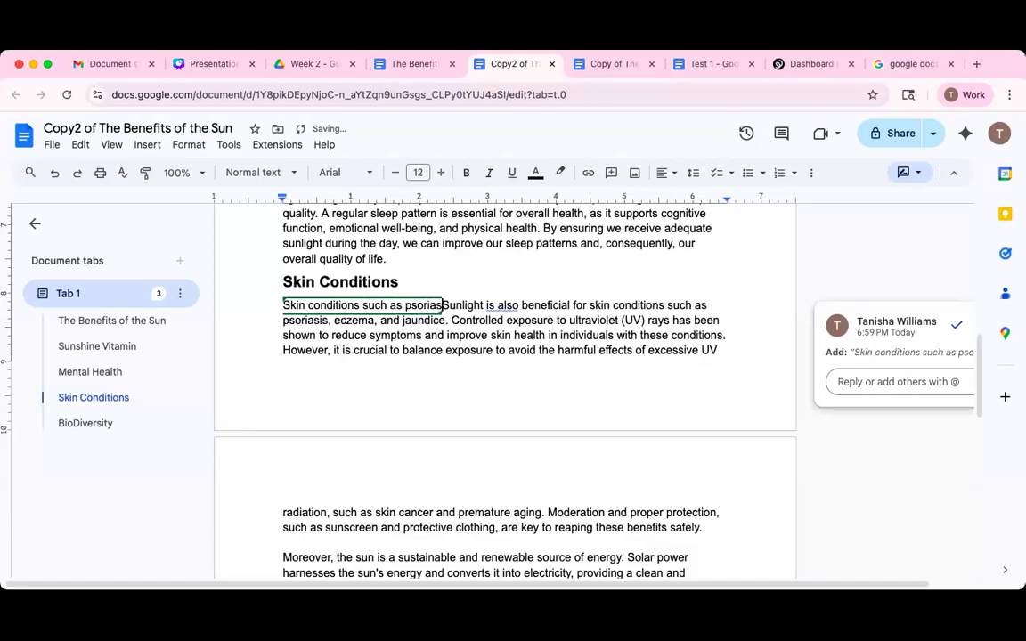
text( and ex)
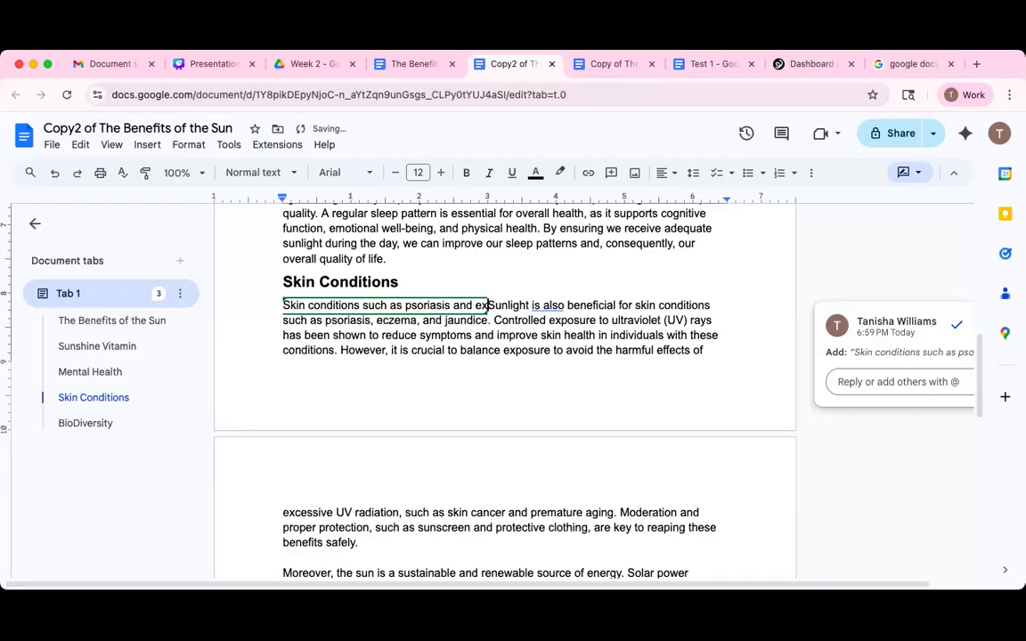
text(zema)
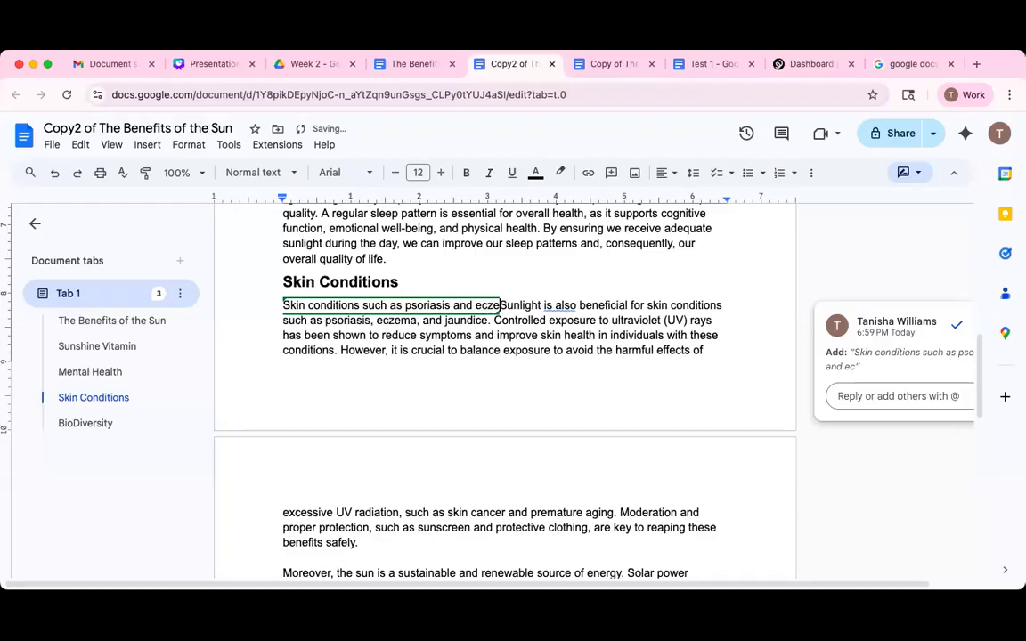
text( be)
text(n)
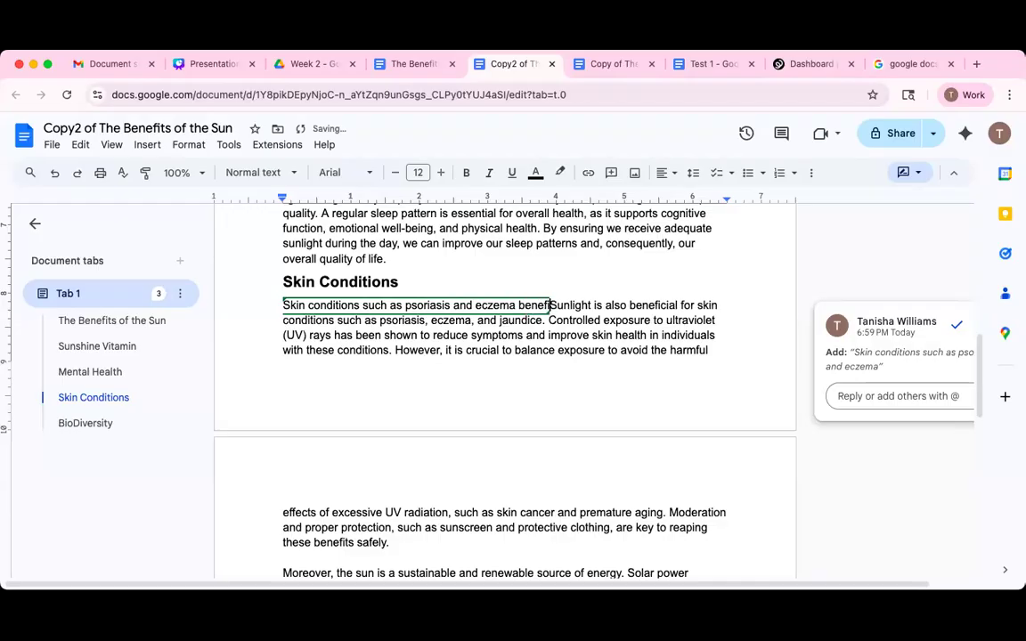
text(efit fro)
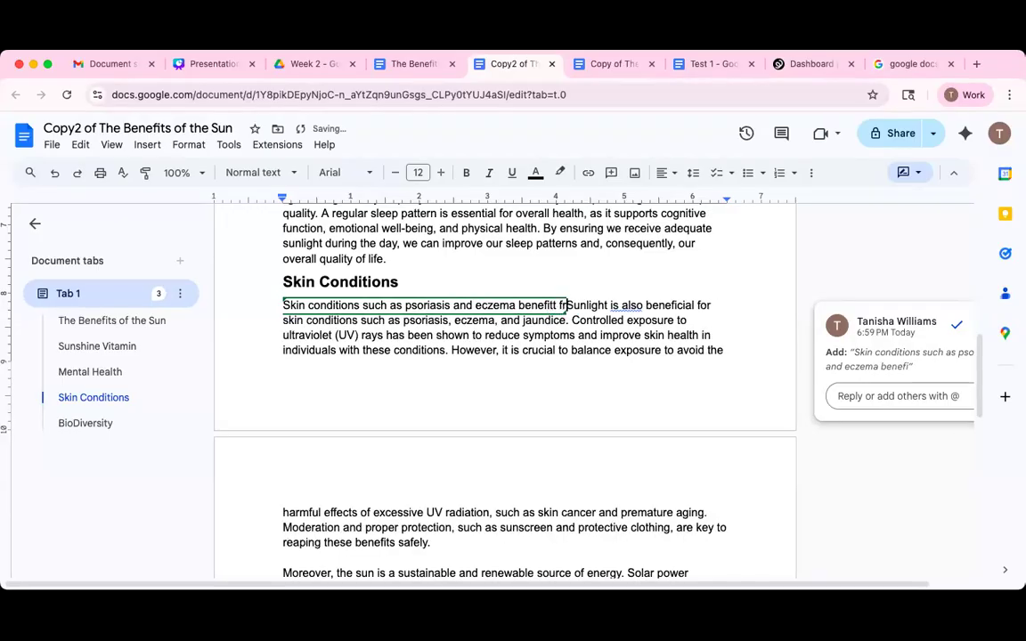
text(m sunli)
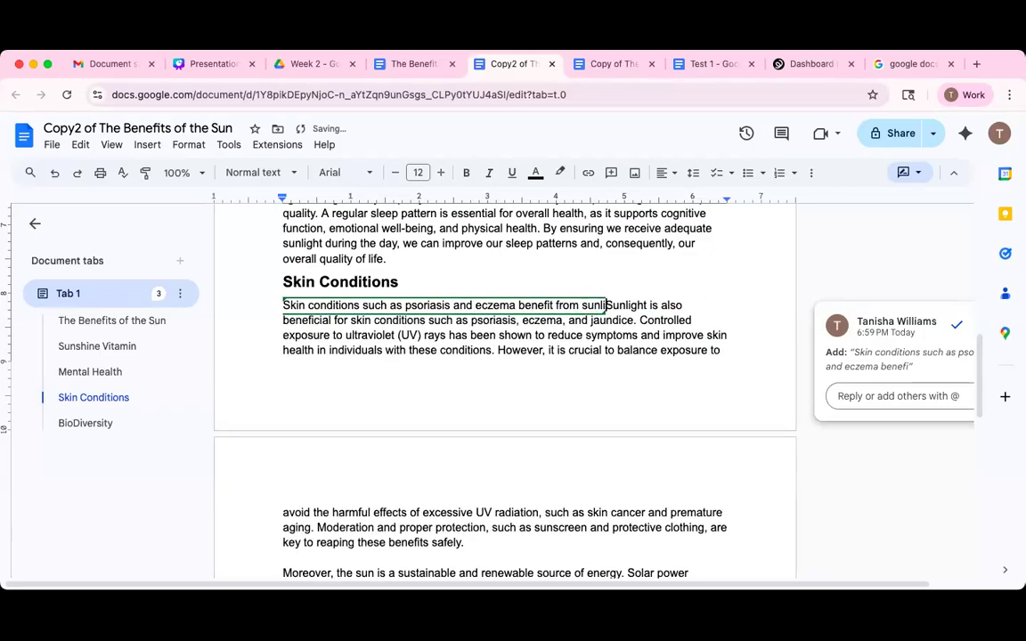
text(ght.)
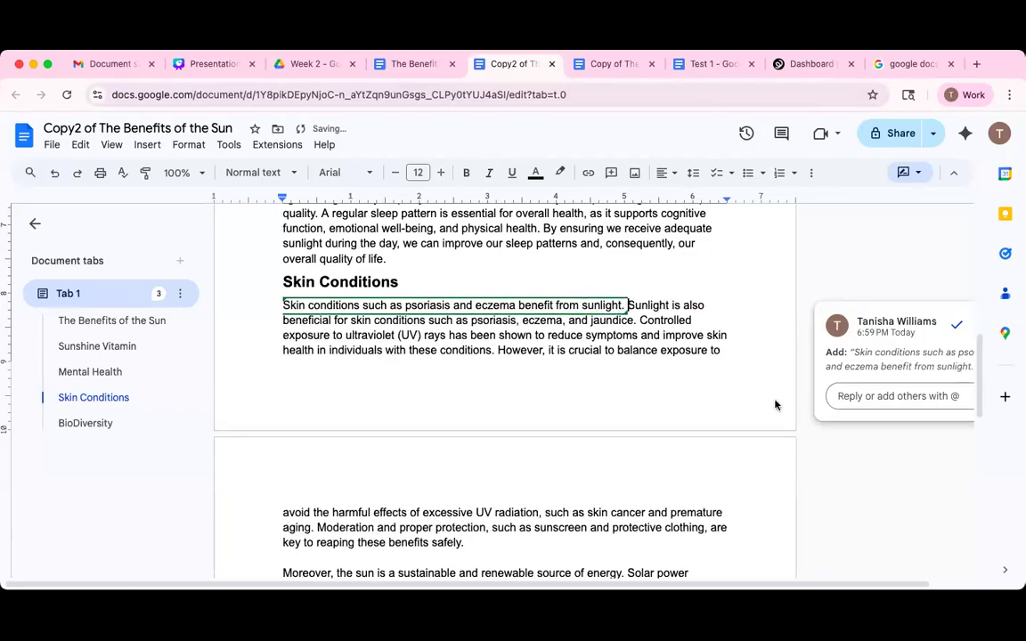
drag(629, 306, 635, 320)
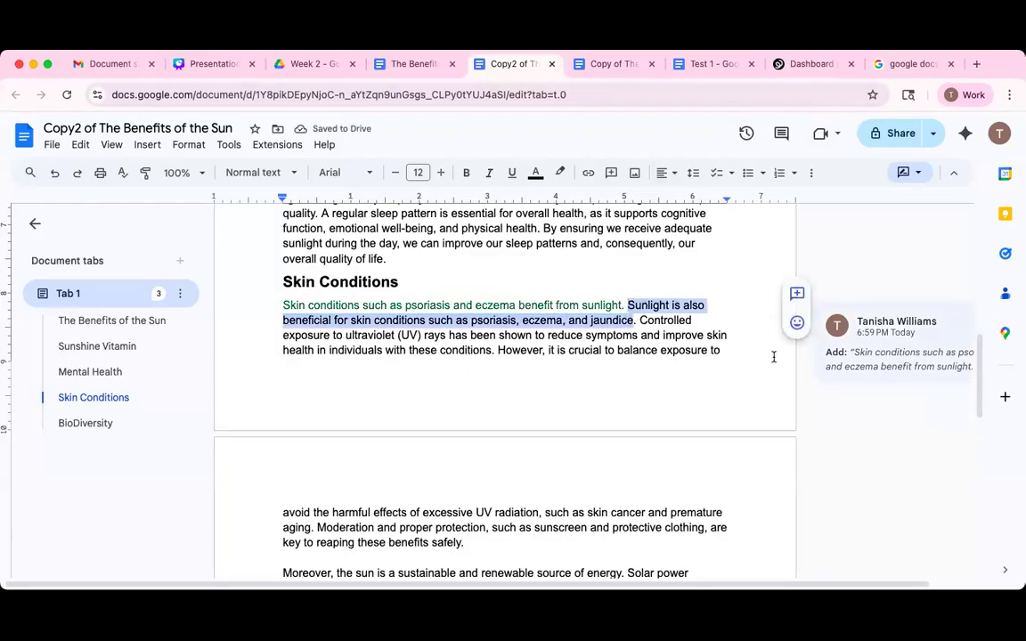
key(BackSpace)
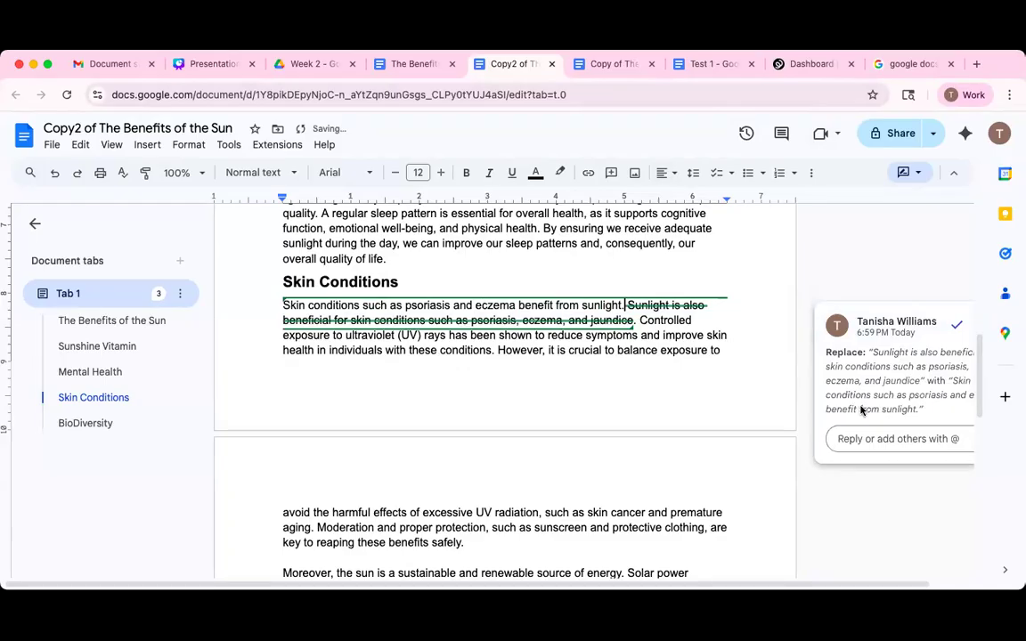
Hide the menus, switch from Suggesting to Editing mode, and scroll back to the top.
click(946, 585)
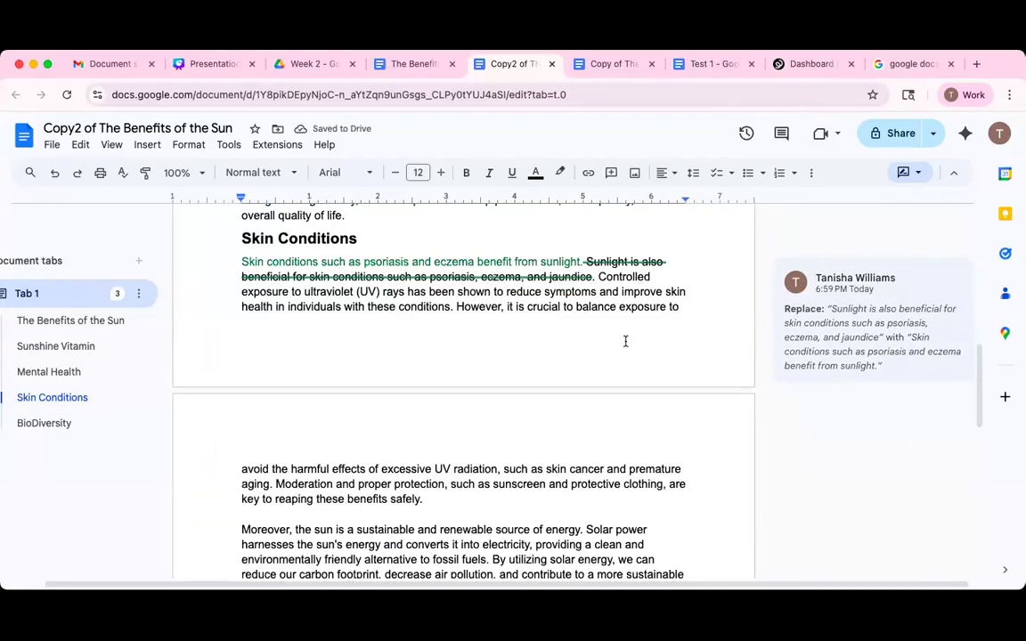
mouse_move(964, 334)
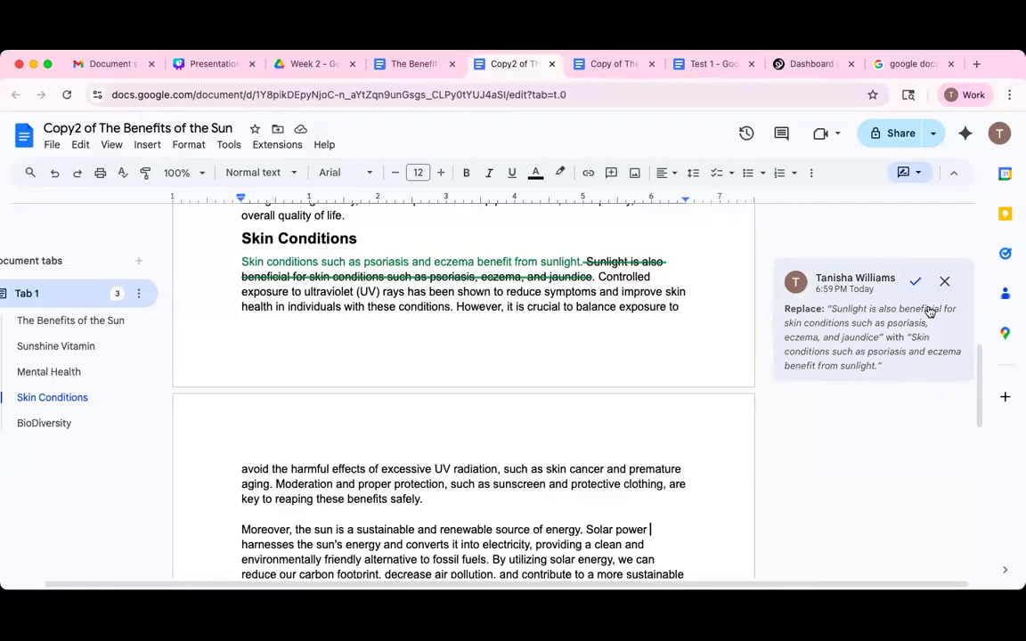
click(954, 172)
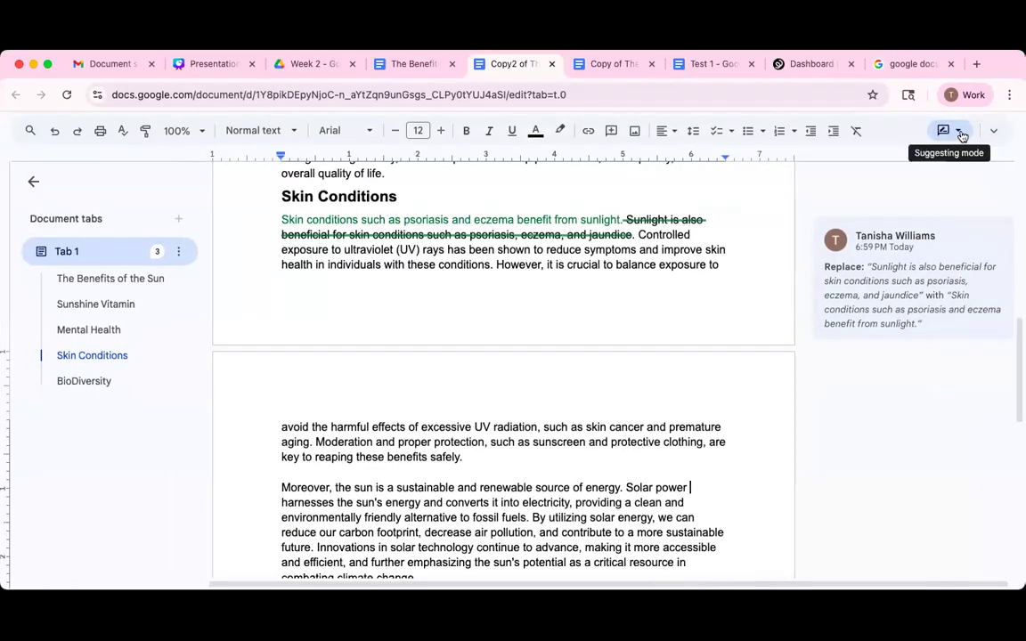
click(959, 132)
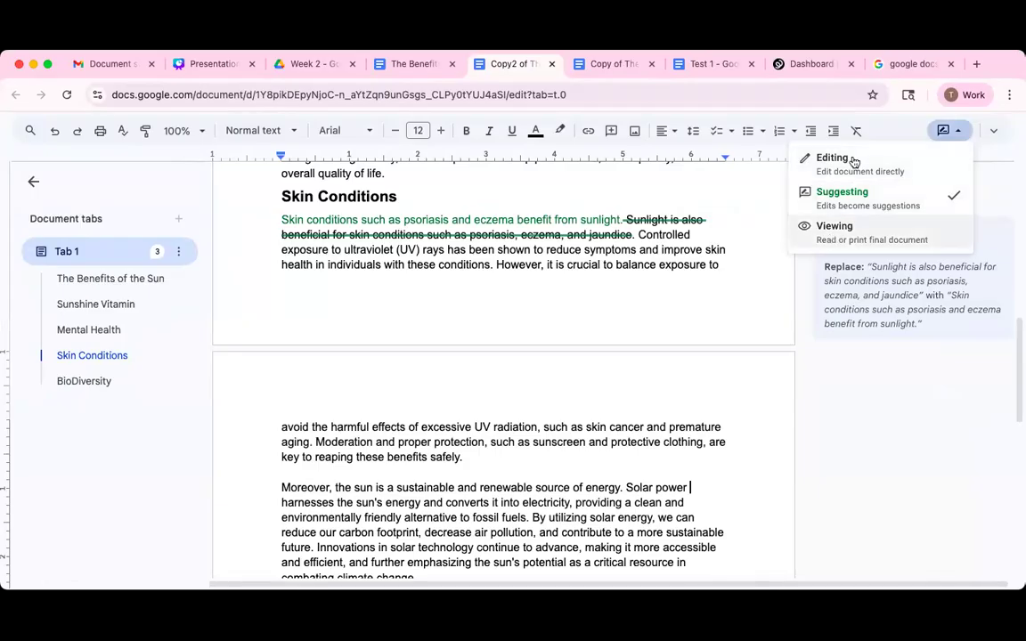
click(815, 164)
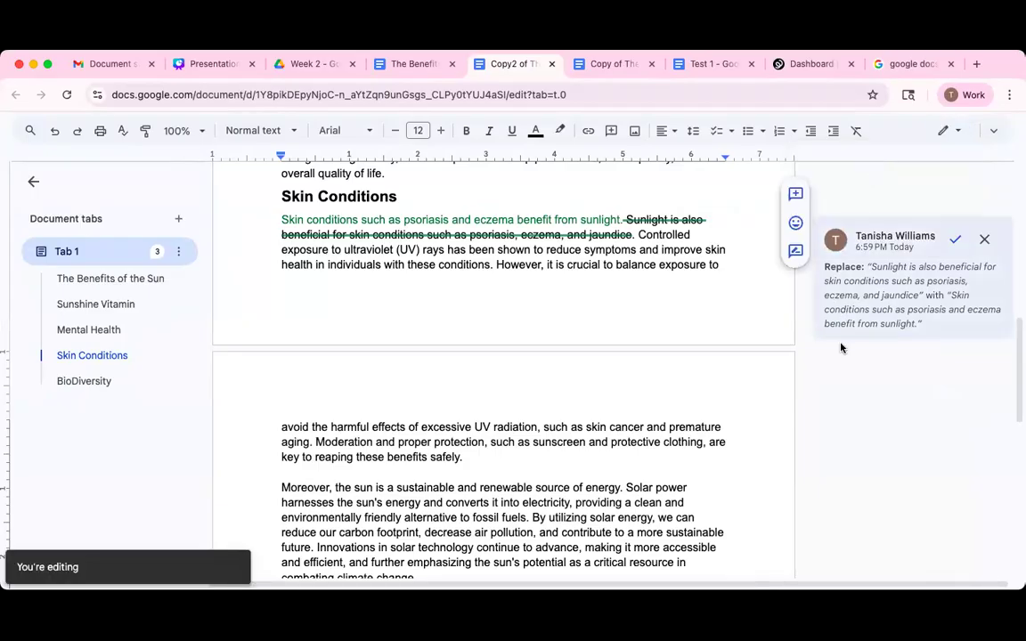
drag(1018, 364, 1017, 192)
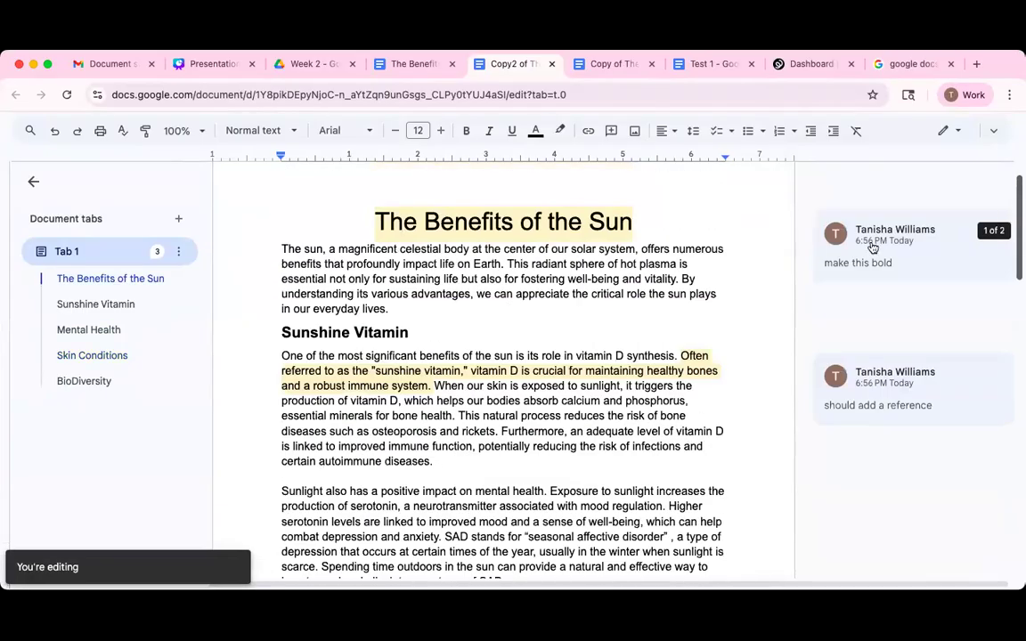
scroll(873, 248, up, 1)
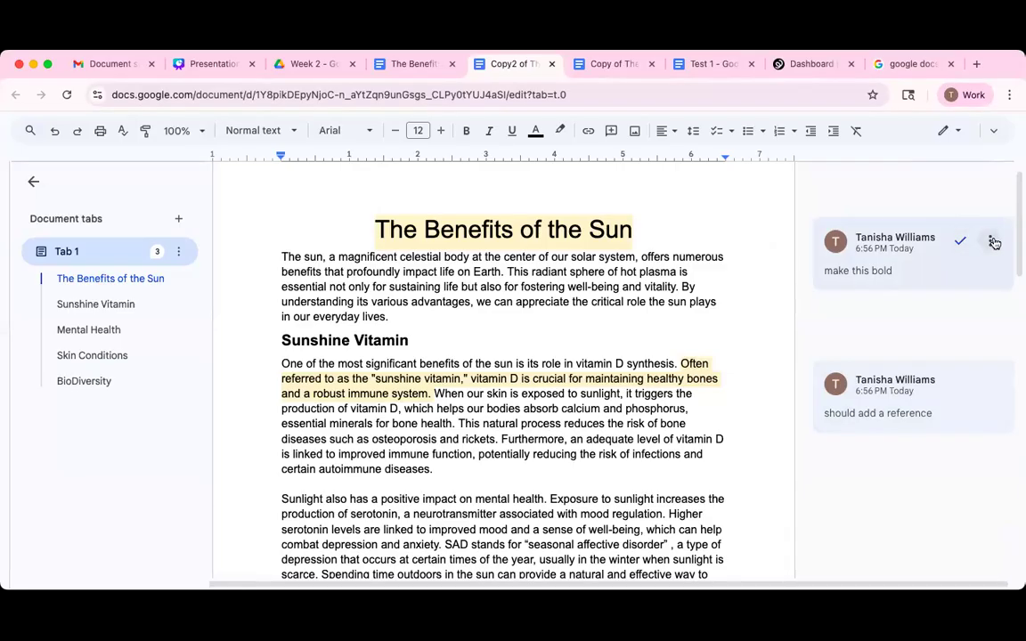
click(992, 241)
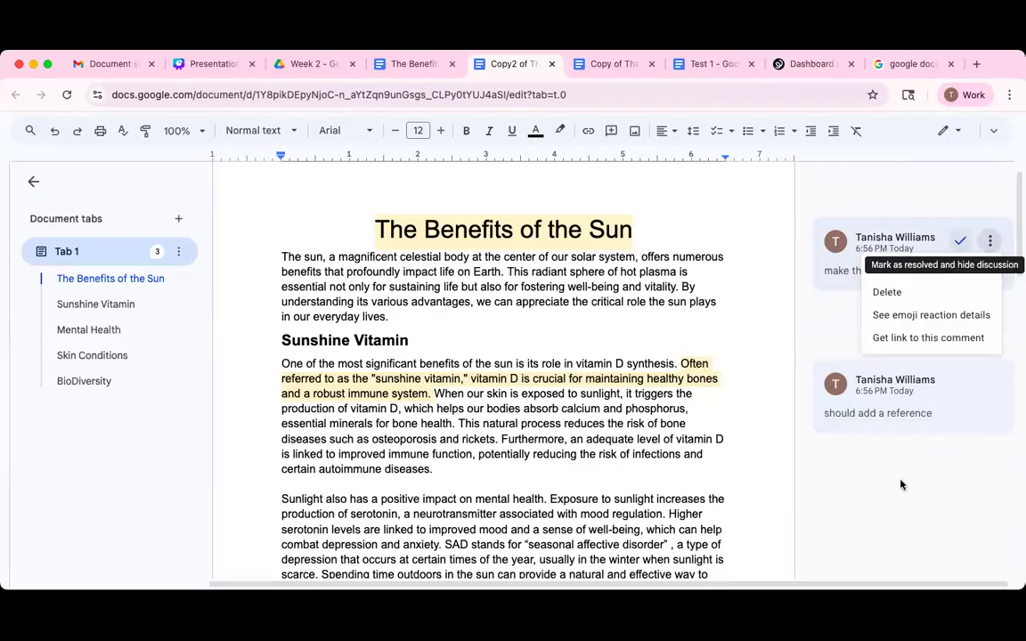
click(808, 433)
Select the Sunshine Vitamin heading and start a new comment on it.
click(284, 339)
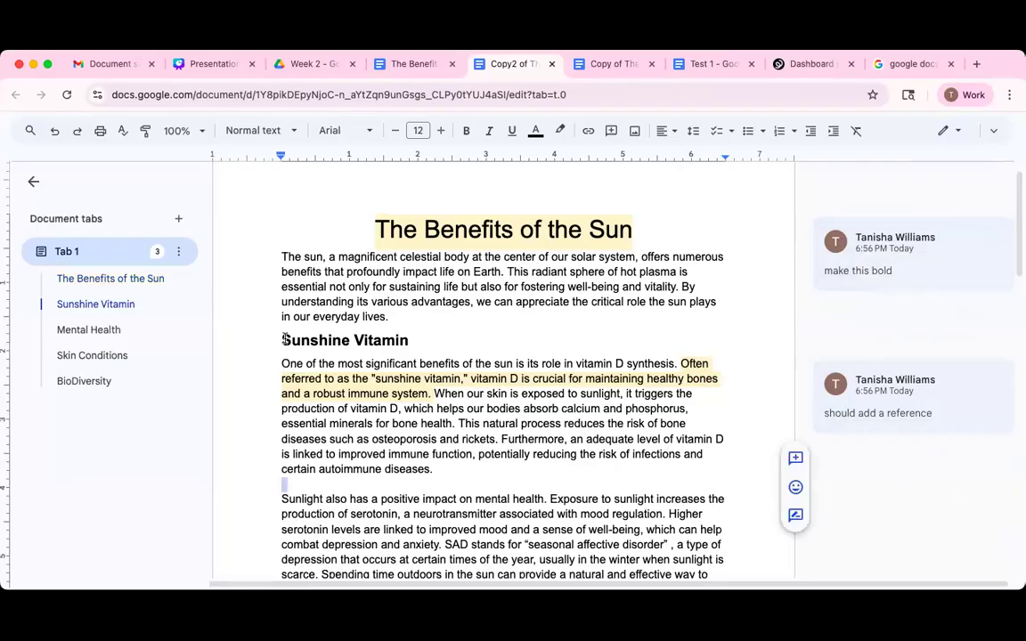
triple_click(433, 348)
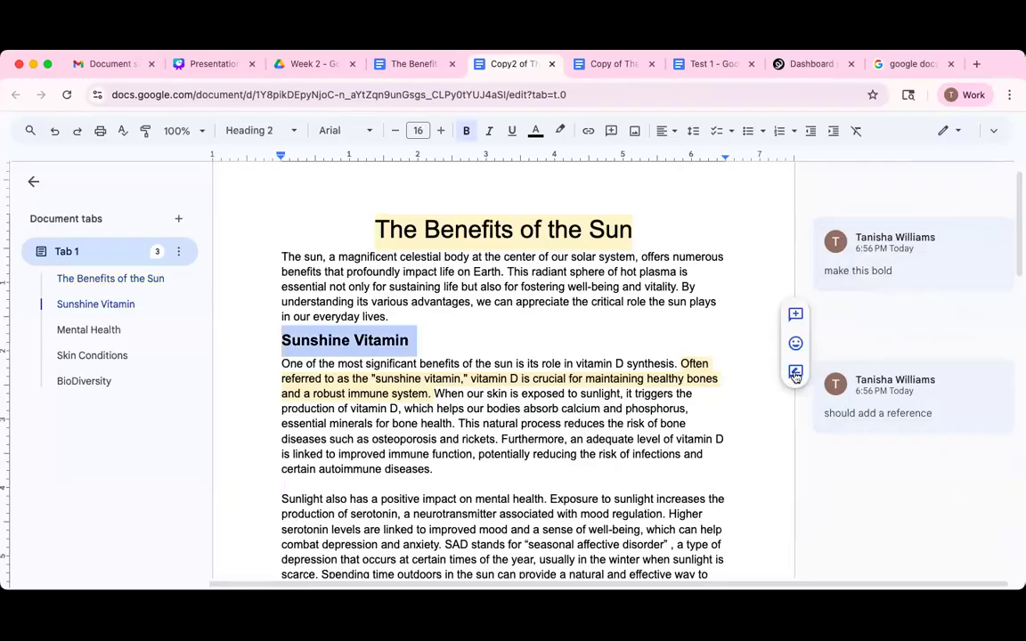
click(797, 317)
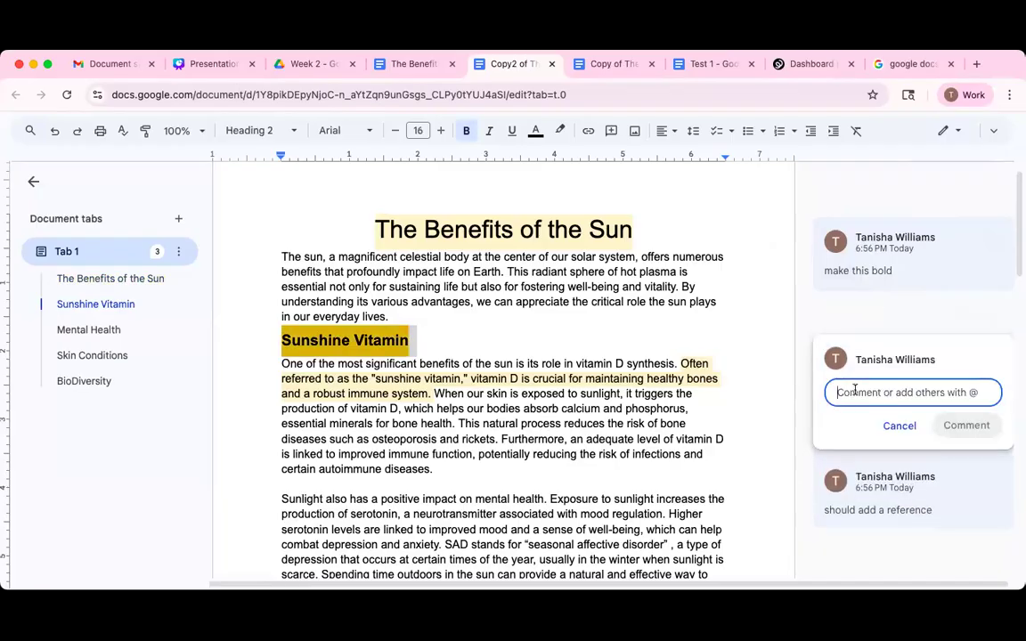
Write 'this is an example' with an @-mention of yourself and post it assigned to you.
text(@t)
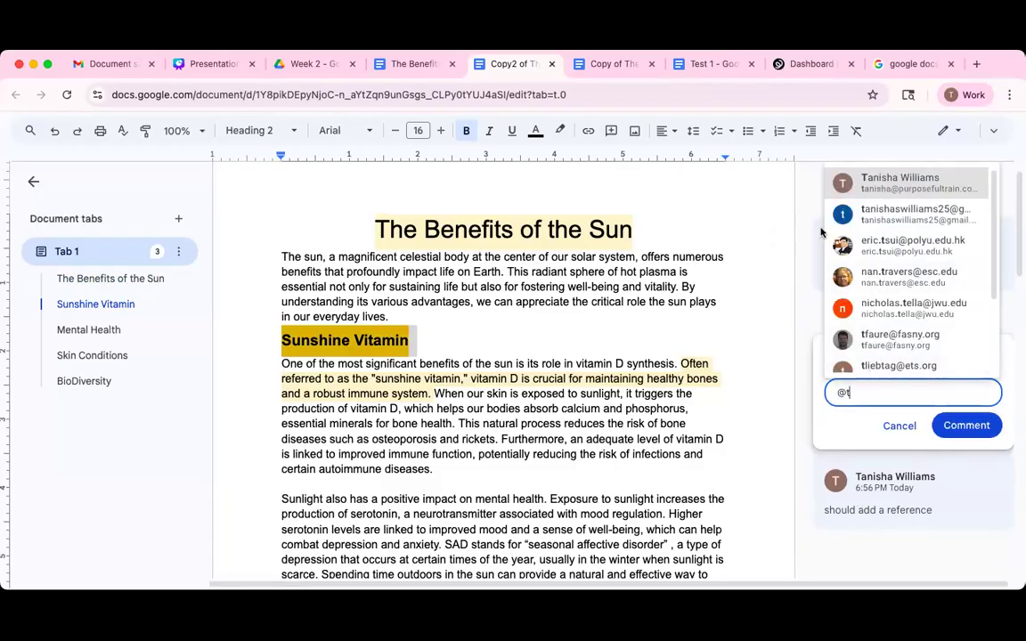
key(Return)
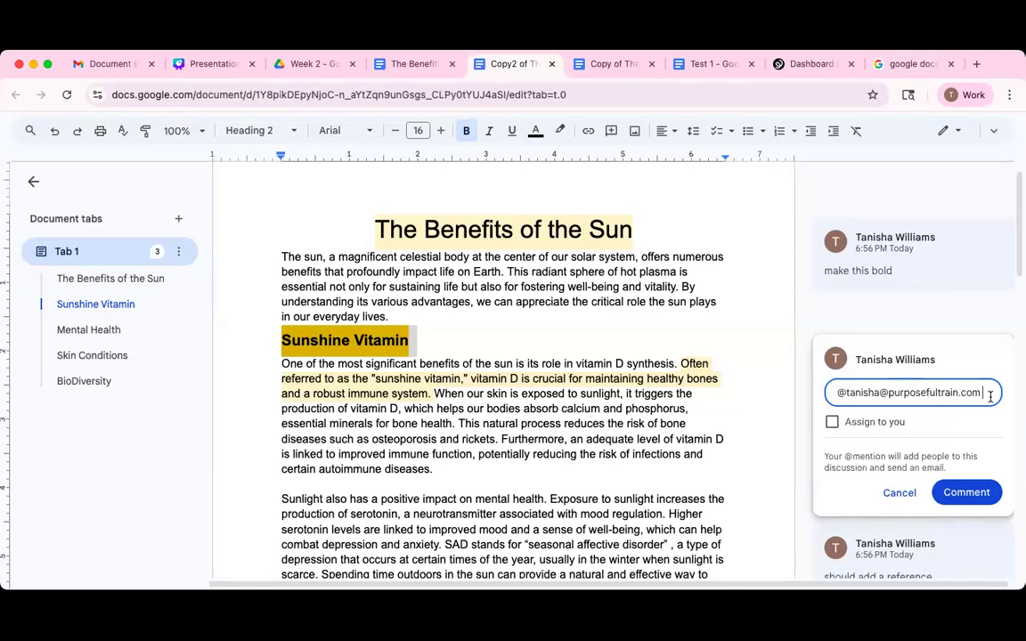
text(this is an ecample)
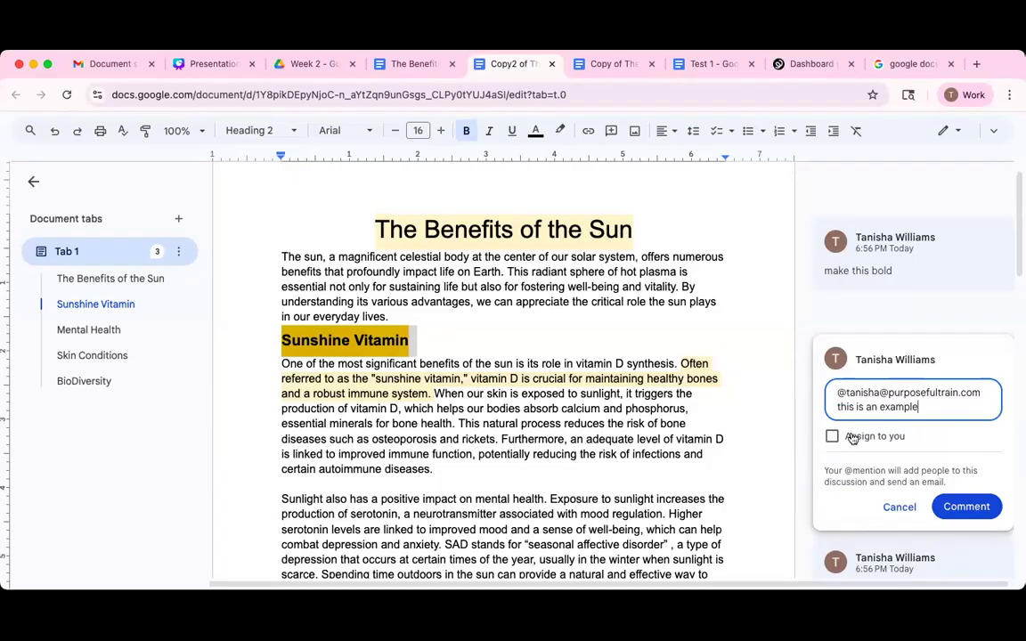
click(832, 438)
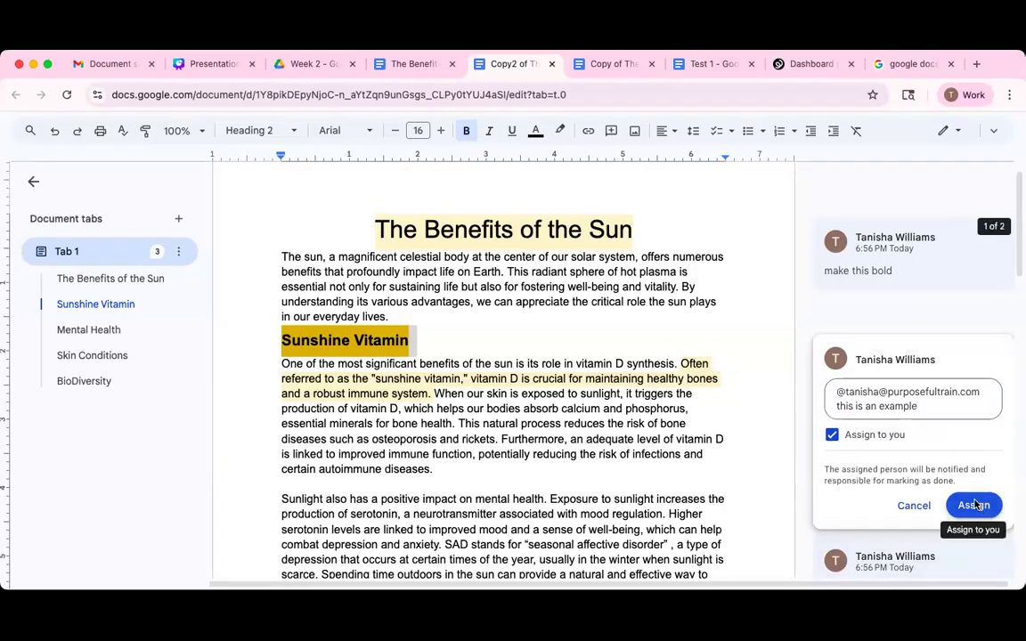
click(973, 505)
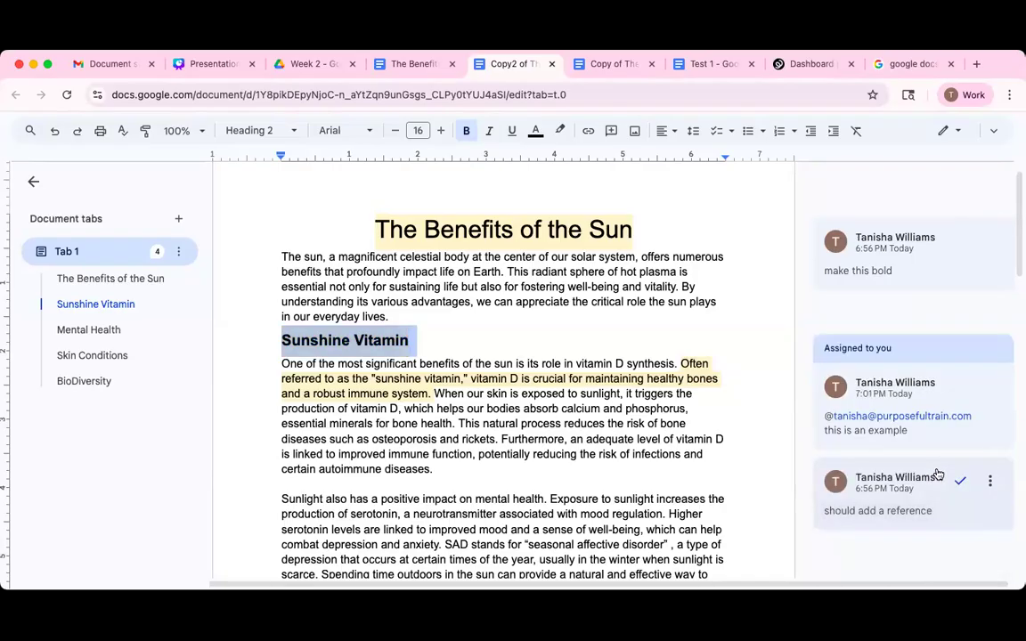
mouse_move(937, 470)
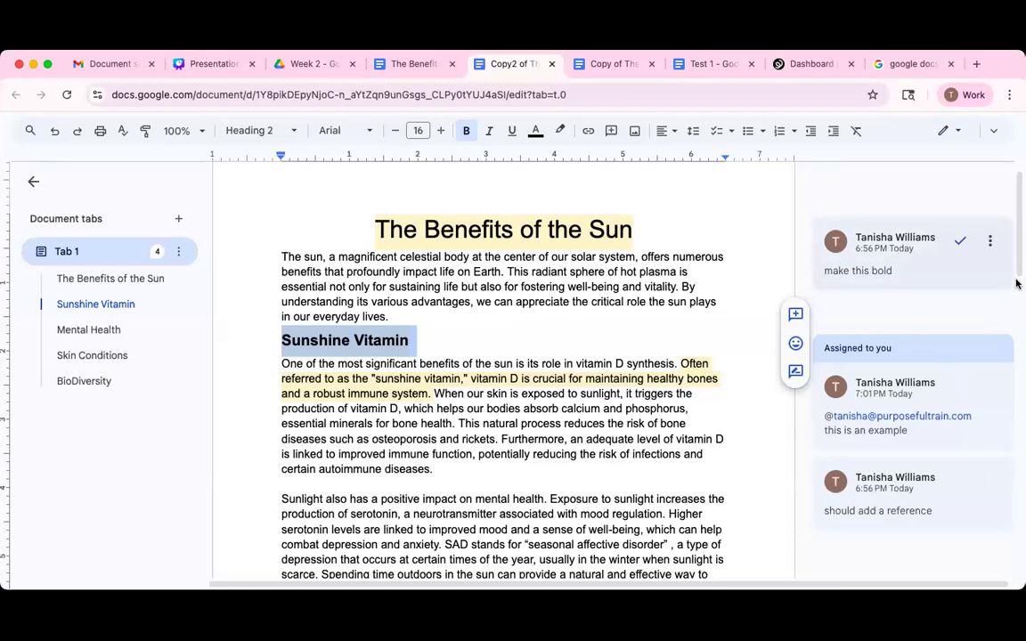
scroll(1016, 356, down, 1)
Bold the 'The Benefits of the Sun' title, resolve its 'make this bold' comment, and restore the menus.
scroll(1016, 383, down, 10)
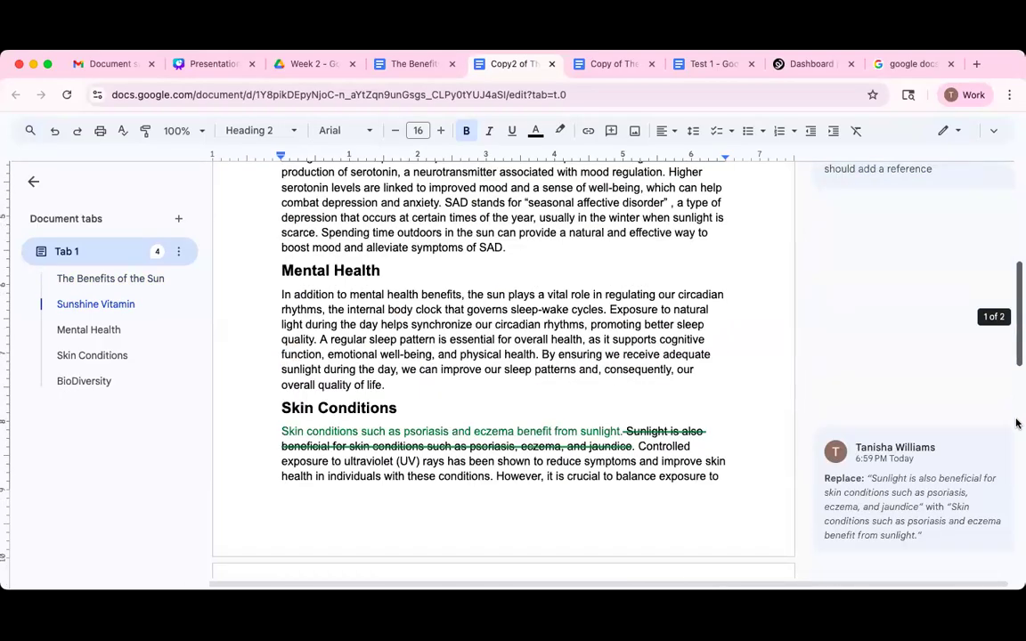
drag(1019, 396, 1012, 321)
scroll(1012, 322, up, 15)
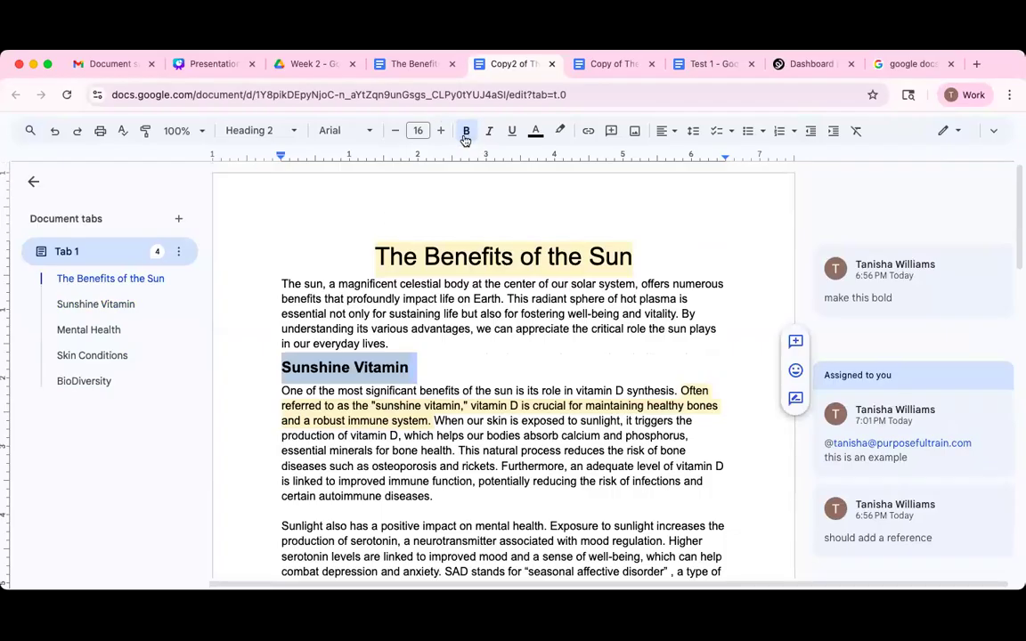
click(628, 258)
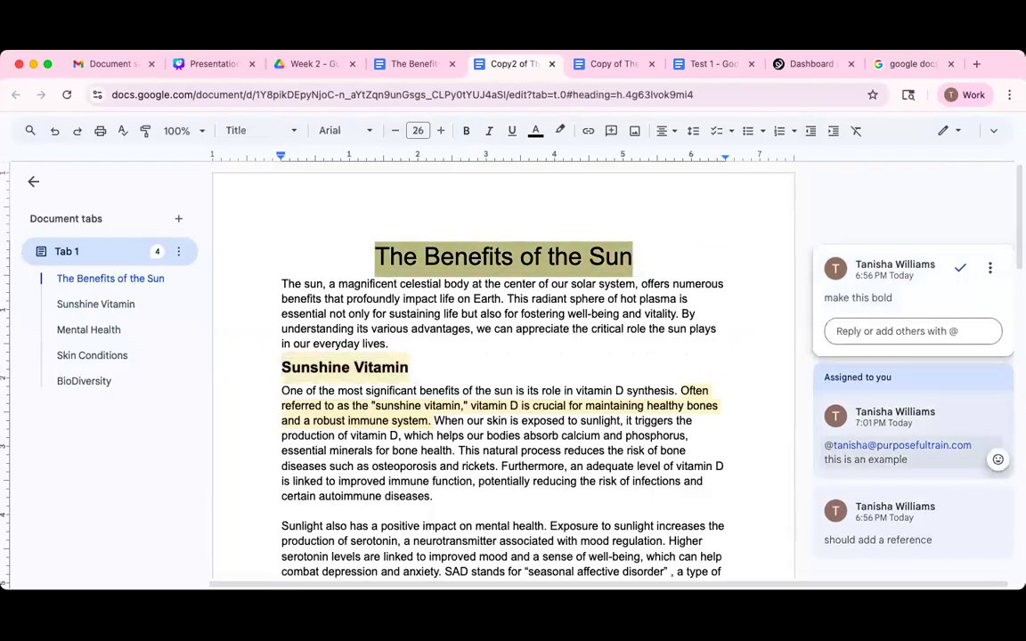
click(465, 132)
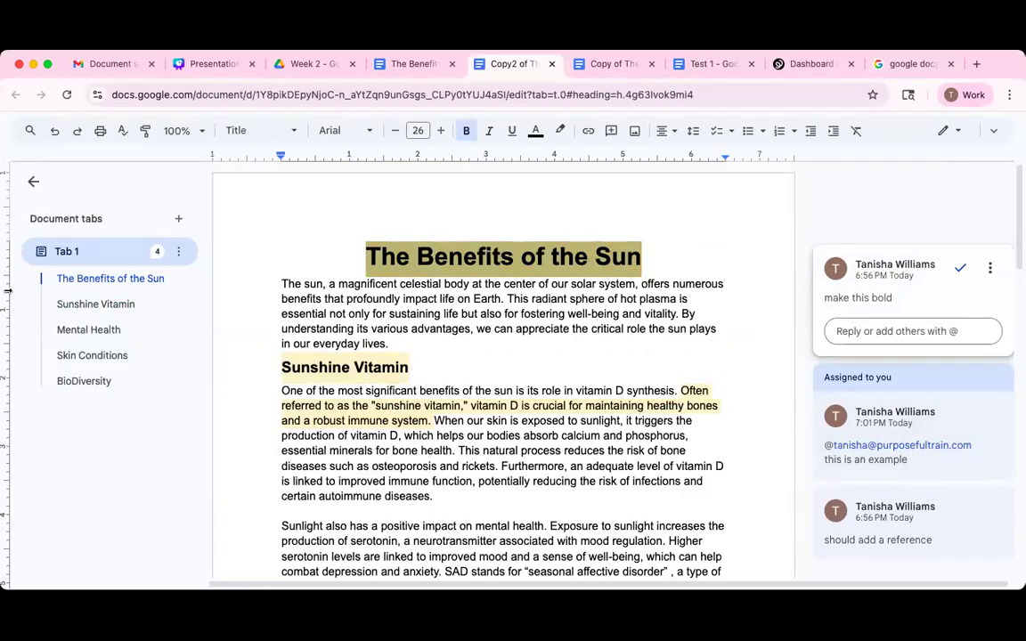
click(962, 269)
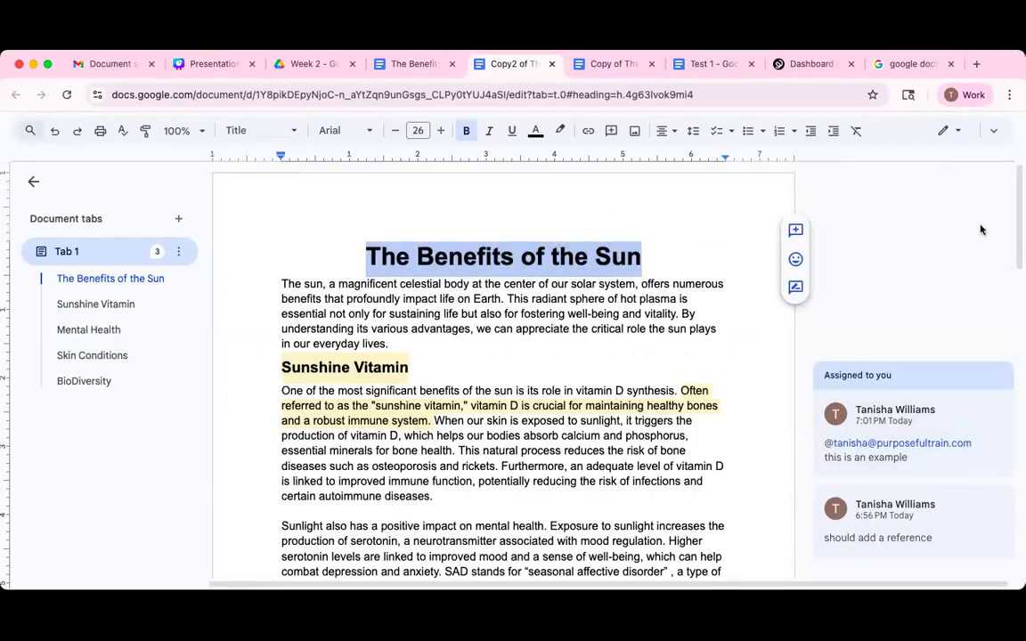
click(991, 133)
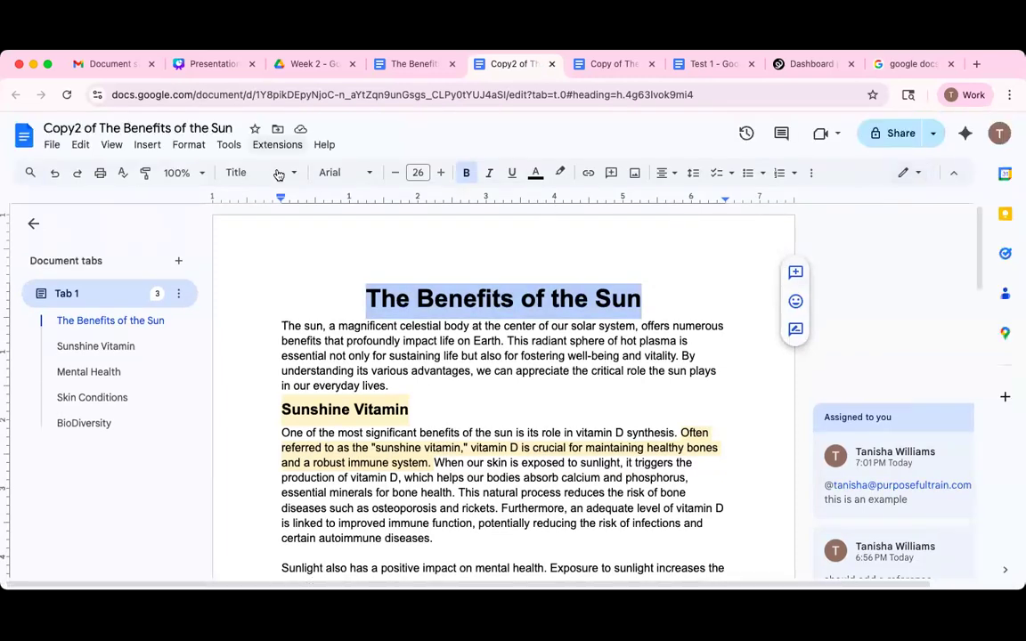
Open the document's version history from the File menu.
click(53, 147)
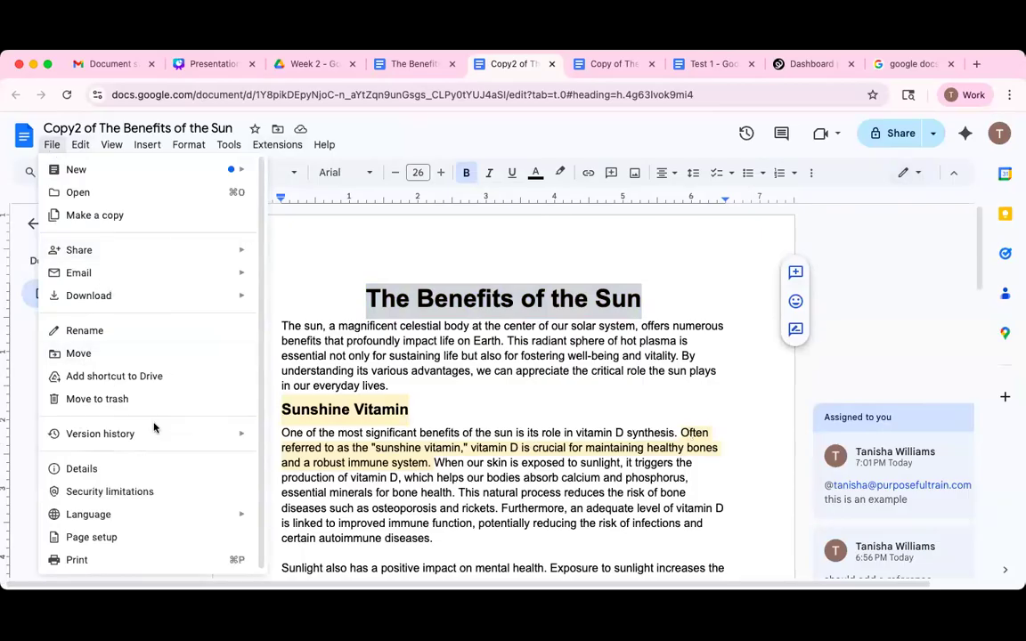
click(147, 146)
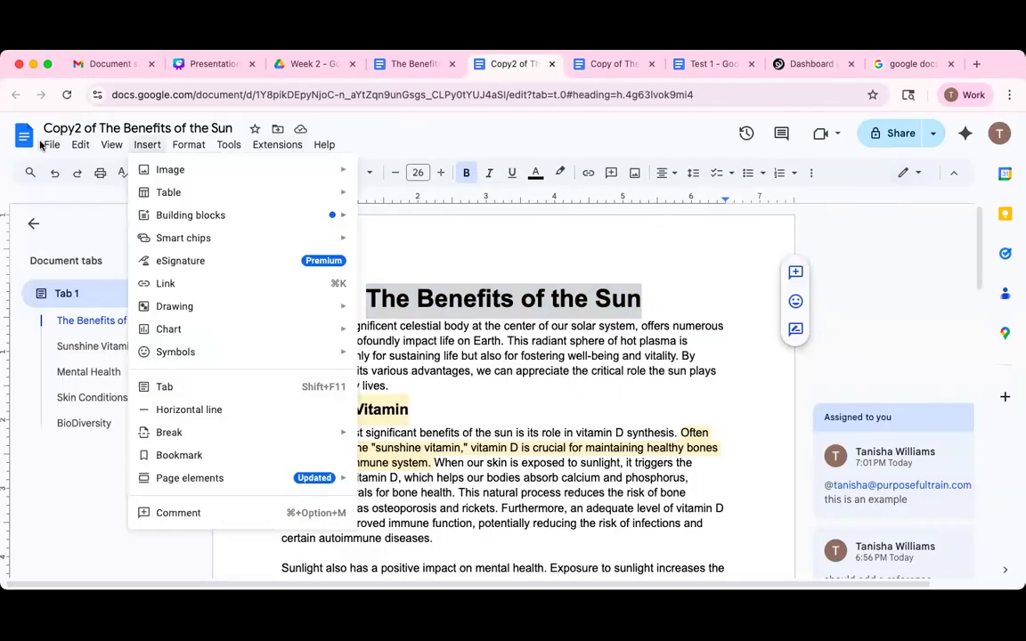
mouse_move(48, 144)
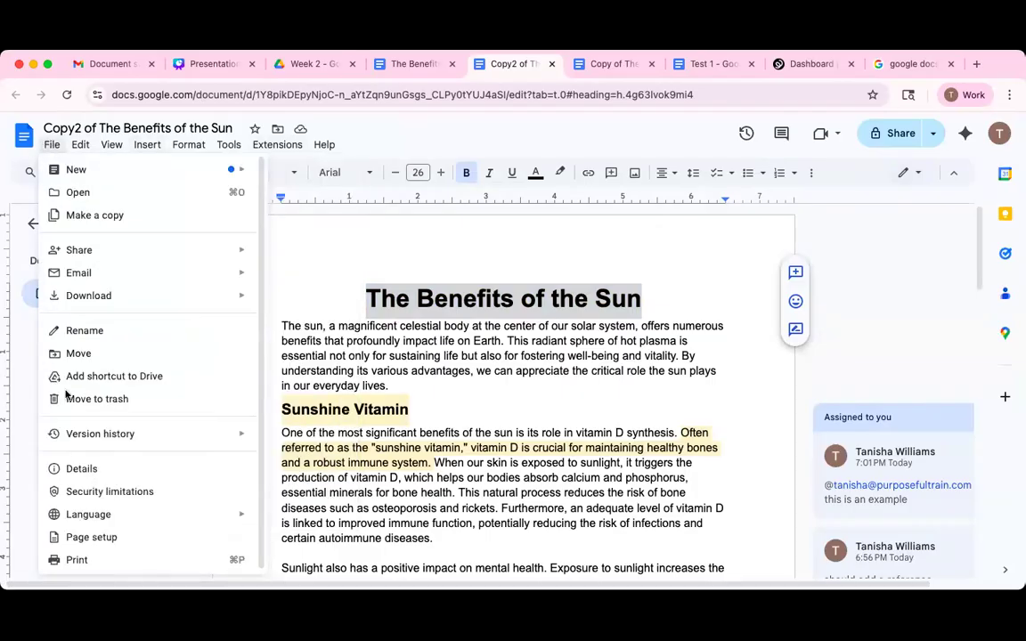
mouse_move(143, 436)
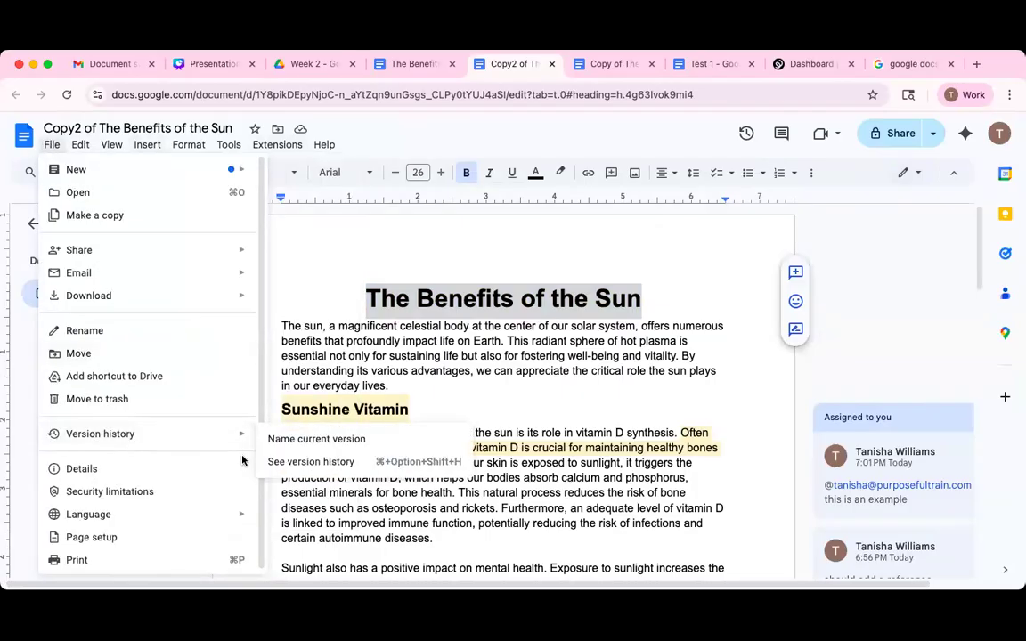
click(340, 465)
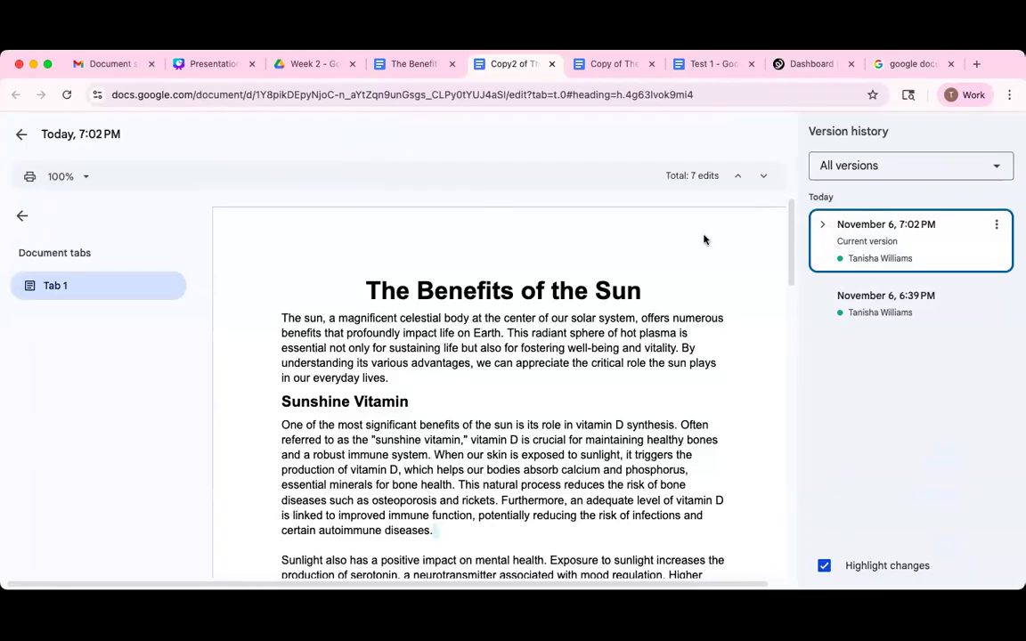
Expand the current version and step past the 6:59 and 6:46 PM entries to the November 6, 6:39 PM version.
click(823, 225)
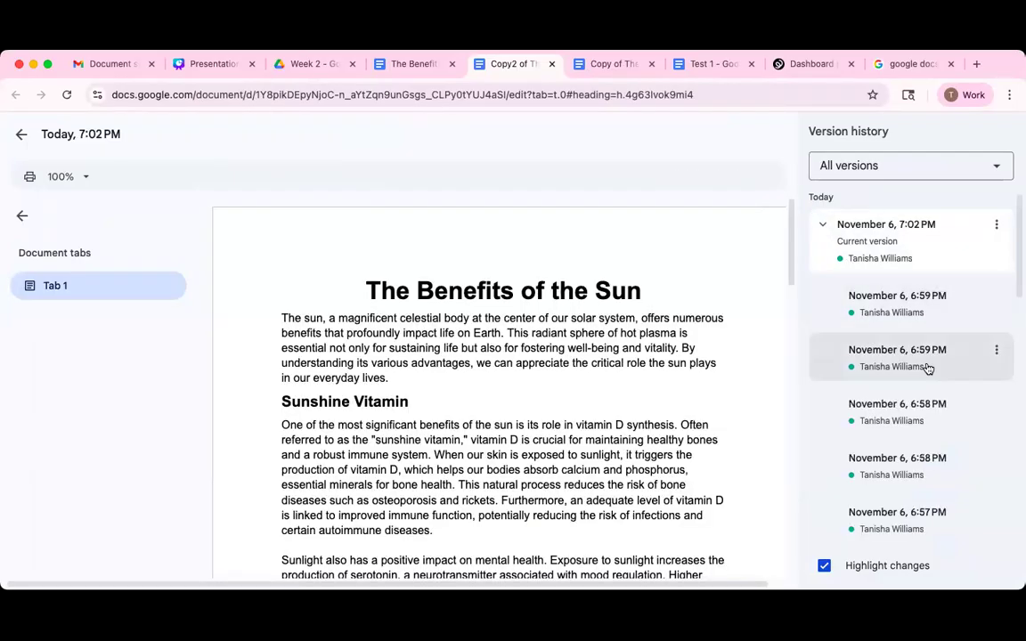
scroll(917, 338, down, 1)
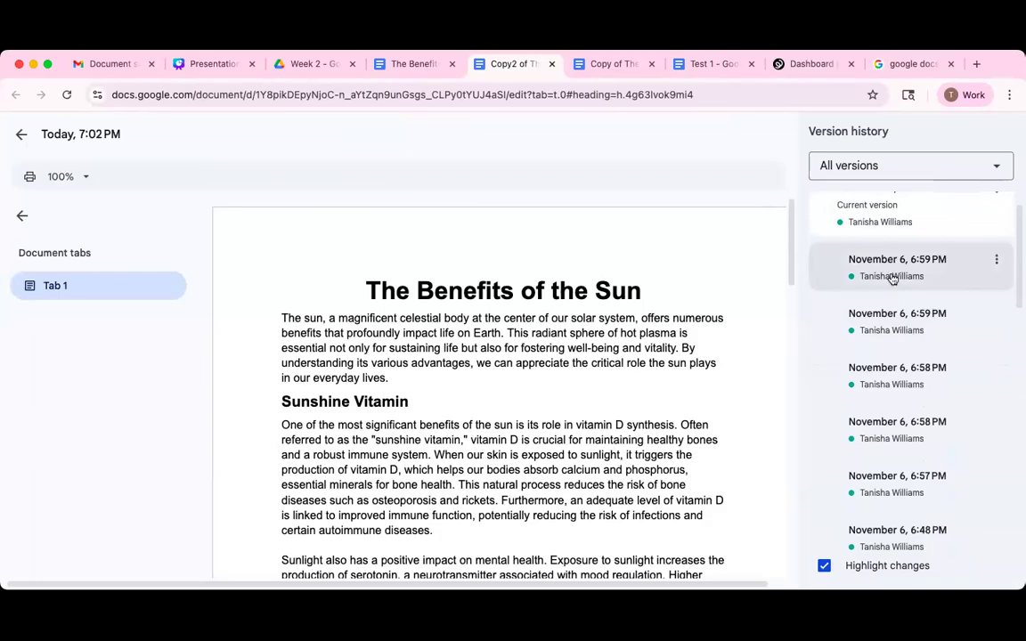
click(893, 278)
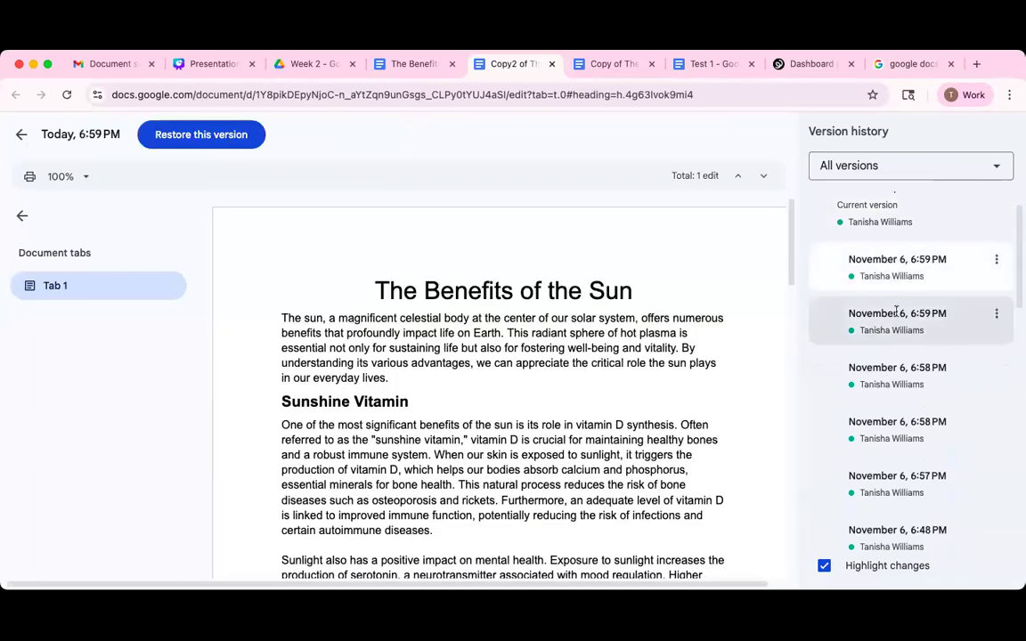
scroll(909, 330, down, 1)
click(903, 319)
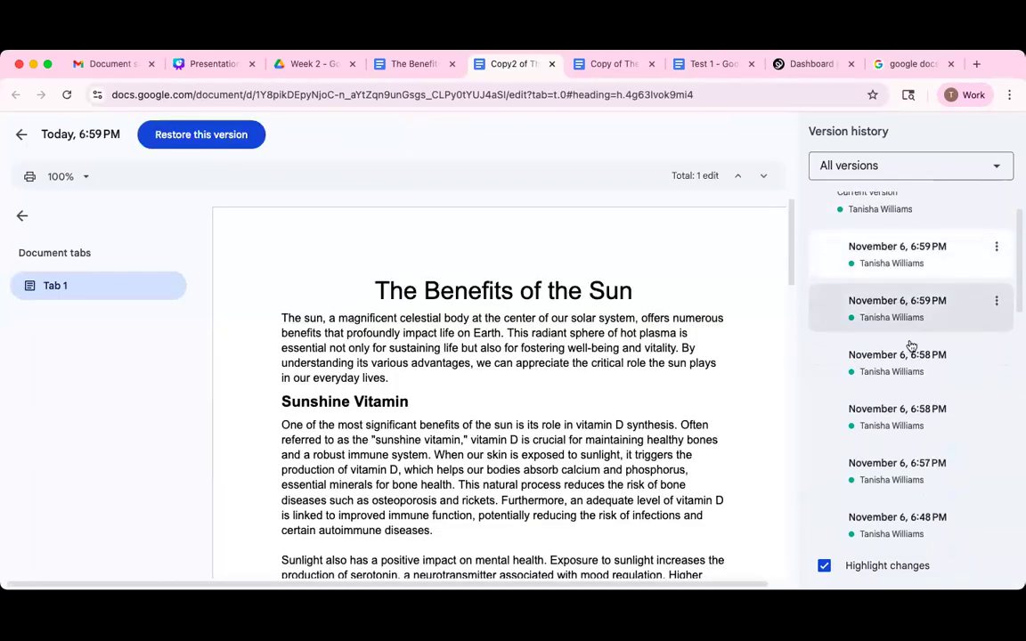
scroll(909, 356, down, 5)
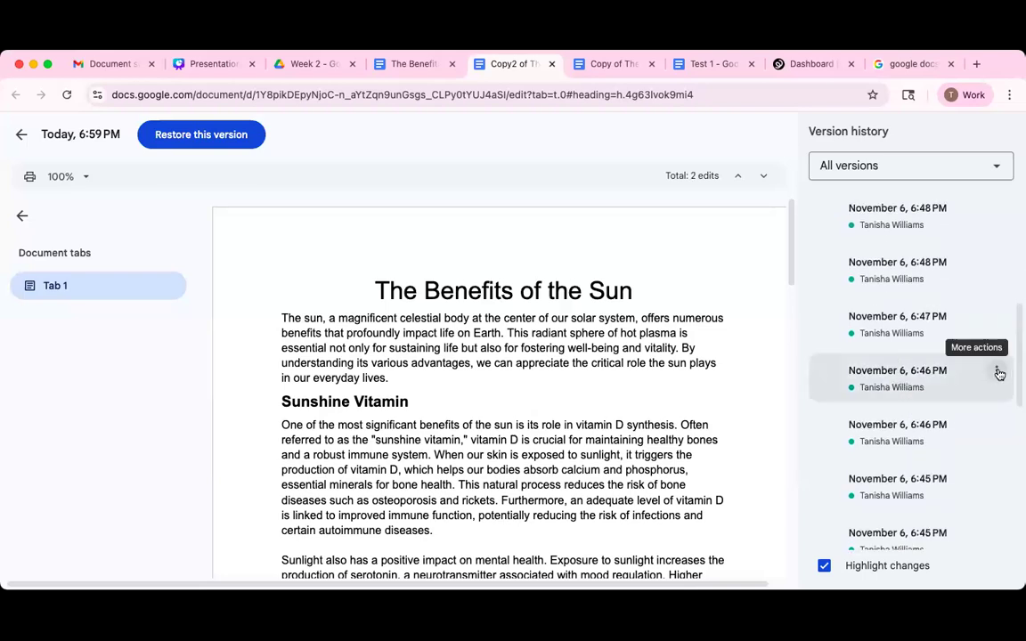
click(998, 373)
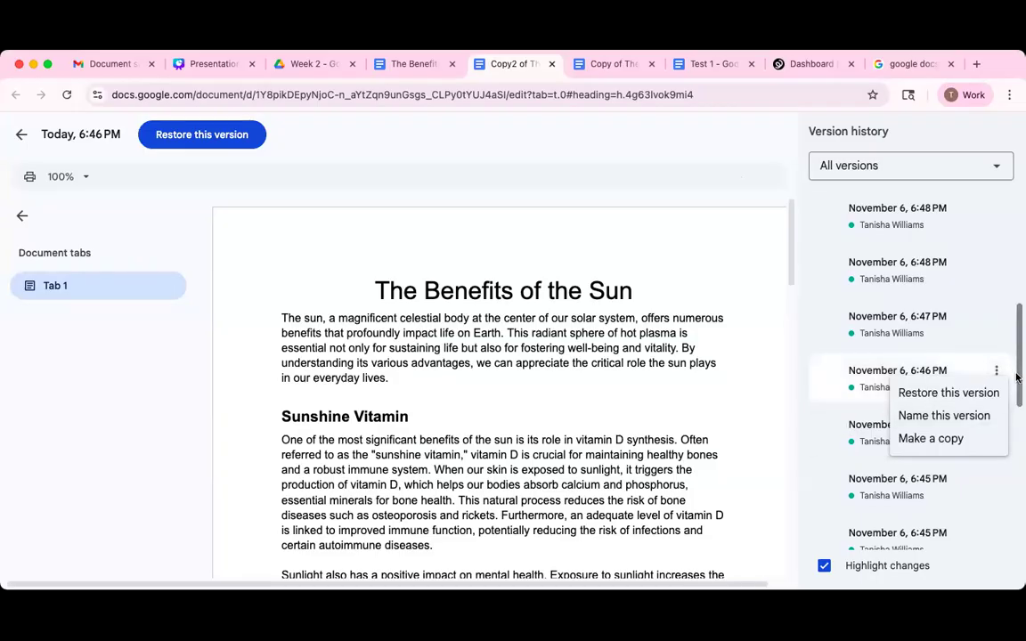
scroll(1015, 410, down, 3)
scroll(1016, 506, down, 5)
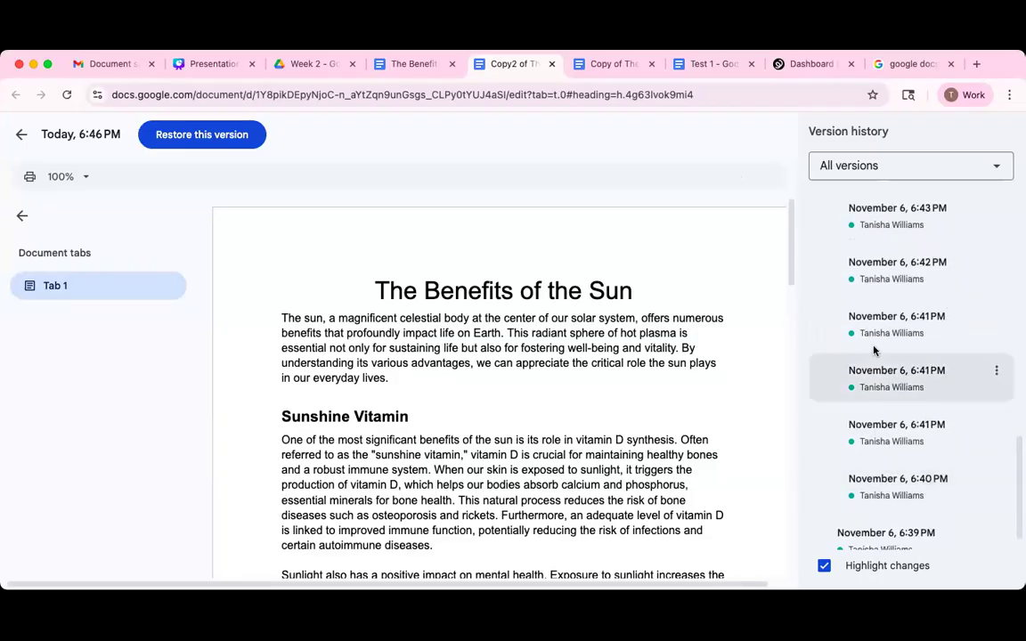
scroll(874, 354, up, 10)
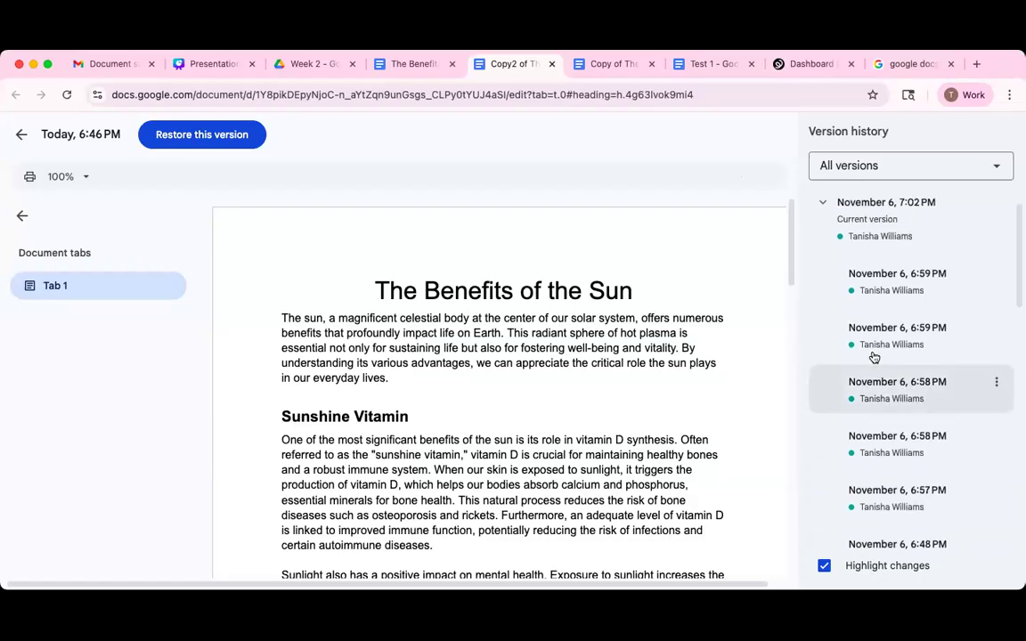
scroll(922, 455, down, 5)
scroll(922, 455, down, 5)
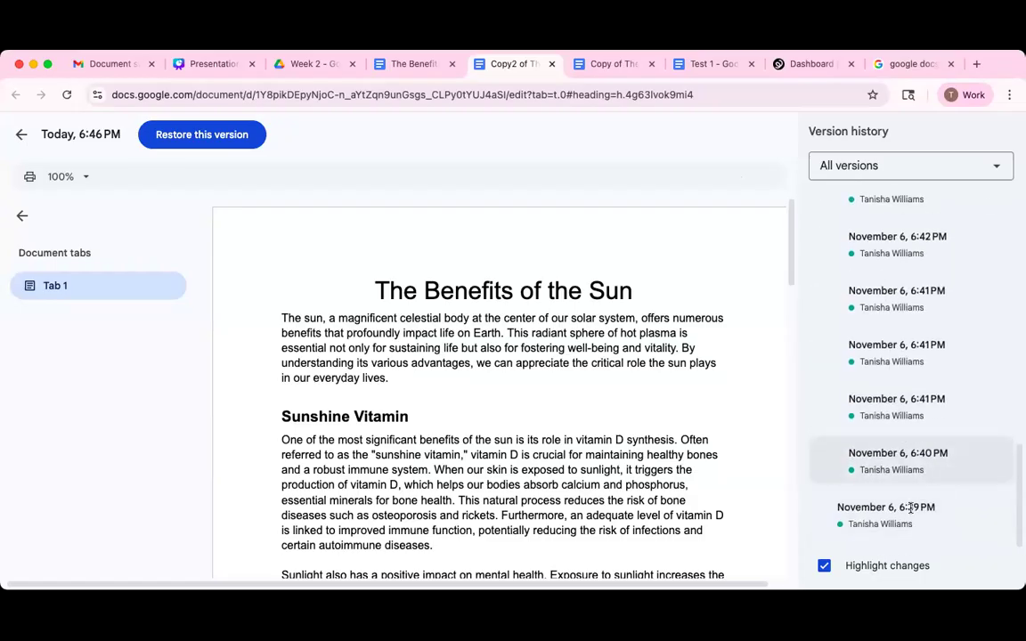
click(939, 517)
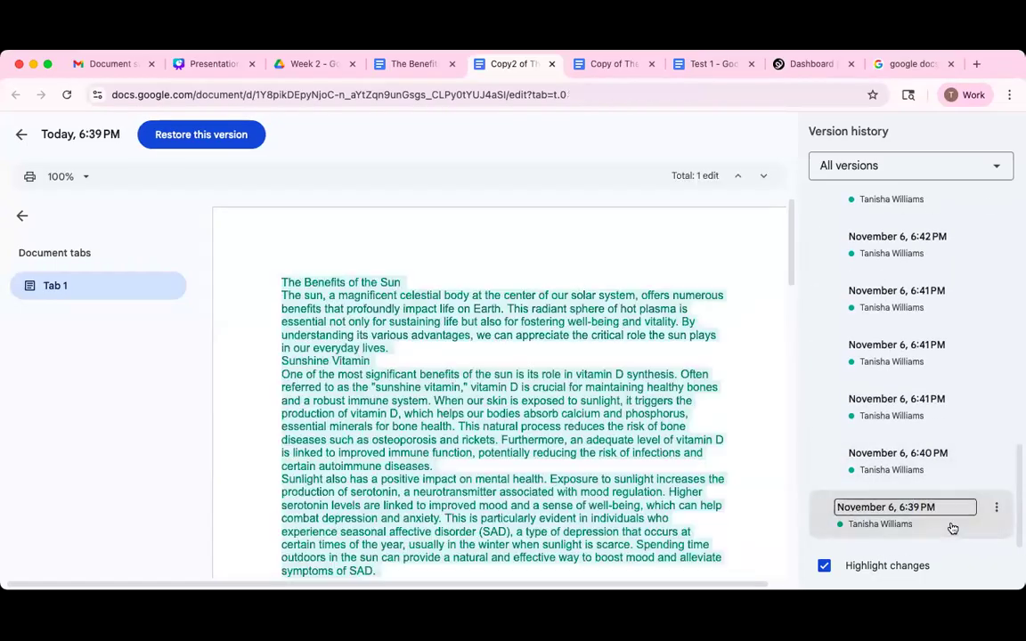
Name the 6:39 PM version 'The beginning'.
click(997, 506)
click(934, 451)
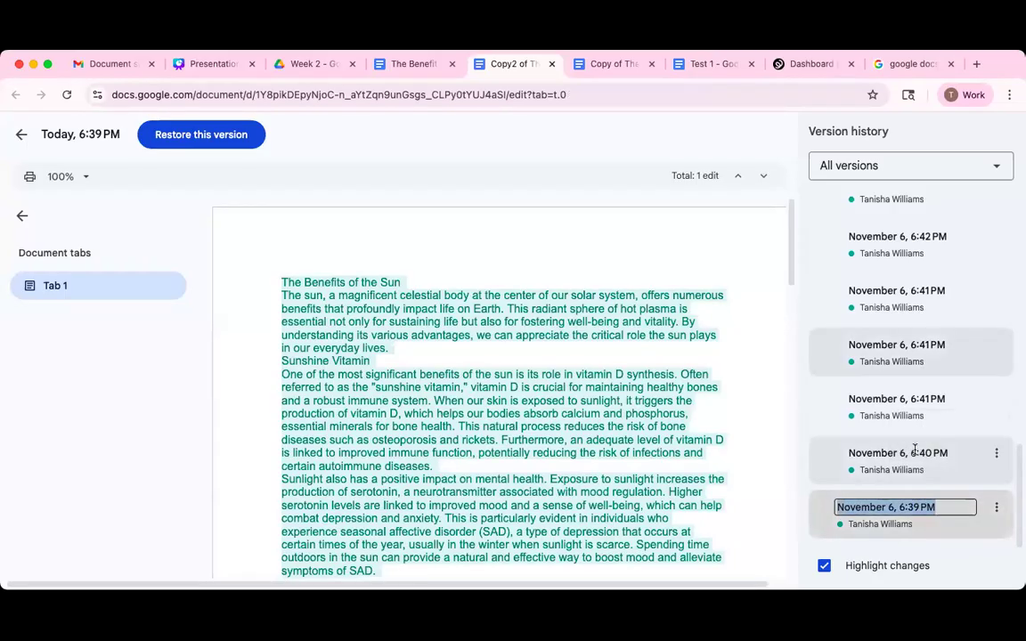
text(Zt)
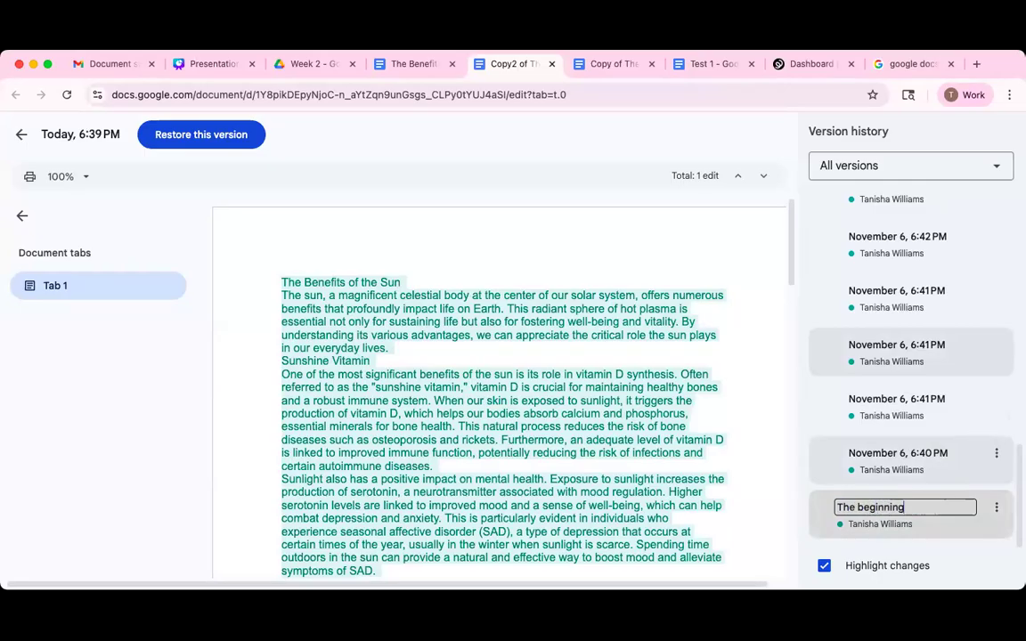
key(Return)
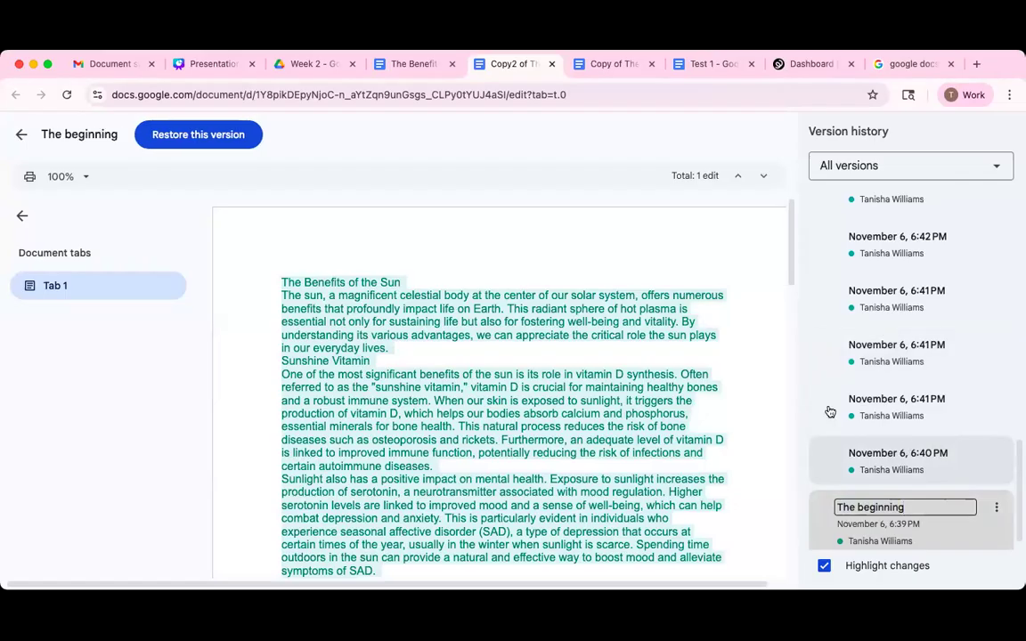
Preview the 6:41, 6:43, 6:45 and second 6:46 PM versions, keeping the filter on all versions.
scroll(963, 442, down, 1)
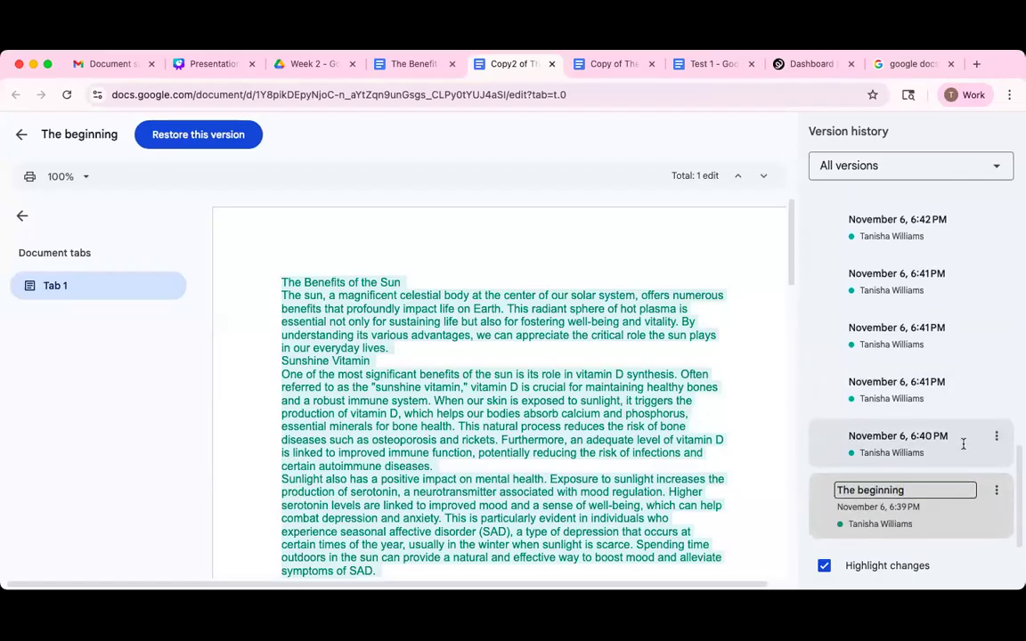
scroll(969, 323, up, 1)
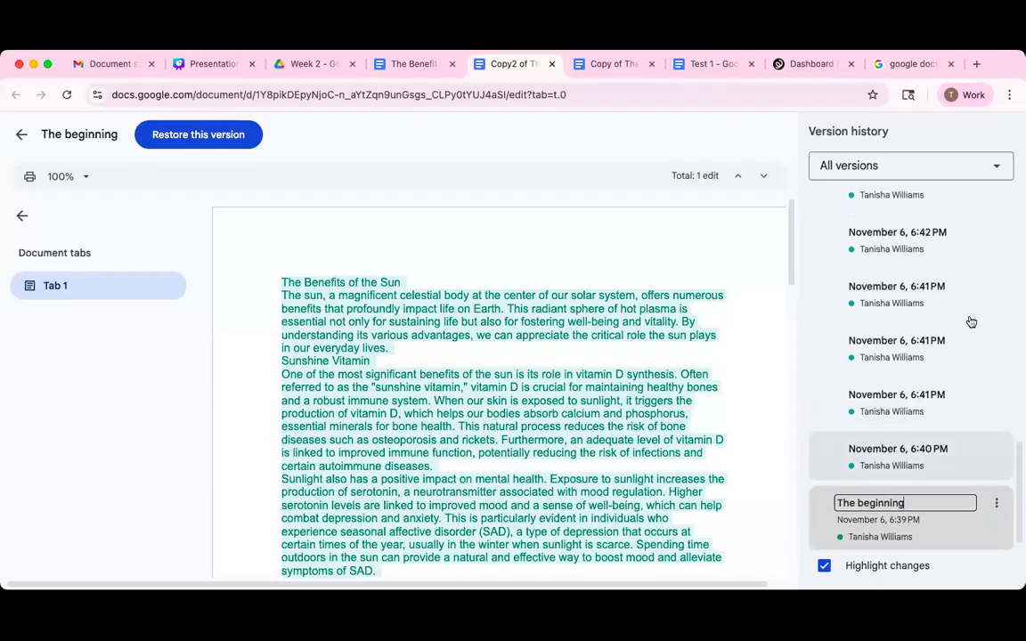
scroll(913, 310, up, 1)
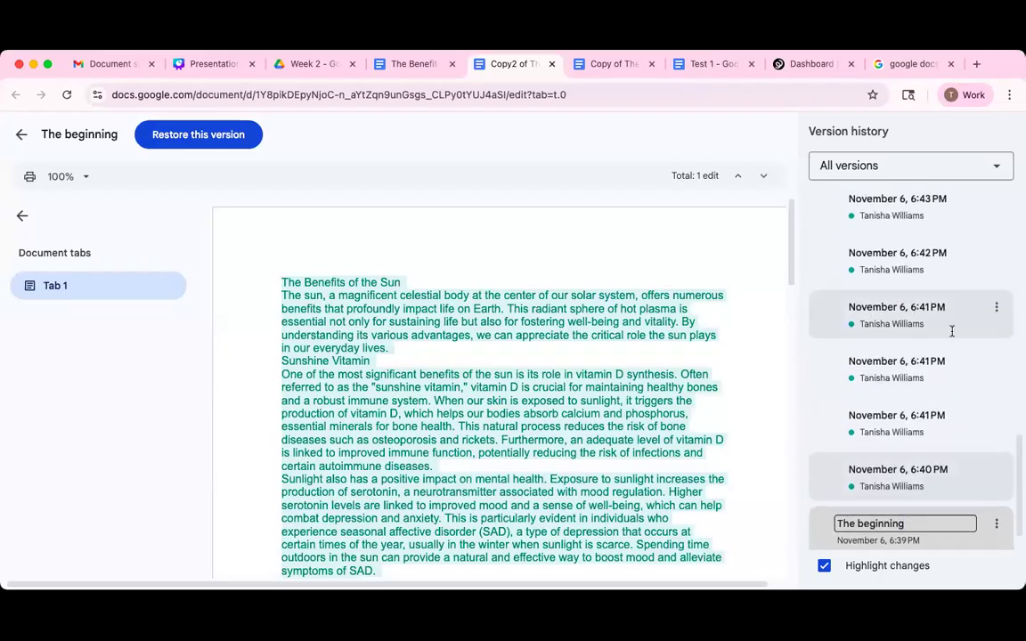
click(951, 332)
scroll(950, 303, up, 3)
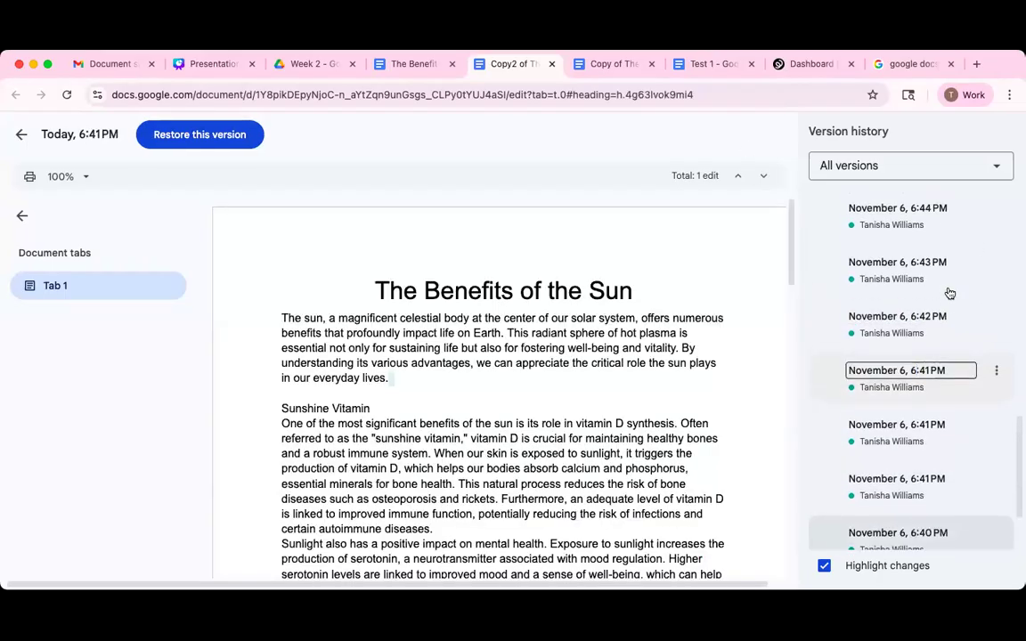
click(943, 282)
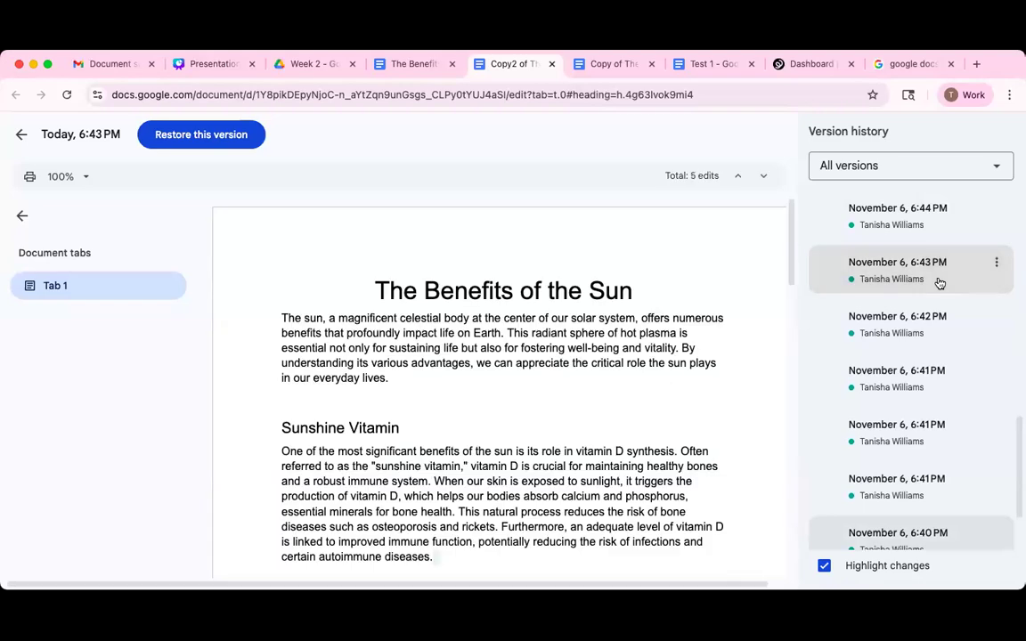
scroll(941, 268, up, 3)
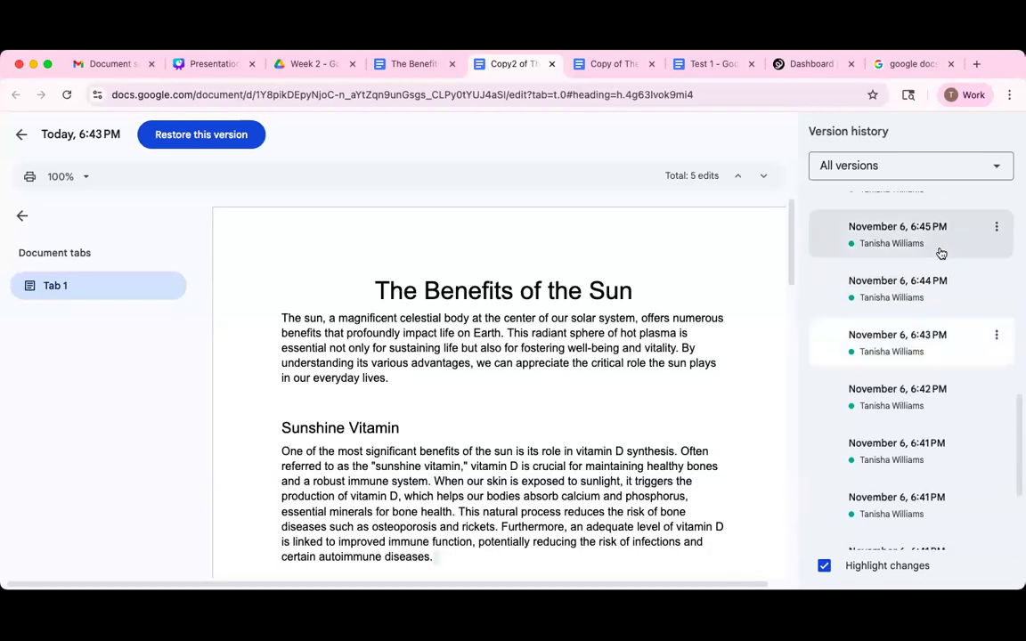
click(941, 254)
click(996, 167)
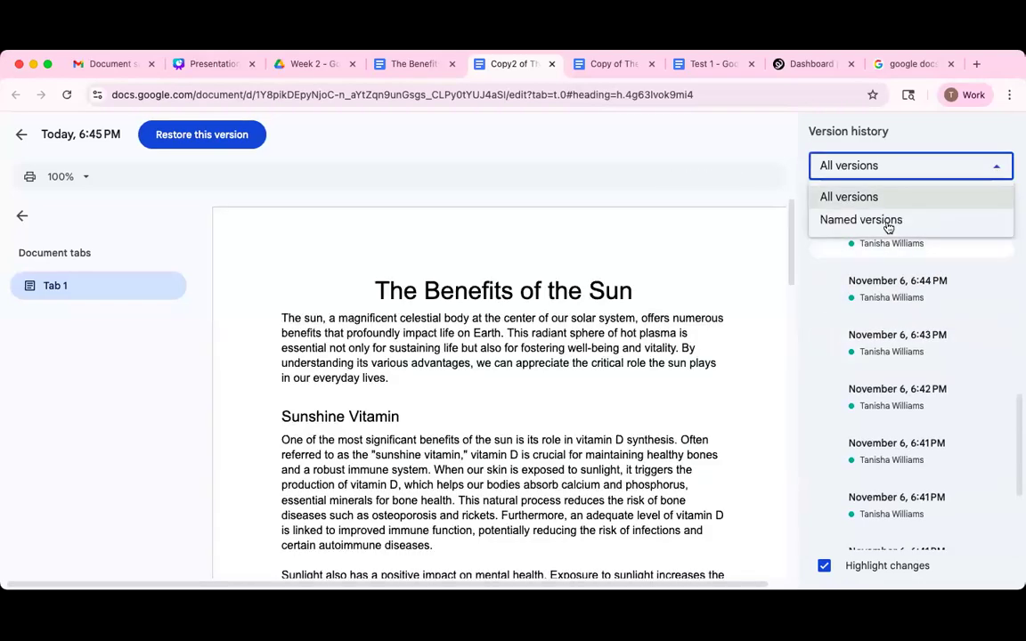
click(865, 280)
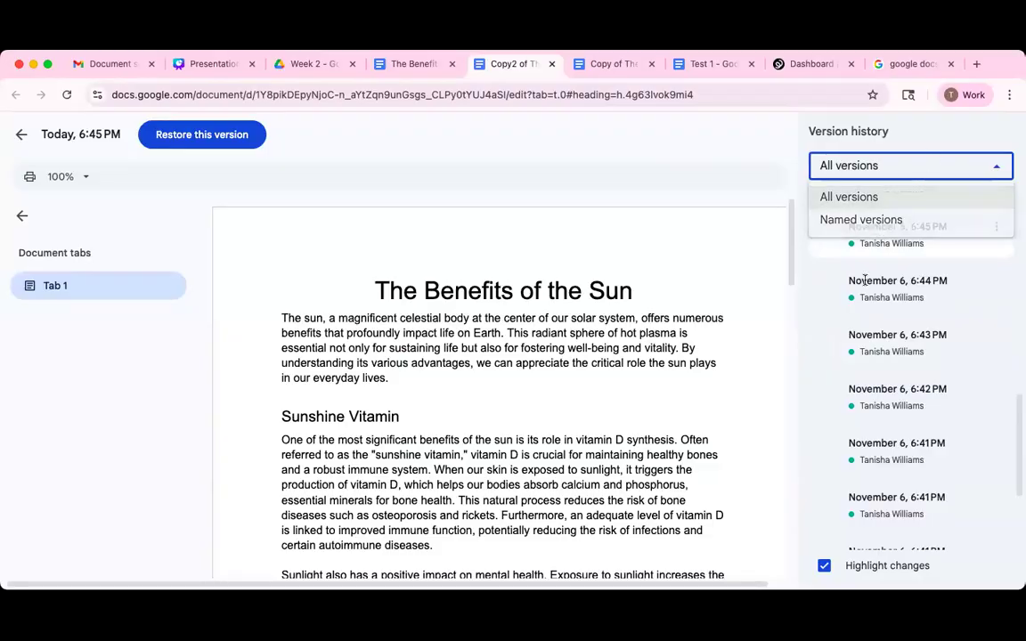
scroll(891, 268, up, 3)
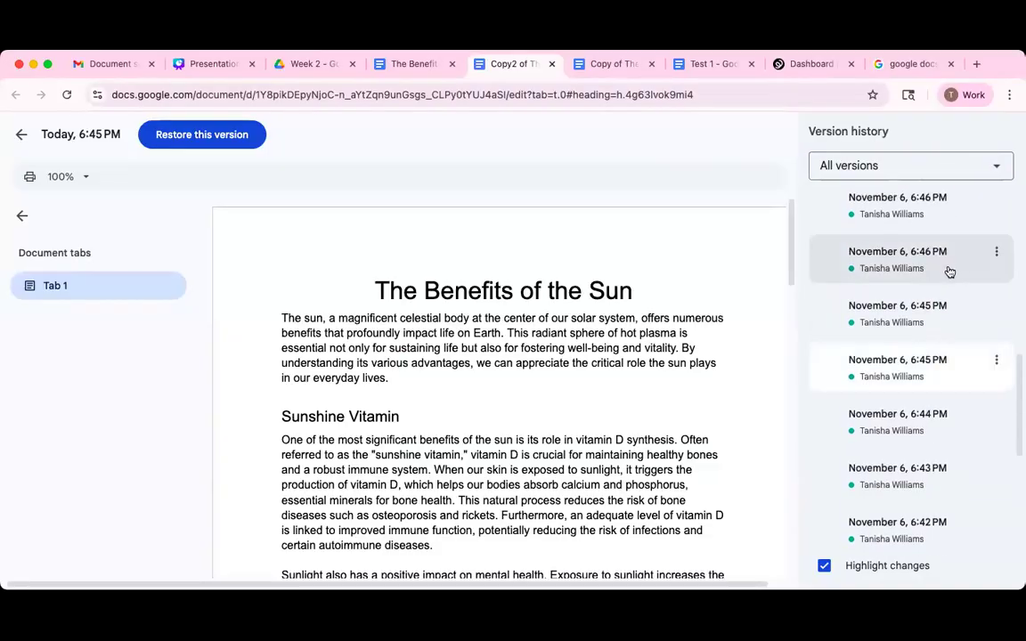
click(950, 267)
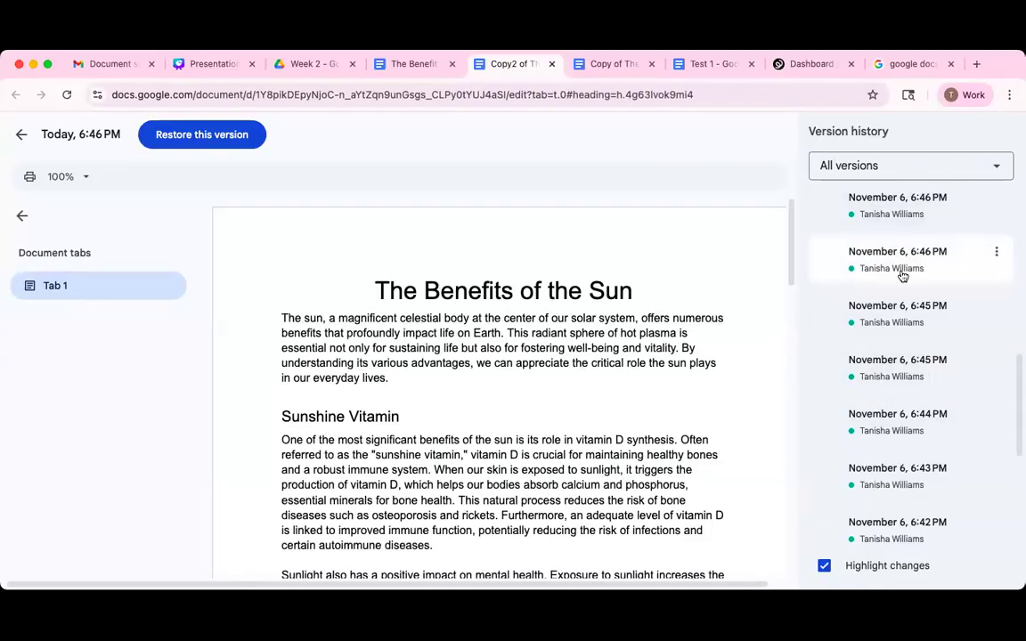
scroll(850, 271, up, 10)
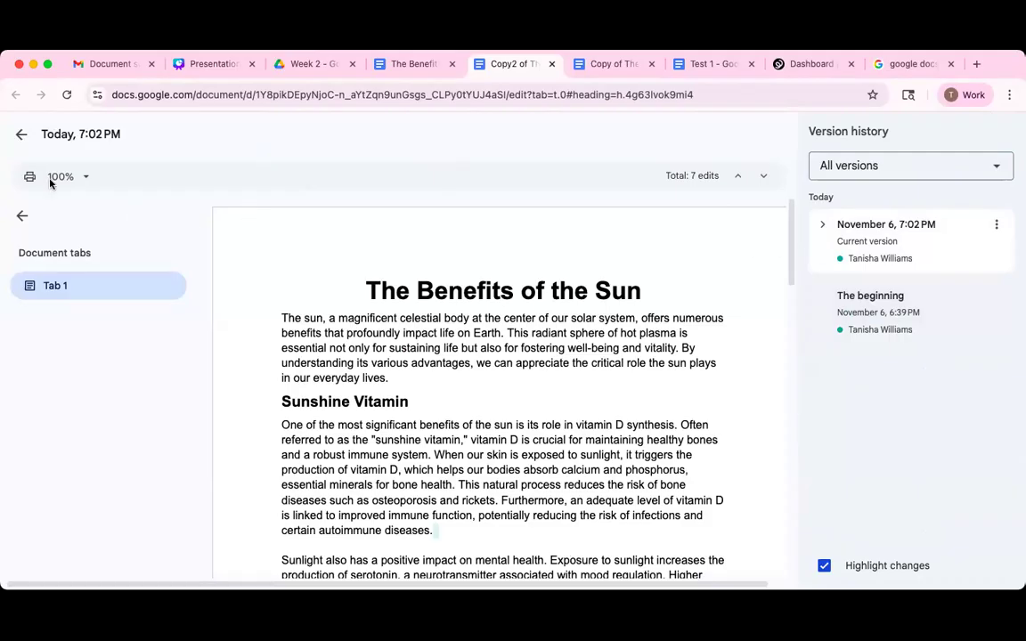
Exit version history to the document, dismiss the File menu, and reveal the remaining formatting options.
click(19, 140)
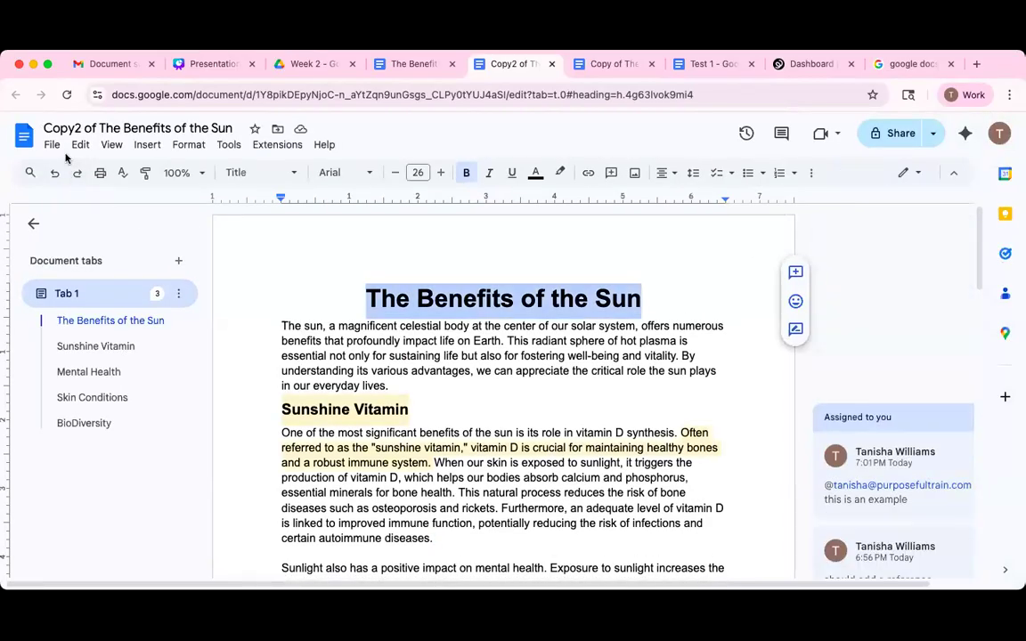
click(53, 147)
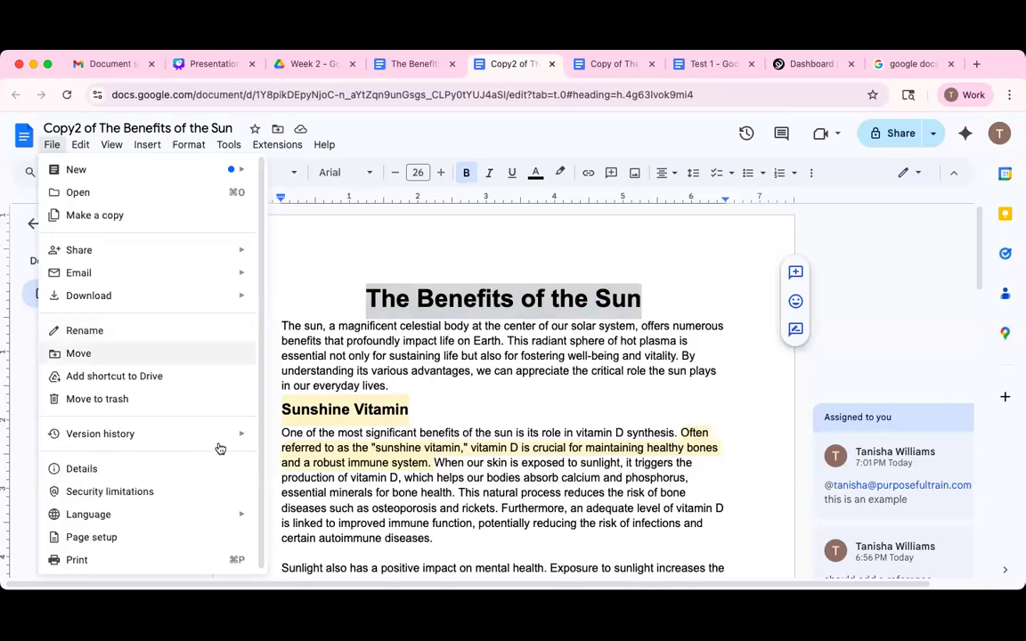
mouse_move(243, 435)
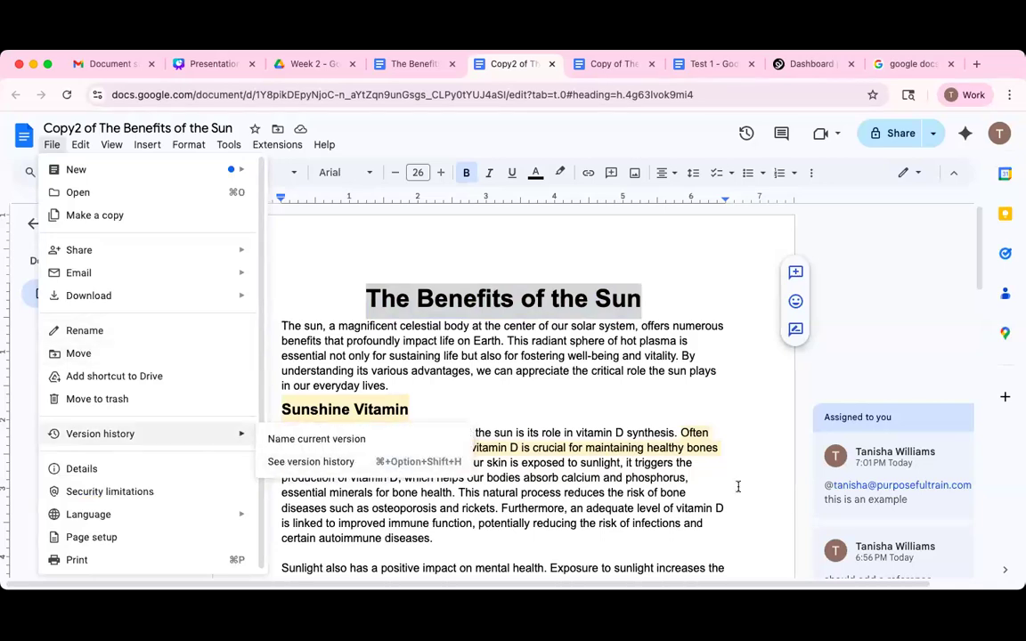
click(695, 501)
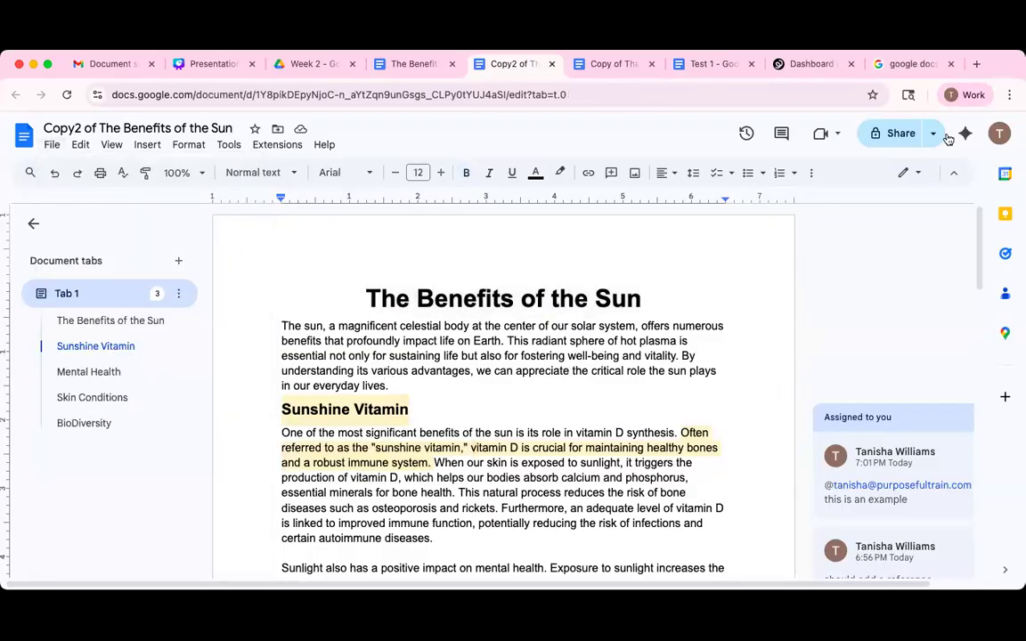
click(811, 174)
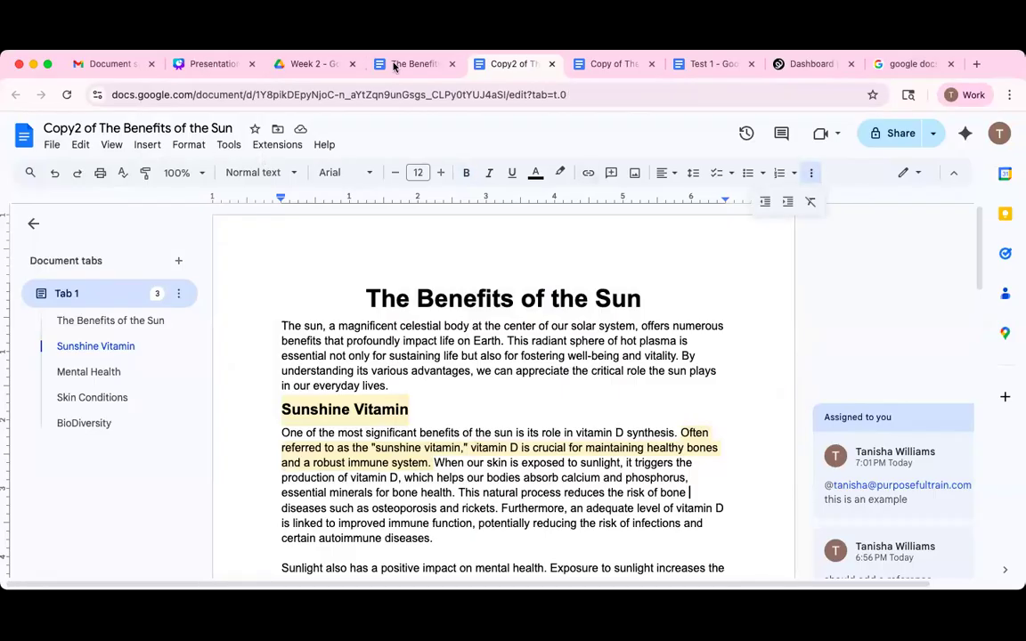
Switch to the Canva 'Google Docs Mastery' presentation and present full screen from slide 9, Collaboration Features.
click(210, 64)
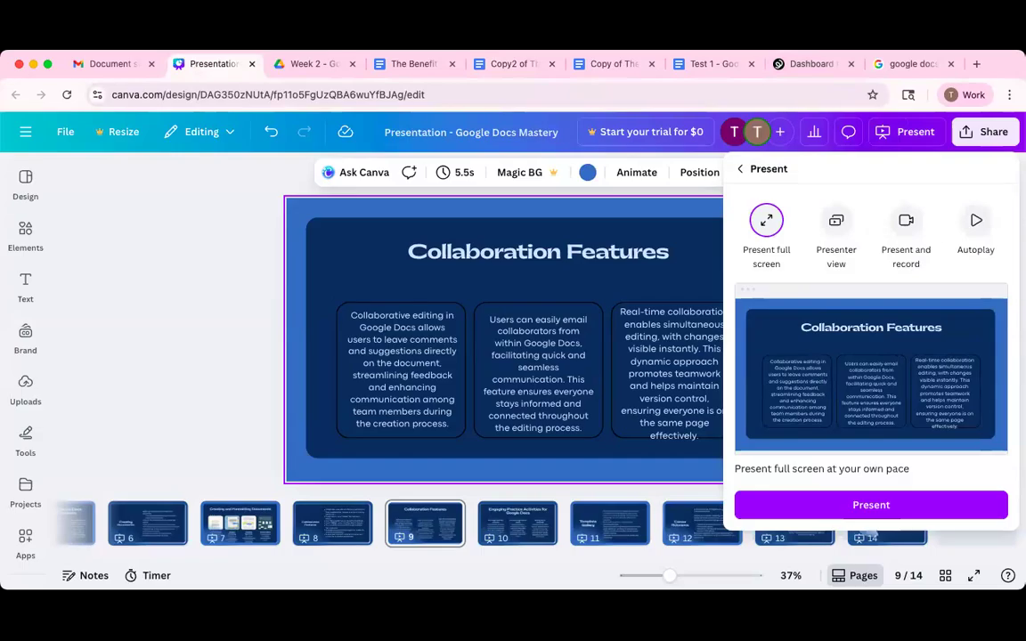
click(887, 507)
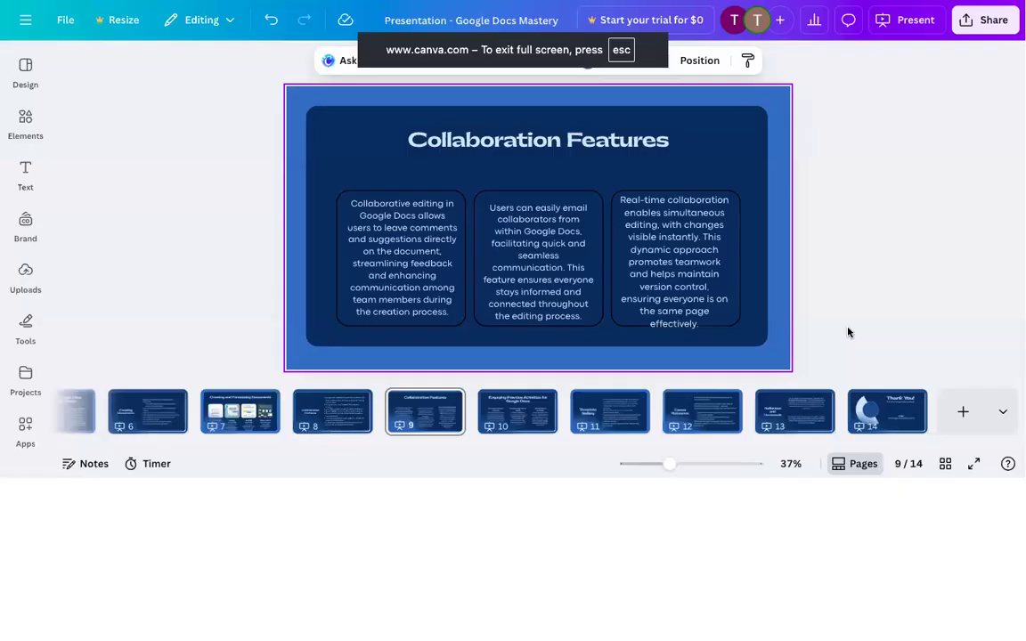